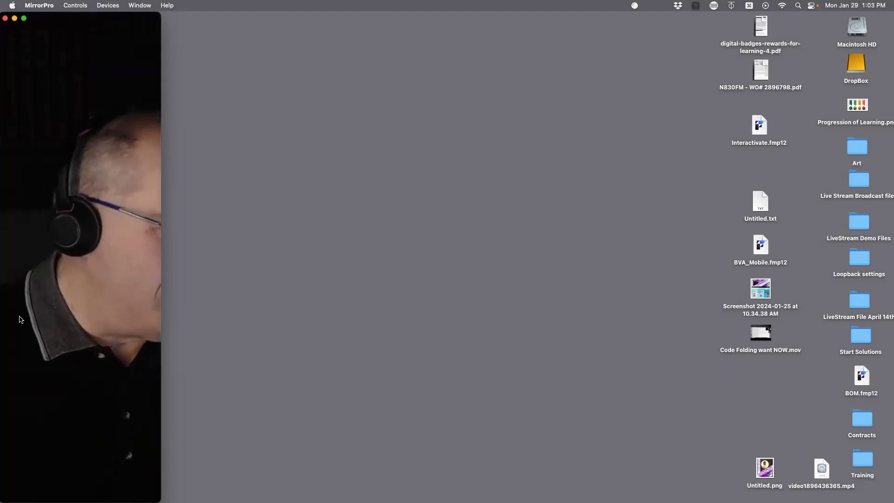
# - Switch to Safari and enlarge and reposition its window to show the full fmtraining.tv live broadcast schedule
pyautogui.press('super+Tab')
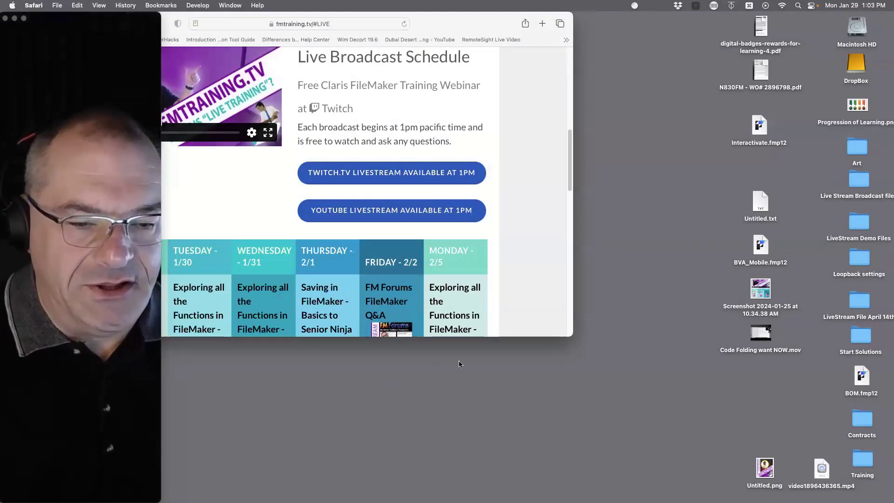
pyautogui.moveTo(573, 337); pyautogui.dragTo(774, 452)
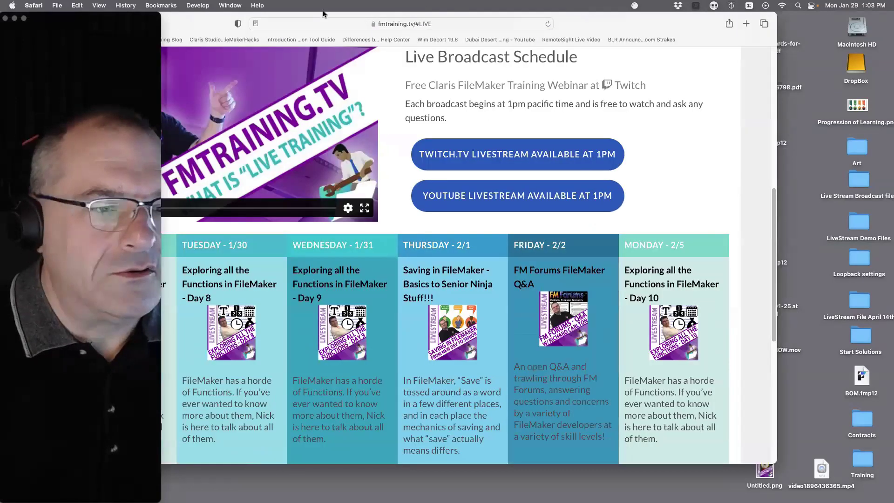
pyautogui.doubleClick(324, 14)
pyautogui.moveTo(280, 21); pyautogui.dragTo(338, 8)
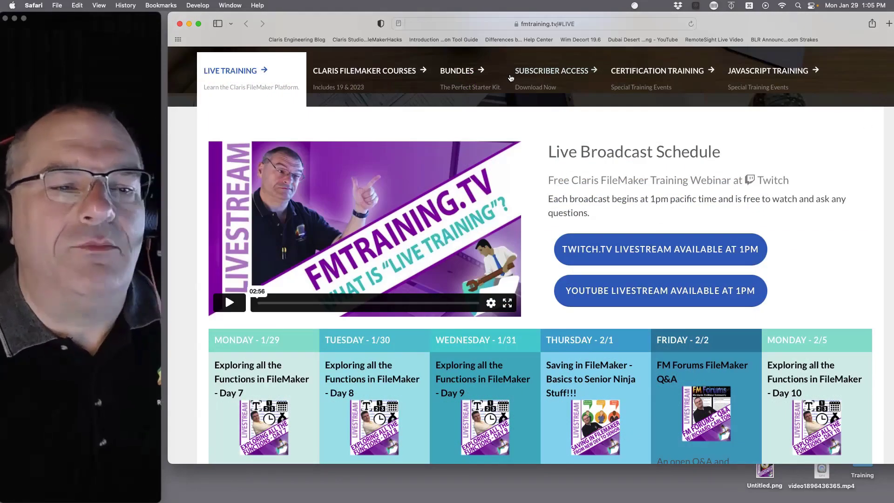
pyautogui.click(464, 74)
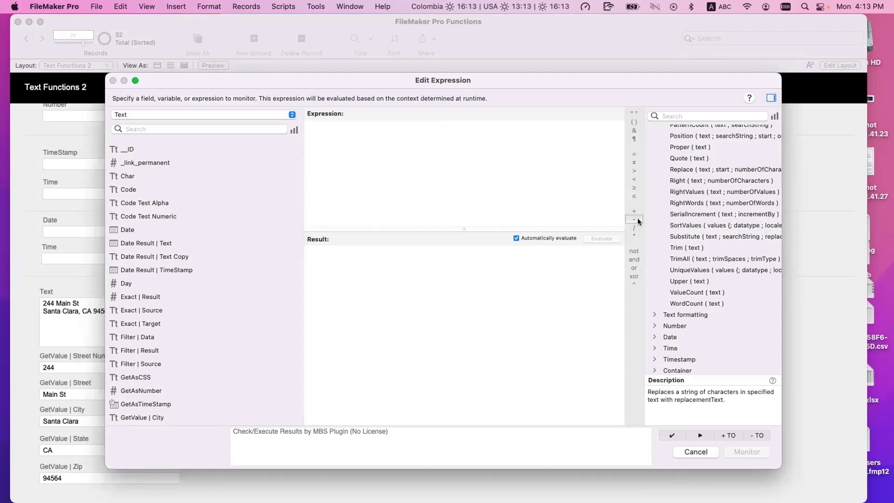
# - Widen the function list in the Edit Expression dialog to show full parameters, and browse the Text functions
pyautogui.moveTo(642, 215); pyautogui.dragTo(531, 216)
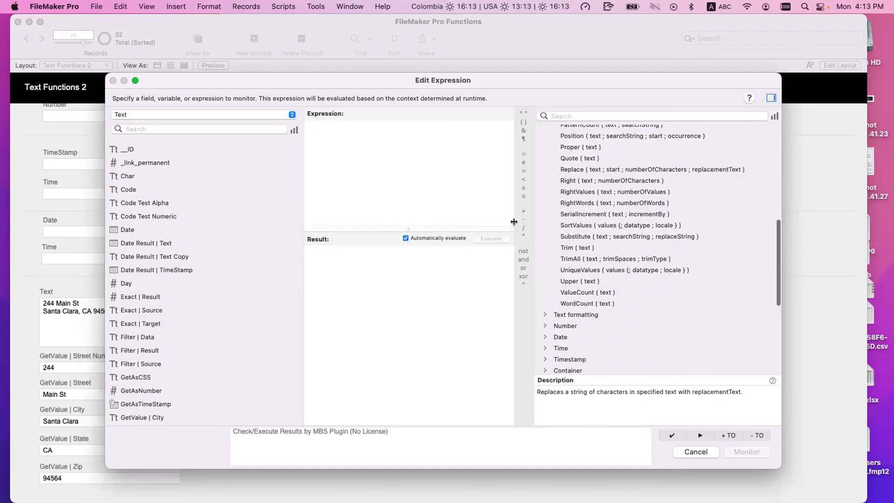
pyautogui.scroll(10, 578, 224)
pyautogui.scroll(2, 595, 214)
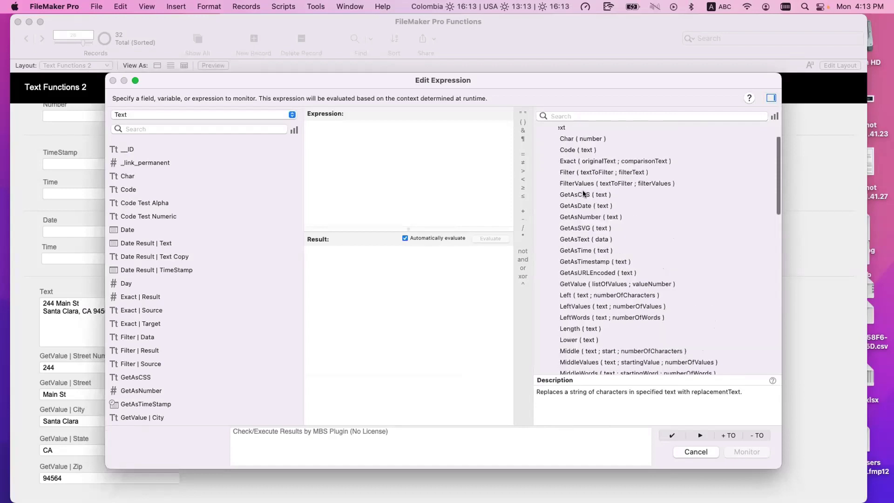
pyautogui.scroll(-5, 582, 275)
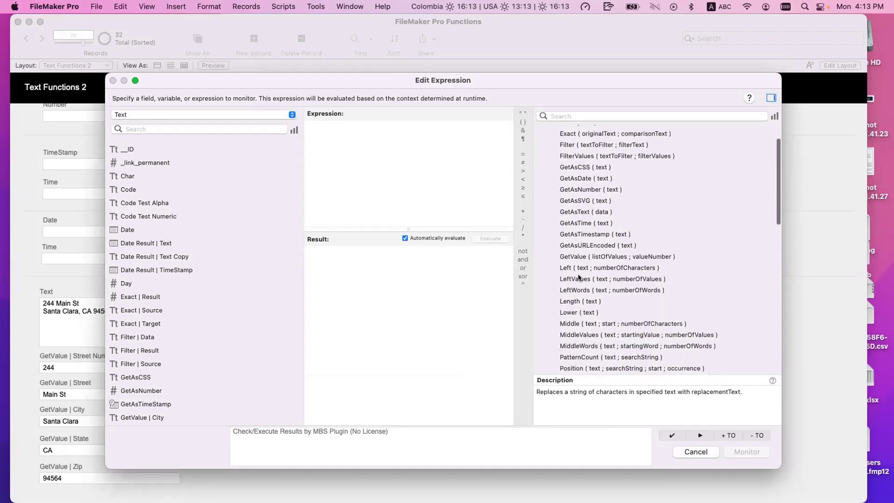
pyautogui.scroll(-3, 596, 312)
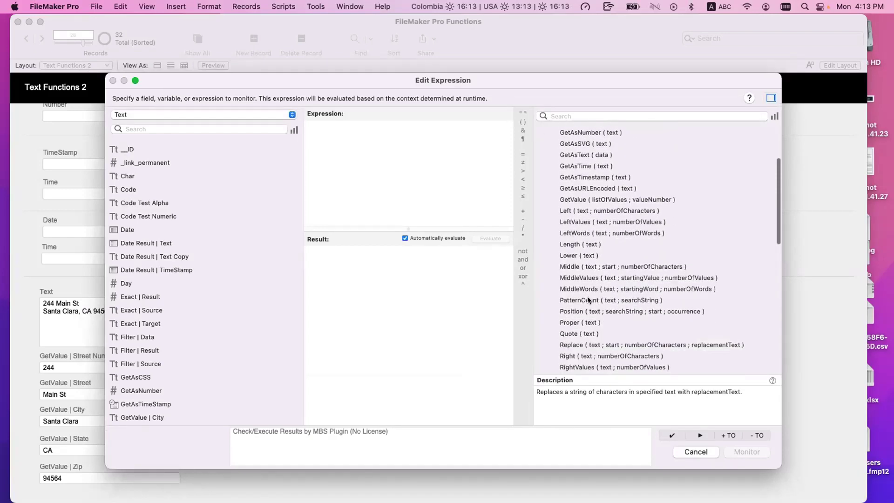
# - Read the description of the Quote function and compare those of Replace and Substitute
pyautogui.click(596, 337)
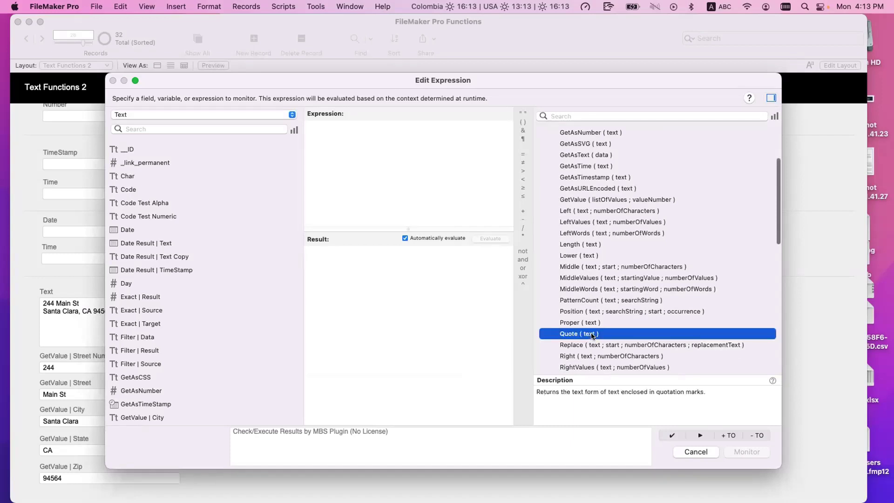
pyautogui.scroll(-4, 586, 346)
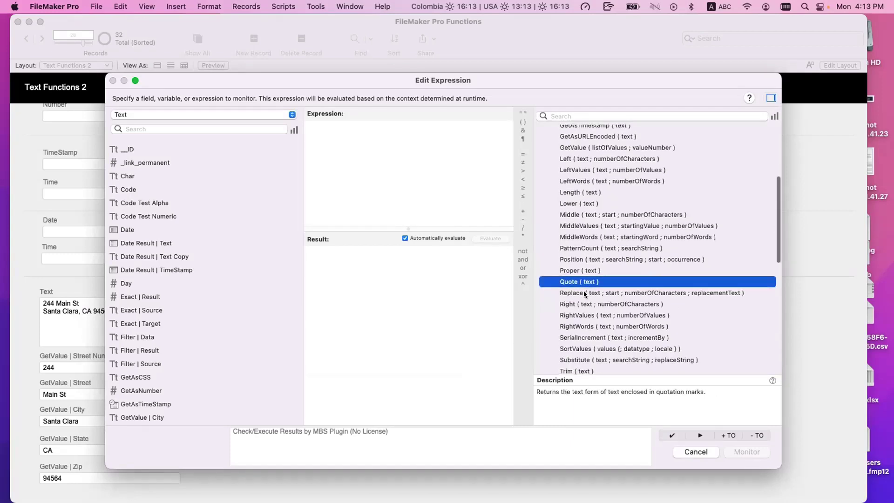
pyautogui.click(586, 293)
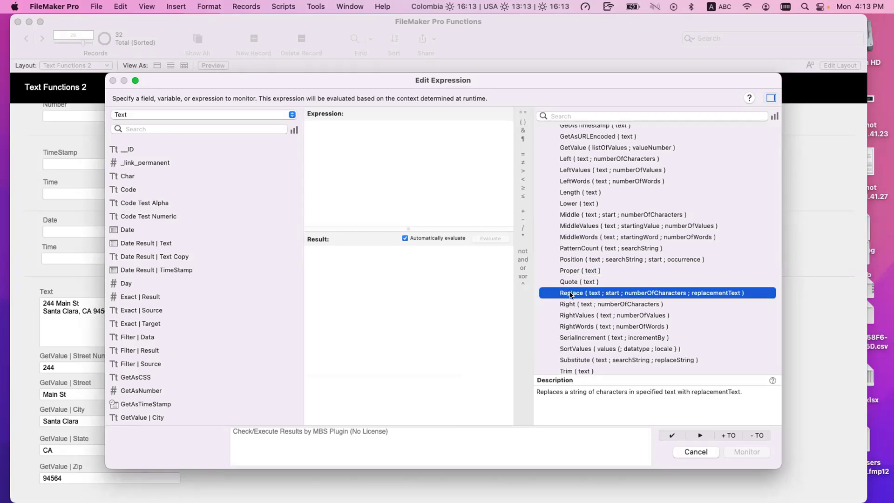
pyautogui.scroll(-2, 571, 295)
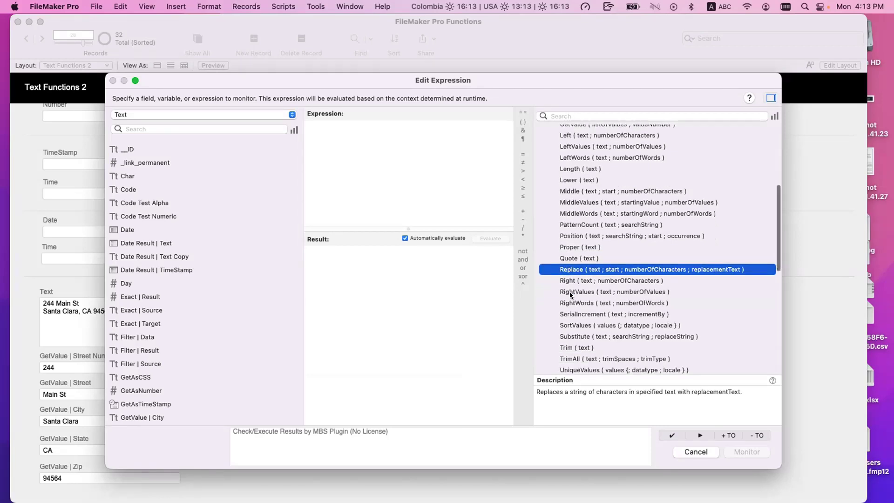
pyautogui.click(578, 335)
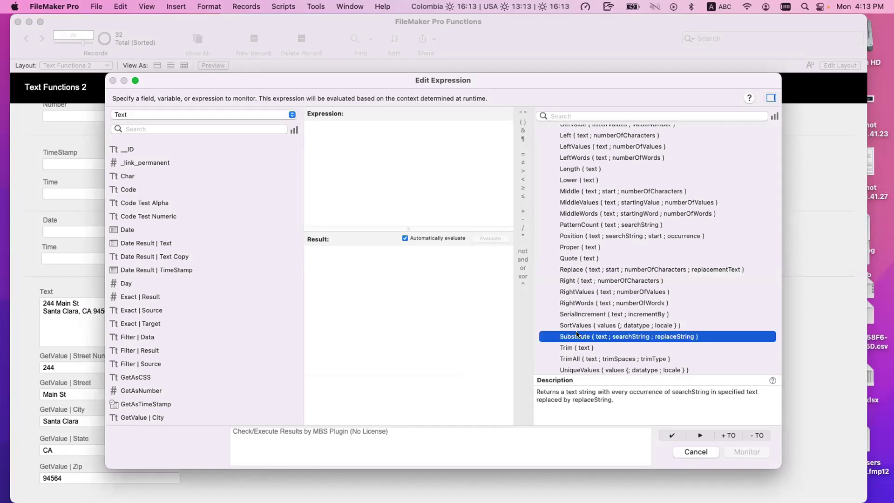
pyautogui.click(575, 270)
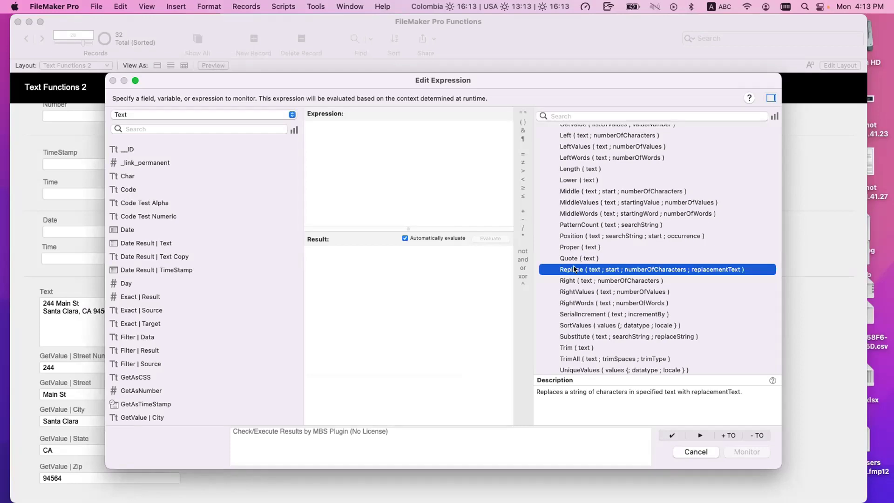
pyautogui.scroll(-1, 574, 272)
pyautogui.click(572, 329)
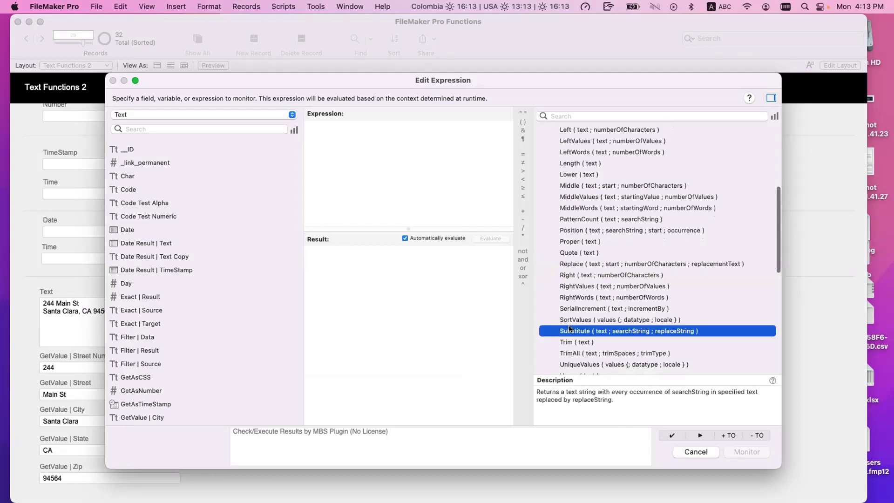
pyautogui.click(578, 265)
pyautogui.click(593, 332)
pyautogui.click(580, 264)
pyautogui.click(587, 333)
pyautogui.scroll(-1, 613, 288)
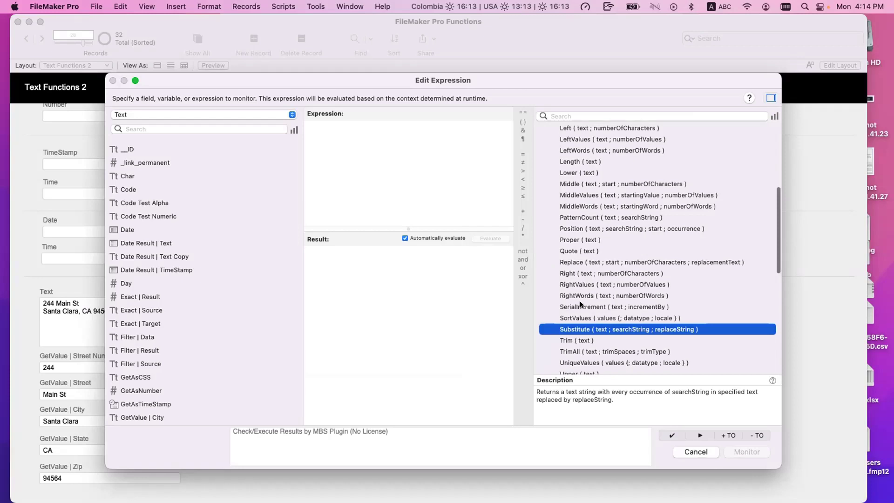
# - Review the descriptions of the Left, LeftValues, LeftWords, Middle, MiddleValues, MiddleWords and RightValues functions
pyautogui.scroll(5, 580, 292)
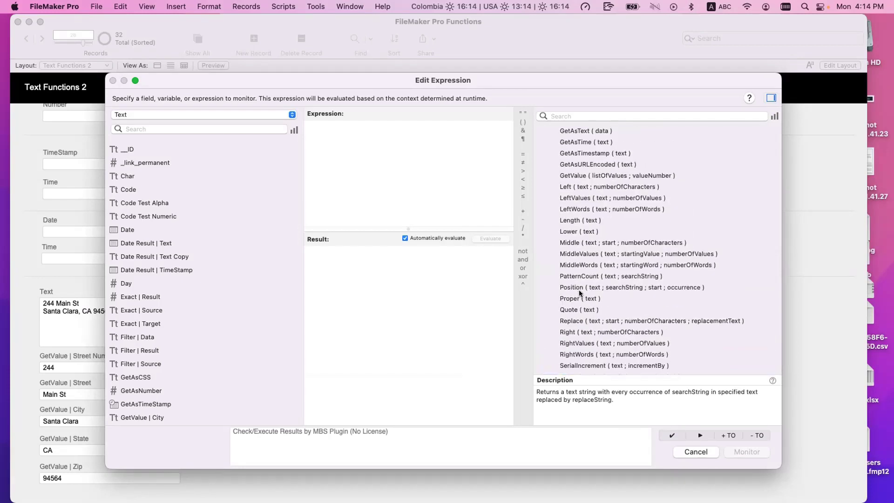
pyautogui.scroll(-5, 581, 292)
pyautogui.scroll(10, 581, 292)
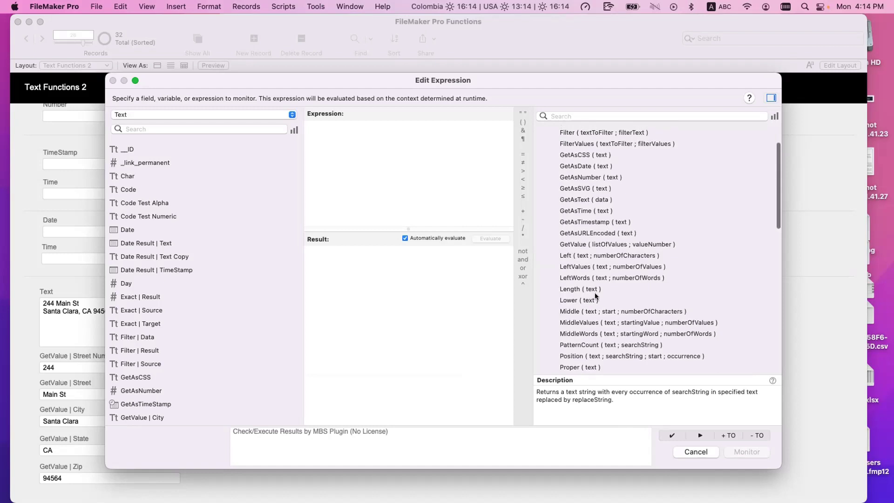
pyautogui.click(570, 257)
pyautogui.click(572, 267)
pyautogui.click(574, 278)
pyautogui.scroll(-2, 592, 317)
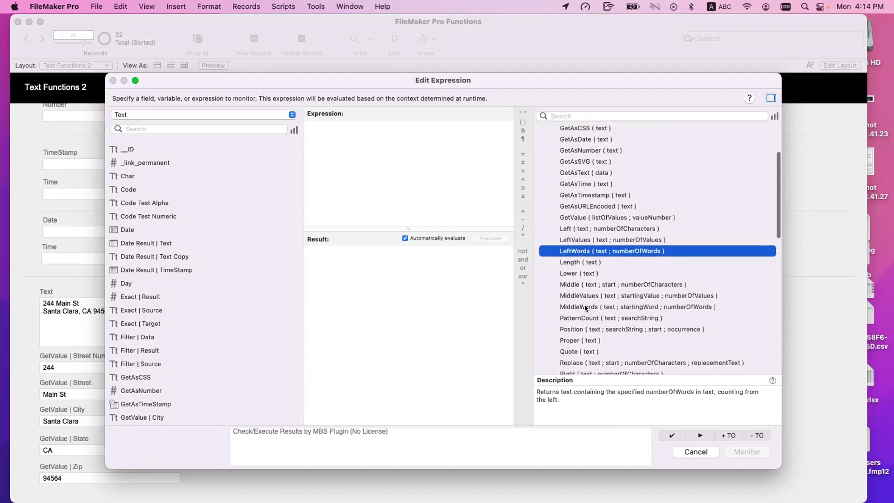
pyautogui.click(585, 300)
pyautogui.click(586, 308)
pyautogui.click(587, 285)
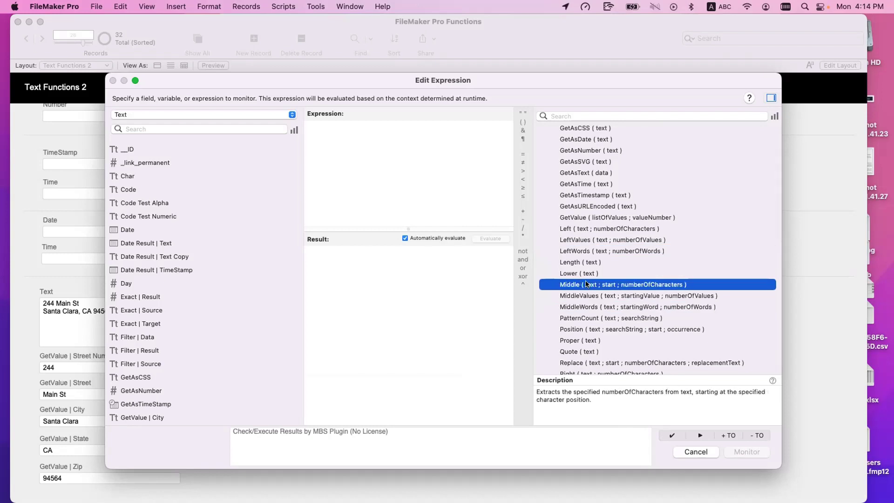
pyautogui.scroll(-6, 588, 286)
pyautogui.scroll(-1, 588, 286)
pyautogui.click(588, 301)
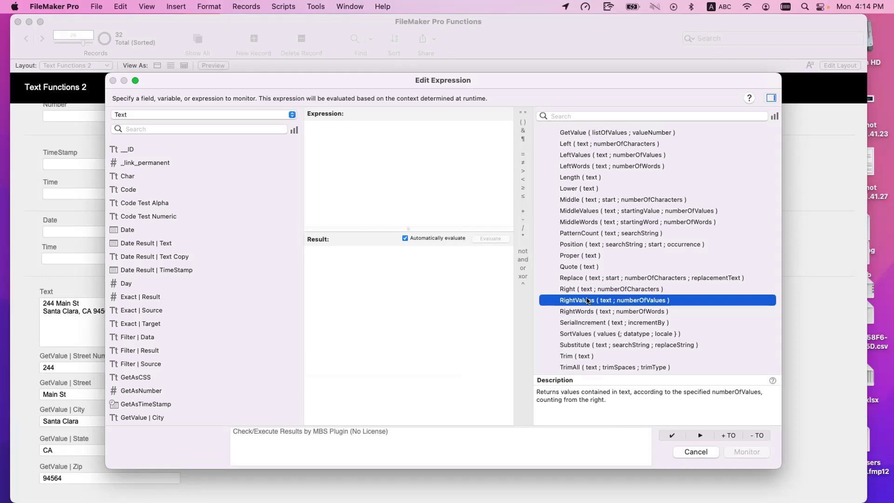
# - Enlarge the Edit Expression dialog and read the descriptions of the Right and Left functions
pyautogui.scroll(1, 588, 301)
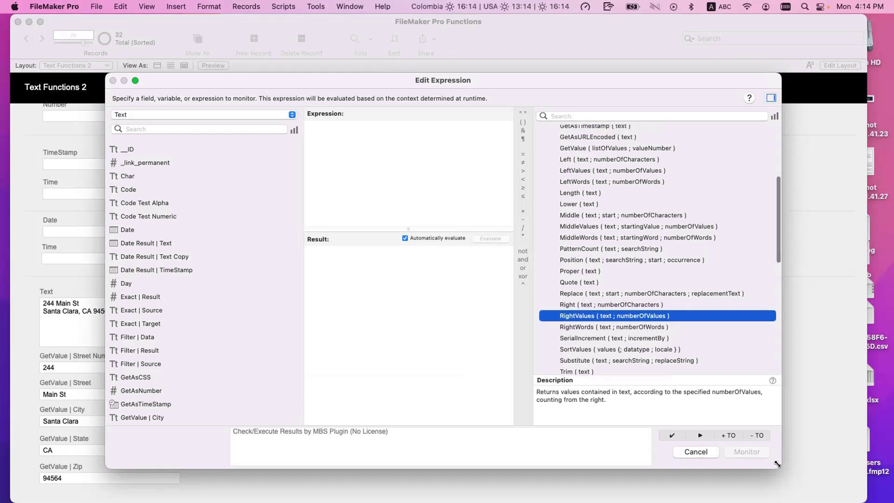
pyautogui.moveTo(777, 464); pyautogui.dragTo(837, 483)
pyautogui.scroll(-1, 637, 300)
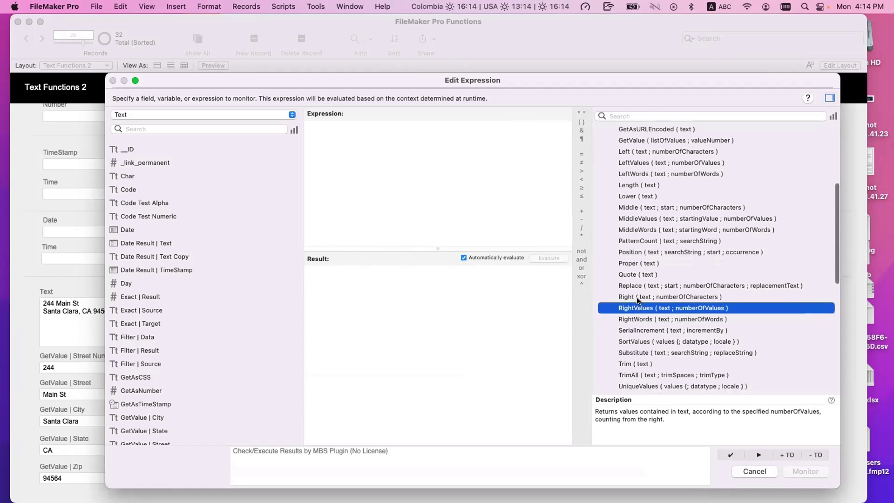
pyautogui.click(637, 298)
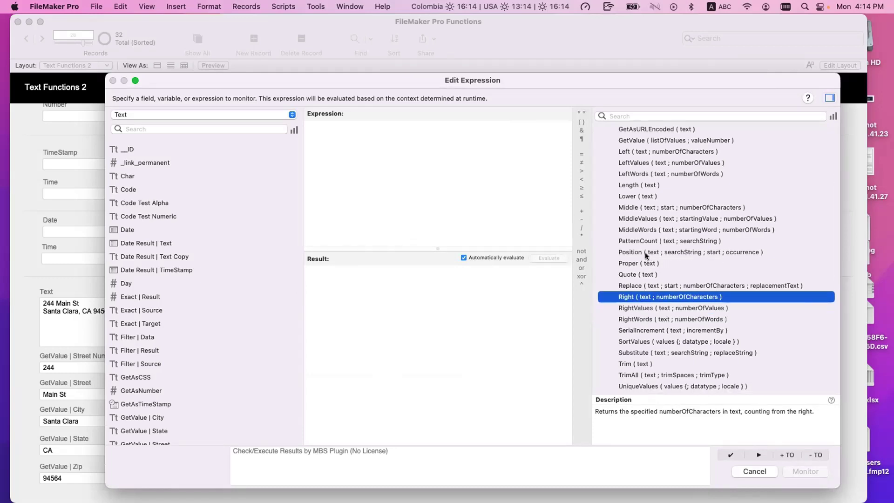
pyautogui.scroll(3, 643, 233)
pyautogui.click(639, 215)
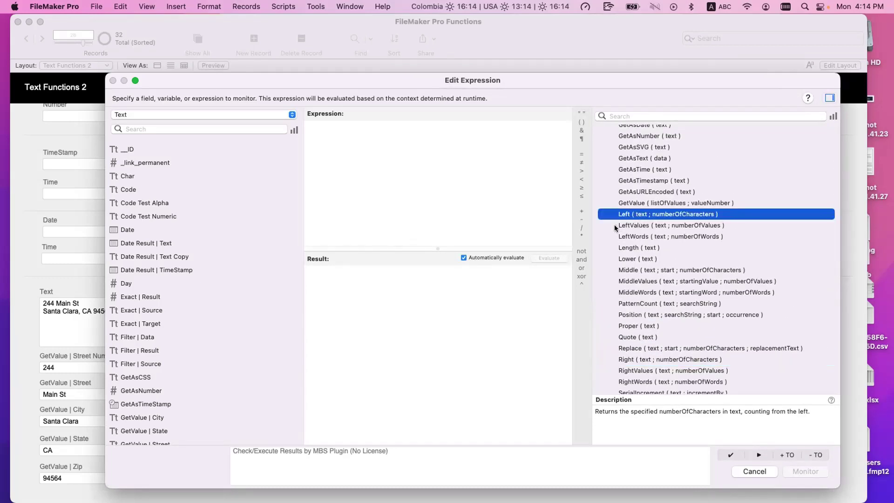
# - Enter Text::Text as the expression using autocomplete suggestions and add it to the monitored expressions
pyautogui.click(409, 153)
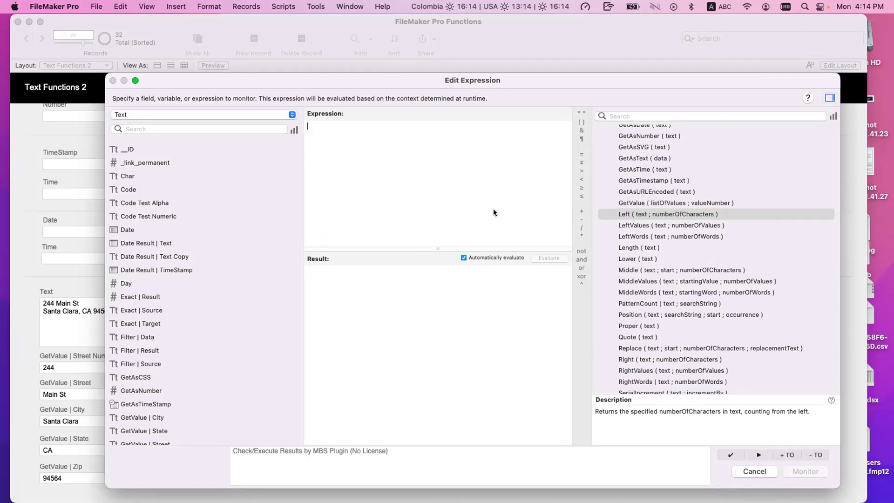
pyautogui.write('text')
pyautogui.press('Up')
pyautogui.press('Up')
pyautogui.press('Up')
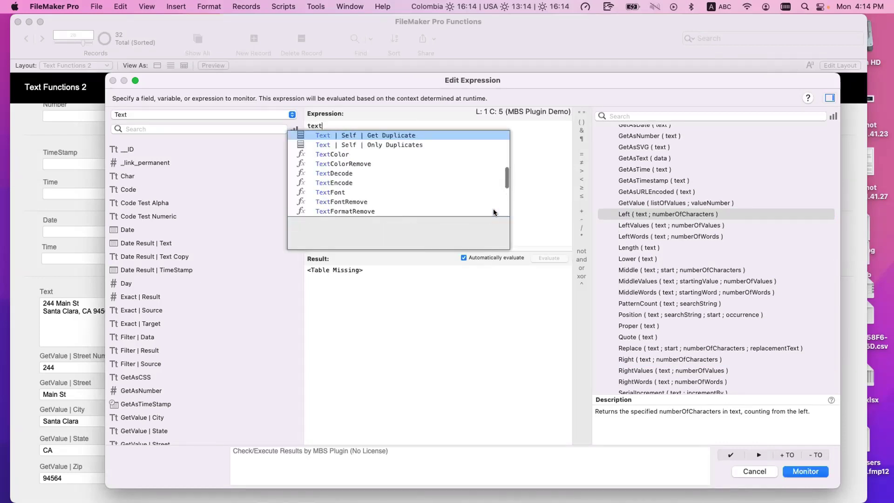
pyautogui.press('Down')
pyautogui.press('Down')
pyautogui.press('Down')
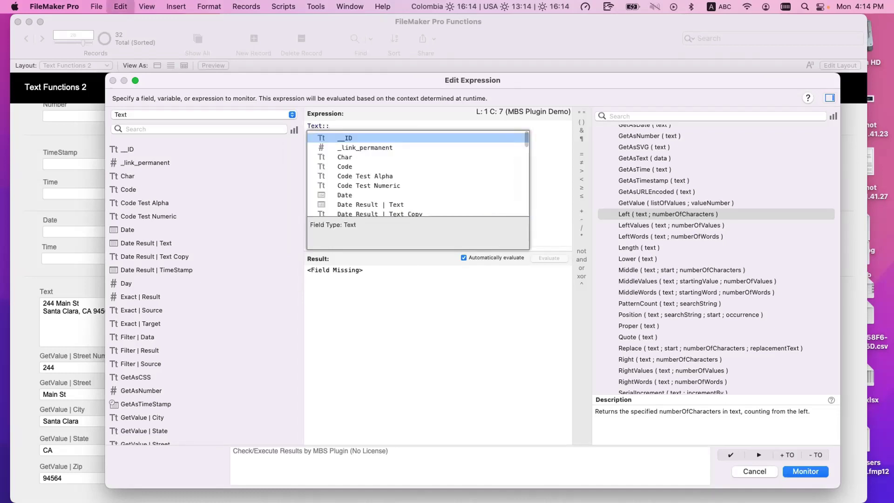
pyautogui.press('Up')
pyautogui.press('Up')
pyautogui.press('Up')
pyautogui.press('Up')
pyautogui.press('Return')
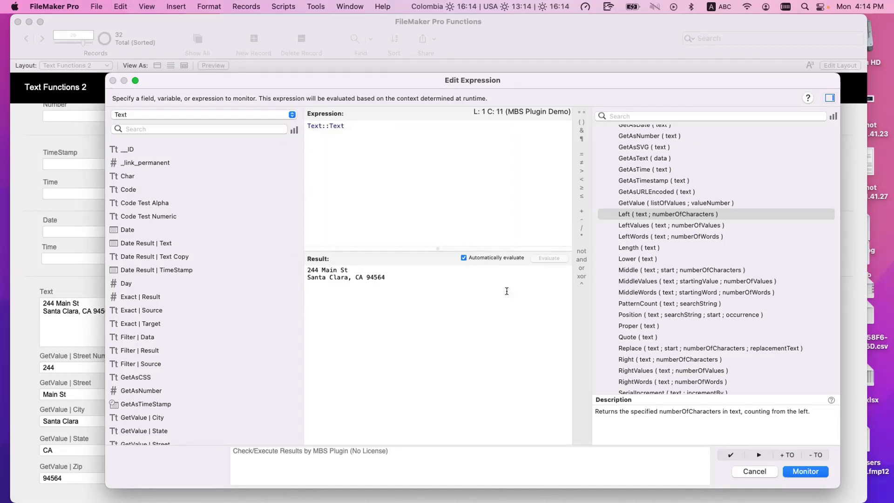
pyautogui.click(794, 472)
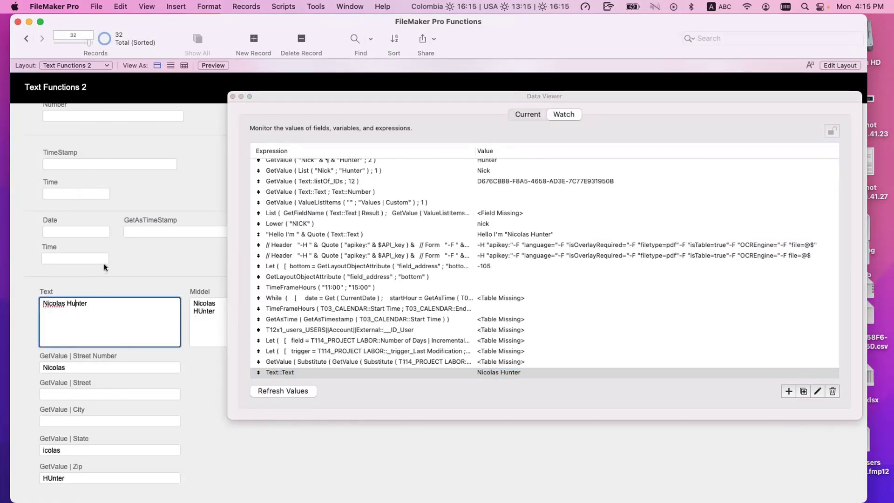
# - Commit the edited Text field, reopen the Text::Text watch expression and replace it with the Right function template
pyautogui.click(220, 309)
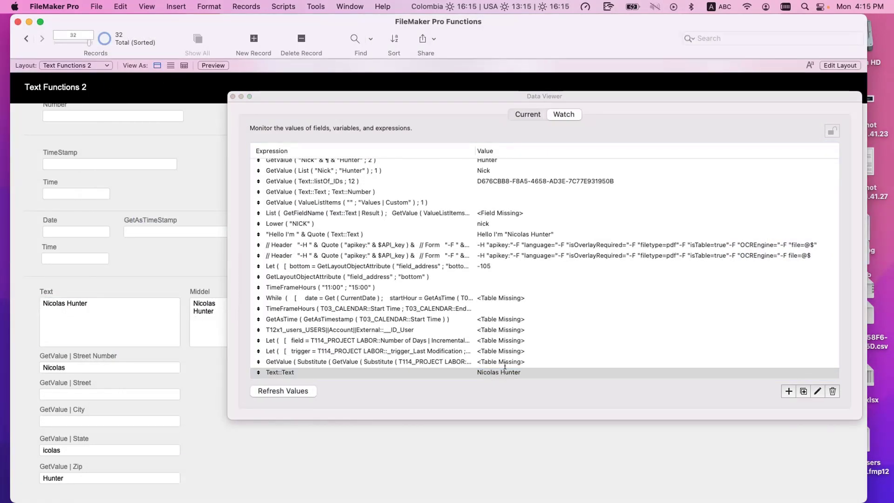
pyautogui.doubleClick(505, 367)
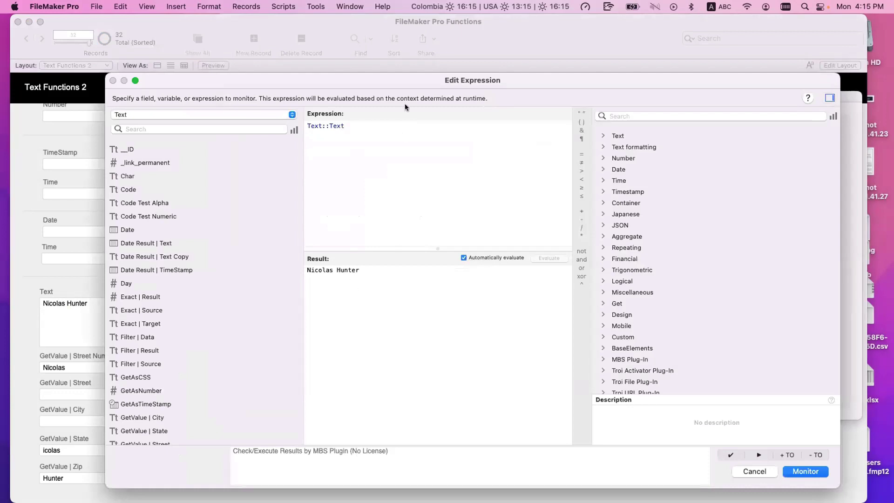
pyautogui.press('super+a')
pyautogui.press('BackSpace')
pyautogui.write('right')
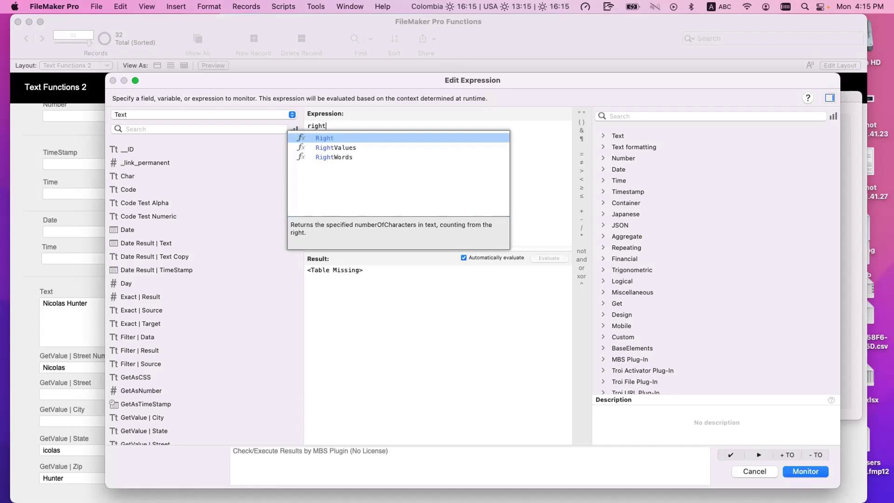
pyautogui.press('Return')
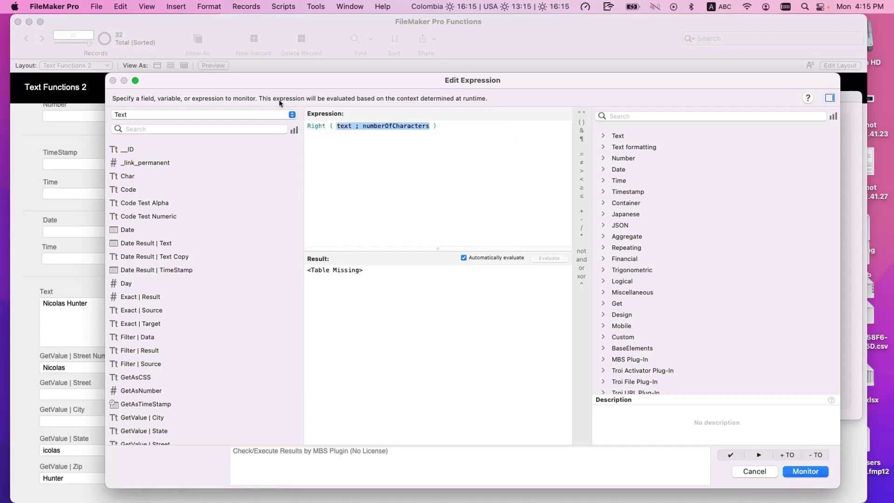
# - Fill in the Right function with Text::Text as its text argument and 5 as the number of characters
pyautogui.doubleClick(345, 125)
pyautogui.write('text')
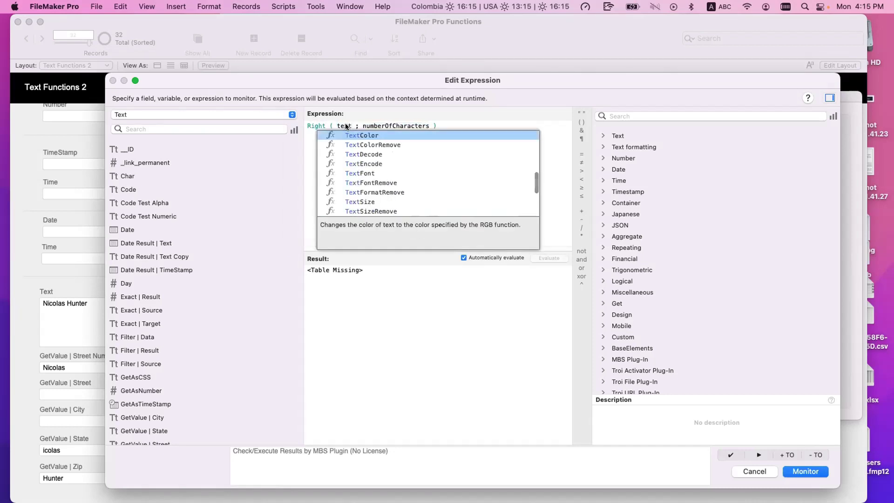
pyautogui.press('Up')
pyautogui.press('Up')
pyautogui.press('Up')
pyautogui.press('Up')
pyautogui.press('Up')
pyautogui.press('Up')
pyautogui.press('Down')
pyautogui.press('Down')
pyautogui.press('Down')
pyautogui.press('Return')
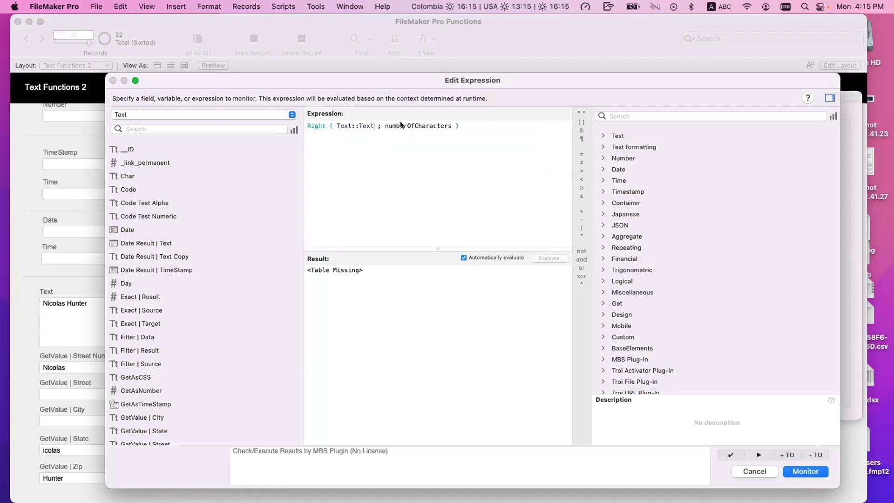
pyautogui.doubleClick(401, 125)
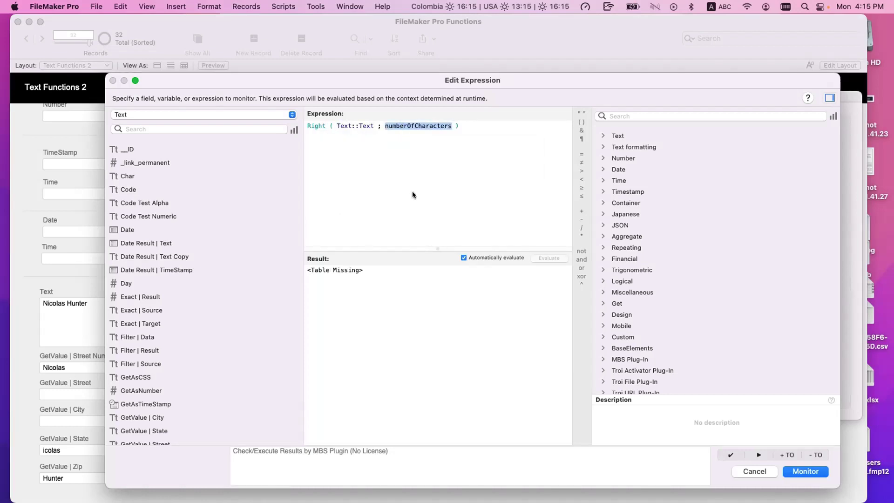
pyautogui.write('5')
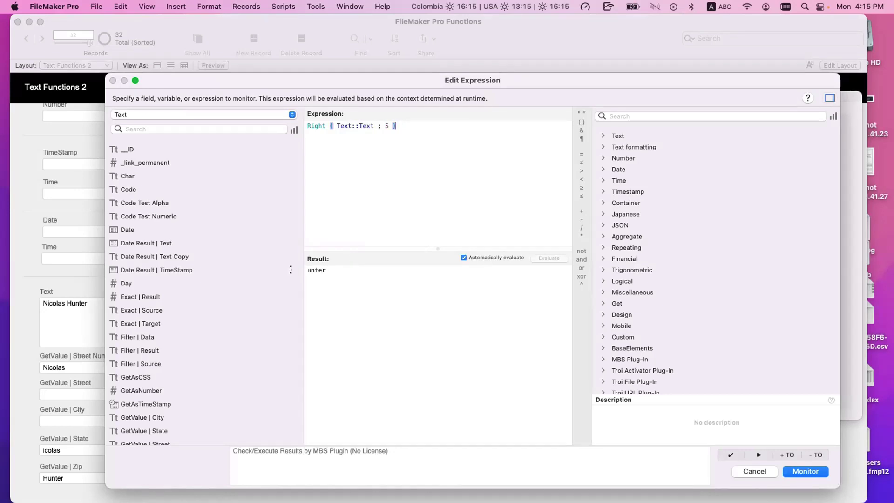
pyautogui.doubleClick(317, 270)
# - Replace the Right function with Left, keeping the Text::Text and 5 arguments
pyautogui.doubleClick(311, 121)
pyautogui.write('Left')
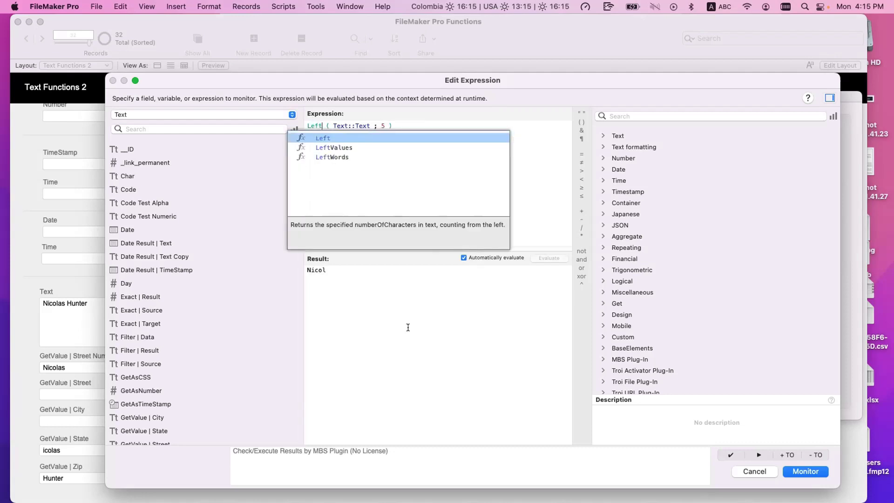
pyautogui.press('Return')
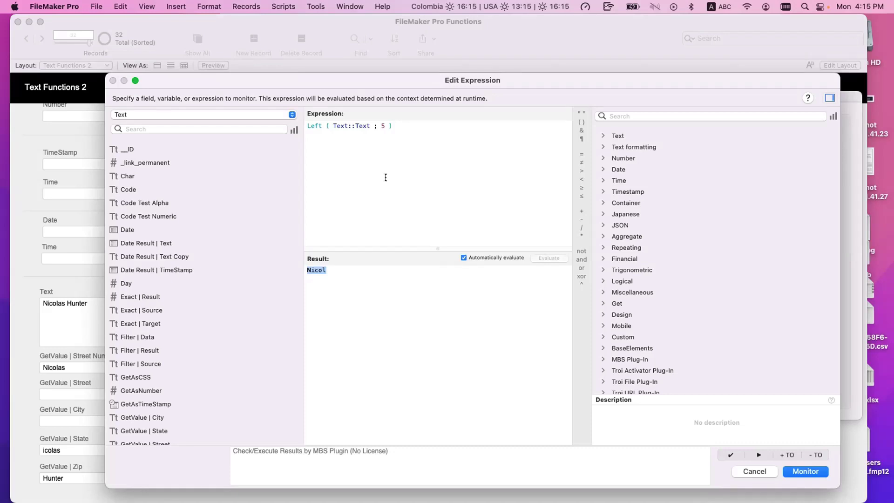
# - Build the combined expression Left ( Text::Text ; 5 ) & "..." & Right ( Text::Text ; 5 )
pyautogui.click(406, 134)
pyautogui.press('super+a')
pyautogui.press('BackSpace')
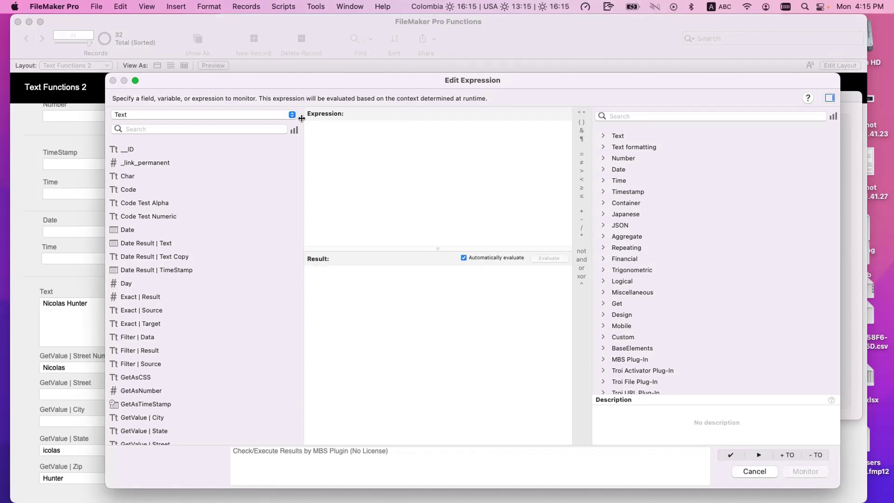
pyautogui.press('super+z')
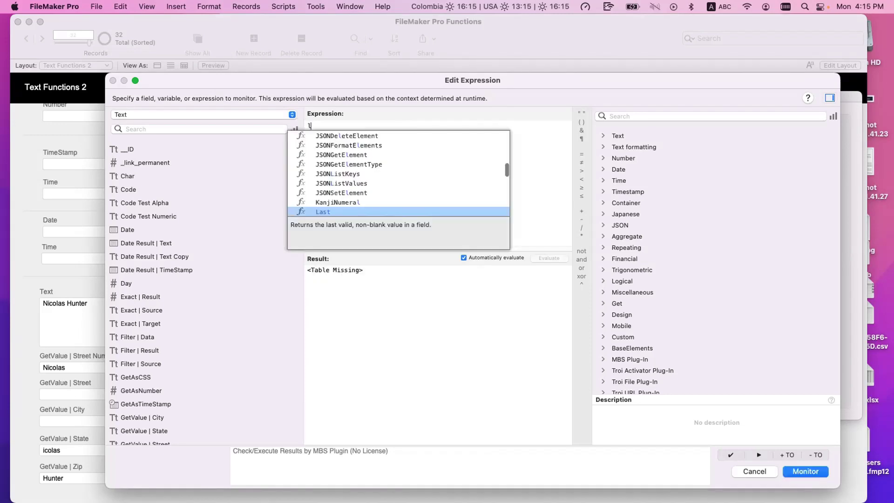
pyautogui.press('Escape')
pyautogui.write('& "..."')
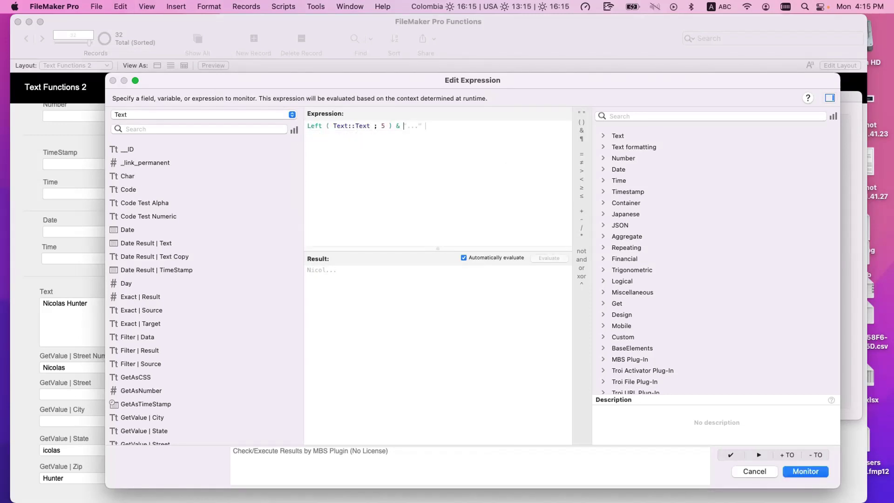
pyautogui.write(' Right ( Text::Text ; 5 )')
pyautogui.click(425, 125)
pyautogui.write('&')
pyautogui.click(413, 183)
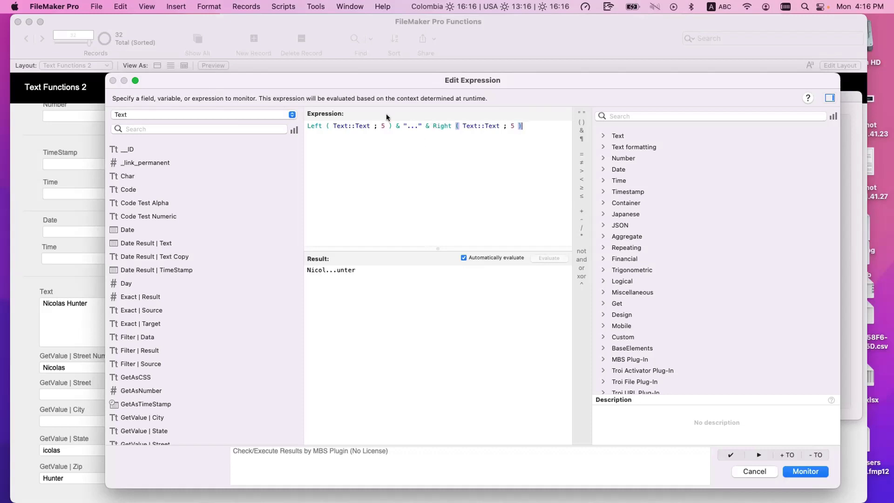
# - Set the number of characters to 3 in both the Left and Right functions
pyautogui.doubleClick(383, 126)
pyautogui.write('3')
pyautogui.doubleClick(512, 125)
pyautogui.write('3')
pyautogui.doubleClick(314, 126)
pyautogui.doubleClick(312, 270)
# - Delete the Left function and the "..." part, leaving only Right ( Text::Text ; 3 )
pyautogui.click(435, 156)
pyautogui.moveTo(433, 125); pyautogui.dragTo(414, 99)
pyautogui.press('BackSpace')
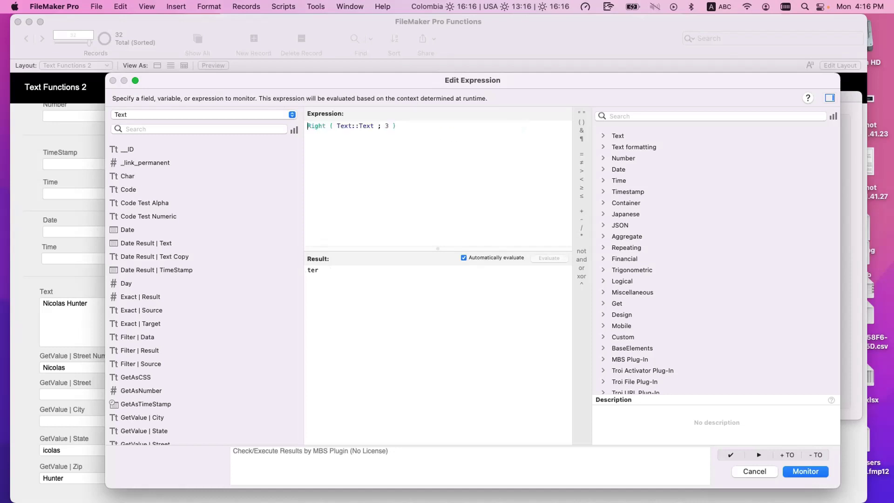
pyautogui.click(440, 129)
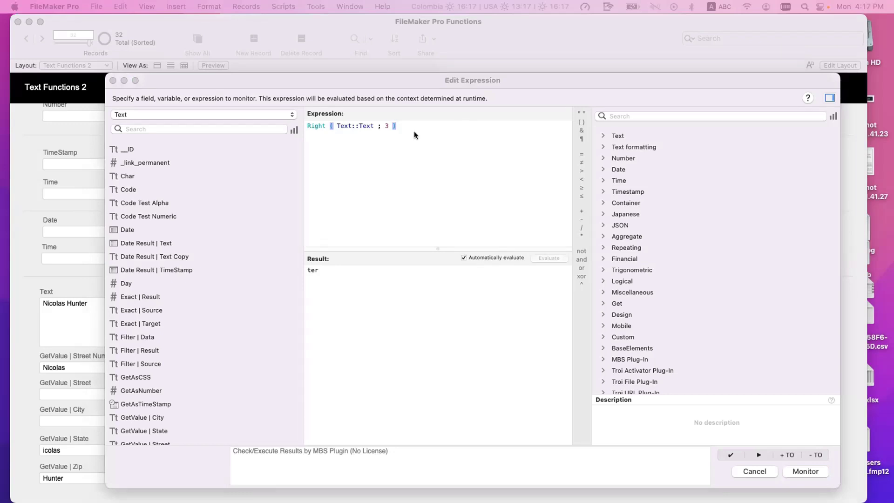
# - Clear the remaining Right function from the expression
pyautogui.click(278, 116)
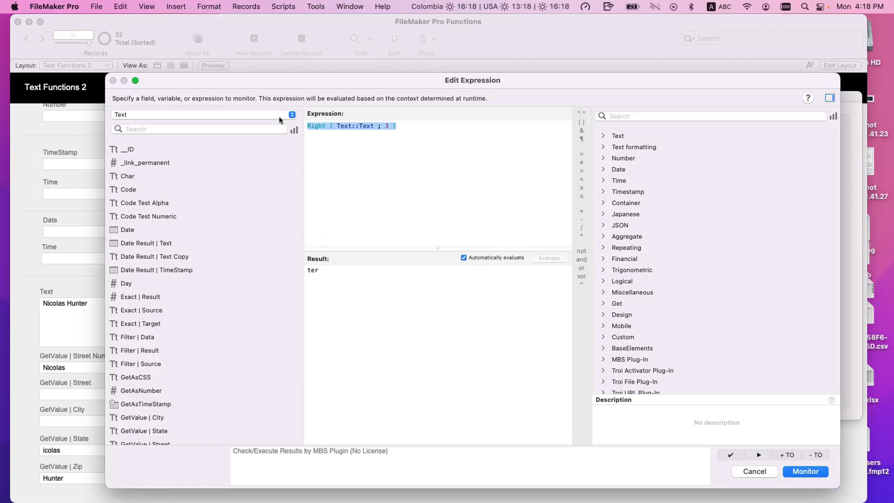
pyautogui.click(422, 131)
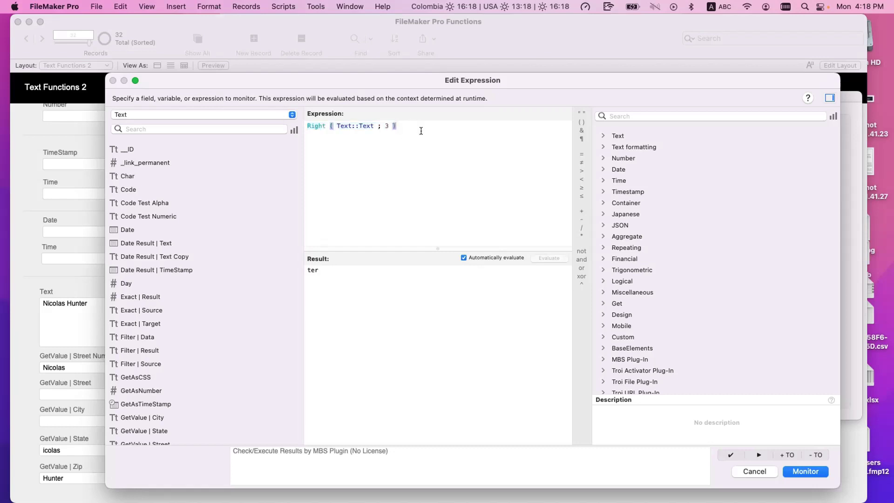
pyautogui.moveTo(439, 128); pyautogui.dragTo(306, 121)
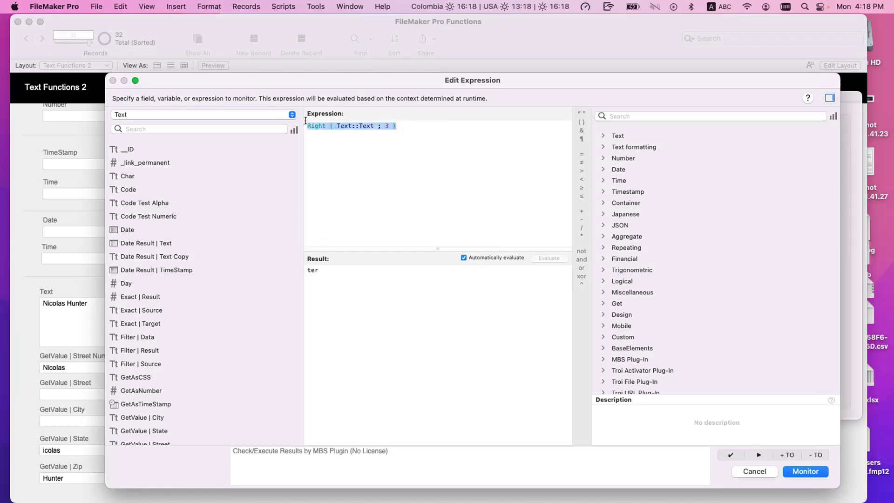
pyautogui.press('BackSpace')
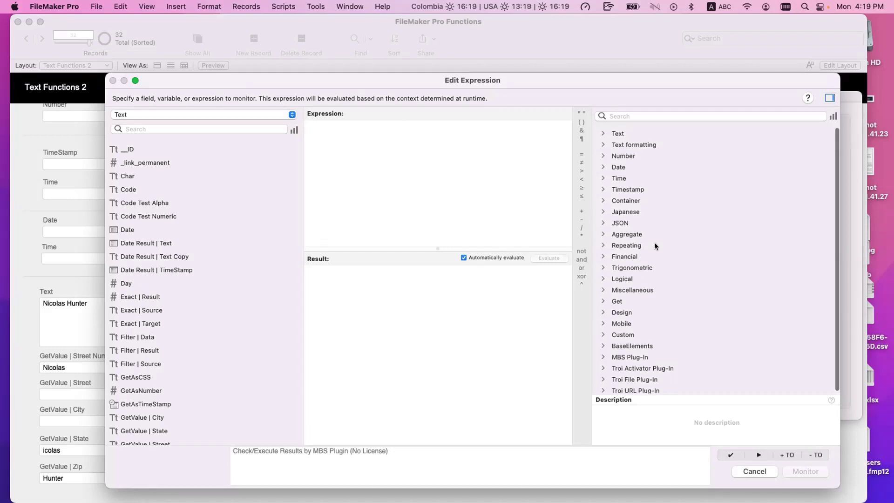
# - Expand the Text function category and read the description of the RightValues function
pyautogui.click(602, 135)
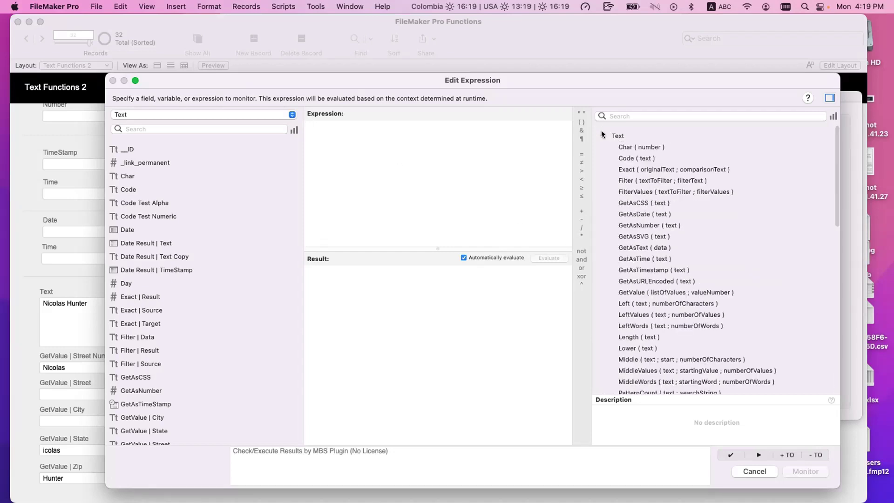
pyautogui.scroll(-1, 660, 331)
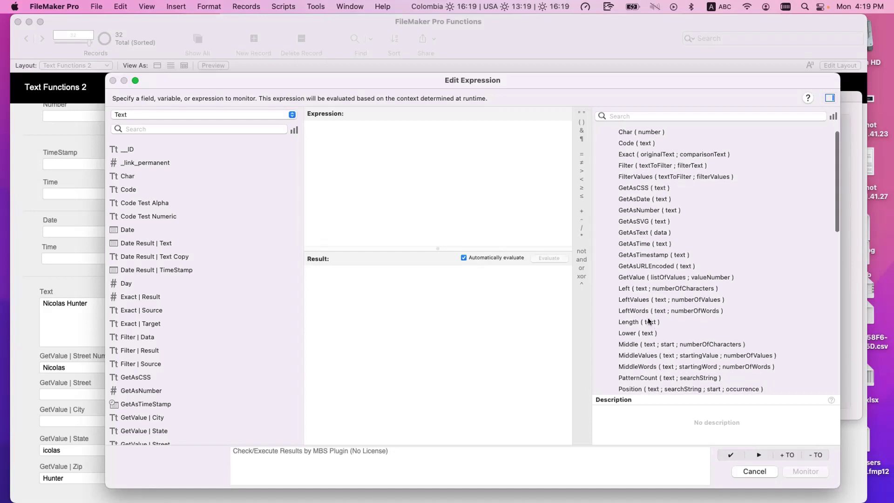
pyautogui.scroll(-5, 657, 326)
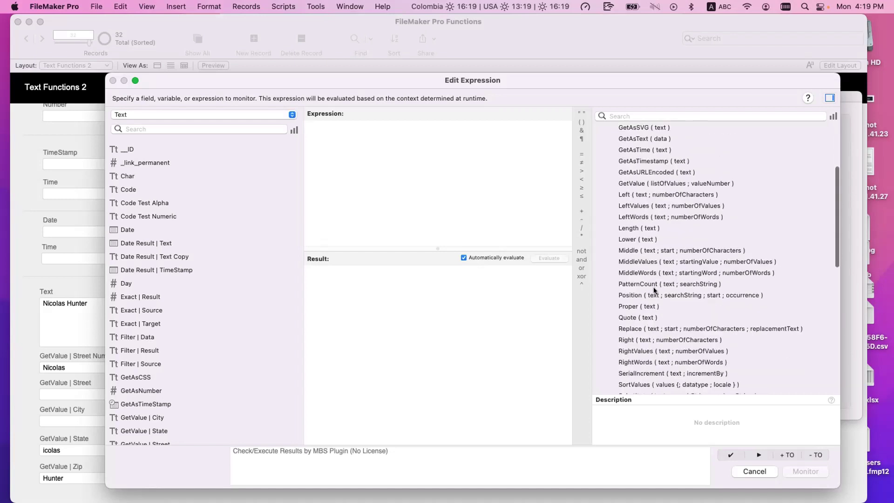
pyautogui.scroll(-2, 654, 289)
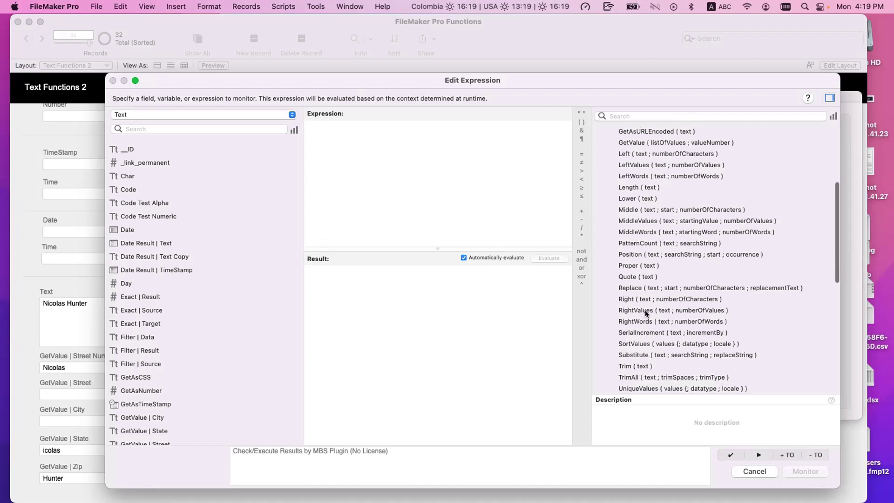
pyautogui.click(649, 310)
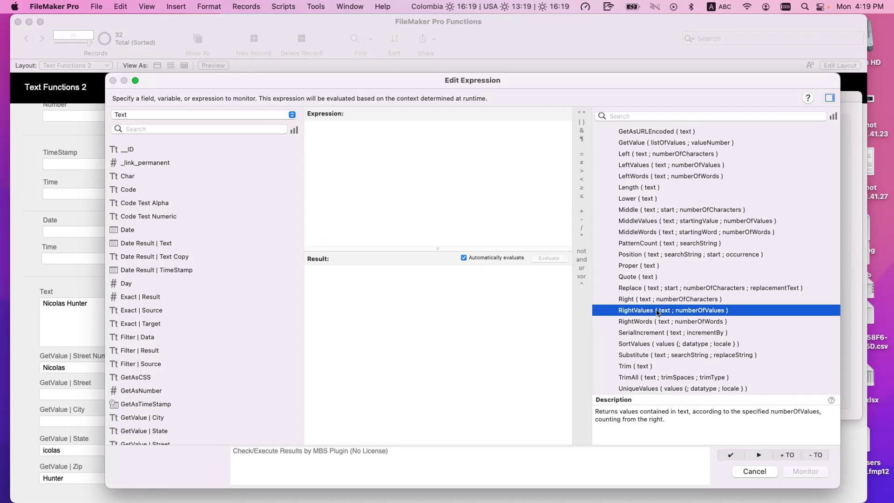
# - Enter the field Text::listOf_IDs as the expression and examine the list of values it returns
pyautogui.click(417, 157)
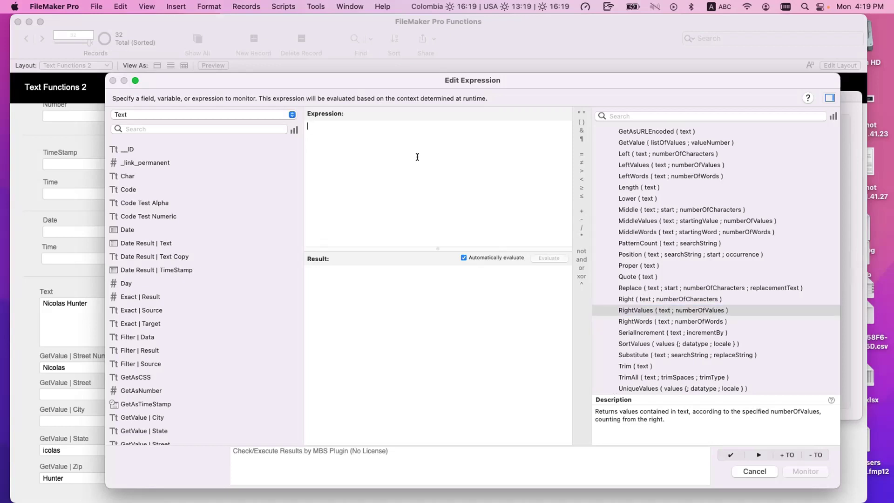
pyautogui.write('list')
pyautogui.press('Return')
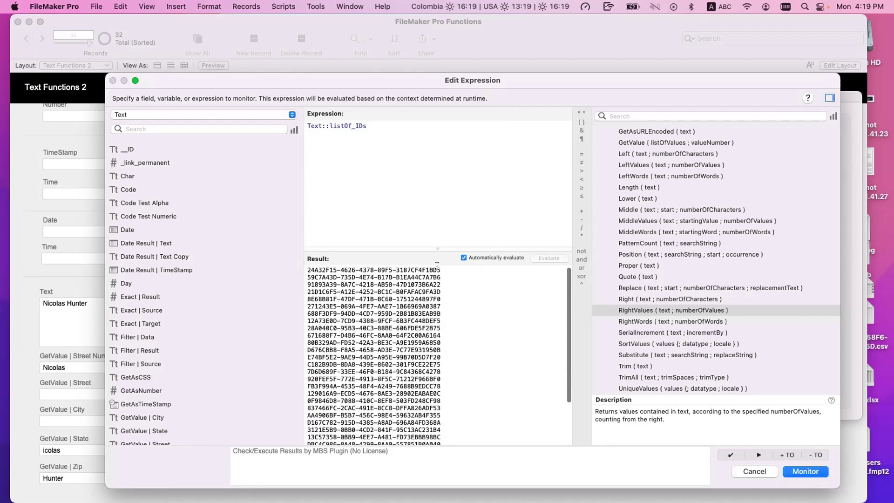
pyautogui.scroll(-2, 441, 269)
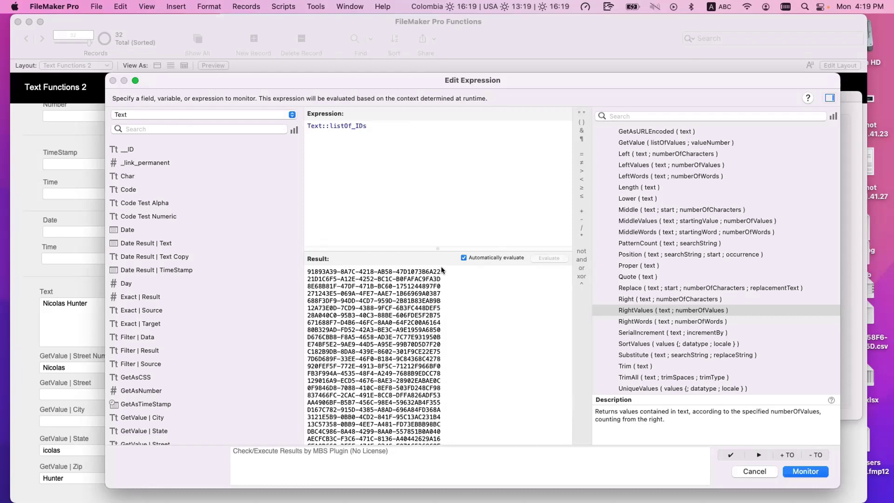
pyautogui.scroll(2, 441, 267)
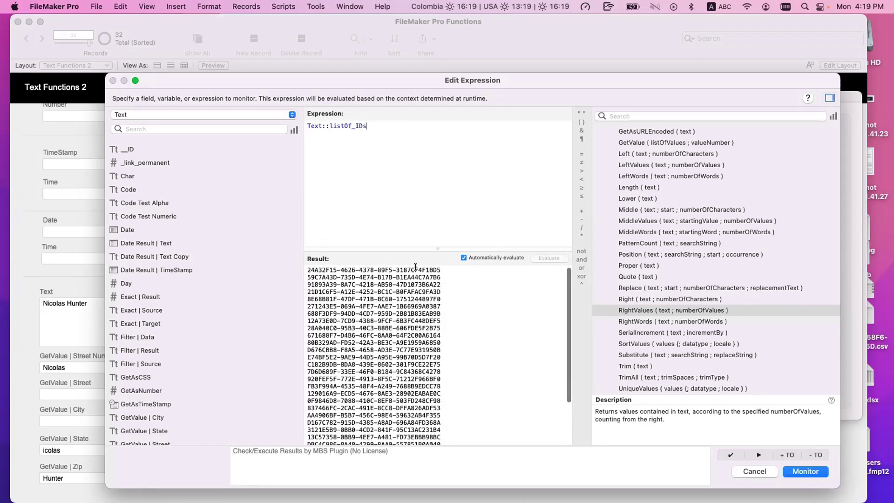
pyautogui.moveTo(441, 270); pyautogui.dragTo(301, 269)
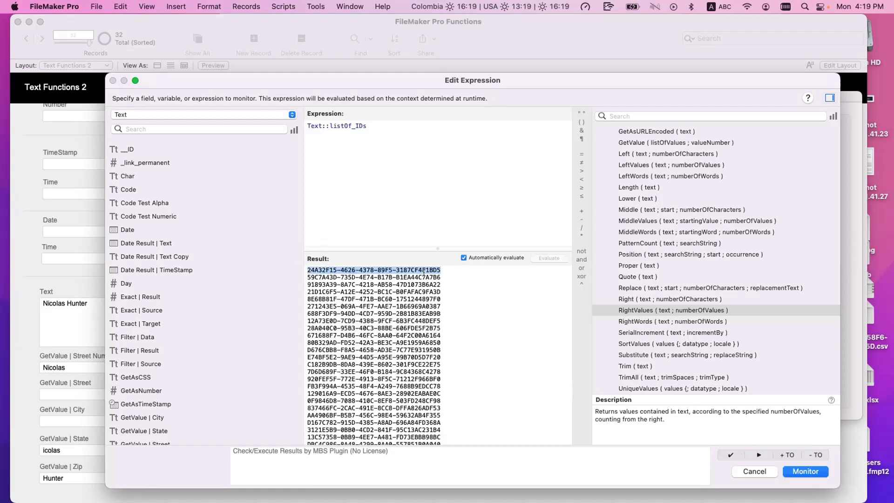
pyautogui.click(444, 266)
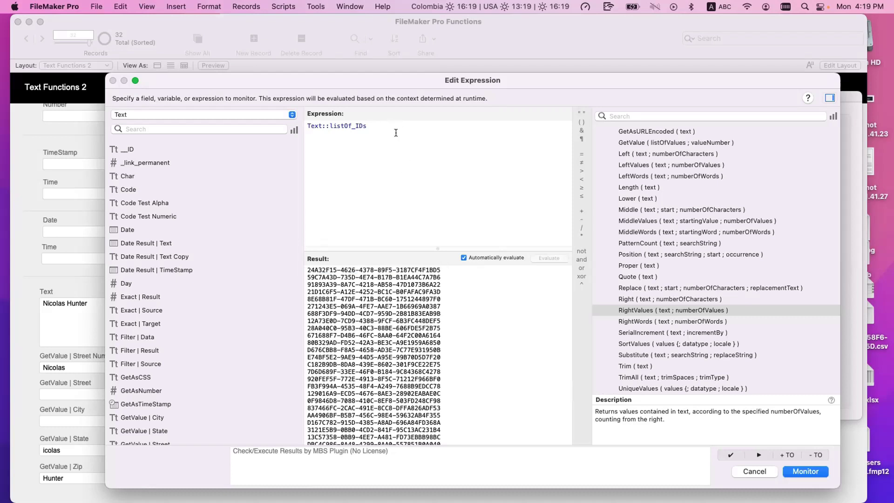
# - Replace the expression with the literal two-value list "this is a value¶this is another value"
pyautogui.press('super+a')
pyautogui.write('"')
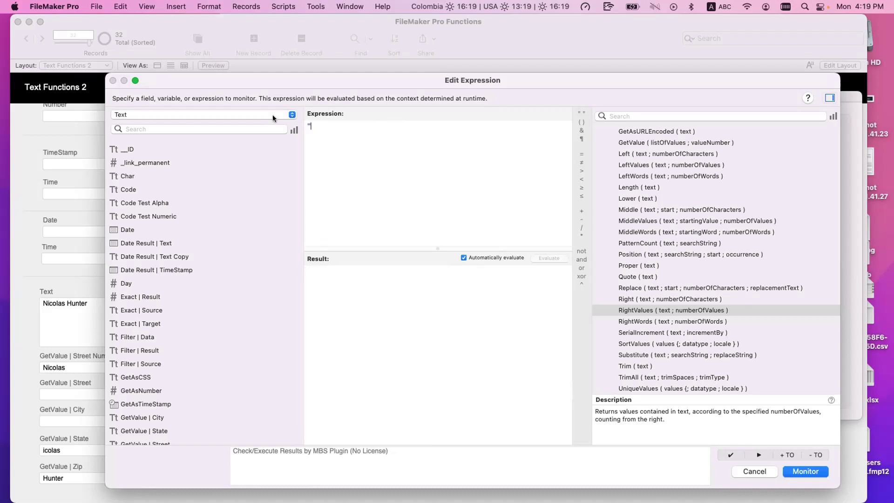
pyautogui.write('this is a value¶this is another value"')
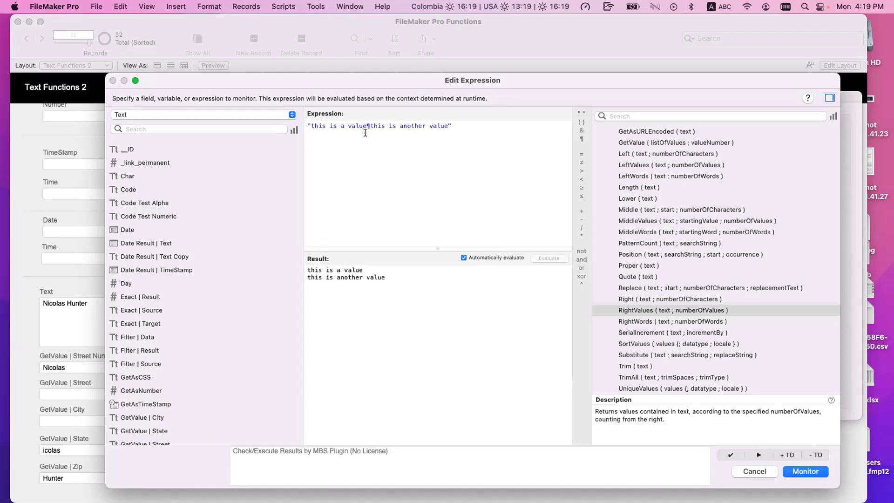
pyautogui.moveTo(368, 125); pyautogui.dragTo(309, 123)
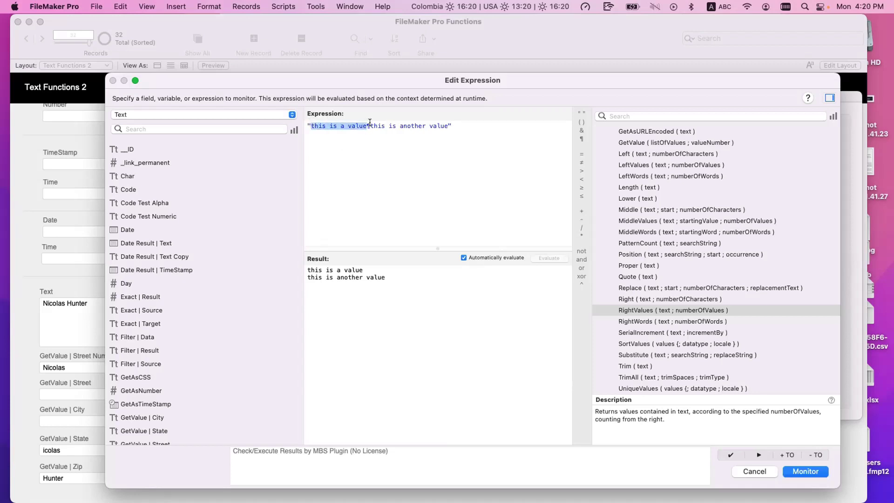
pyautogui.moveTo(369, 122); pyautogui.dragTo(465, 128)
# - Wrap the quoted two-value list in a ValueCount function by moving it into the text argument
pyautogui.press('super+a')
pyautogui.press('super+c')
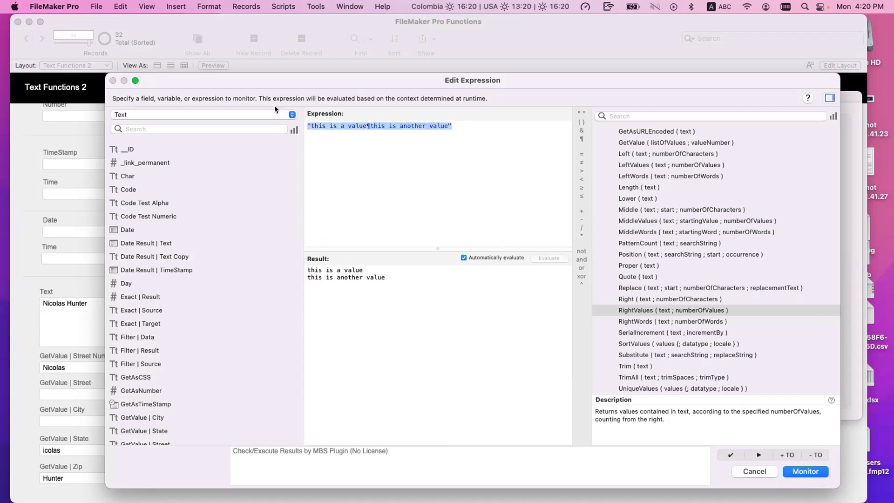
pyautogui.press('BackSpace')
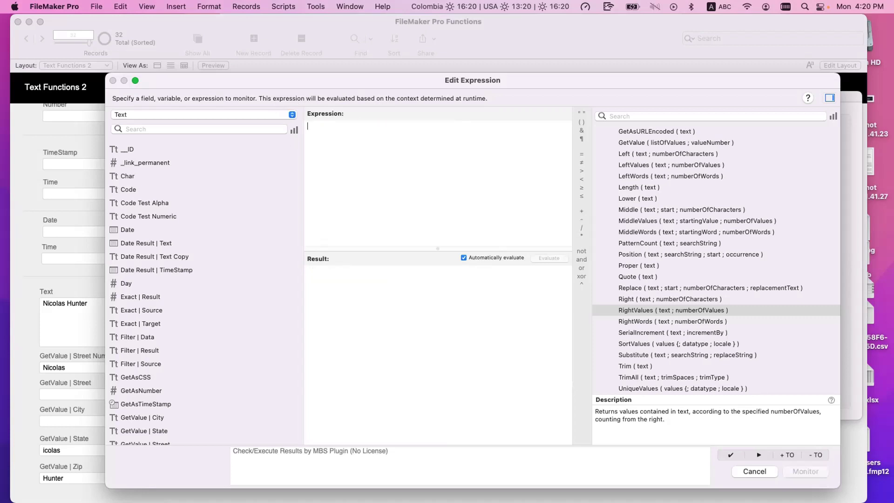
pyautogui.write('value')
pyautogui.click(336, 148)
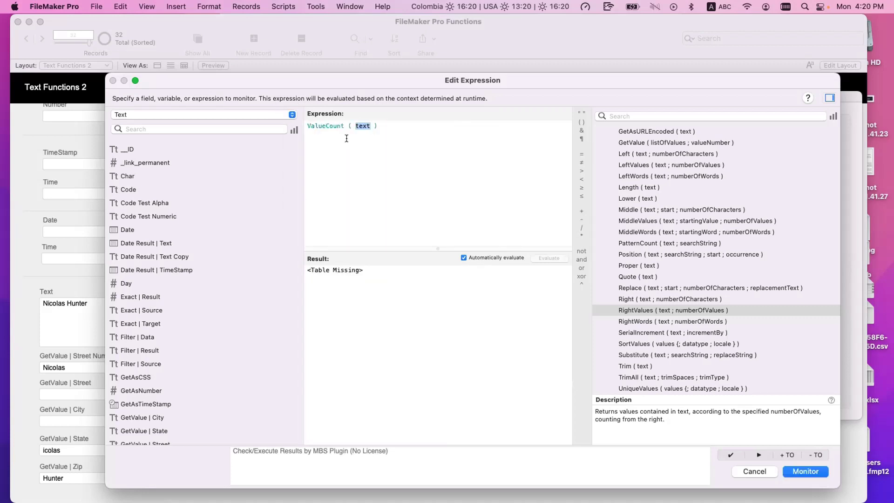
pyautogui.press('super+v')
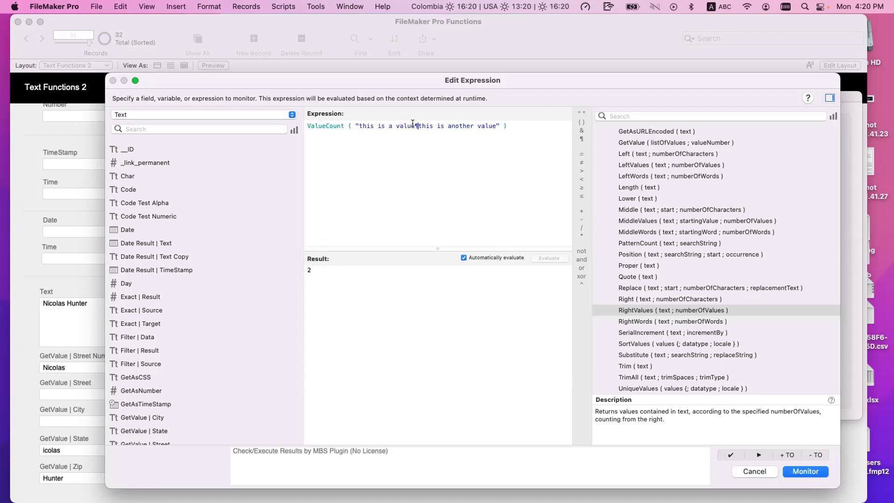
# - Append ¶this is a third value inside the quoted list of the ValueCount function
pyautogui.moveTo(415, 124); pyautogui.dragTo(355, 124)
pyautogui.moveTo(416, 124); pyautogui.dragTo(497, 124)
pyautogui.click(496, 125)
pyautogui.write('¶this is a third value')
# - Change the ValueCount function to PatternCount around the quoted three-value list and remove the extra parameter parentheses
pyautogui.doubleClick(321, 125)
pyautogui.write('Pattern')
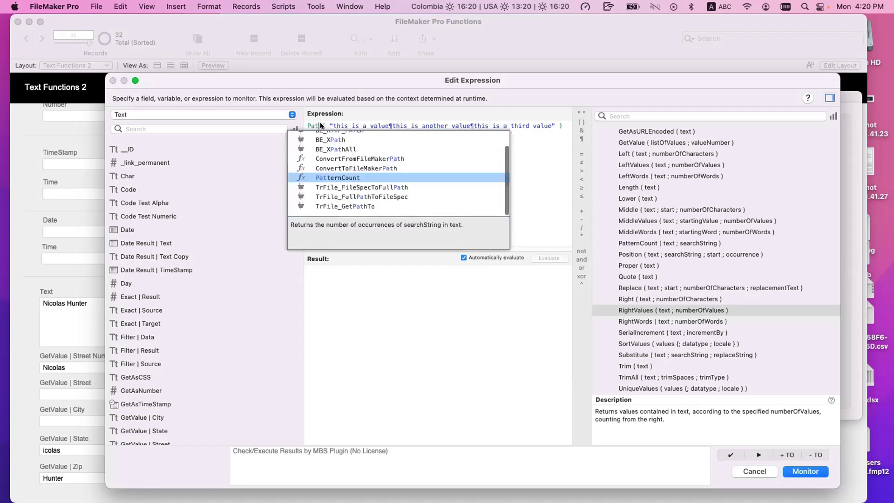
pyautogui.press('Return')
pyautogui.press('BackSpace')
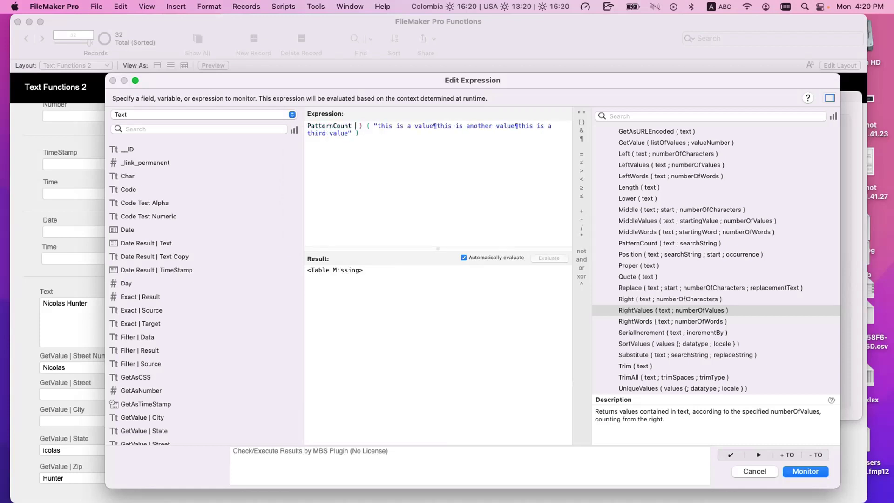
pyautogui.press('BackSpace')
pyautogui.press('BackSpace')
pyautogui.press('BackSpace')
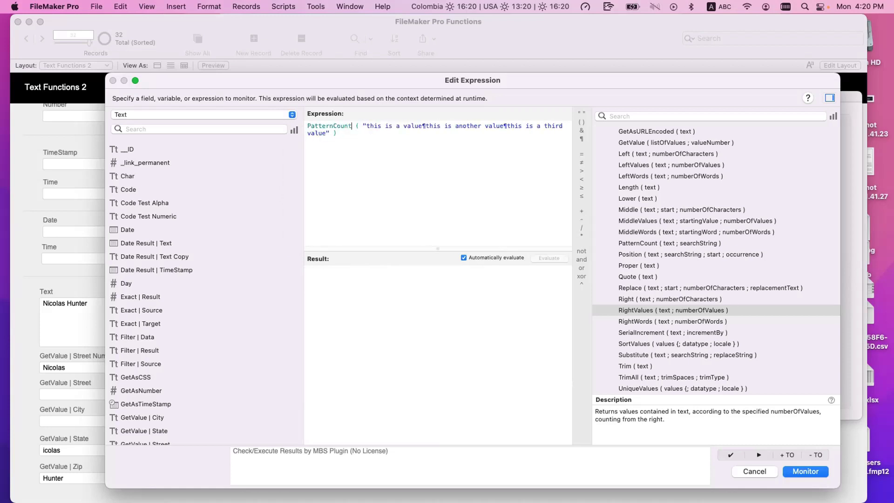
# - Add ¶ as the search string argument of PatternCount after the quoted three-value list
pyautogui.click(329, 134)
pyautogui.write('; ¶')
pyautogui.click(347, 157)
pyautogui.click(424, 125)
pyautogui.click(505, 124)
# - Change PatternCount back to ValueCount and remove the search string argument, closing the function after the quoted list
pyautogui.doubleClick(332, 123)
pyautogui.write('Value')
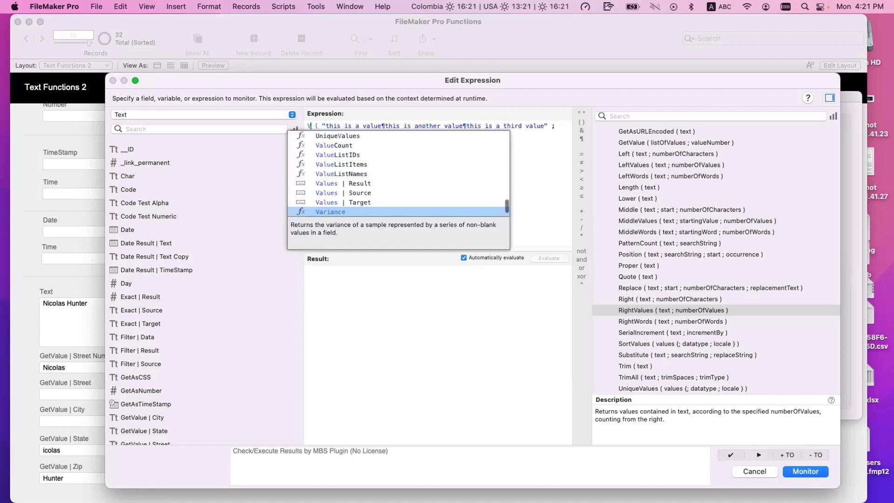
pyautogui.write('Count')
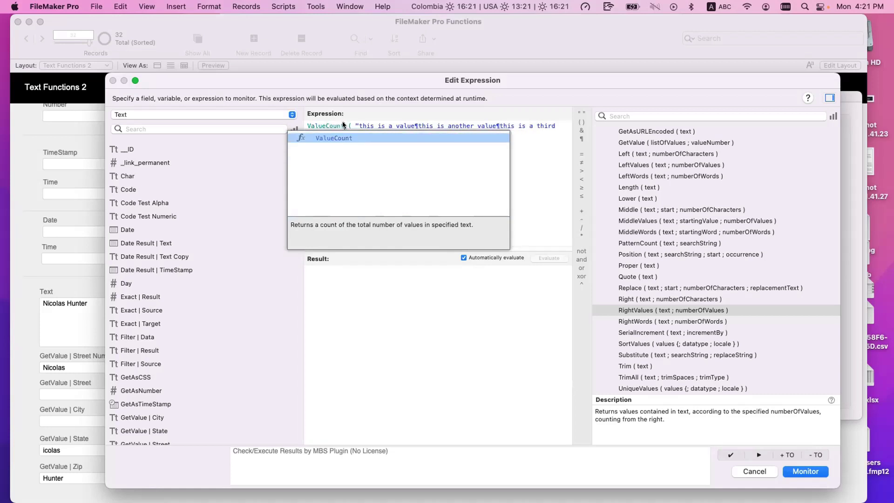
pyautogui.press('Return')
pyautogui.click(353, 133)
pyautogui.press('BackSpace')
pyautogui.press('BackSpace')
pyautogui.press('BackSpace')
pyautogui.press('BackSpace')
pyautogui.press('BackSpace')
pyautogui.press('BackSpace')
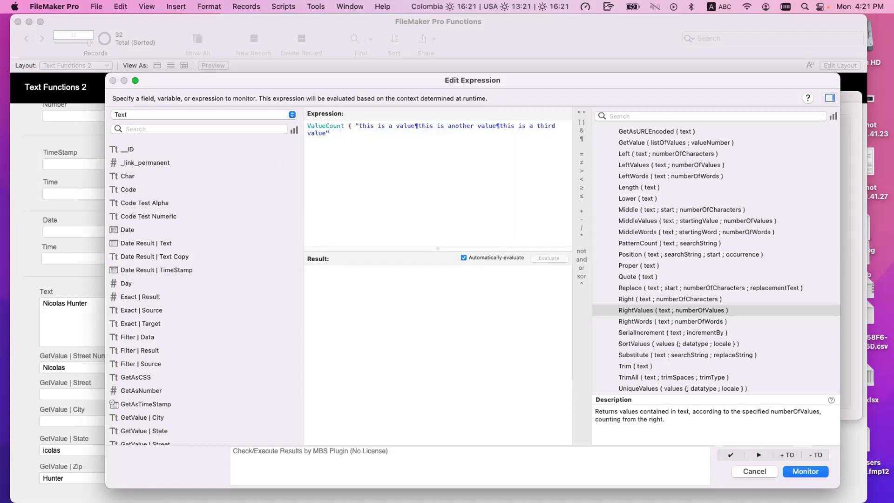
pyautogui.write(')')
# - Replace the whole expression with the field Text::listOf_IDs and look through the list of values it returns
pyautogui.moveTo(359, 126); pyautogui.dragTo(315, 135)
pyautogui.click(348, 176)
pyautogui.moveTo(334, 135); pyautogui.dragTo(292, 112)
pyautogui.write('list')
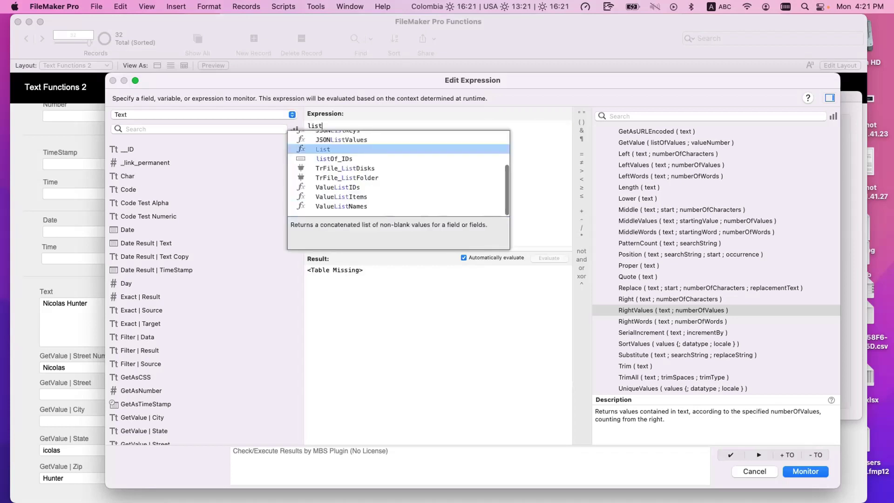
pyautogui.press('Down')
pyautogui.press('Return')
pyautogui.scroll(-10, 343, 274)
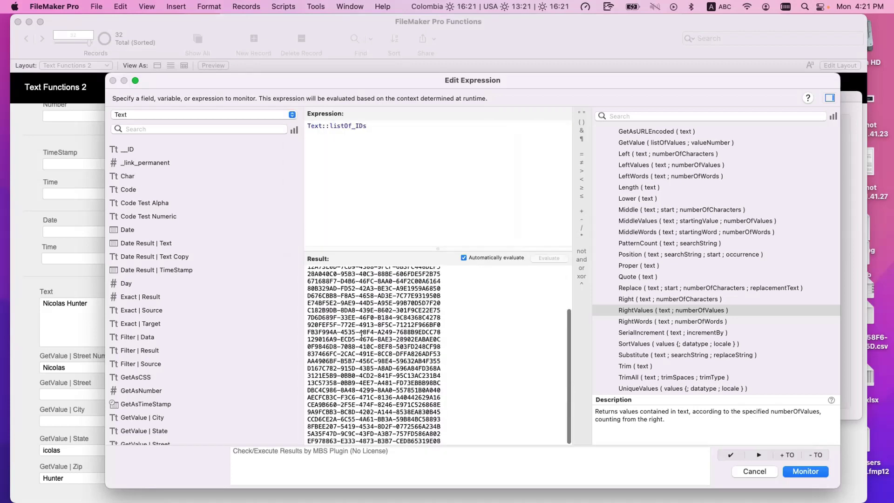
pyautogui.scroll(5, 343, 274)
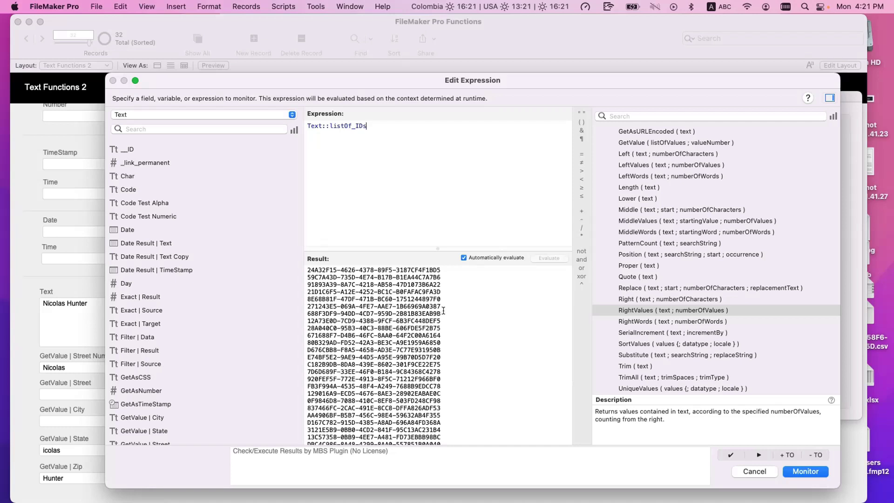
pyautogui.moveTo(441, 314); pyautogui.dragTo(285, 304)
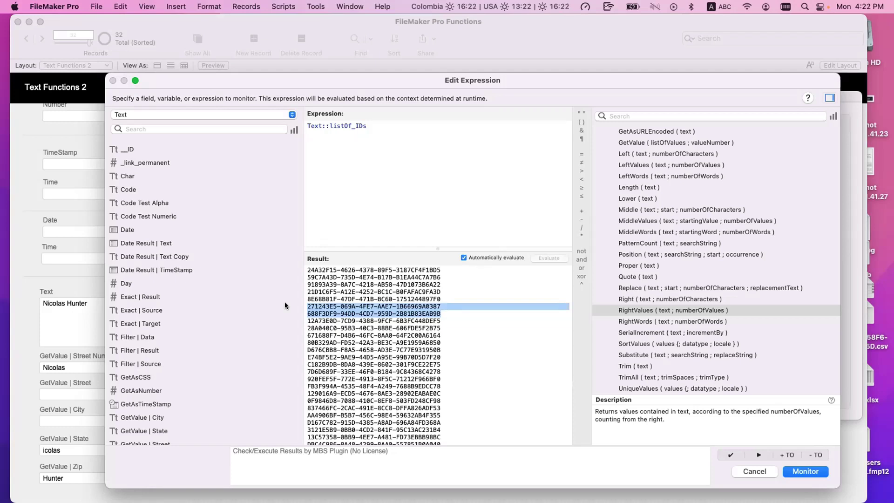
# - Wrap the Text::listOf_IDs field in a LeftValues function as its text argument
pyautogui.moveTo(416, 134); pyautogui.dragTo(298, 112)
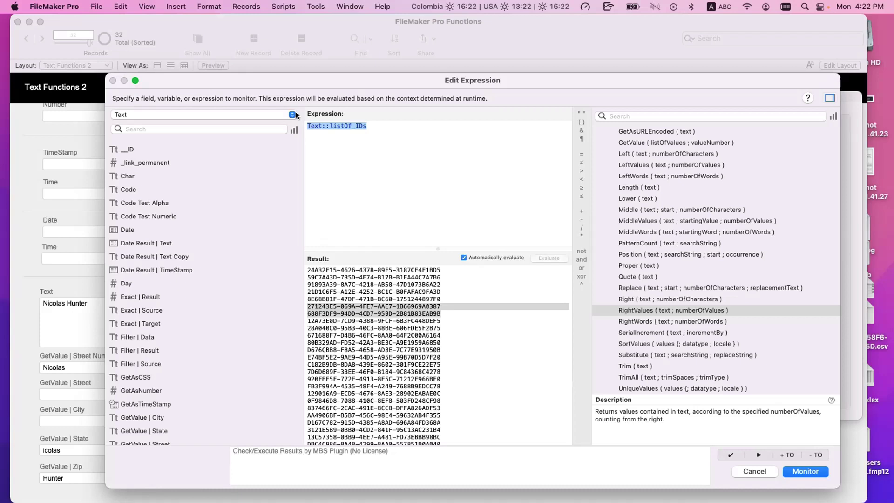
pyautogui.click(373, 135)
pyautogui.press('super+a')
pyautogui.press('super+c')
pyautogui.press('BackSpace')
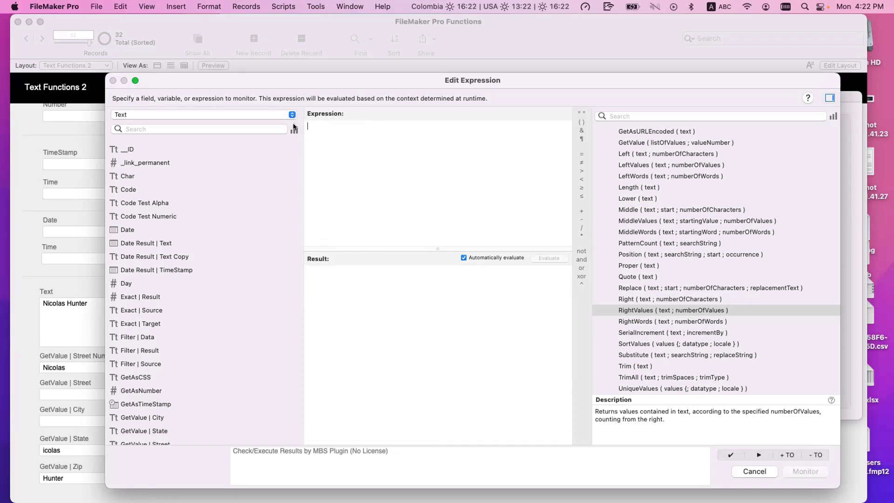
pyautogui.write('LeftVa')
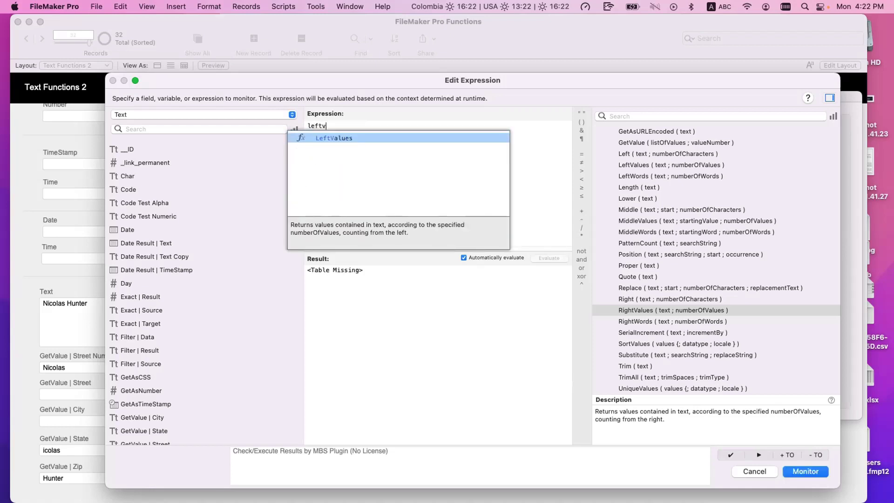
pyautogui.press('Return')
pyautogui.doubleClick(361, 122)
pyautogui.press('super+v')
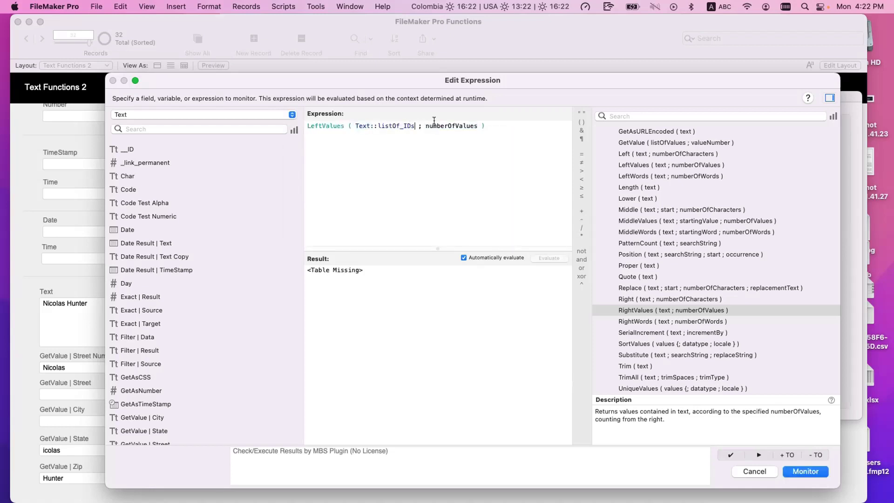
# - Set the numberOfValues argument of LeftValues to 5
pyautogui.doubleClick(436, 126)
pyautogui.write('5')
pyautogui.press('Right')
pyautogui.press('Right')
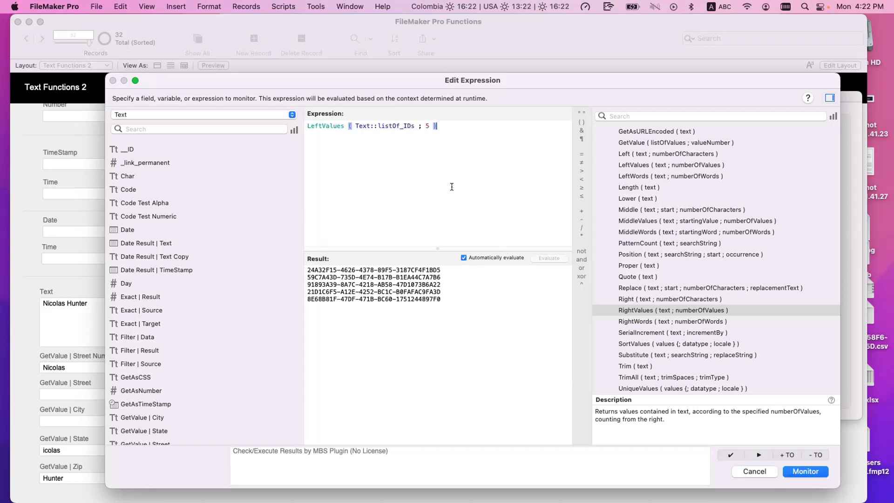
# - Compare the LeftValues result with the start of the full Text::listOf_IDs list by switching between both expressions, ending on LeftValues
pyautogui.press('super+a')
pyautogui.press('super+c')
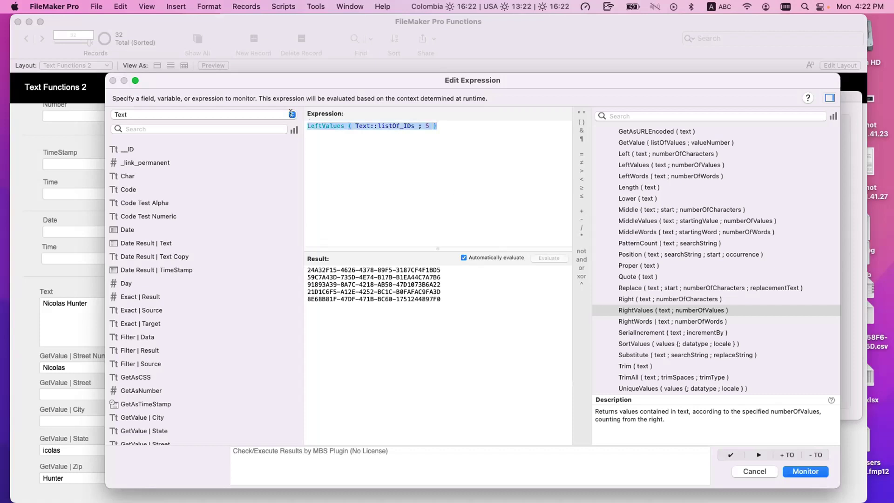
pyautogui.click(351, 125)
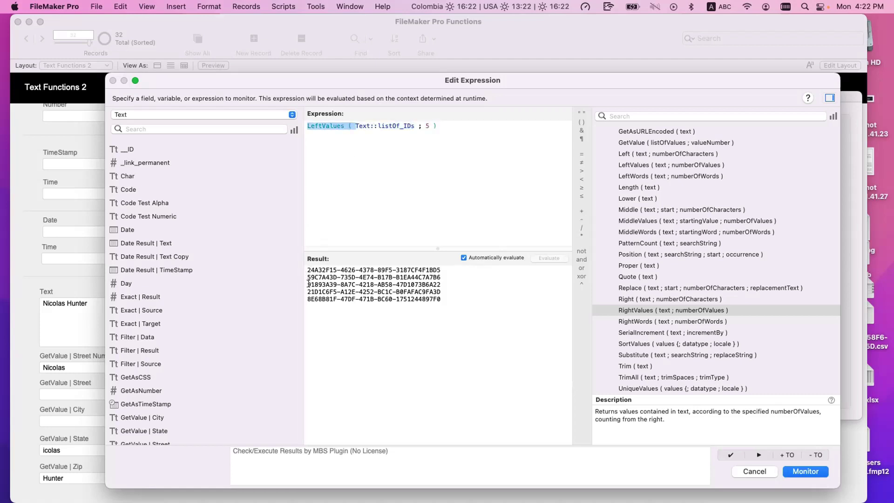
pyautogui.press('super+z')
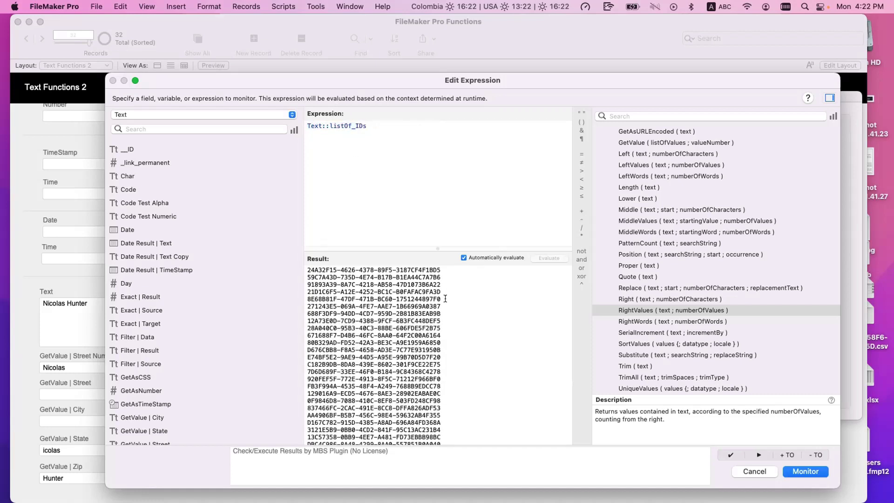
pyautogui.moveTo(445, 299); pyautogui.dragTo(290, 263)
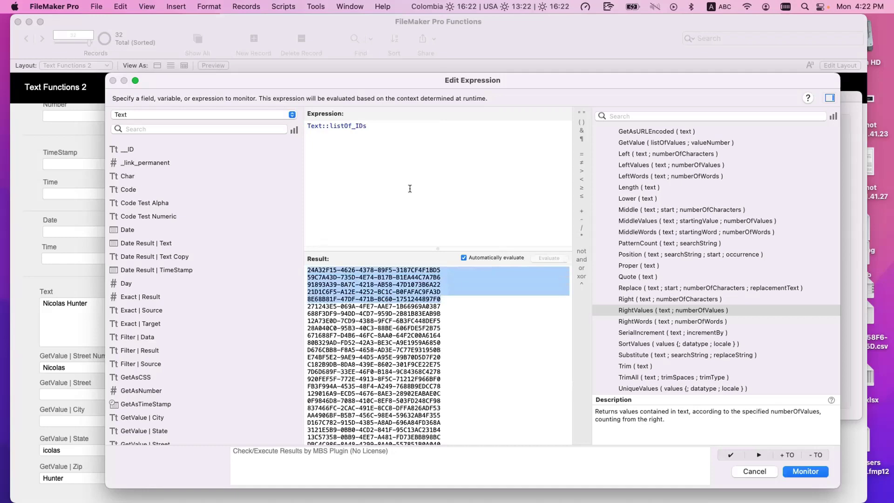
pyautogui.click(433, 156)
pyautogui.press('super+shift+z')
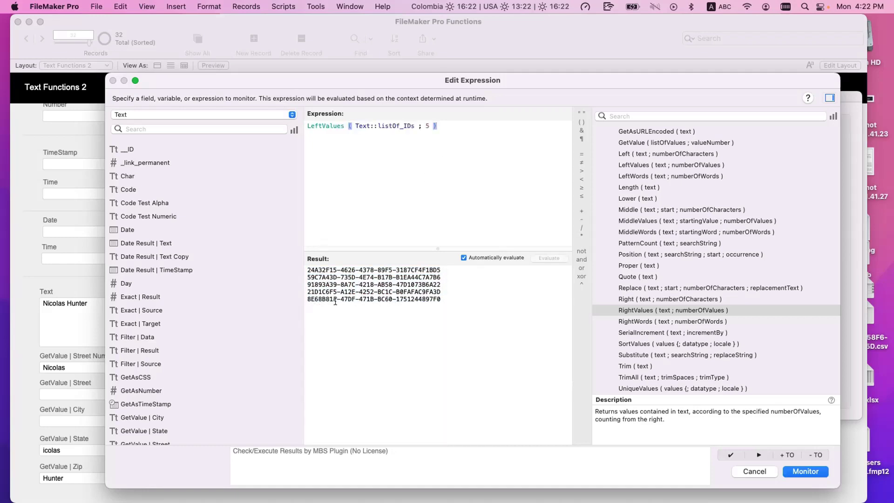
pyautogui.press('super+z')
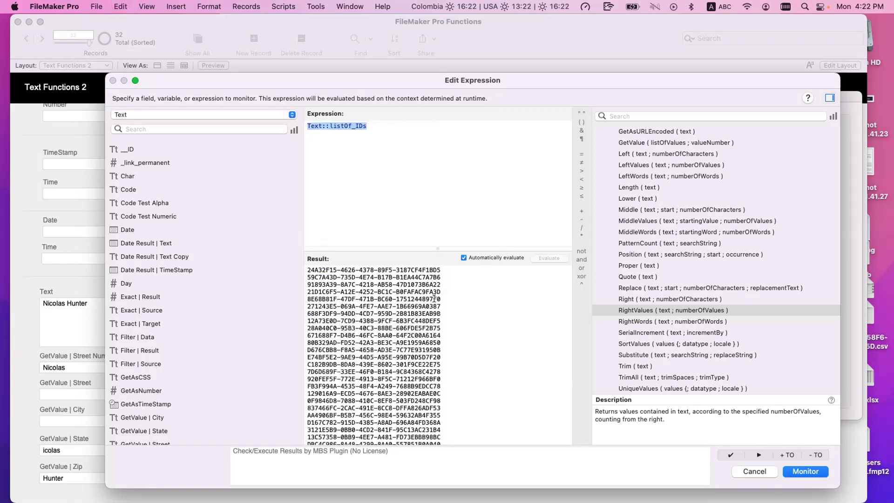
pyautogui.moveTo(445, 299); pyautogui.dragTo(281, 247)
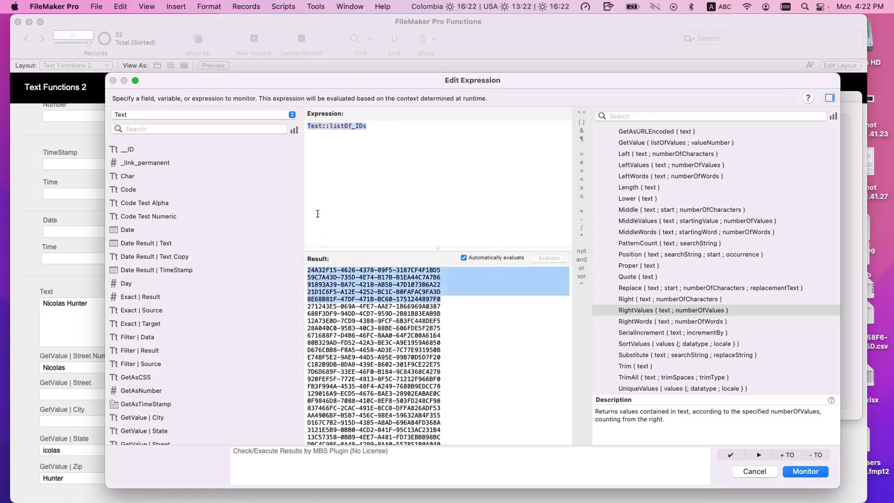
pyautogui.moveTo(309, 126); pyautogui.dragTo(367, 127)
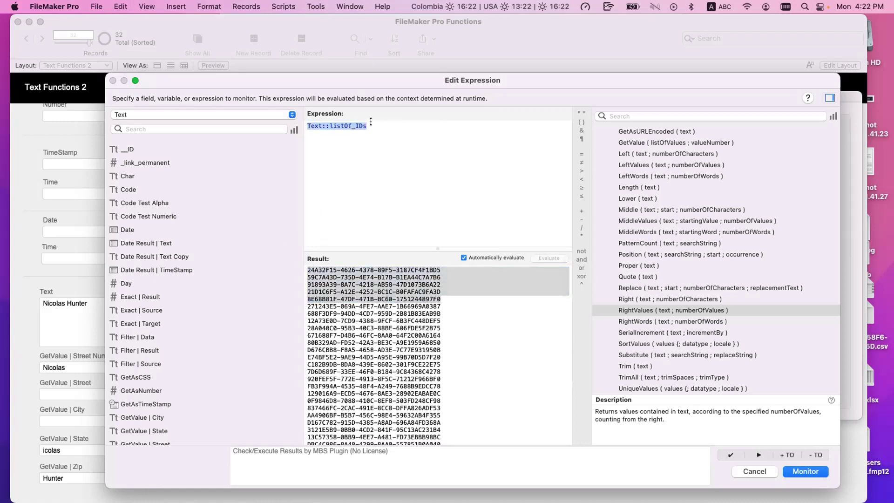
pyautogui.press('super+v')
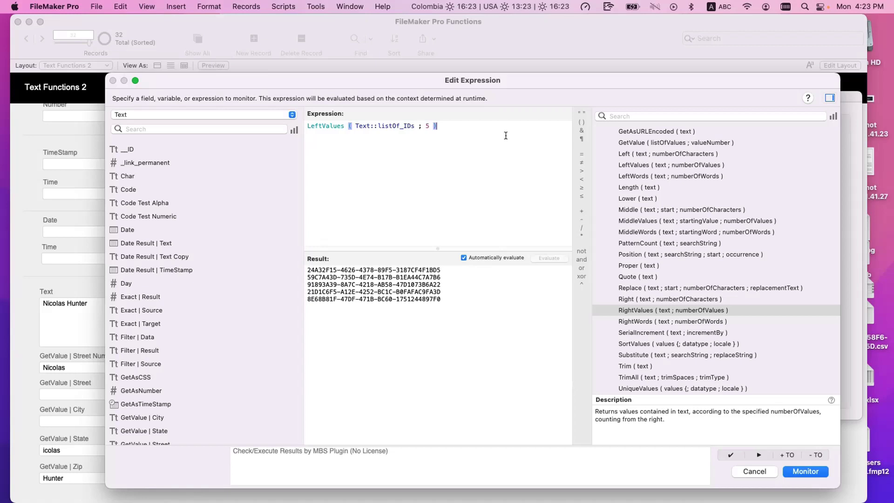
# - Nest the LeftValues expression as the text argument of a RightValues function and set its numberOfValues to 2
pyautogui.moveTo(478, 130); pyautogui.dragTo(297, 117)
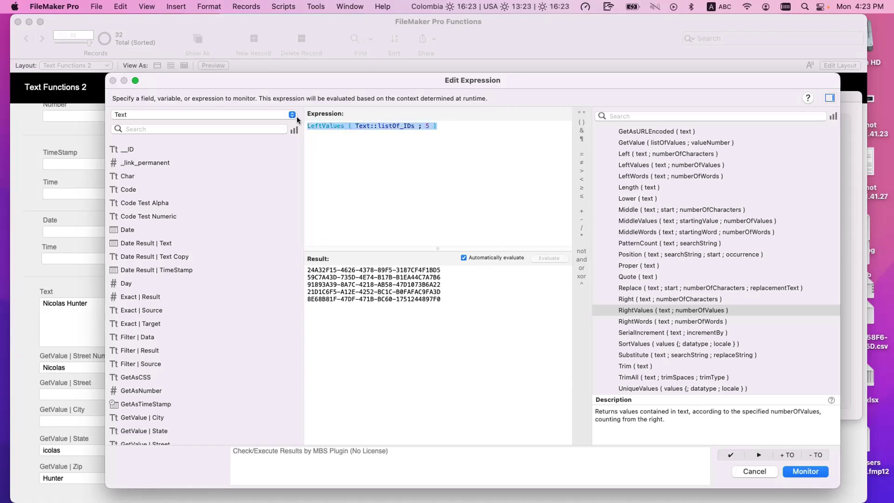
pyautogui.click(344, 140)
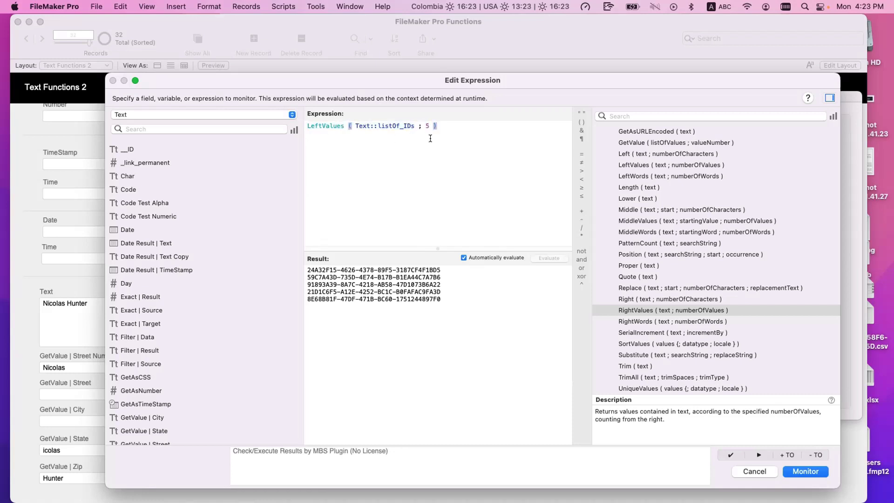
pyautogui.moveTo(452, 131); pyautogui.dragTo(235, 106)
pyautogui.press('super+c')
pyautogui.press('BackSpace')
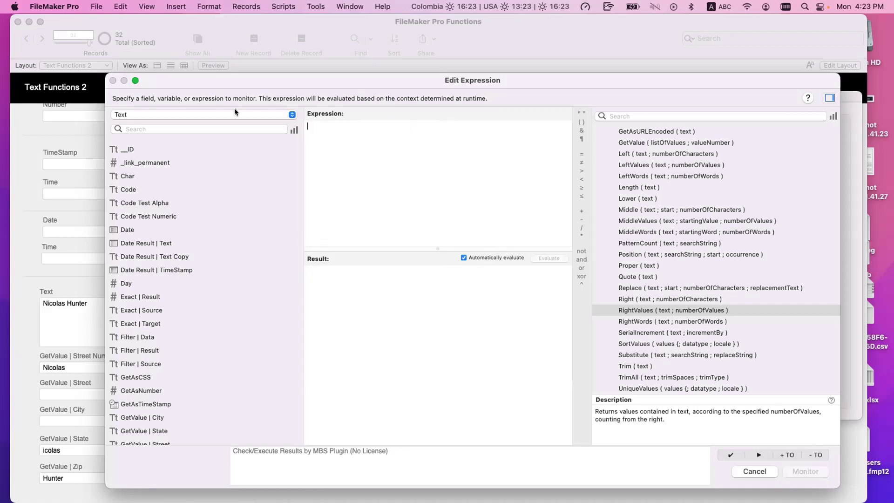
pyautogui.write('right')
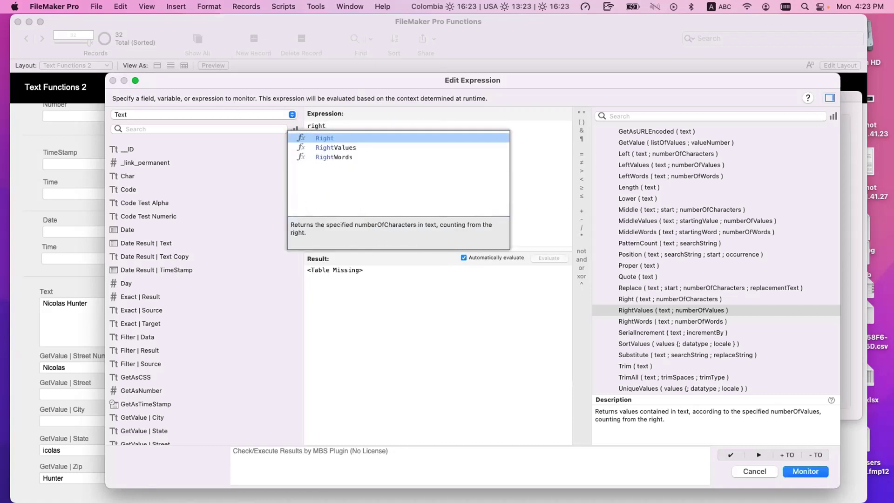
pyautogui.press('Down')
pyautogui.press('Return')
pyautogui.doubleClick(366, 126)
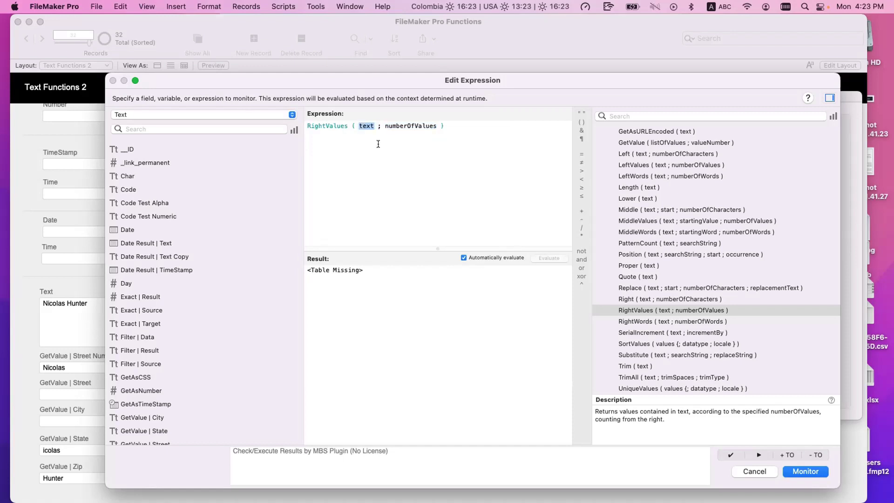
pyautogui.press('super+v')
pyautogui.doubleClick(511, 126)
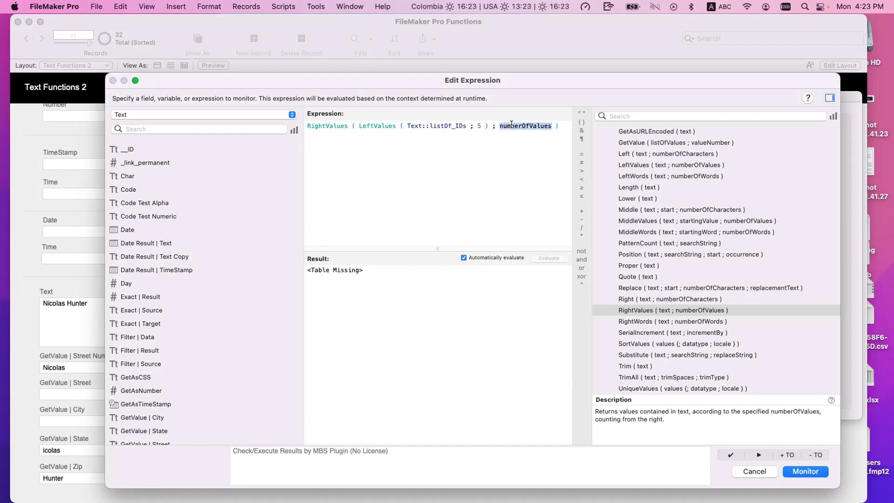
pyautogui.write('2')
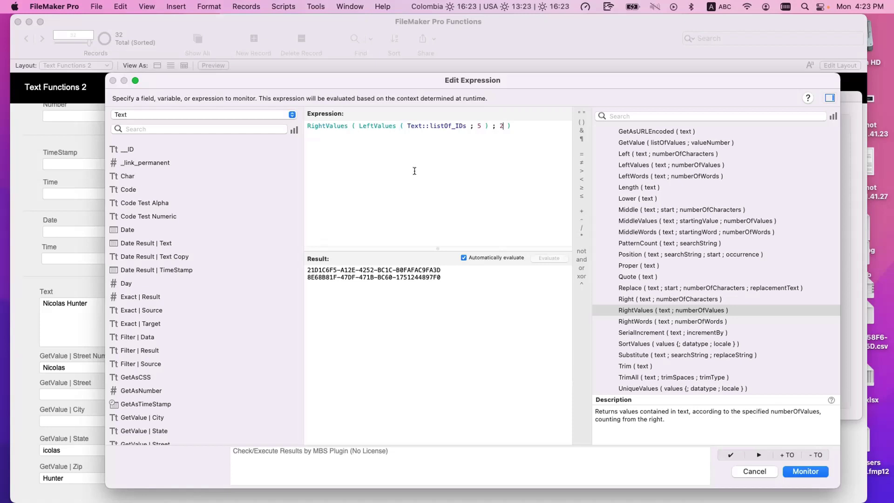
# - Replace the whole expression with an unfilled RightValues function
pyautogui.doubleClick(327, 124)
pyautogui.tripleClick(360, 150)
pyautogui.press('BackSpace')
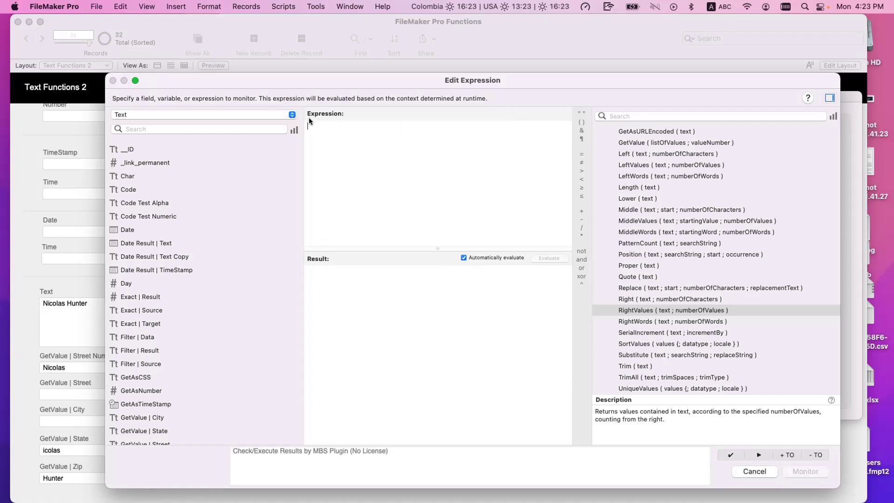
pyautogui.write('right')
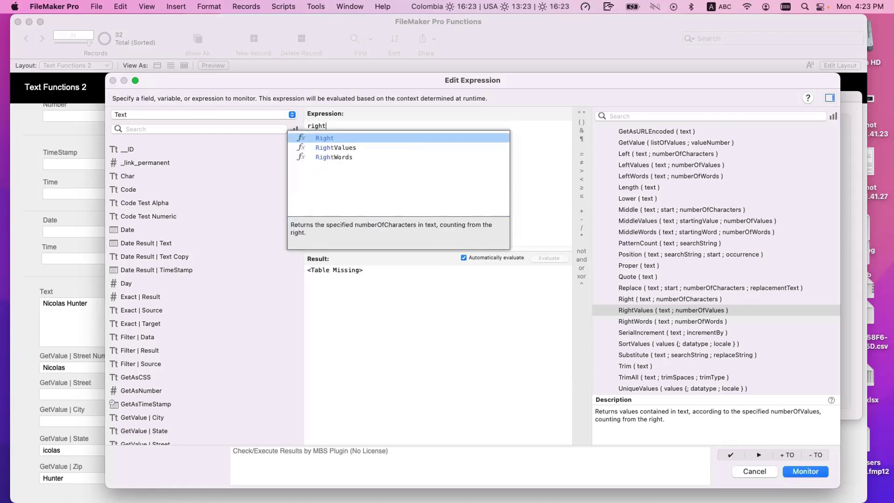
pyautogui.press('Down')
pyautogui.press('Return')
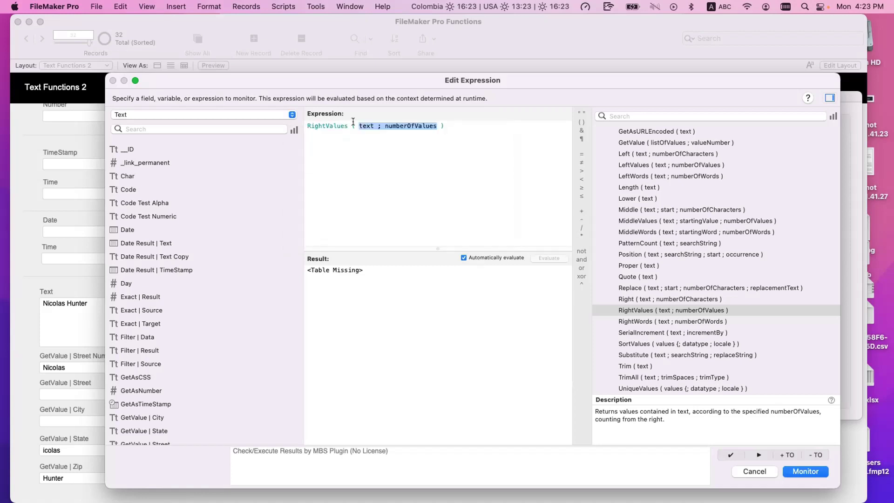
# - Set the RightValues text argument to the Text::listOf_IDs field and its numberOfValues to 5
pyautogui.doubleClick(362, 124)
pyautogui.press('cmd+c')
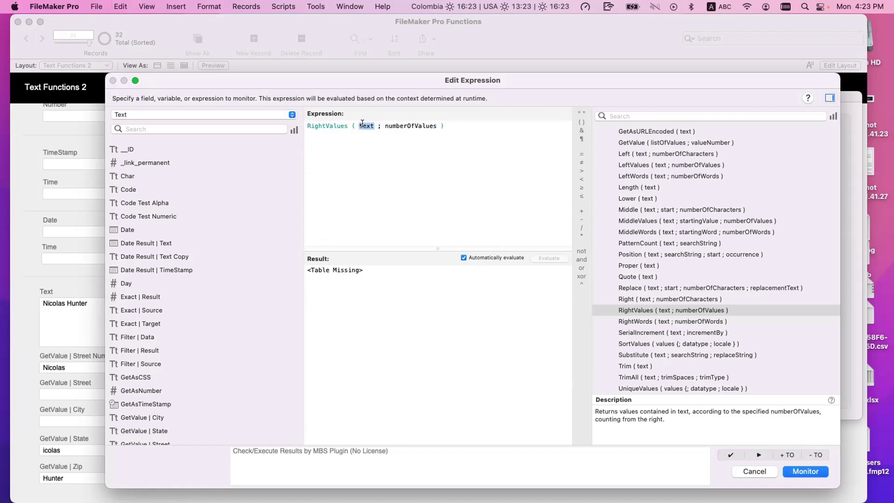
pyautogui.write('list')
pyautogui.press('Down')
pyautogui.press('Return')
pyautogui.doubleClick(449, 122)
pyautogui.write('5')
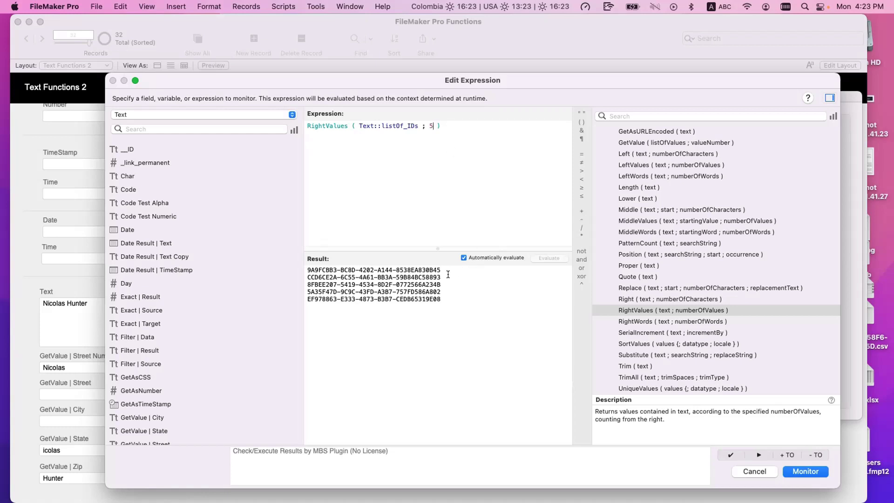
# - Examine the IDs returned by RightValues, comparing the first one with the whole set
pyautogui.moveTo(449, 276); pyautogui.dragTo(342, 207)
pyautogui.click(359, 207)
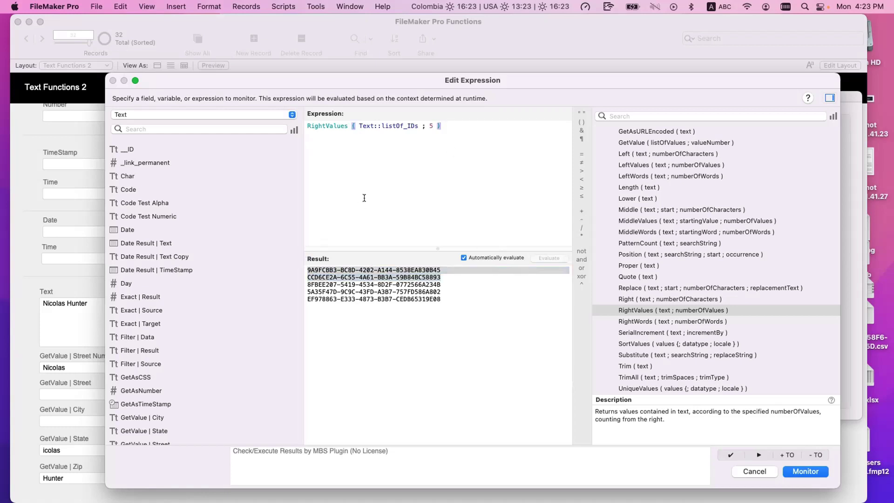
pyautogui.click(451, 266)
pyautogui.tripleClick(422, 266)
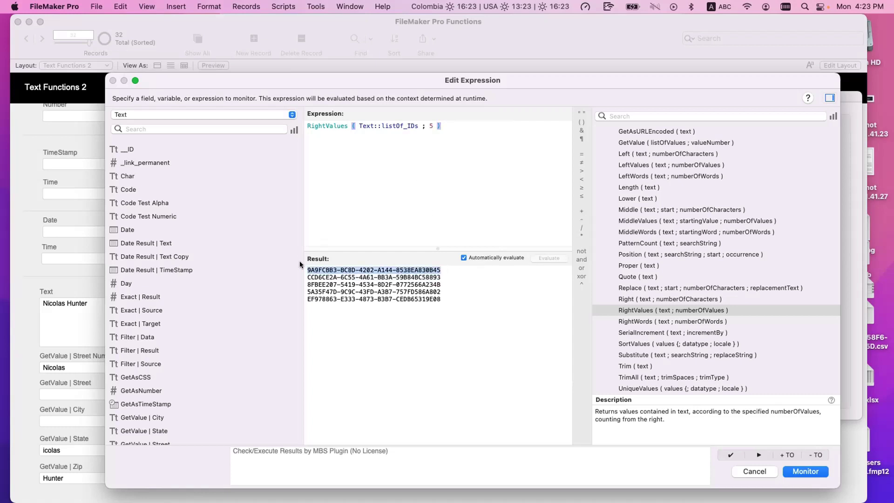
pyautogui.click(459, 301)
pyautogui.press('super+a')
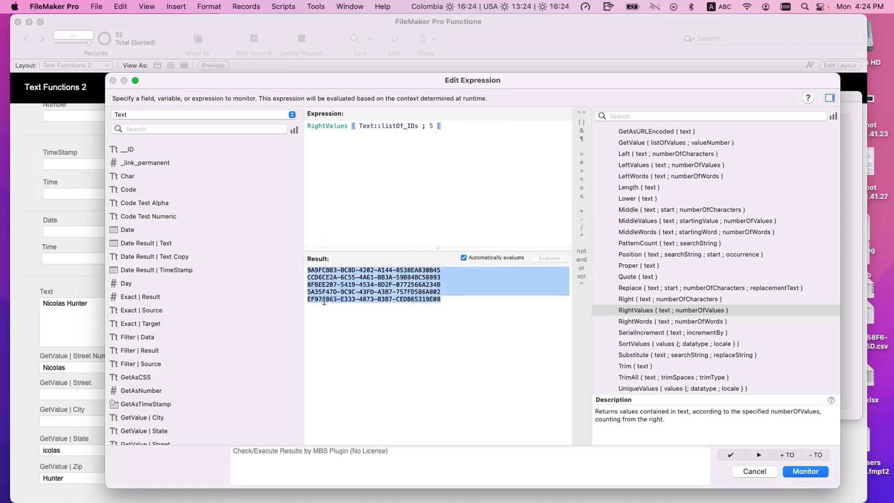
pyautogui.moveTo(442, 271); pyautogui.dragTo(298, 259)
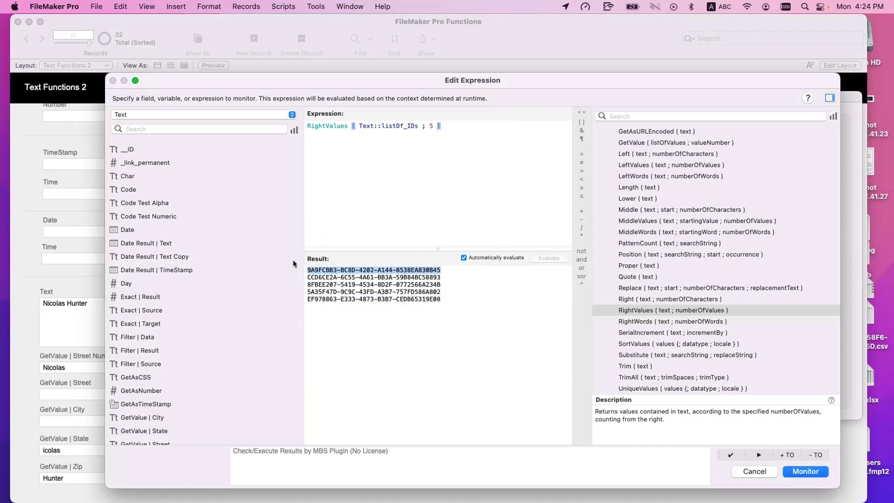
# - Nest the RightValues expression as the text argument of a LeftValues function with numberOfValues 1
pyautogui.moveTo(440, 126); pyautogui.dragTo(276, 112)
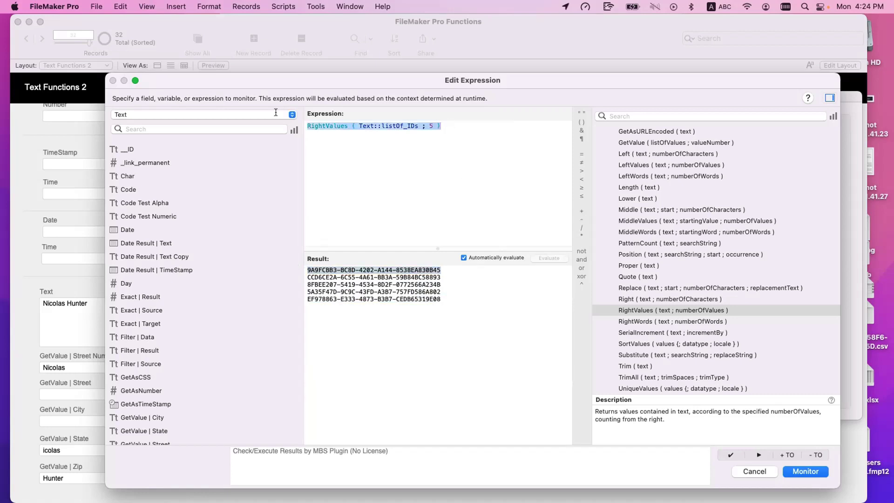
pyautogui.press('BackSpace')
pyautogui.write('left')
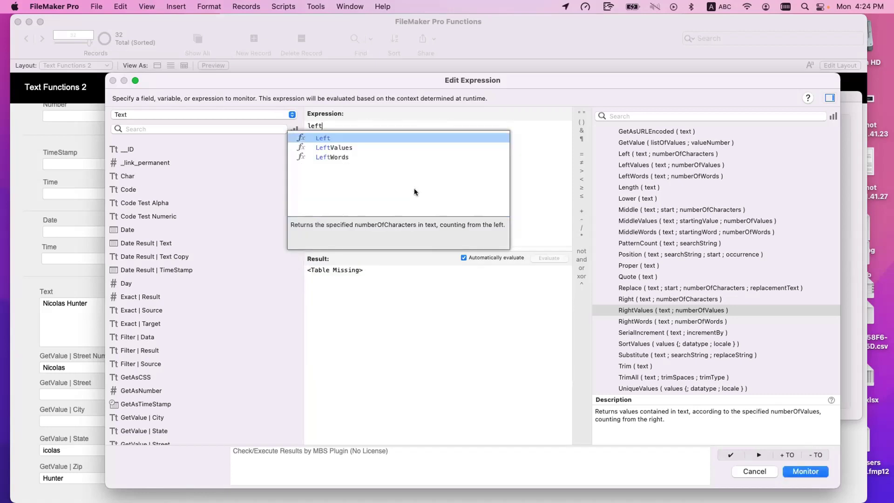
pyautogui.press('Down')
pyautogui.press('Return')
pyautogui.press('super+v')
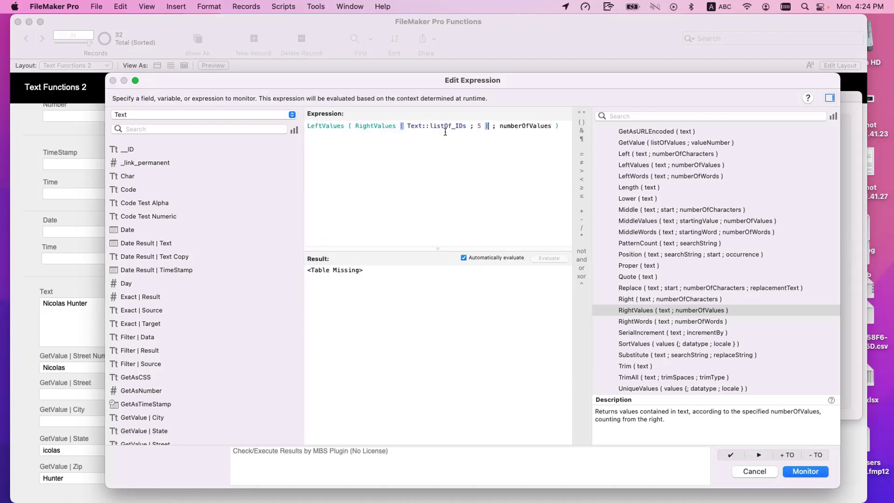
pyautogui.doubleClick(504, 125)
pyautogui.write('1')
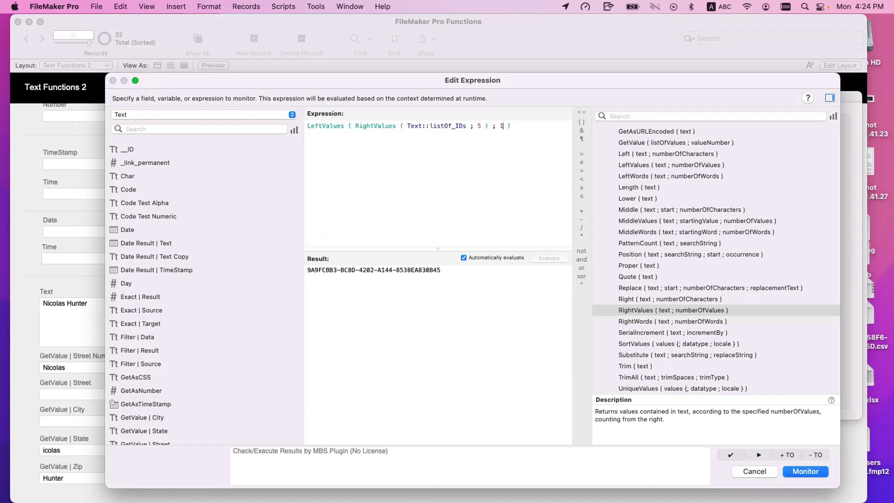
# - Strip the outer LeftValues function from the RightValues expression and review the IDs returned by RightValues alone
pyautogui.moveTo(356, 126); pyautogui.dragTo(351, 116)
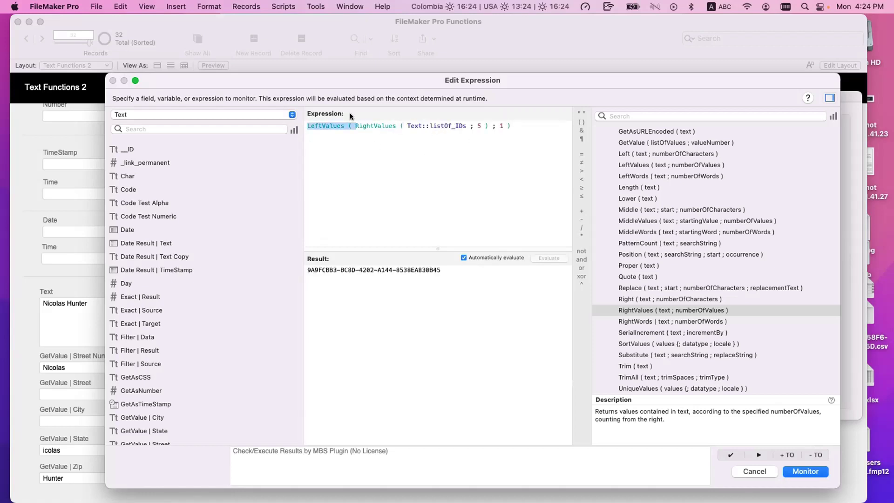
pyautogui.press('BackSpace')
pyautogui.click(486, 174)
pyautogui.press('BackSpace')
pyautogui.press('BackSpace')
pyautogui.press('BackSpace')
pyautogui.press('BackSpace')
pyautogui.press('BackSpace')
pyautogui.press('BackSpace')
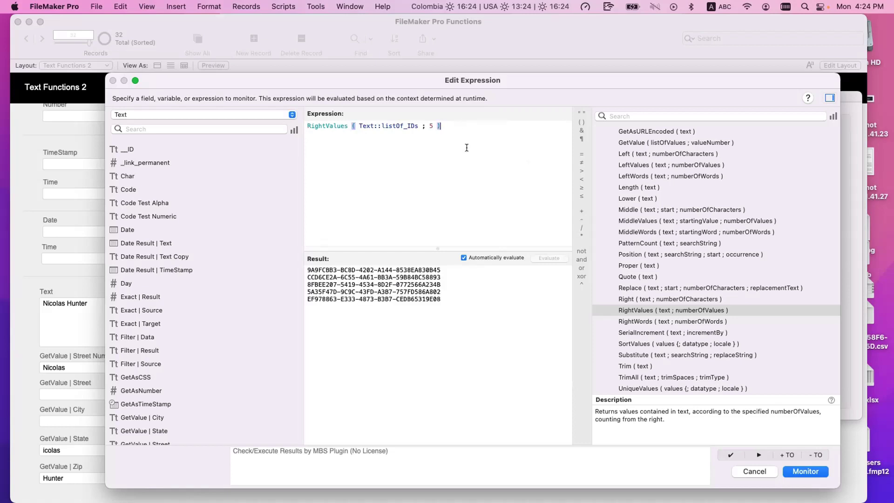
pyautogui.press('super+a')
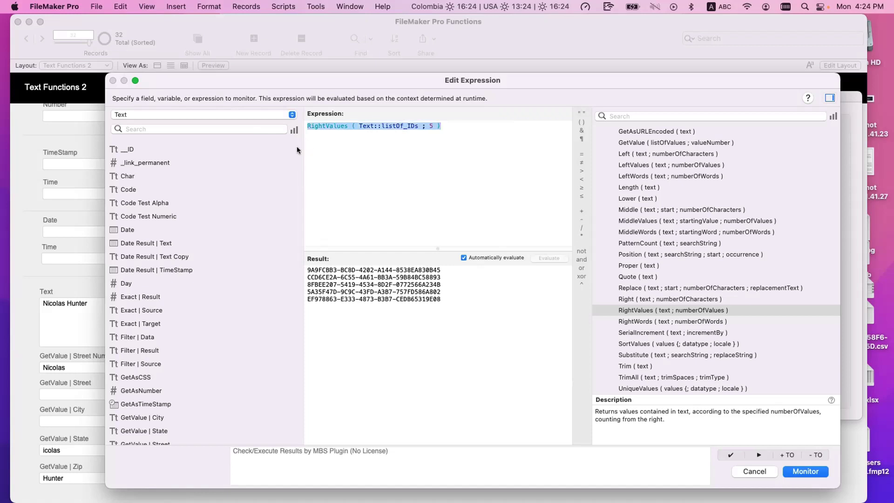
pyautogui.click(421, 267)
pyautogui.moveTo(441, 270); pyautogui.dragTo(295, 265)
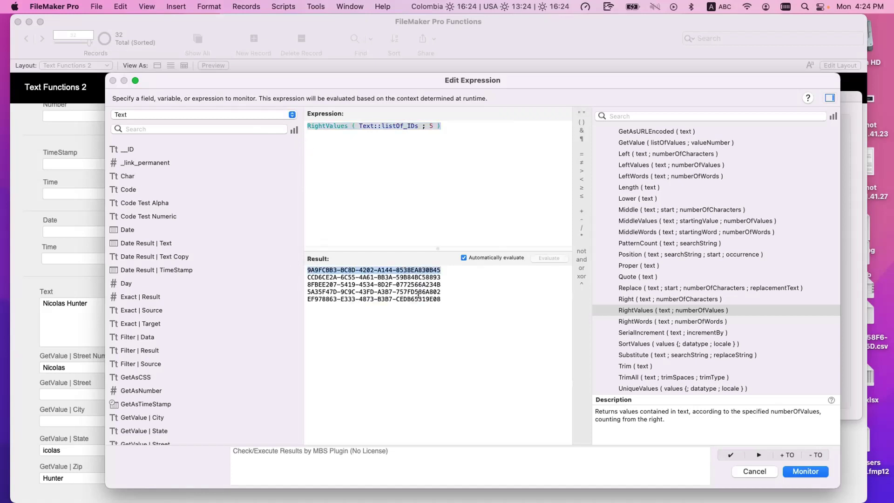
pyautogui.moveTo(440, 301); pyautogui.dragTo(286, 266)
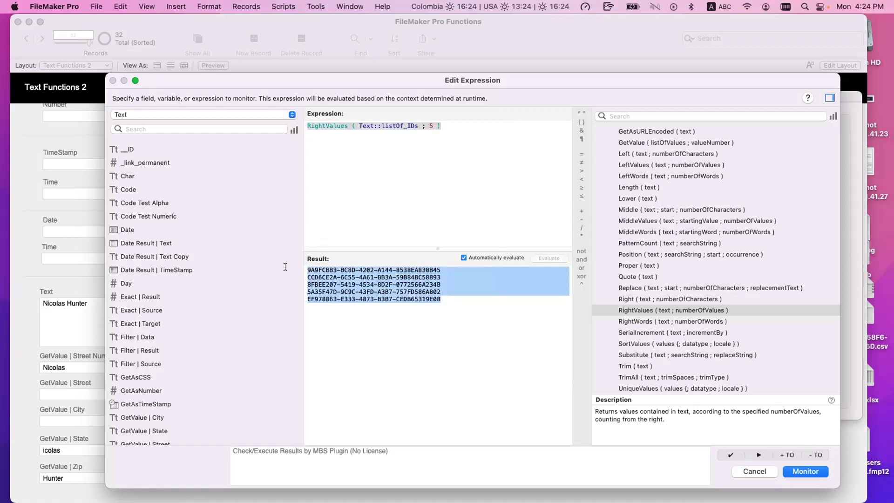
# - Wrap the RightValues expression in a LeftValues function as its text argument
pyautogui.tripleClick(445, 142)
pyautogui.press('super+c')
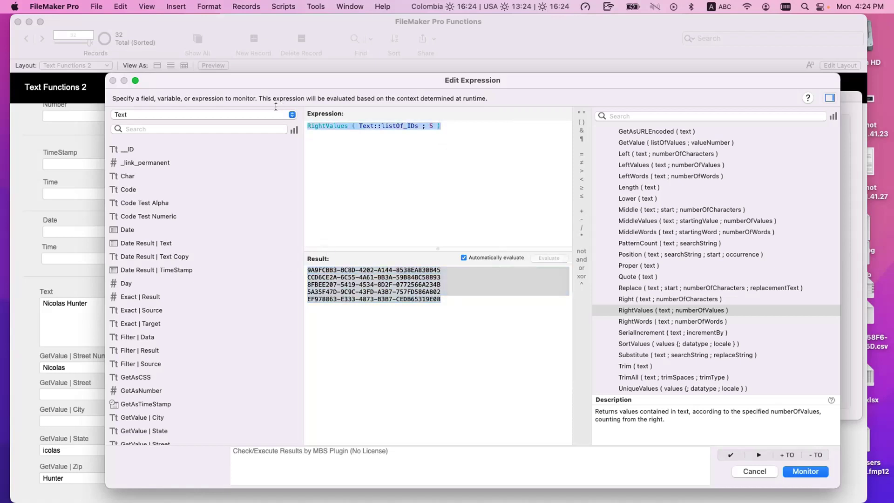
pyautogui.press('BackSpace')
pyautogui.write('left')
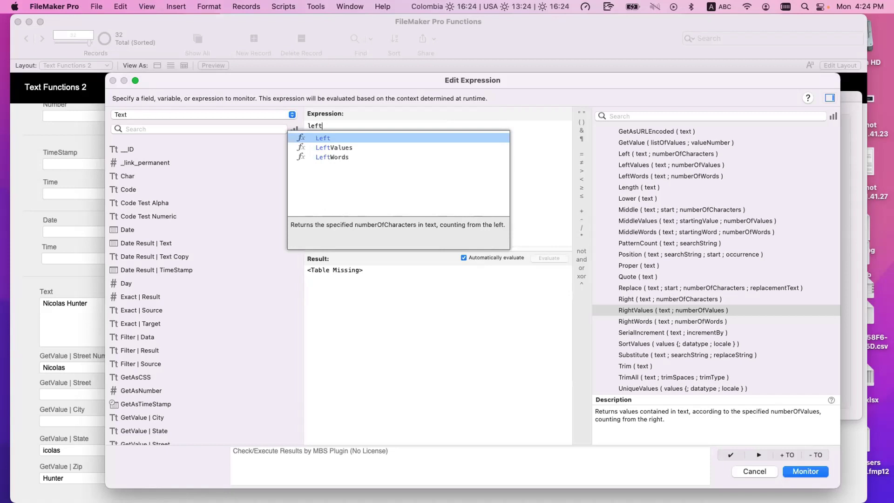
pyautogui.press('Down')
pyautogui.press('Return')
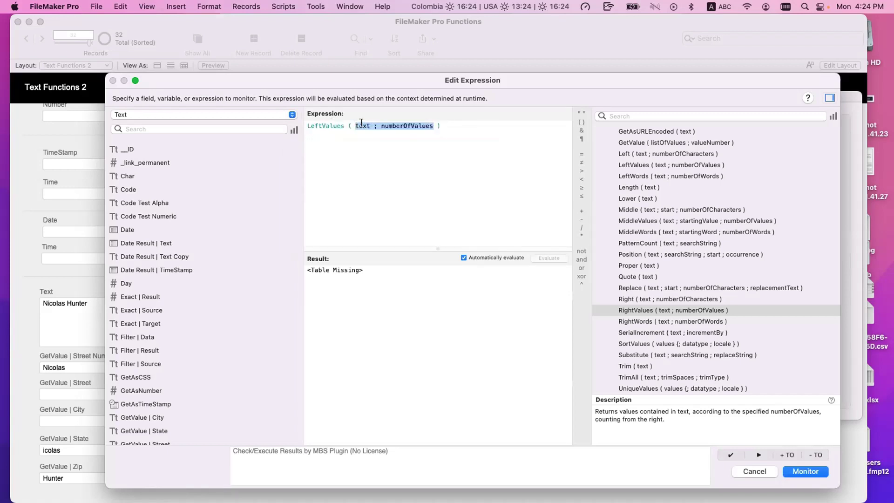
pyautogui.press('super+v')
pyautogui.doubleClick(517, 126)
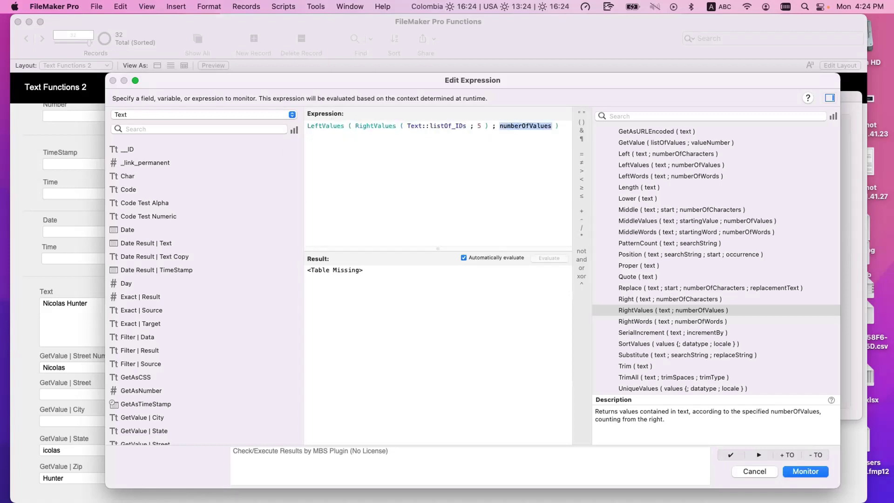
# - Try 2, 3 and 4 as the numberOfValues of the outer LeftValues function, ending on 1
pyautogui.write('2')
pyautogui.press('BackSpace')
pyautogui.write('3')
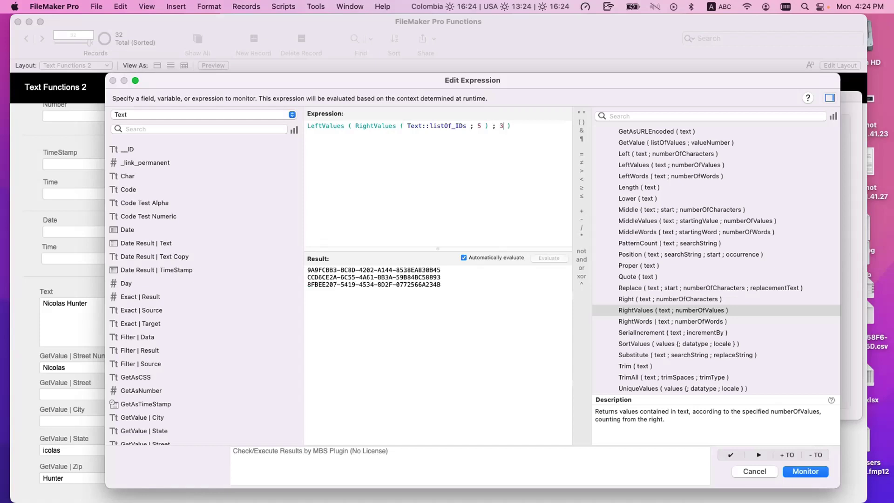
pyautogui.press('BackSpace')
pyautogui.write('4')
pyautogui.press('BackSpace')
pyautogui.write('1')
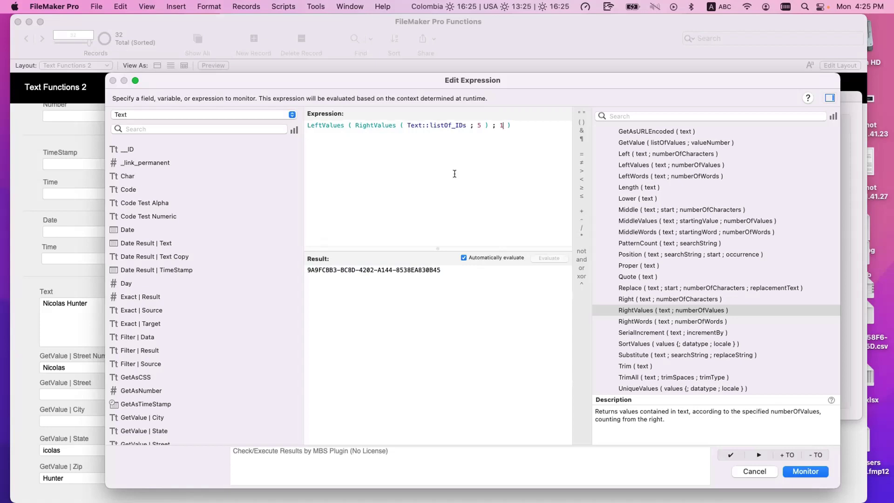
# - Discard the nested LeftValues expression without monitoring it and close the Data Viewer
pyautogui.moveTo(512, 126); pyautogui.dragTo(355, 98)
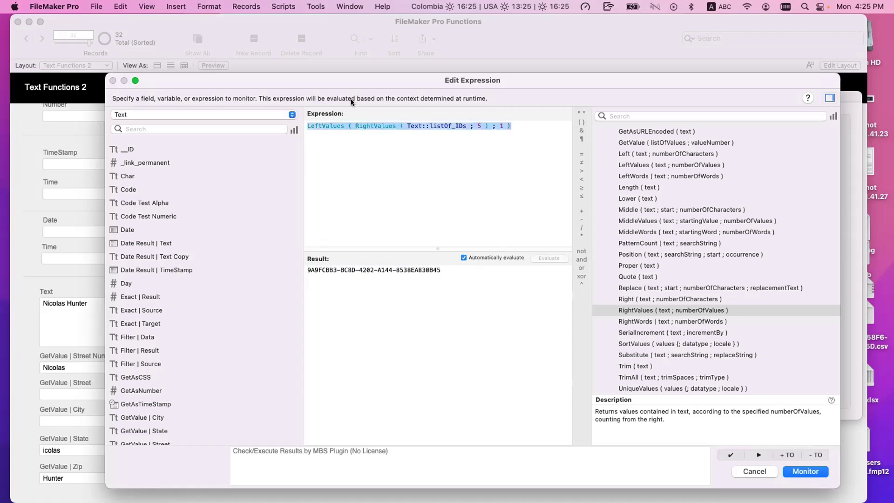
pyautogui.click(496, 146)
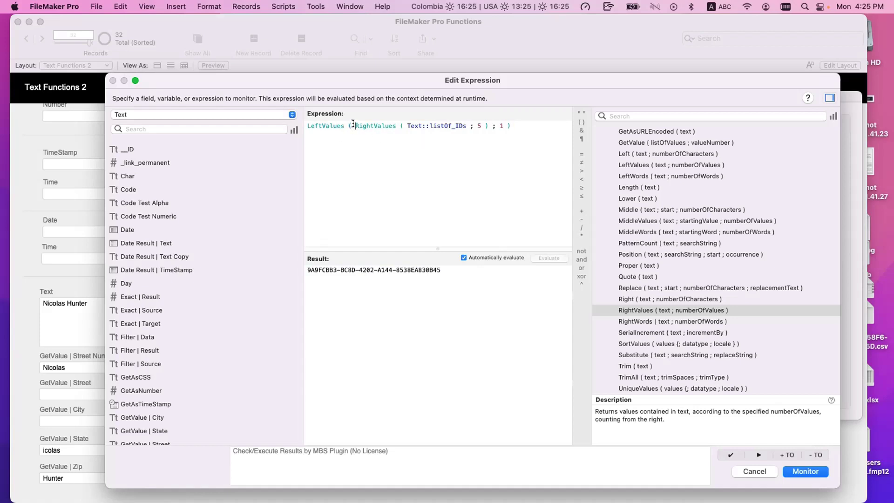
pyautogui.moveTo(352, 124); pyautogui.dragTo(331, 112)
pyautogui.press('BackSpace')
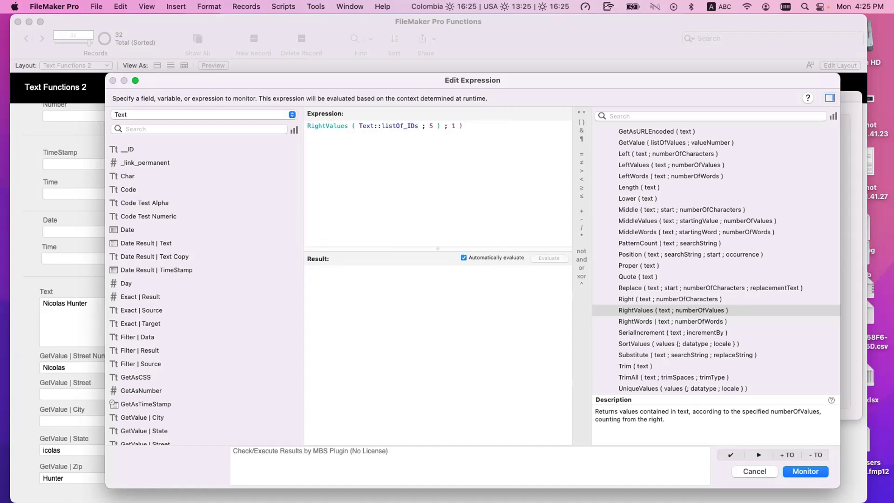
pyautogui.press('Escape')
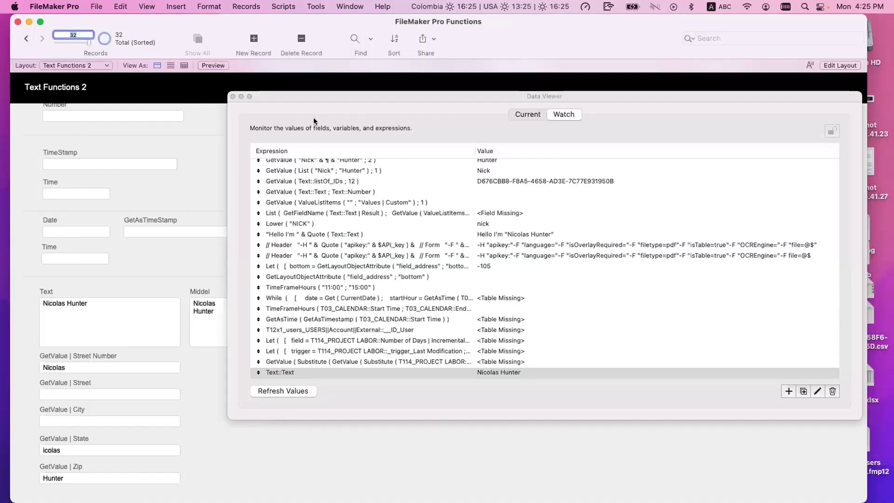
pyautogui.click(233, 97)
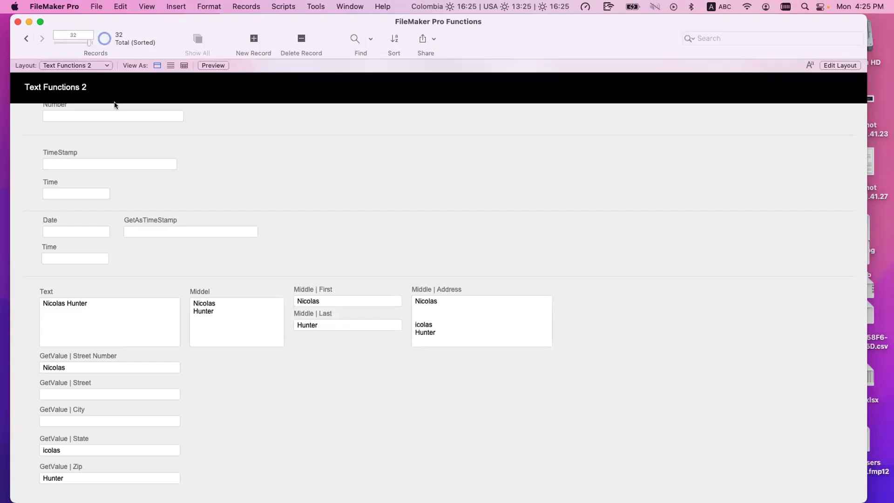
# - Create a new table named Invoices in the database
pyautogui.press('super+shift+d')
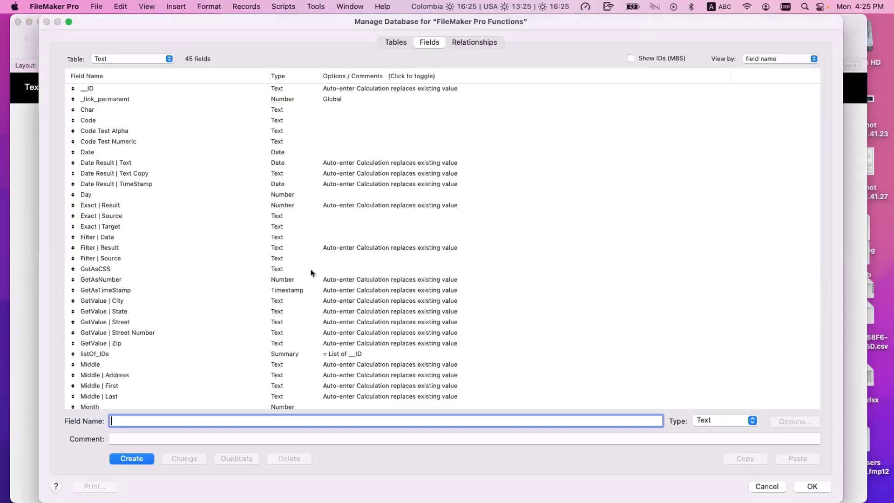
pyautogui.hotkey('ctrl', 'shift', 'Tab')
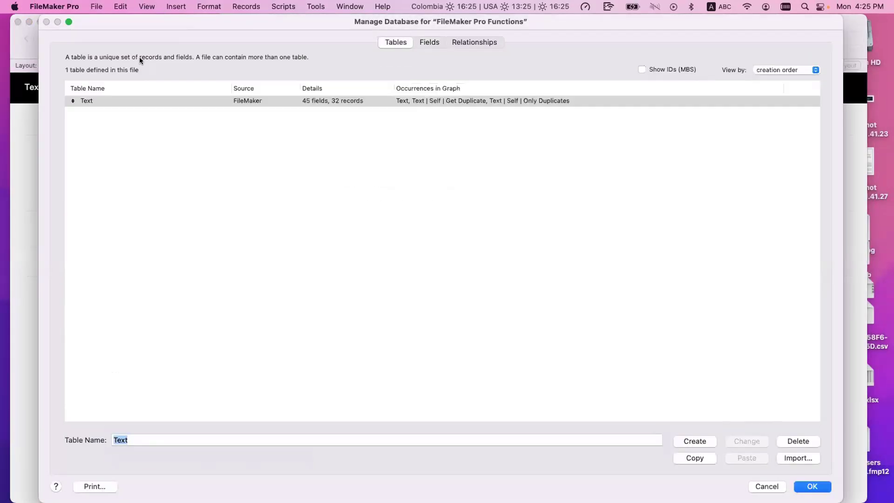
pyautogui.write('Invoices')
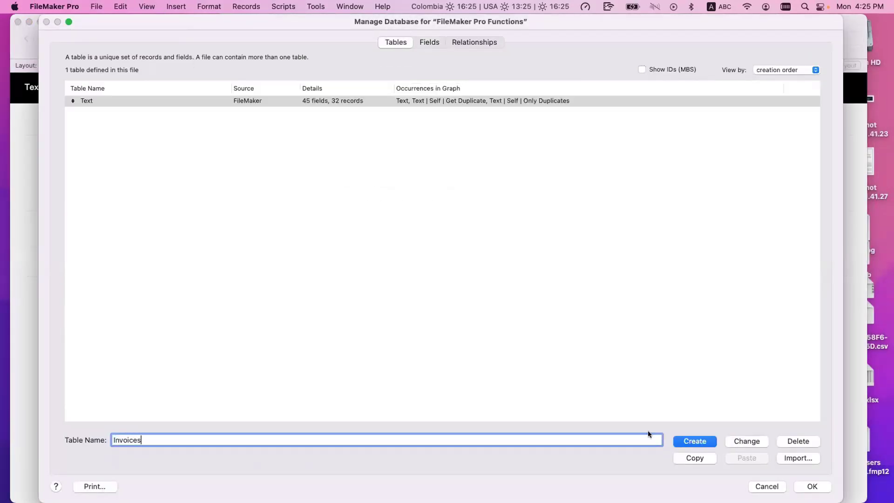
pyautogui.press('Return')
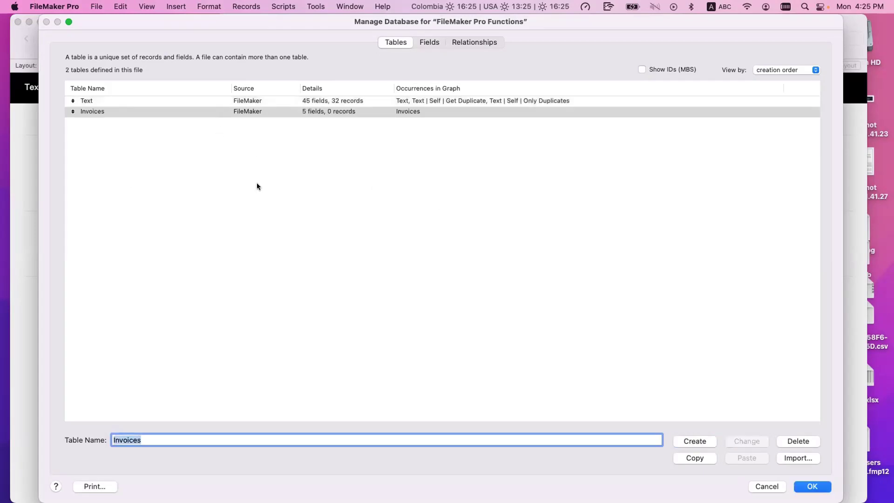
# - Delete all the default fields from the Invoices table
pyautogui.hotkey('ctrl', 'Tab')
pyautogui.click(253, 257)
pyautogui.hotkey('ctrl', 'a')
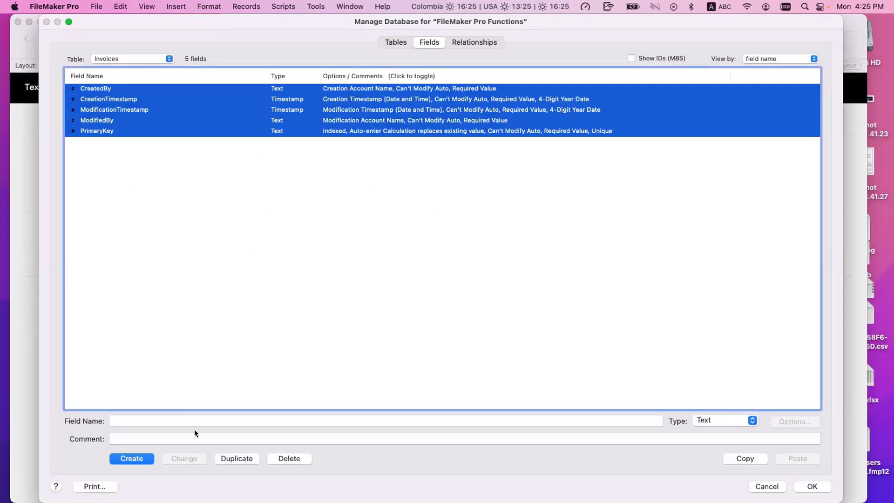
pyautogui.click(281, 459)
pyautogui.click(124, 152)
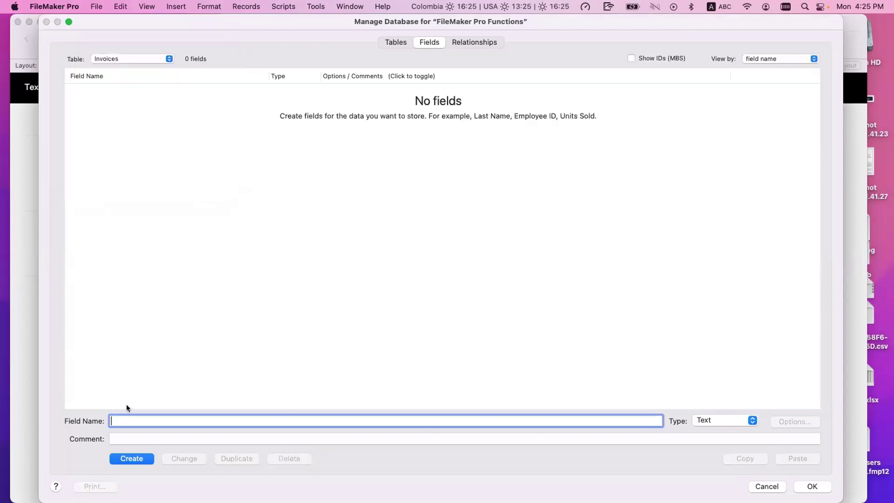
# - Create a text field __ID Invoice with the copied calculation as its auto-enter value, allowing it to replace existing values
pyautogui.write('__ID Invoice')
pyautogui.click(137, 460)
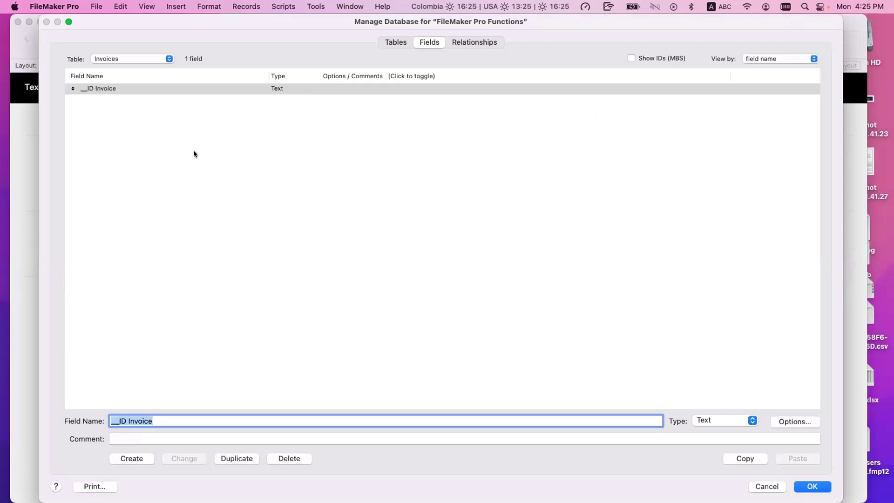
pyautogui.click(156, 89)
pyautogui.press('super+o')
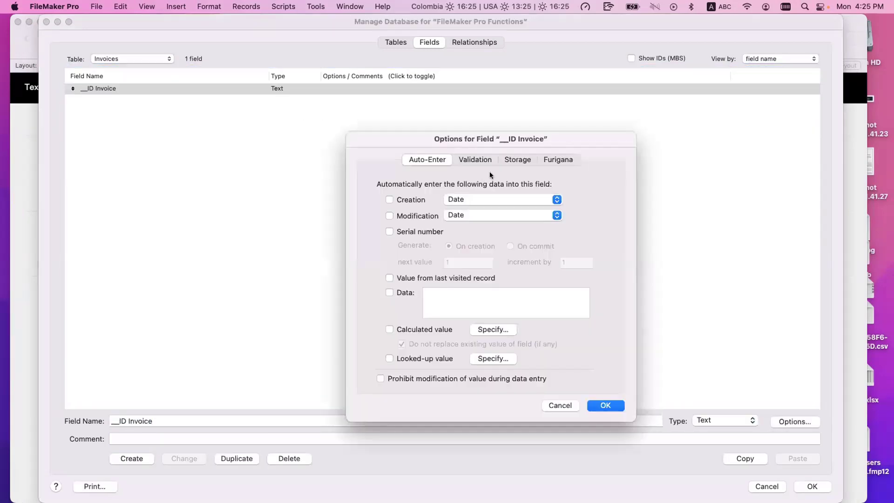
pyautogui.click(493, 330)
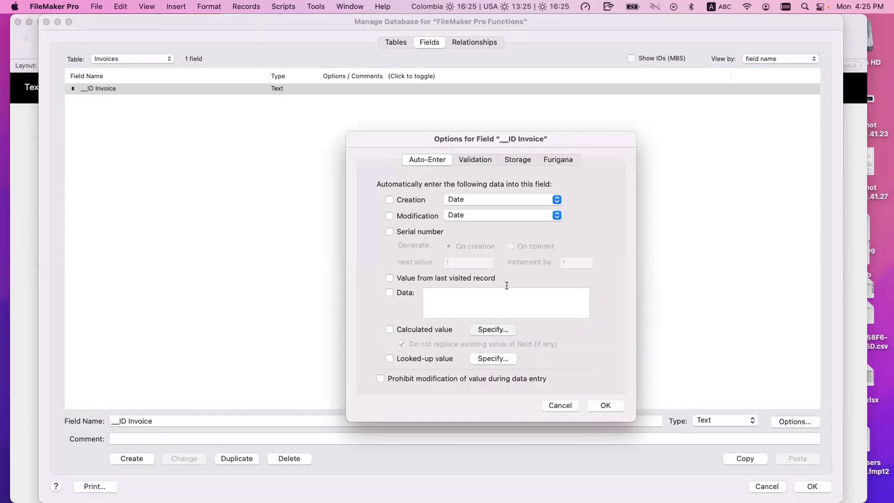
pyautogui.press('super+v')
pyautogui.press('KP_Enter')
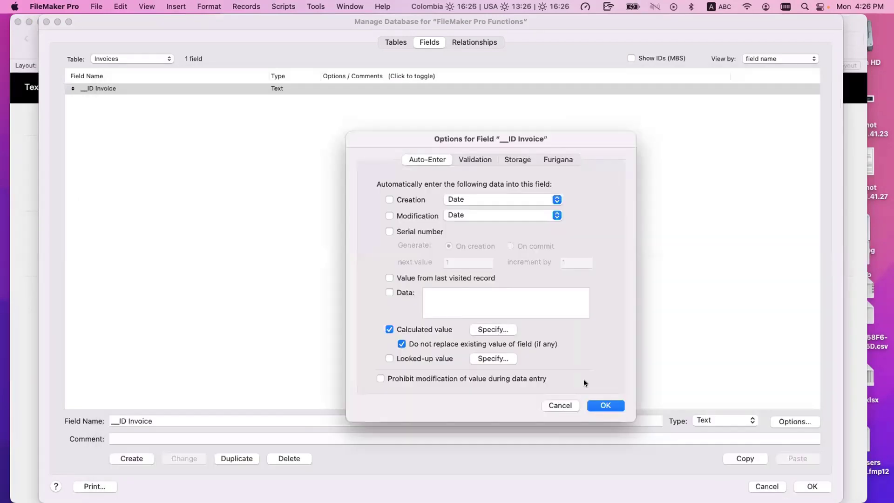
pyautogui.click(402, 344)
pyautogui.click(605, 405)
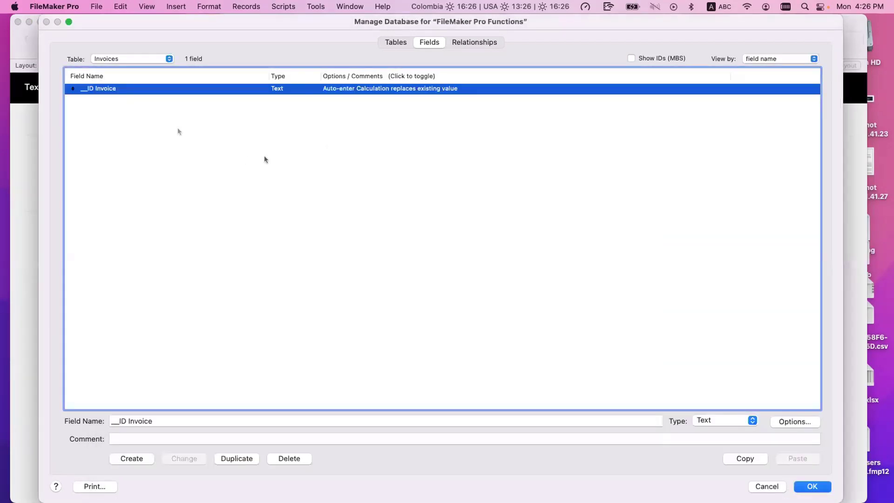
# - Create a text field named Invoice Number in the Invoices table
pyautogui.click(182, 415)
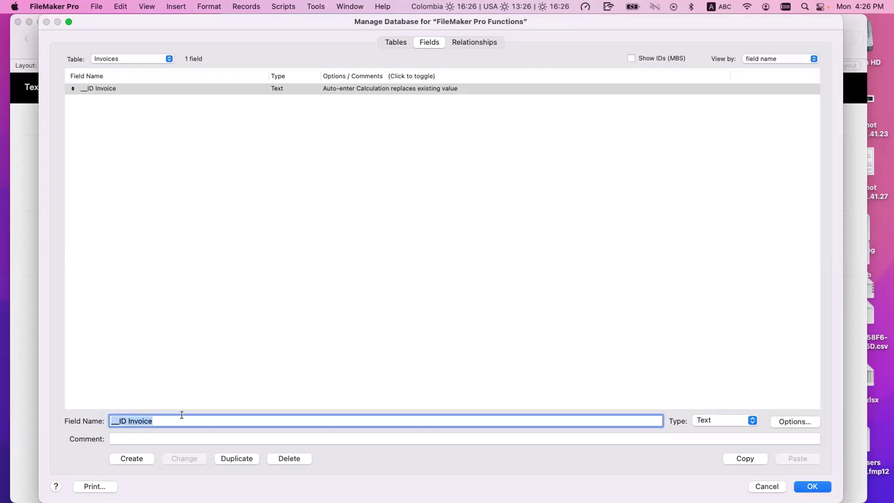
pyautogui.write('Inoice')
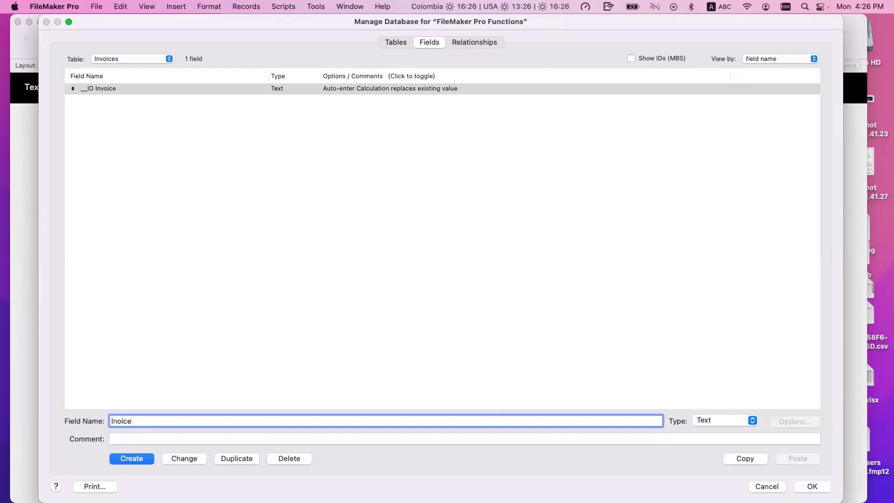
pyautogui.press('BackSpace')
pyautogui.press('BackSpace')
pyautogui.press('BackSpace')
pyautogui.press('BackSpace')
pyautogui.write('voice Number')
pyautogui.press('Return')
# - Make the Invoice Number field auto-enter a serial number on creation, with INV00001 as the next value
pyautogui.press('super+o')
pyautogui.click(430, 232)
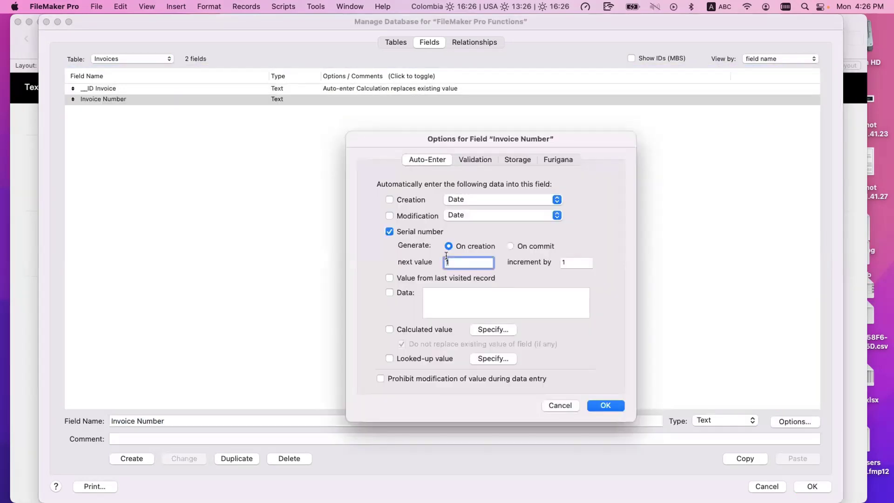
pyautogui.write('INV00001')
pyautogui.click(601, 405)
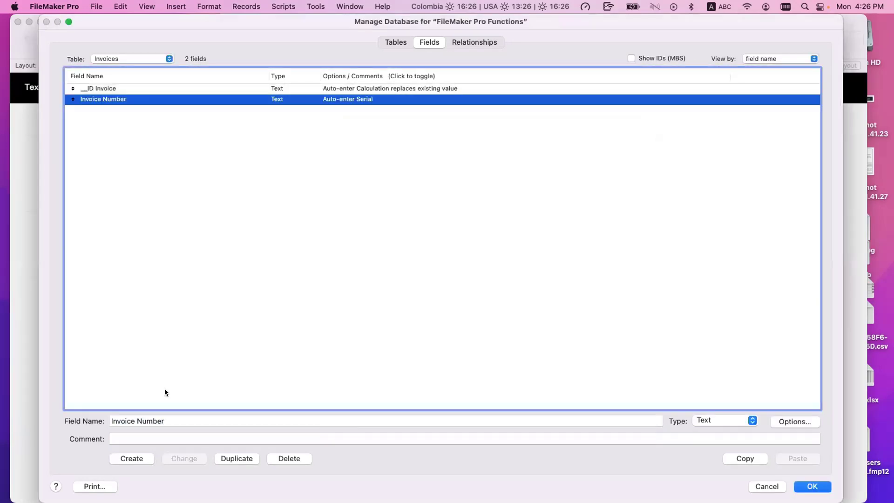
# - Add a text field named Date and a number field named Amount to the Invoices table
pyautogui.click(145, 417)
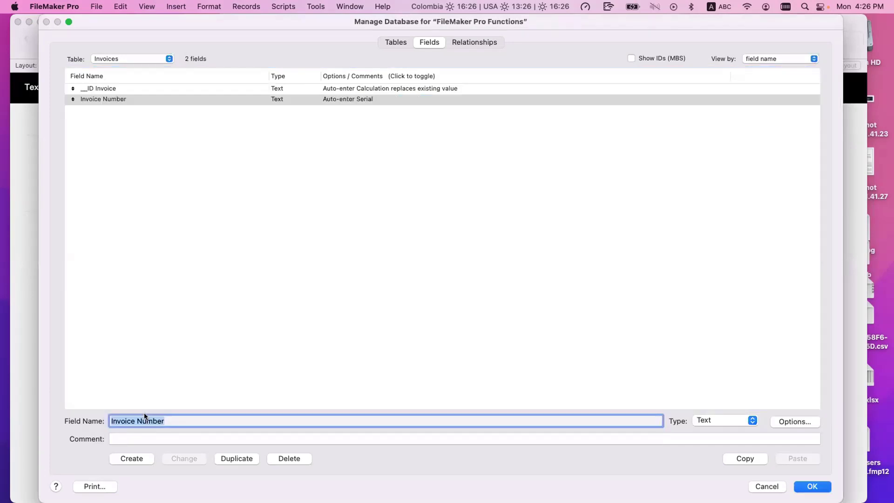
pyautogui.write('Date')
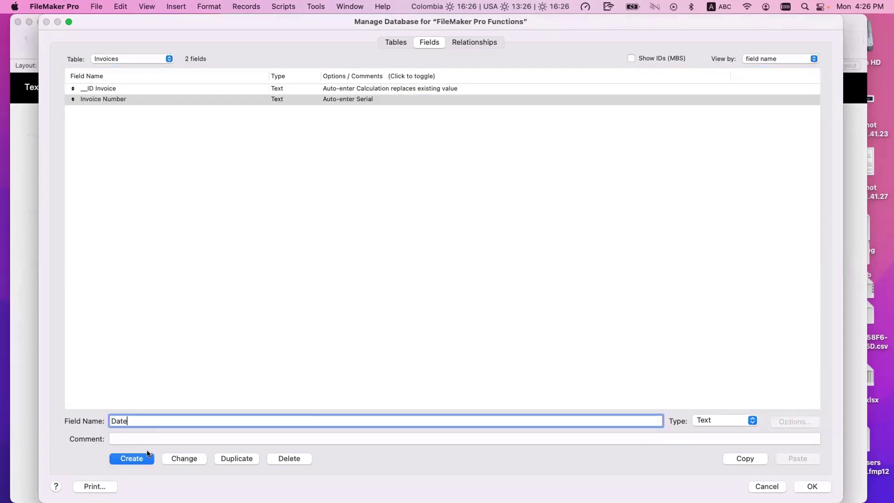
pyautogui.click(132, 458)
pyautogui.write('Amount')
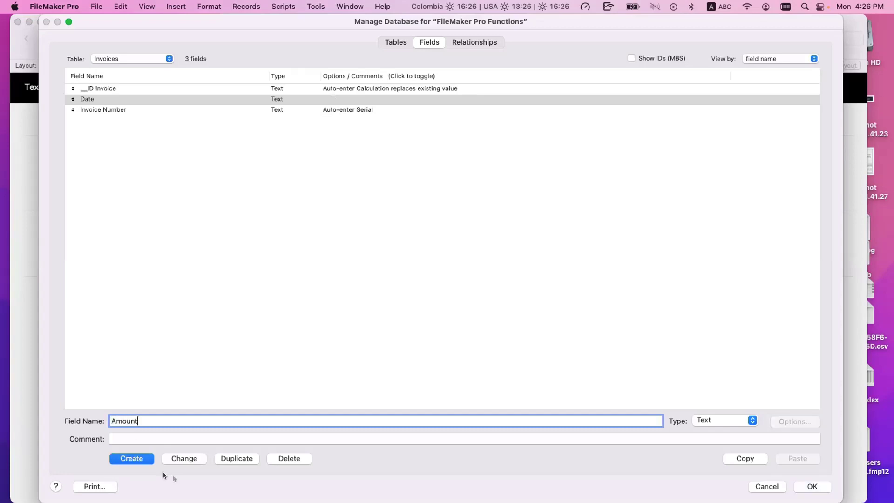
pyautogui.click(721, 420)
pyautogui.click(719, 430)
pyautogui.click(135, 458)
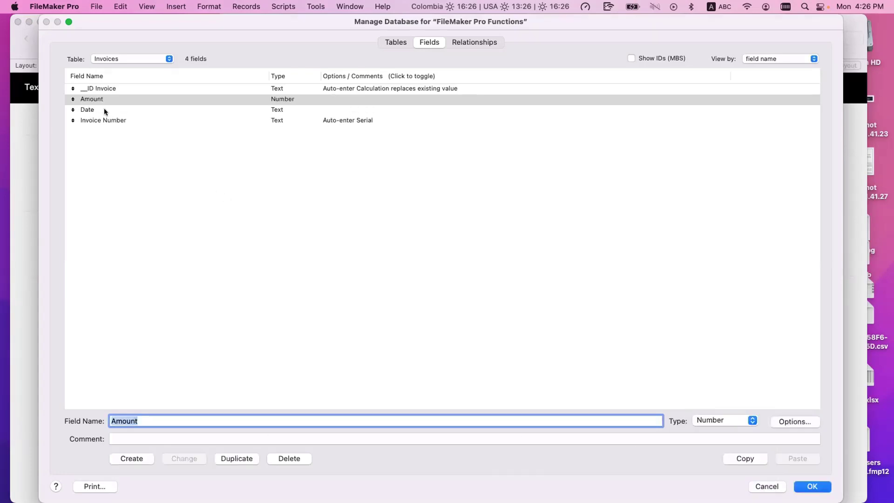
# - Change the Date field's type to Date and save the database changes
pyautogui.click(104, 110)
pyautogui.click(736, 421)
pyautogui.click(720, 439)
pyautogui.click(184, 459)
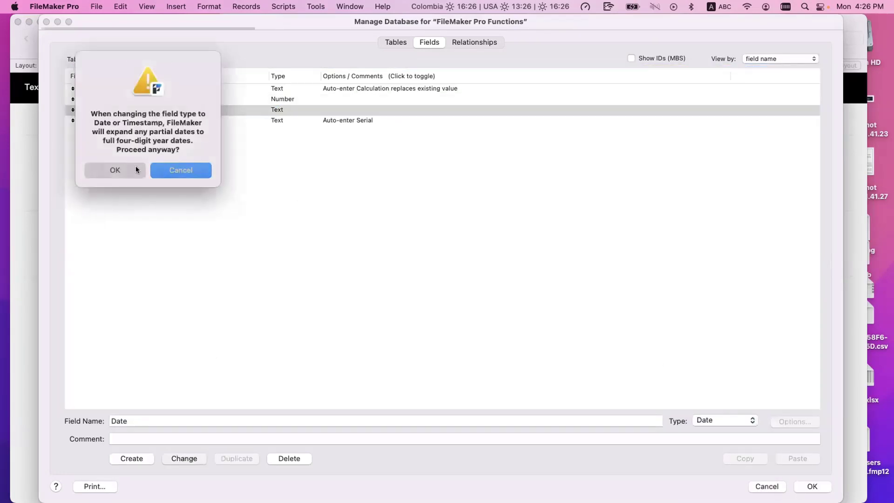
pyautogui.click(128, 169)
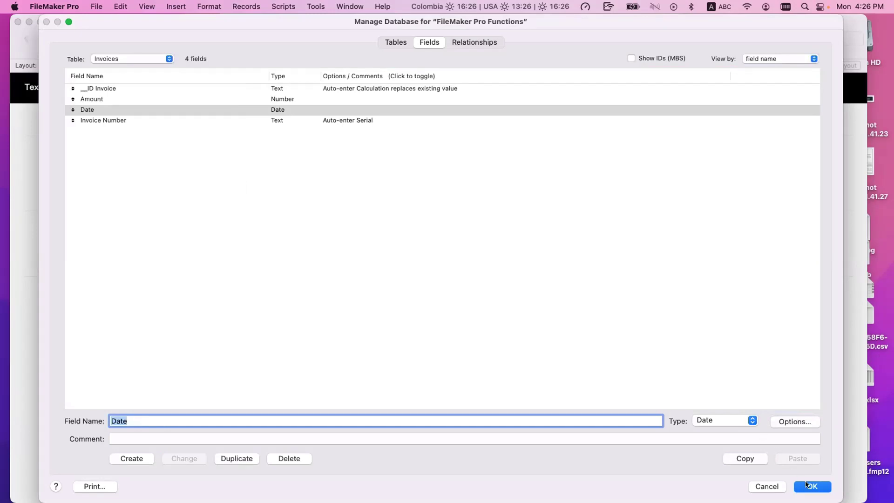
pyautogui.click(810, 486)
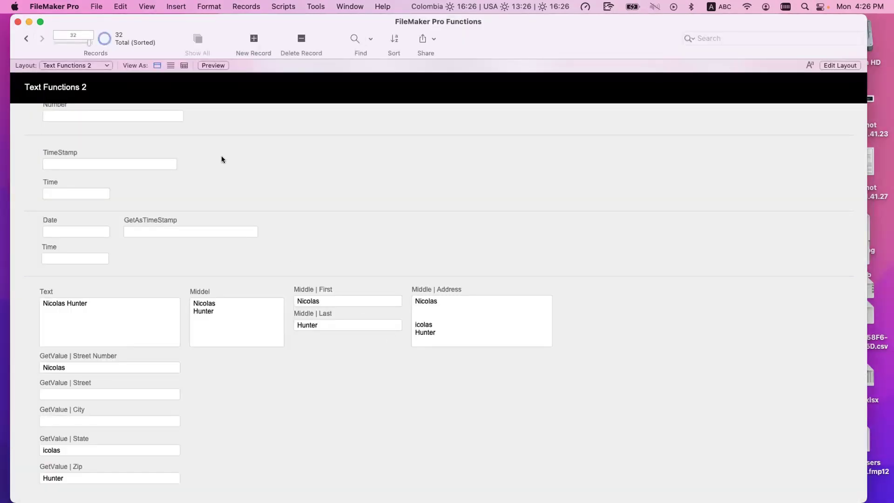
# - Reopen the database definition and add a text field named _ID From to the Invoices table
pyautogui.scroll(3, 219, 149)
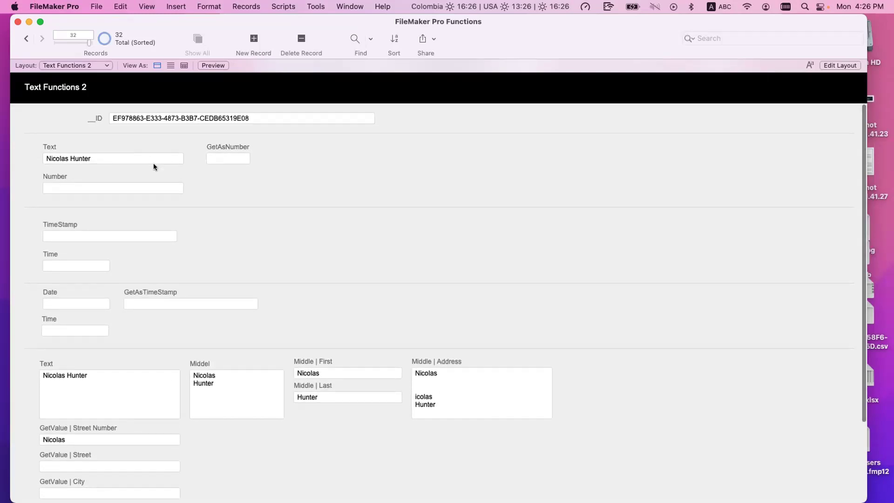
pyautogui.press('super+shift+d')
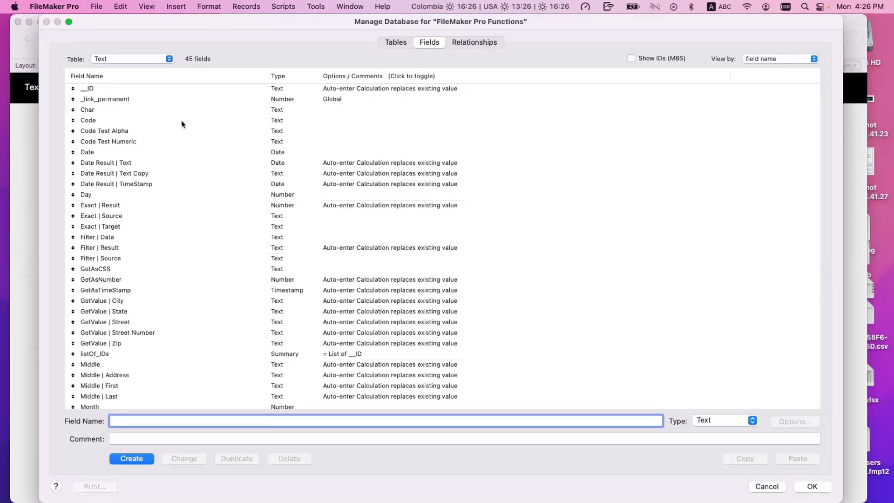
pyautogui.click(136, 58)
pyautogui.click(133, 70)
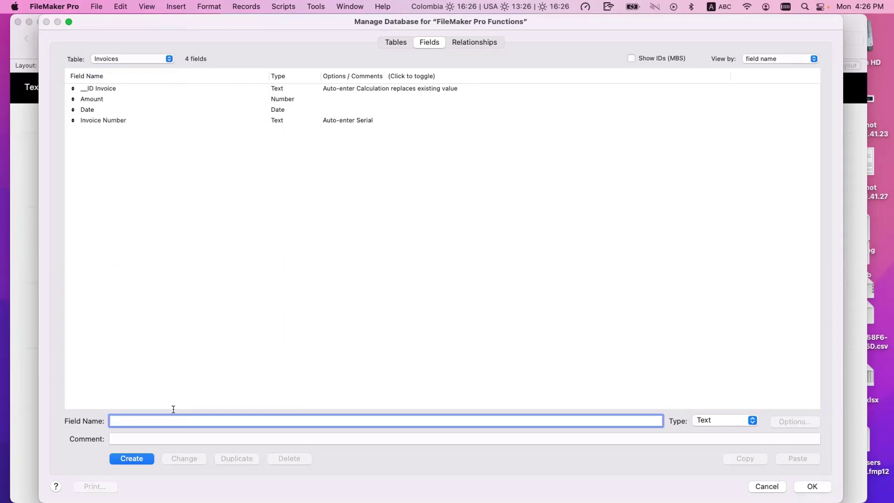
pyautogui.write('_ID From')
pyautogui.click(144, 459)
pyautogui.click(177, 221)
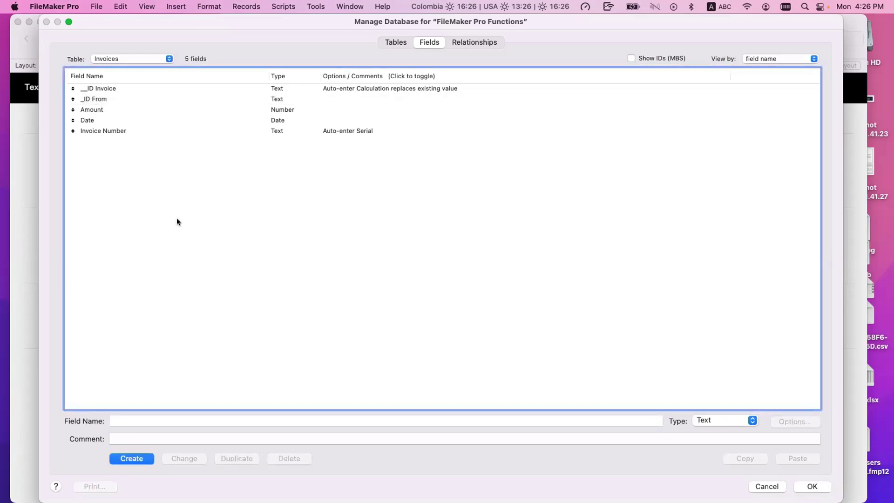
pyautogui.click(132, 110)
pyautogui.click(126, 120)
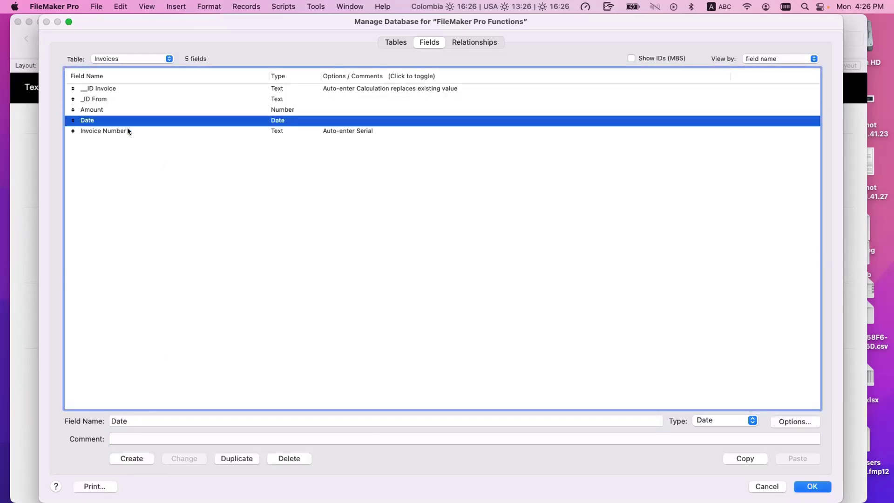
pyautogui.click(127, 130)
# - In the relationships graph, move the Invoices table occurrence directly below Text | Self | Only Duplicates
pyautogui.click(465, 45)
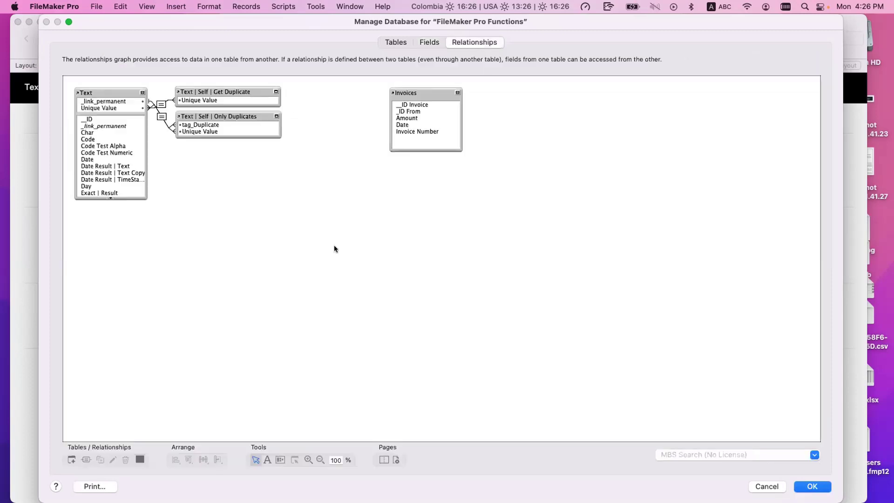
pyautogui.moveTo(440, 103); pyautogui.dragTo(354, 137)
pyautogui.moveTo(253, 146); pyautogui.dragTo(217, 145)
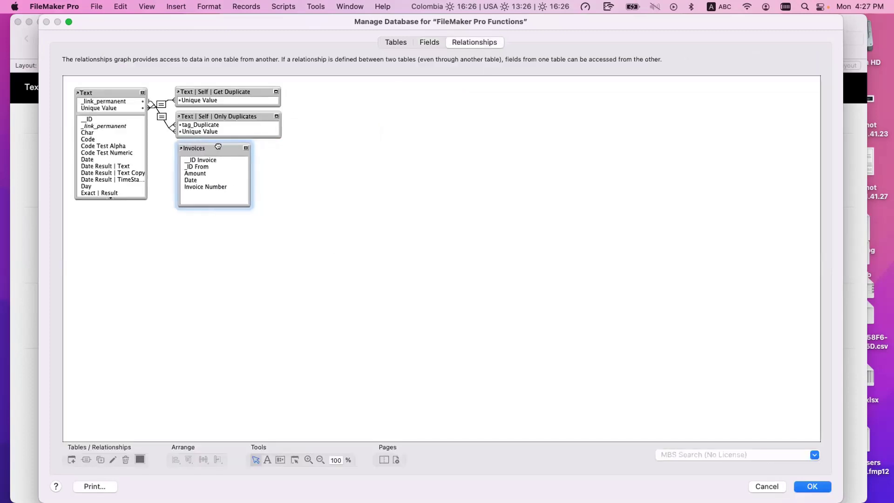
# - Relate Text's __ID to Invoices' _ID From, allowing creation and cascading deletion of Invoices records, and save with the Invoices occurrence collapsed
pyautogui.moveTo(93, 120); pyautogui.dragTo(186, 166)
pyautogui.click(428, 422)
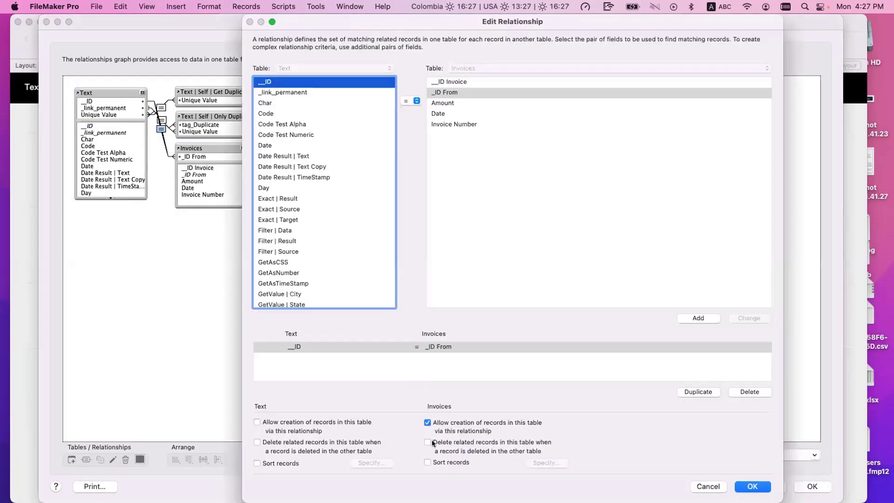
pyautogui.click(429, 443)
pyautogui.click(753, 486)
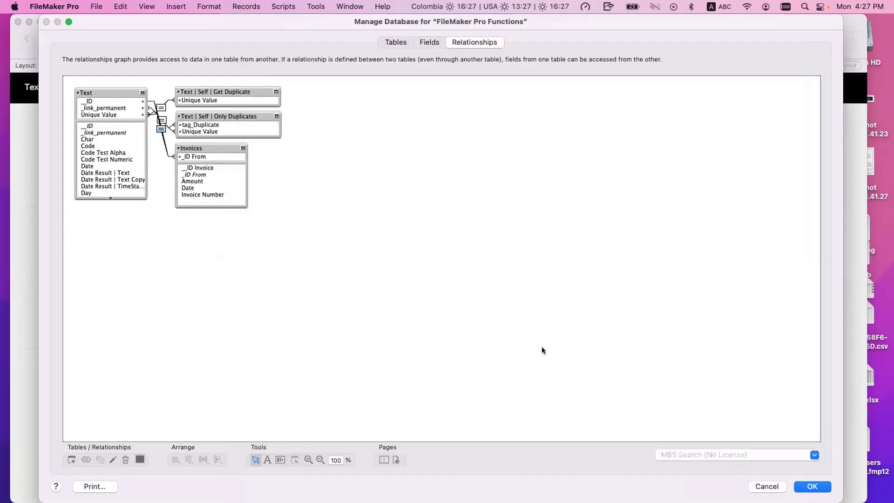
pyautogui.click(243, 148)
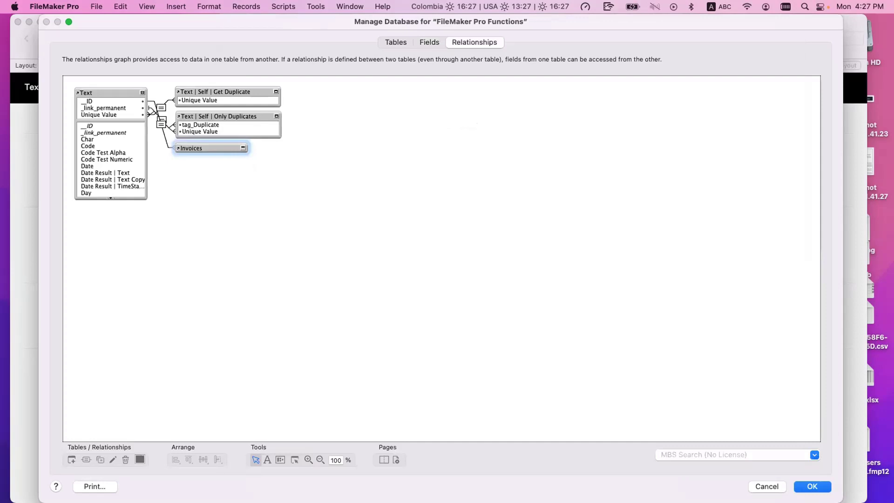
pyautogui.click(815, 485)
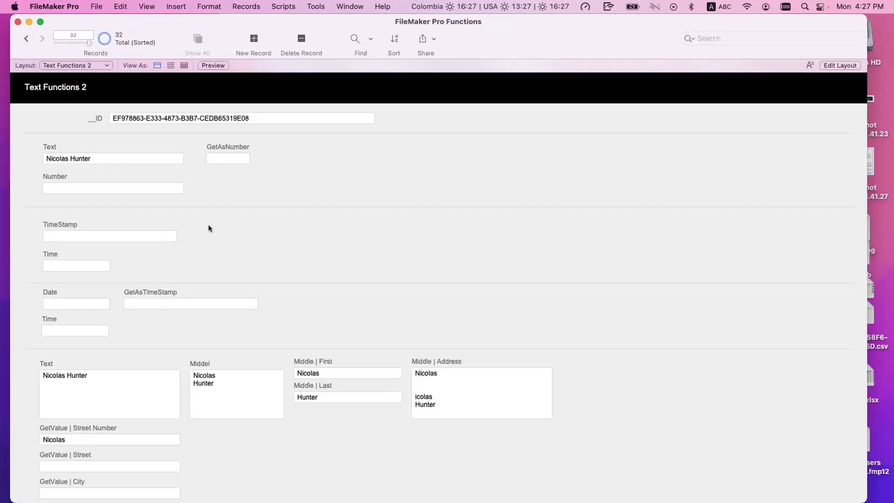
# - Enter Layout mode and duplicate the Text Functions 2 layout in the layout manager
pyautogui.press('super+l')
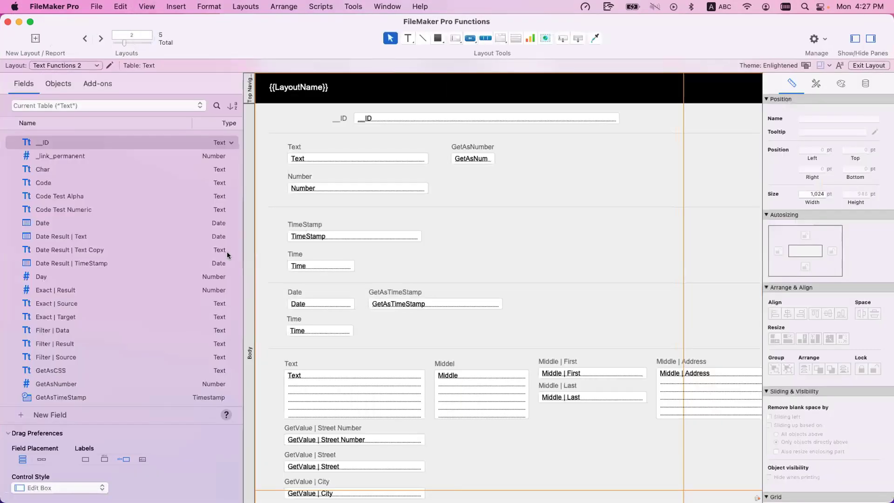
pyautogui.press('shift+super+l')
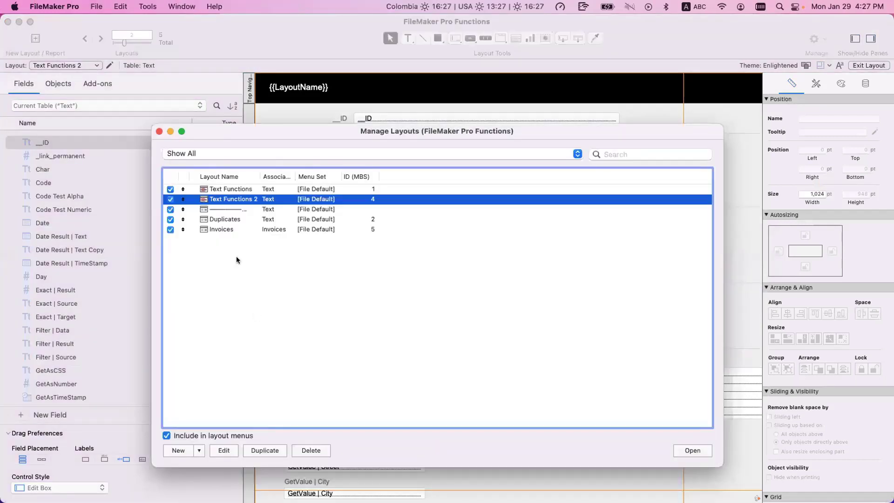
pyautogui.click(265, 450)
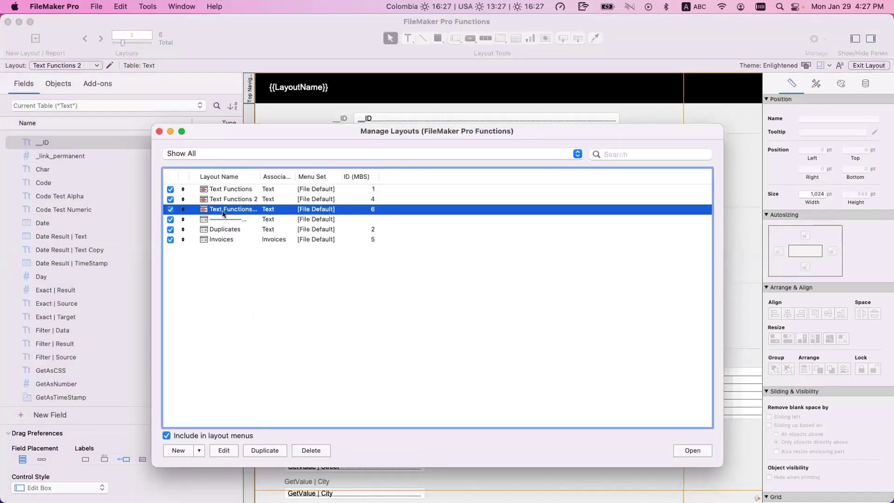
# - Rename the duplicated layout Text Functions | Invoices
pyautogui.doubleClick(223, 214)
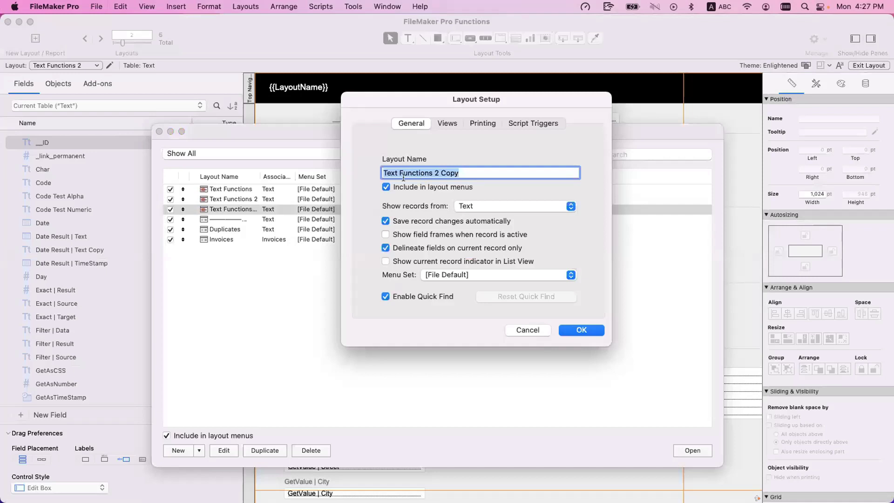
pyautogui.click(433, 173)
pyautogui.press('shift+super+Right')
pyautogui.press('BackSpace')
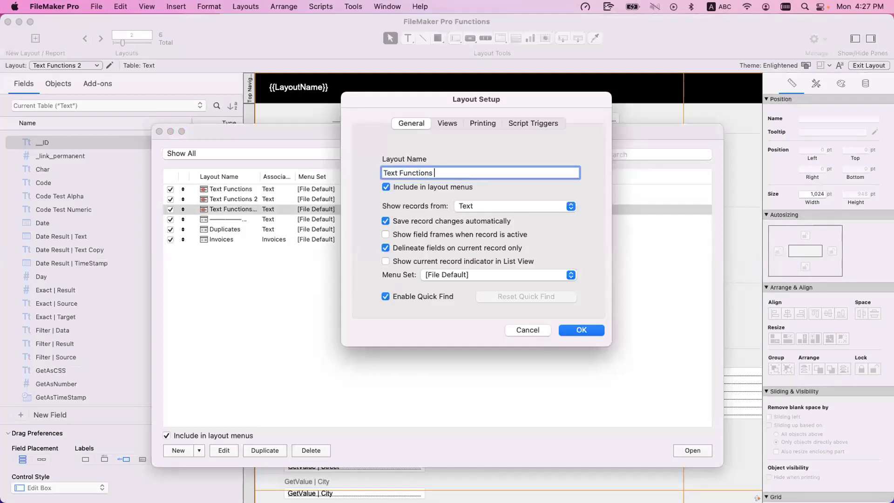
pyautogui.press('super+a')
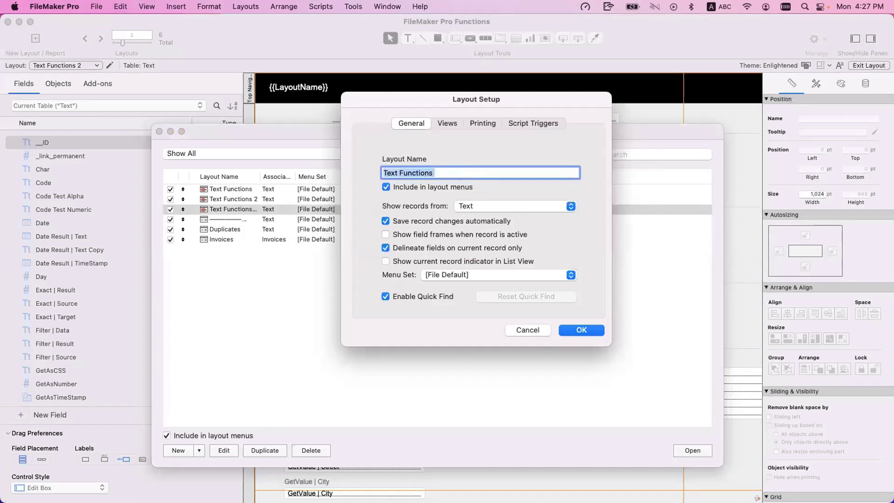
pyautogui.click(435, 173)
pyautogui.write('|')
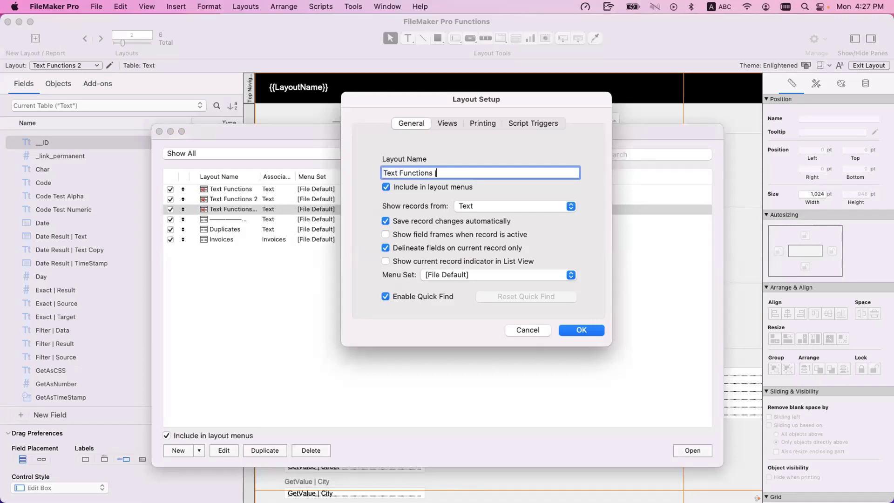
pyautogui.write(' Invoice')
pyautogui.press('BackSpace')
pyautogui.write('es')
pyautogui.click(580, 328)
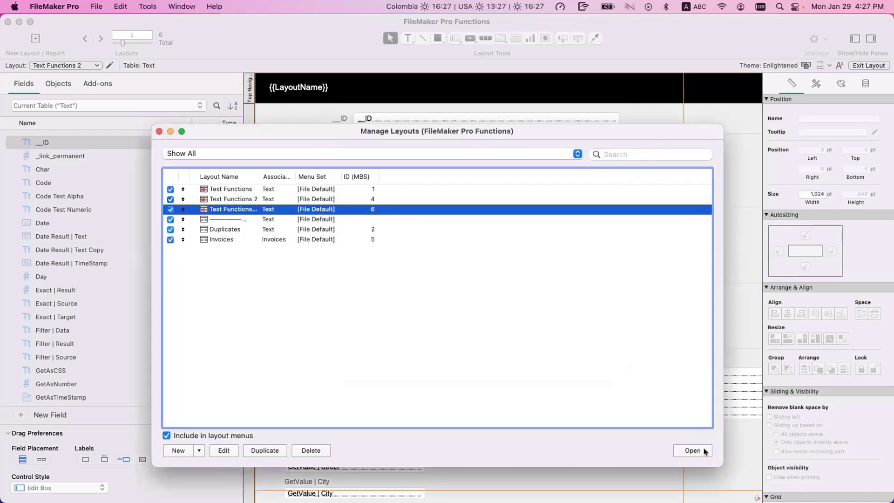
# - Open the Text Functions | Invoices layout for editing in Layout mode
pyautogui.press('Return')
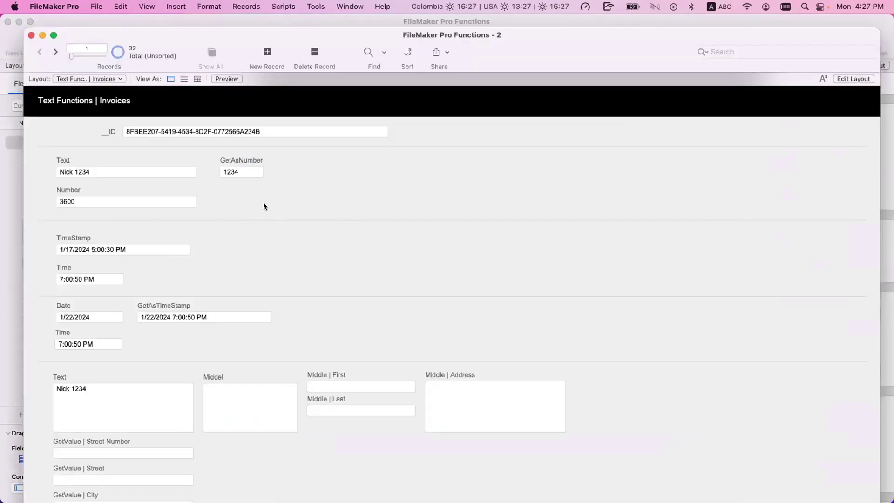
pyautogui.press('super+l')
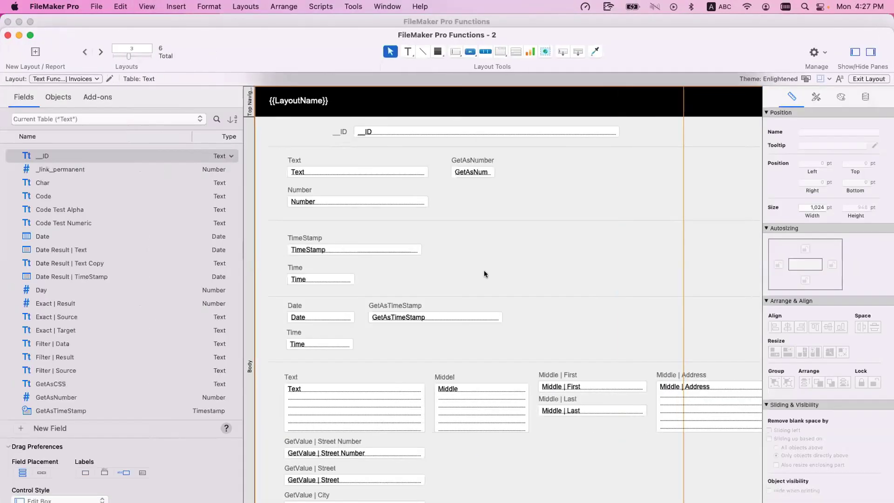
# - Try deleting everything below the __ID row, check the Text table's field list, and undo the deletion
pyautogui.scroll(-10, 485, 279)
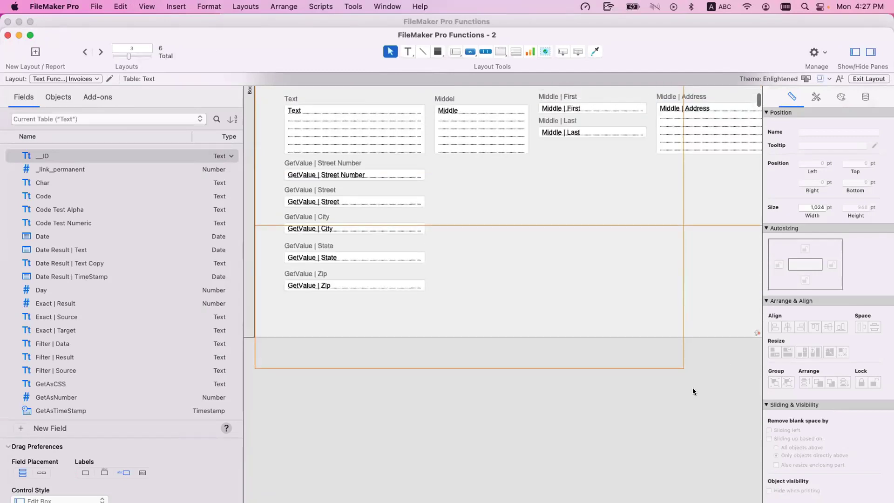
pyautogui.moveTo(680, 398); pyautogui.dragTo(249, 157)
pyautogui.press('Delete')
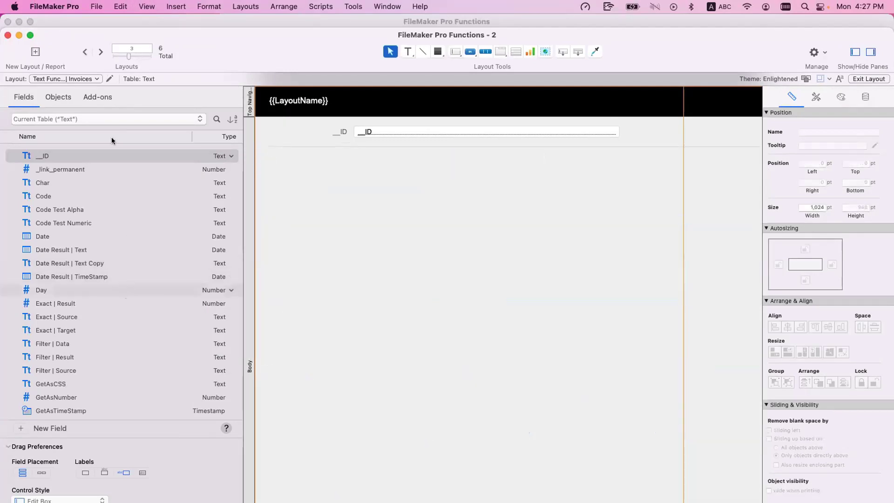
pyautogui.scroll(-3, 103, 210)
pyautogui.scroll(-10, 102, 210)
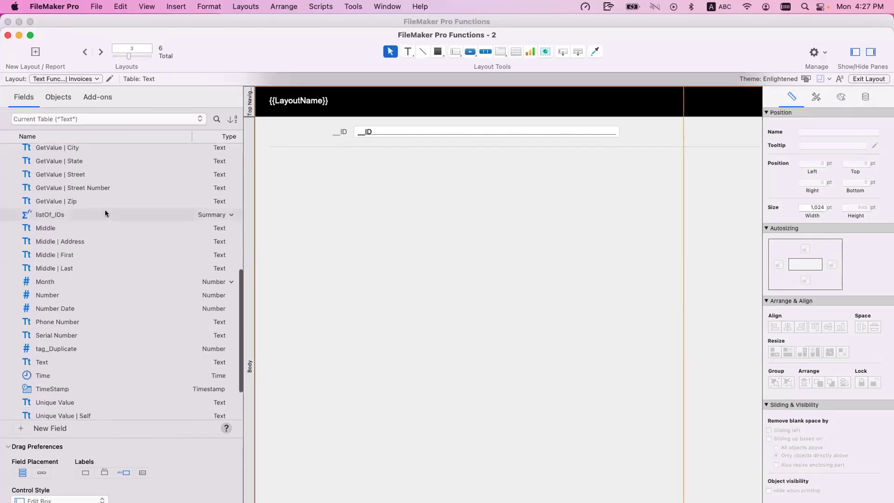
pyautogui.scroll(5, 84, 298)
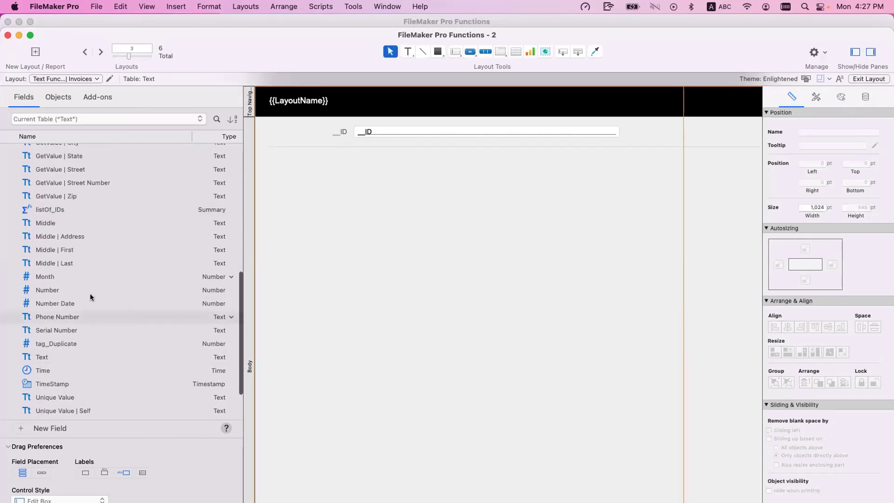
pyautogui.scroll(6, 91, 296)
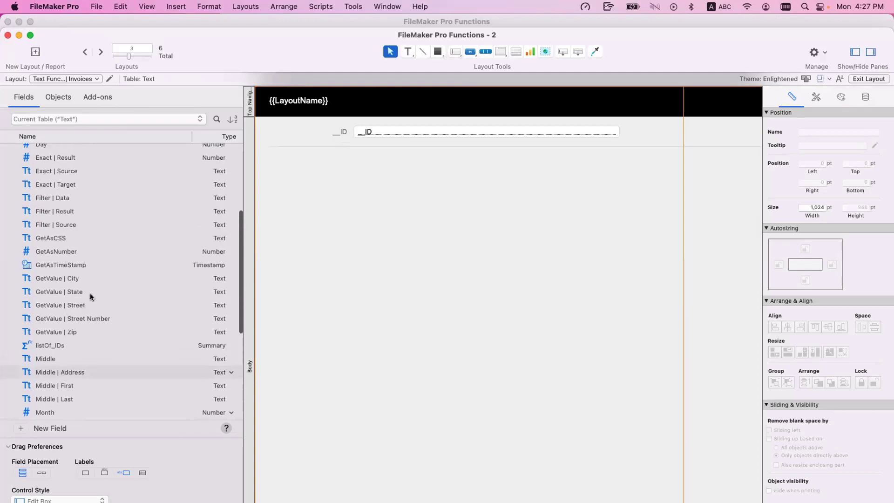
pyautogui.press('cmd+z')
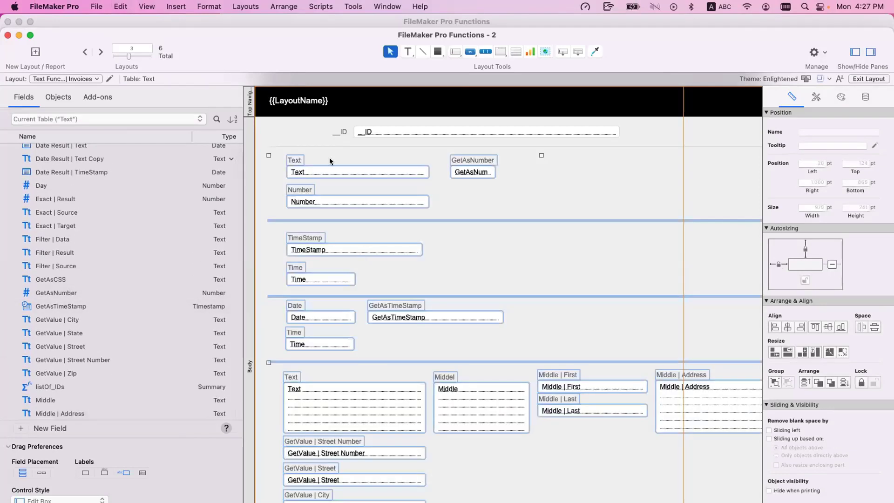
pyautogui.click(471, 203)
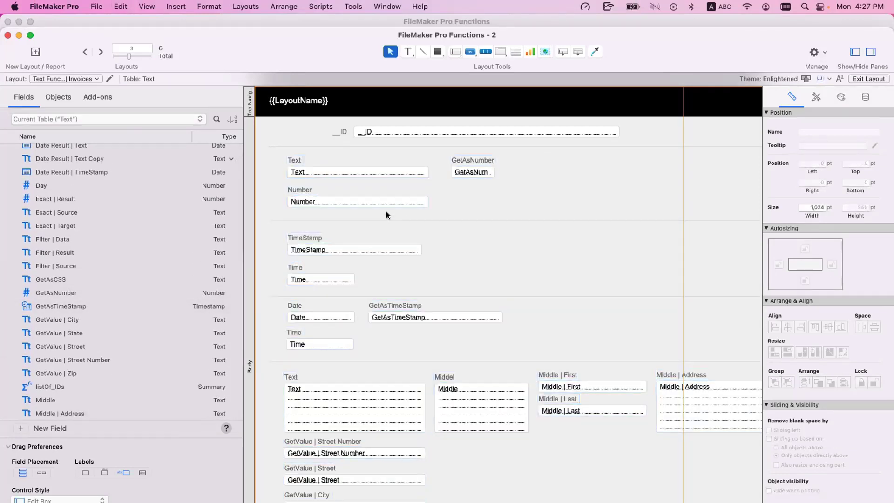
# - Delete everything in the layout body except the __ID row and the Text field with its label
pyautogui.scroll(-1, 448, 375)
pyautogui.scroll(-10, 450, 376)
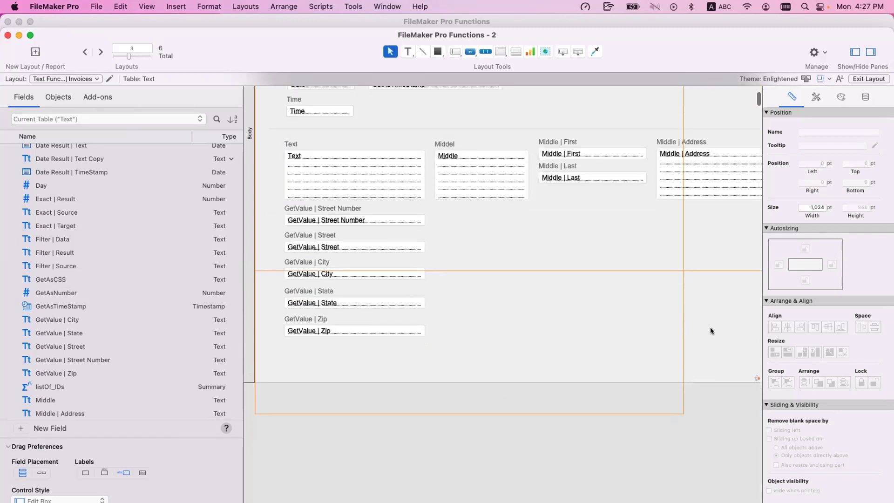
pyautogui.moveTo(711, 327); pyautogui.dragTo(270, 188)
pyautogui.press('Delete')
pyautogui.click(469, 158)
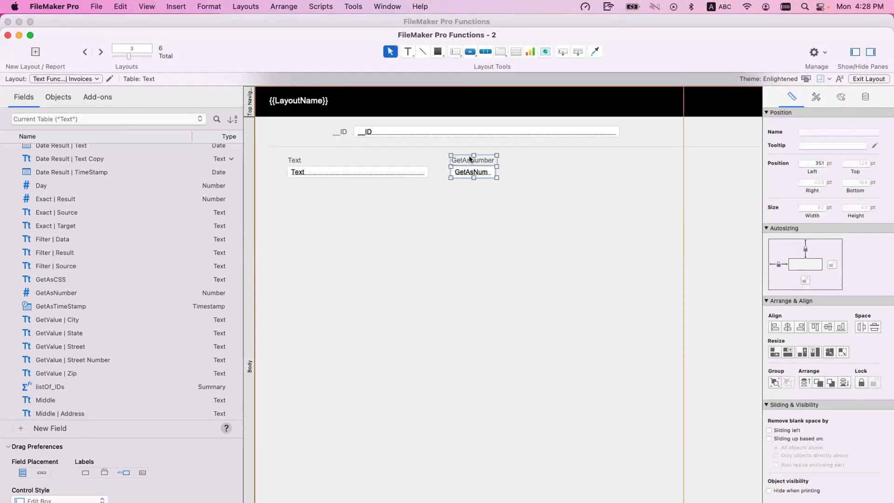
pyautogui.press('Delete')
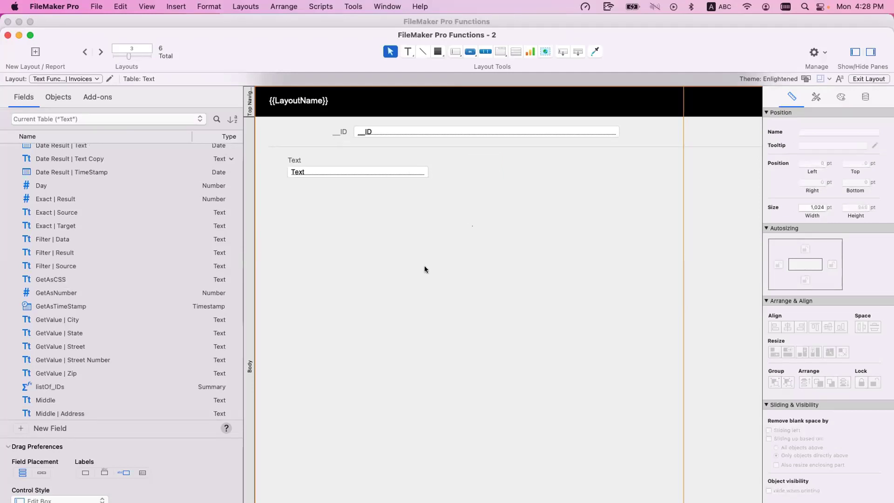
# - Draw a portal about 626 by 458 pt below the Text field, showing records from Invoices
pyautogui.click(516, 51)
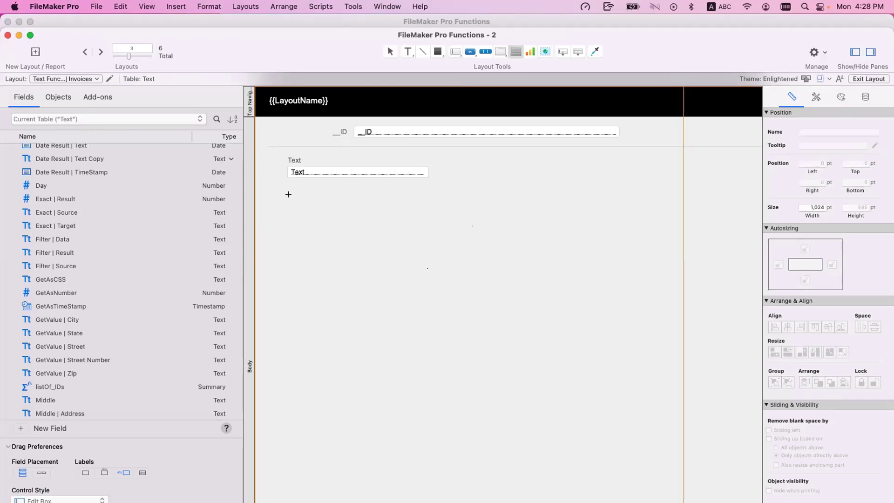
pyautogui.moveTo(289, 194); pyautogui.dragTo(642, 452)
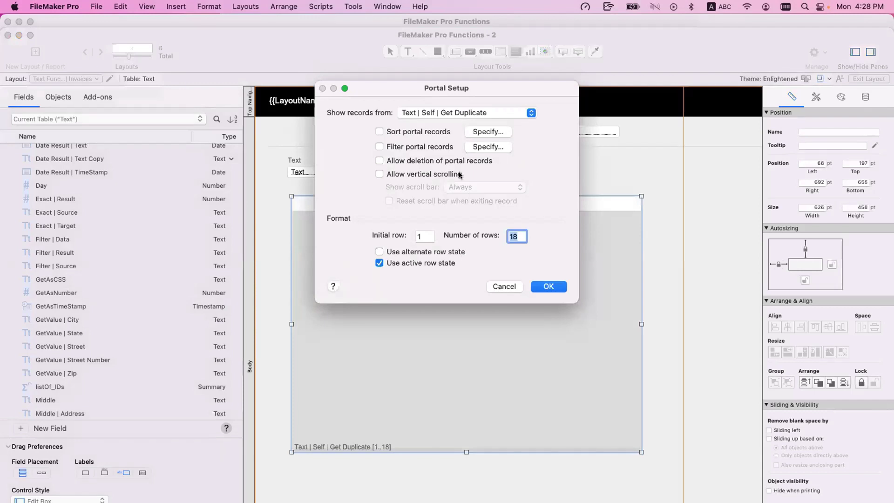
pyautogui.click(445, 114)
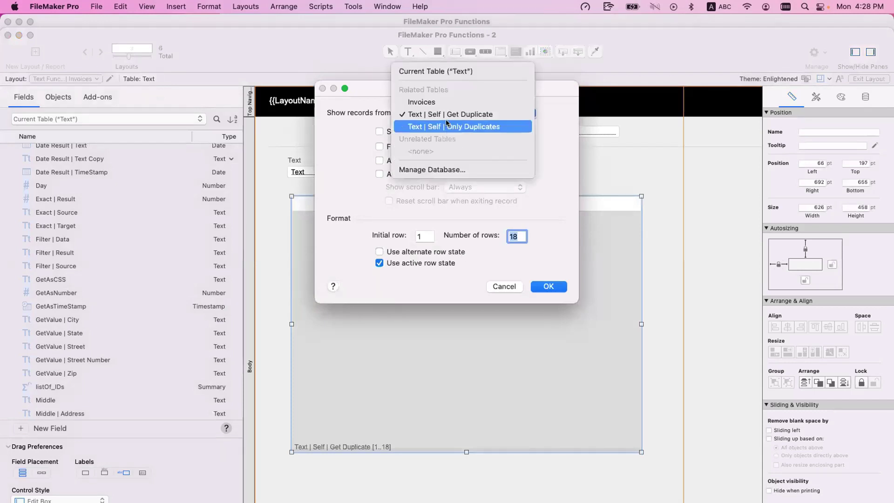
pyautogui.click(445, 102)
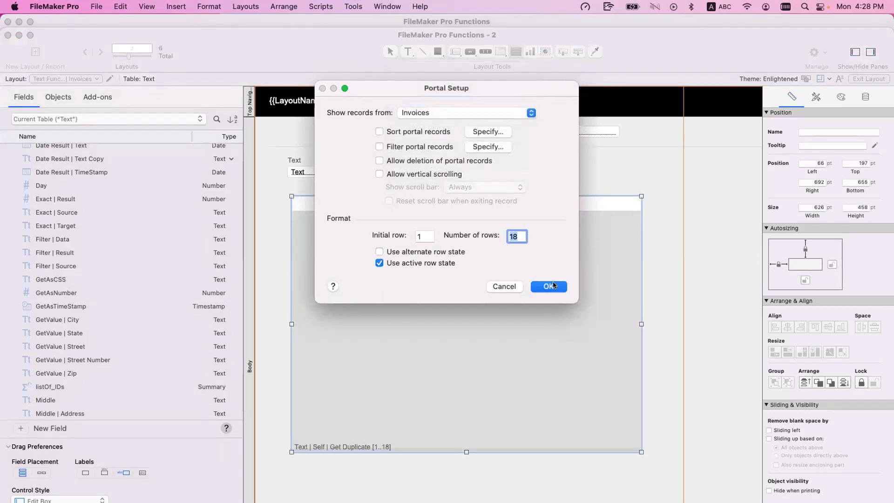
pyautogui.click(549, 285)
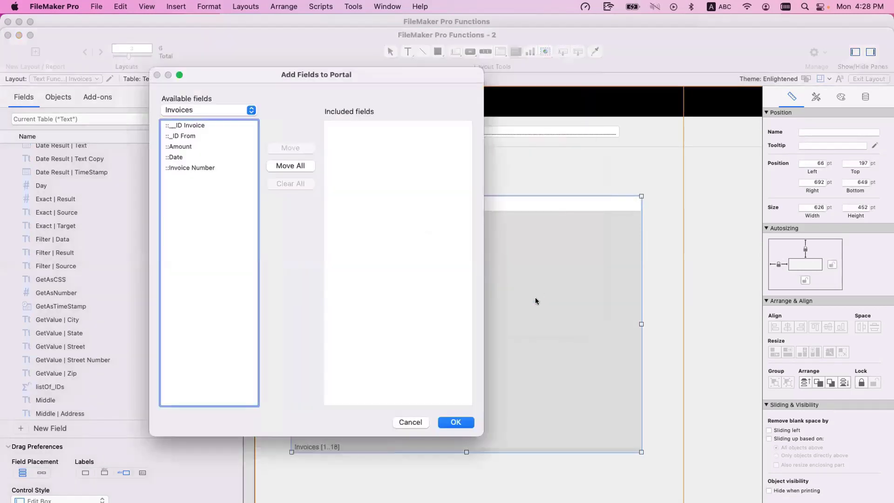
# - Add the Invoices fields Invoice Number, Date and Amount to the portal, in that order
pyautogui.doubleClick(186, 158)
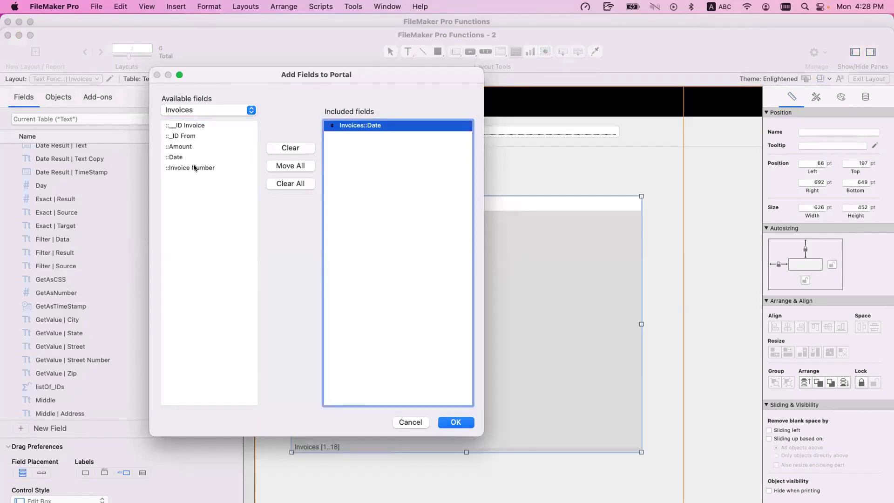
pyautogui.doubleClick(192, 168)
pyautogui.moveTo(334, 141); pyautogui.dragTo(359, 122)
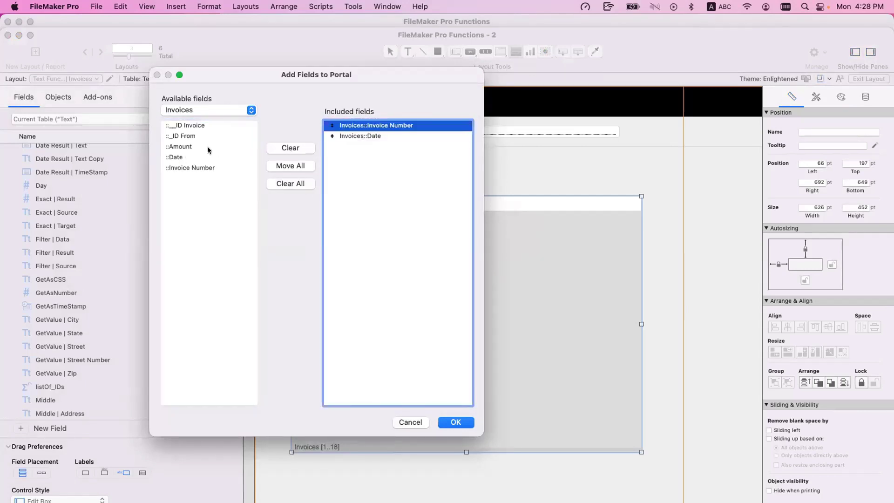
pyautogui.doubleClick(186, 147)
pyautogui.click(462, 423)
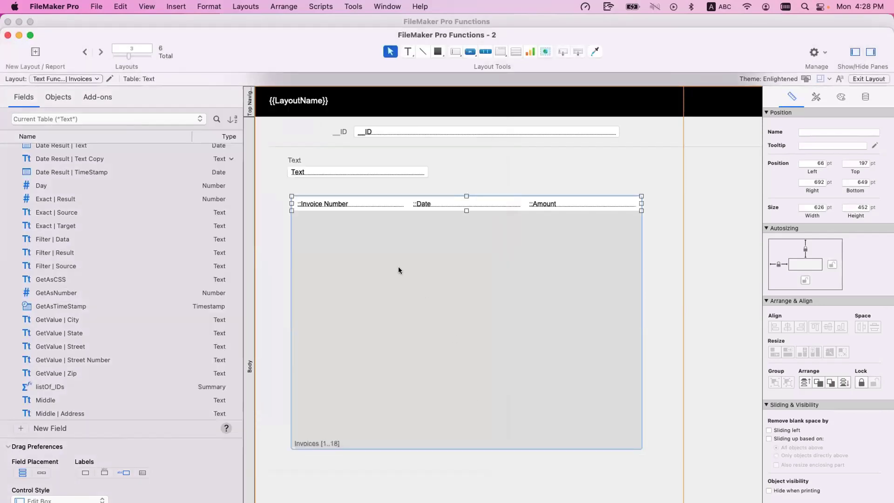
# - Set the control style of the portal's Date field to Drop-down Calendar
pyautogui.click(509, 203)
pyautogui.click(865, 97)
pyautogui.click(820, 192)
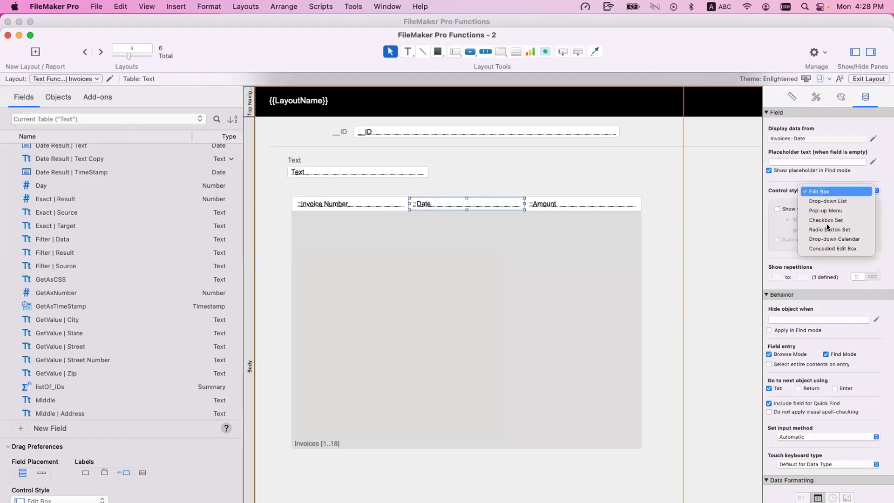
pyautogui.click(827, 240)
# - Format the portal's Amount field as Currency
pyautogui.click(557, 205)
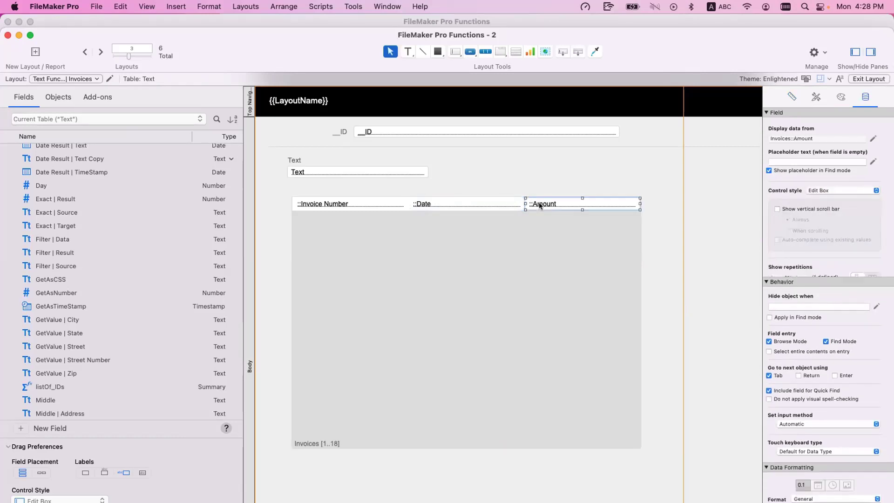
pyautogui.scroll(-5, 825, 372)
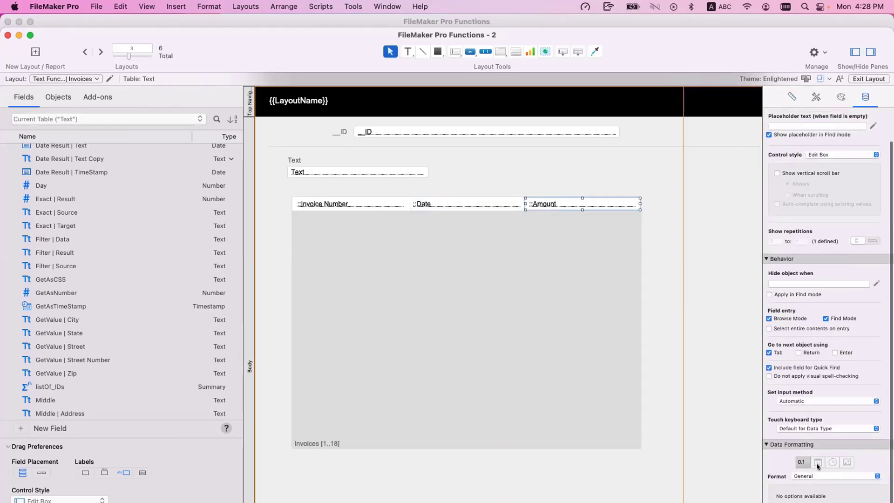
pyautogui.click(820, 474)
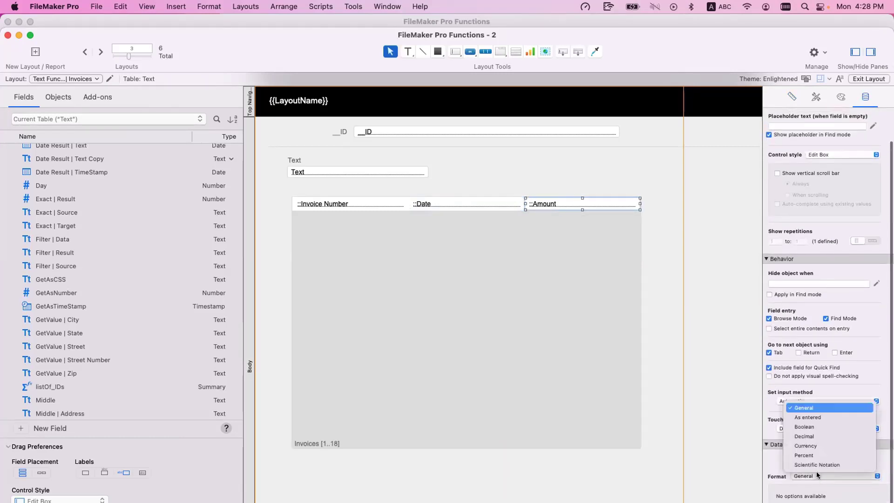
pyautogui.click(818, 445)
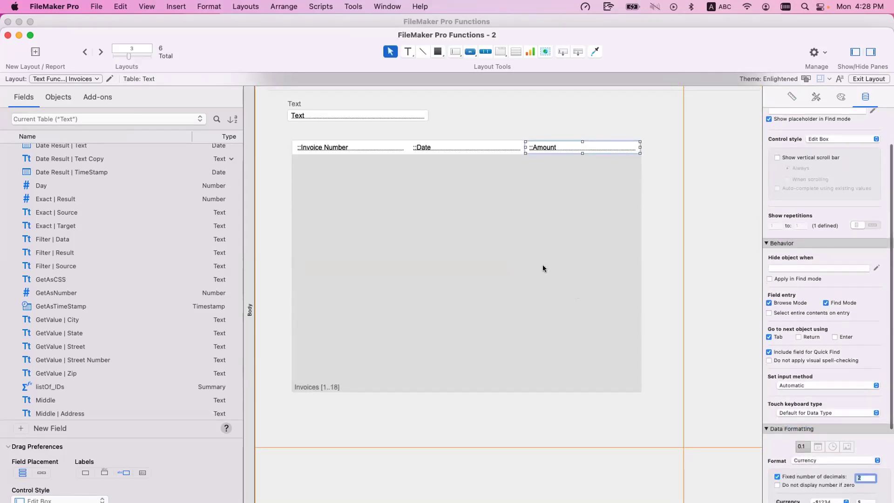
pyautogui.click(516, 263)
# - Switch to Browse mode and enter a first portal invoice dated 1/29/2024 with an amount of 100
pyautogui.press('super+b')
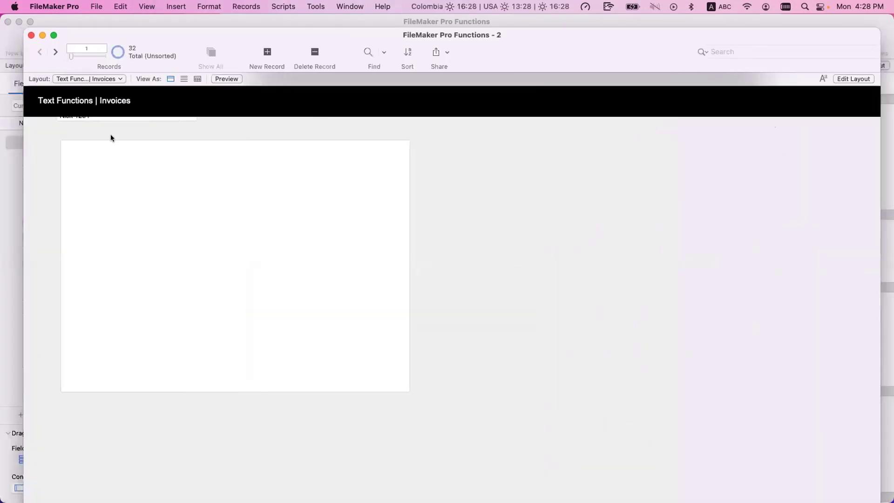
pyautogui.click(190, 203)
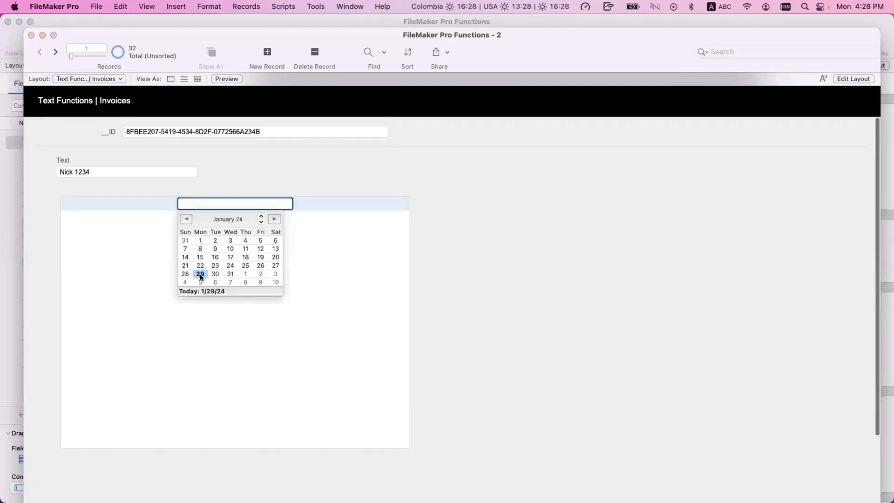
pyautogui.click(201, 276)
pyautogui.press('Tab')
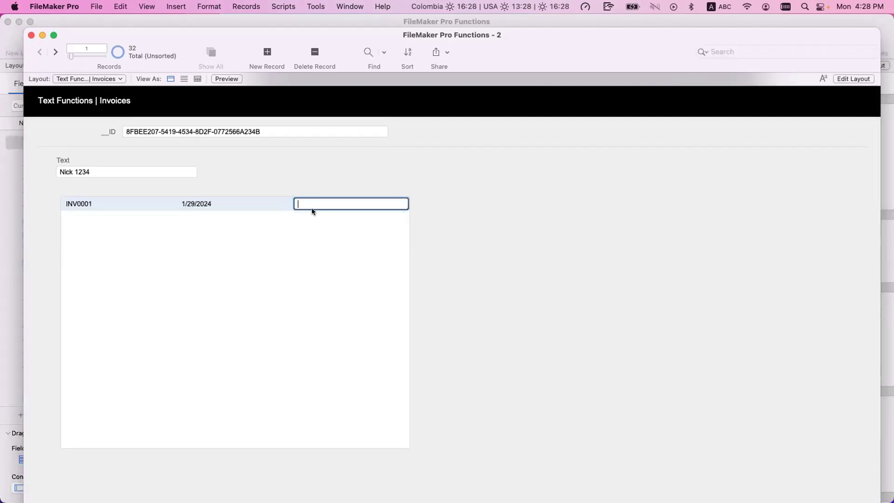
pyautogui.write('100')
pyautogui.press('Tab')
# - Add a second invoice row in the portal dated 1/24/2024 with an amount of 200
pyautogui.click(219, 217)
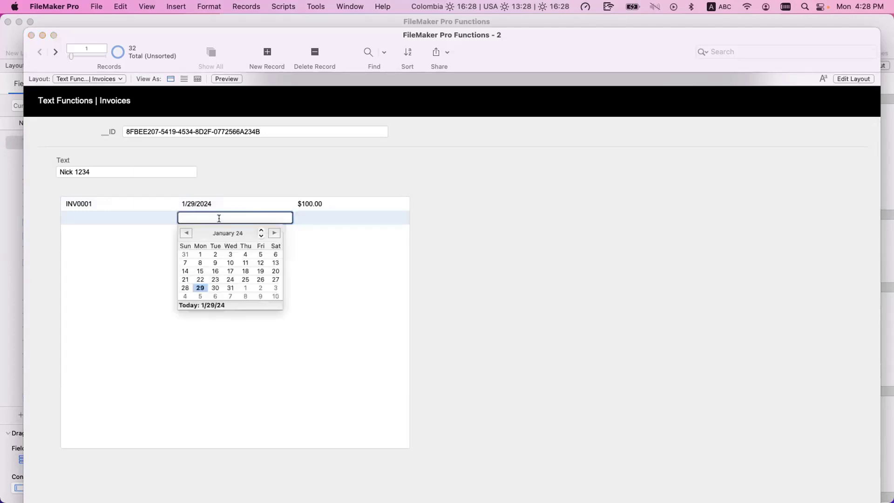
pyautogui.click(230, 279)
pyautogui.press('Tab')
pyautogui.write('2-0')
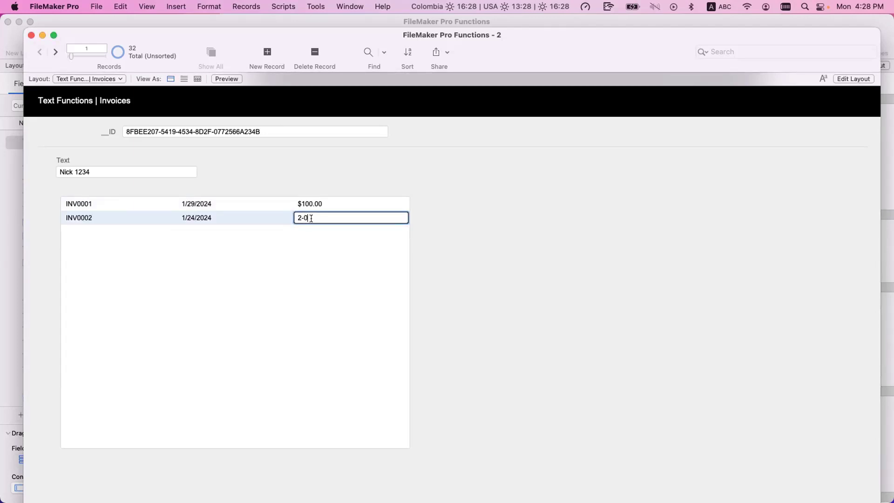
pyautogui.write('0')
pyautogui.press('BackSpace')
pyautogui.press('BackSpace')
pyautogui.press('BackSpace')
# - Add a third invoice row in the portal dated 1/12/2024 with an amount of 250
pyautogui.click(191, 229)
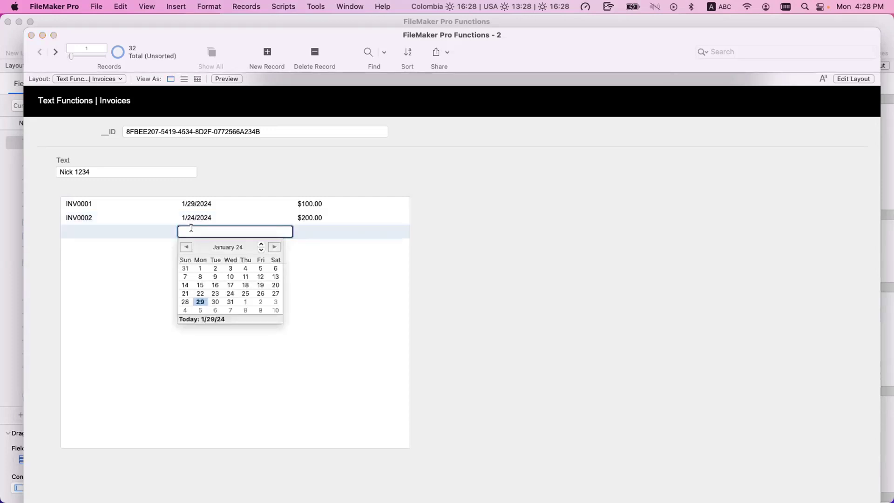
pyautogui.click(262, 277)
pyautogui.click(320, 229)
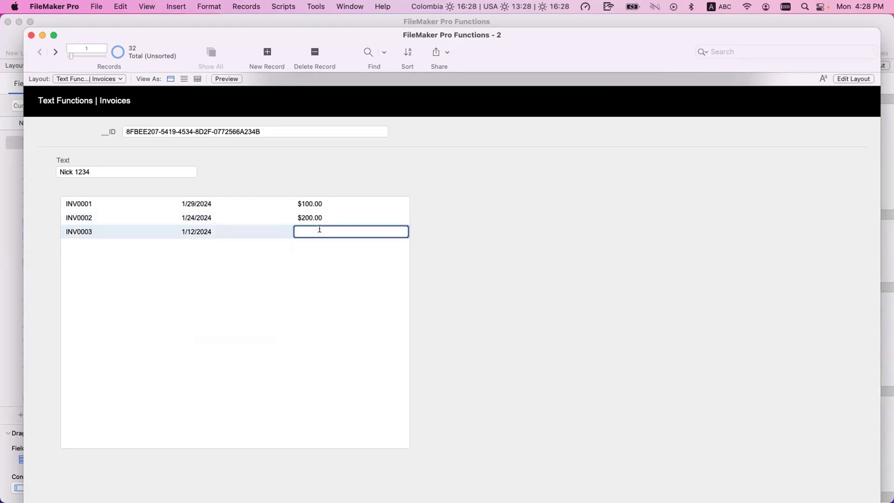
pyautogui.write('250')
pyautogui.press('Tab')
# - Add a fourth invoice row in the portal dated 2/1/2024 with an amount of 400
pyautogui.click(200, 245)
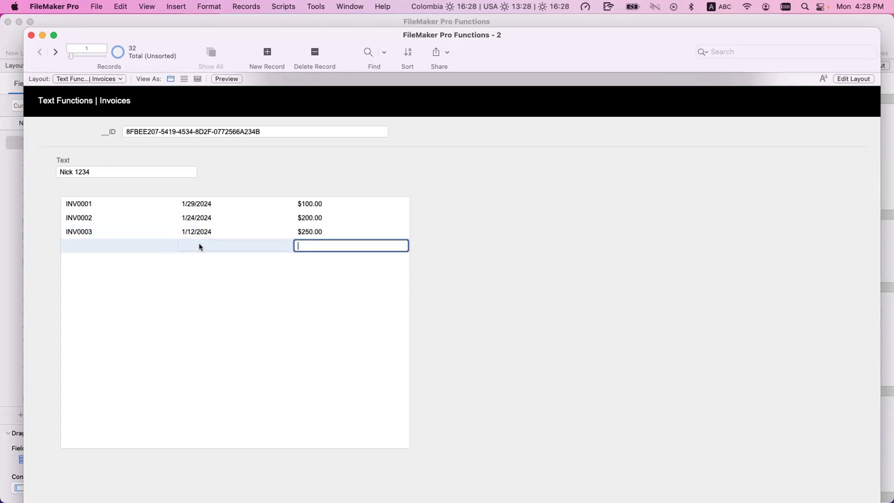
pyautogui.click(246, 316)
pyautogui.press('Tab')
pyautogui.write('400')
pyautogui.press('Tab')
# - Add a fifth invoice row in the portal dated 2/7/2024 with an amount of 600
pyautogui.click(181, 259)
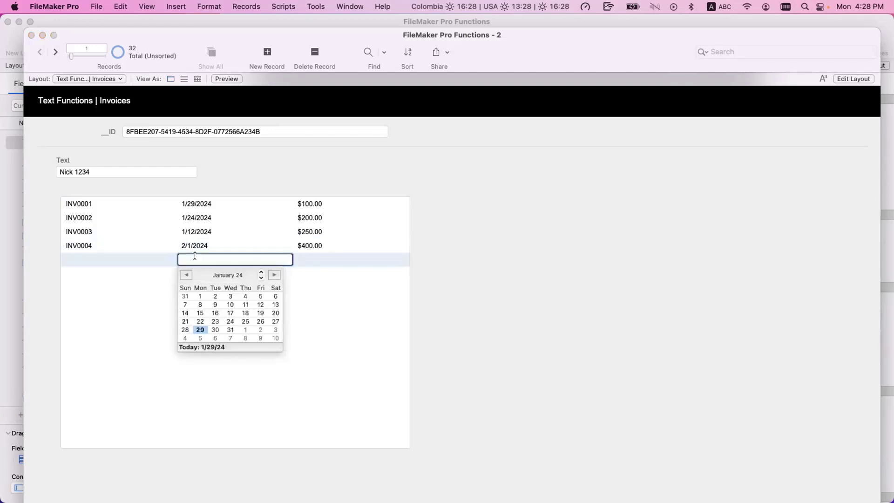
pyautogui.click(231, 337)
pyautogui.click(317, 258)
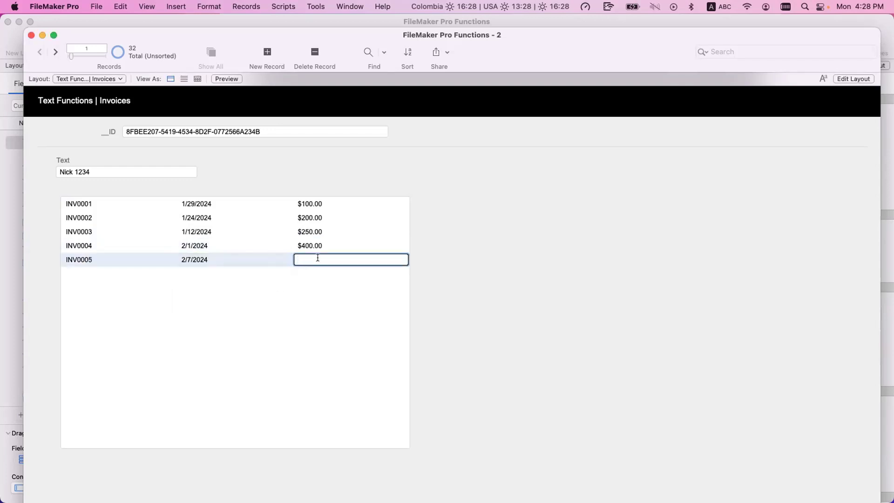
pyautogui.write('600')
pyautogui.press('Tab')
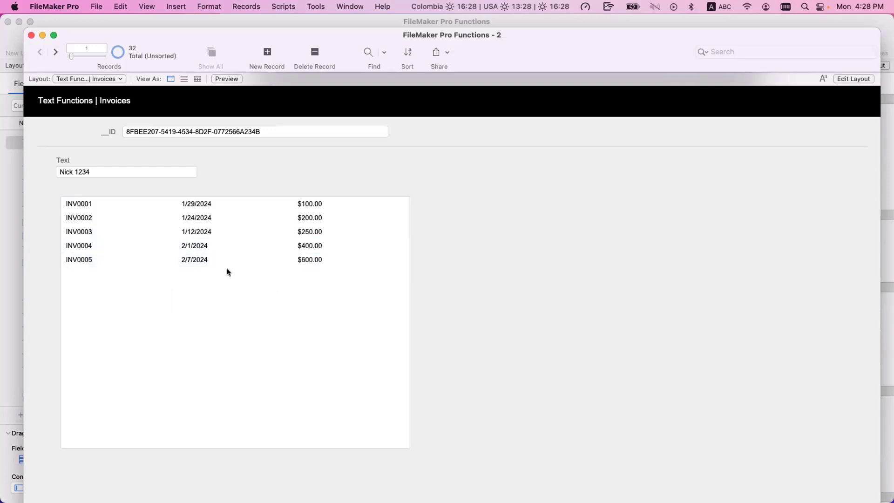
# - Add a sixth invoice row in the portal dated 1/18/2024 with an amount of 450
pyautogui.click(217, 271)
pyautogui.click(234, 325)
pyautogui.press('Tab')
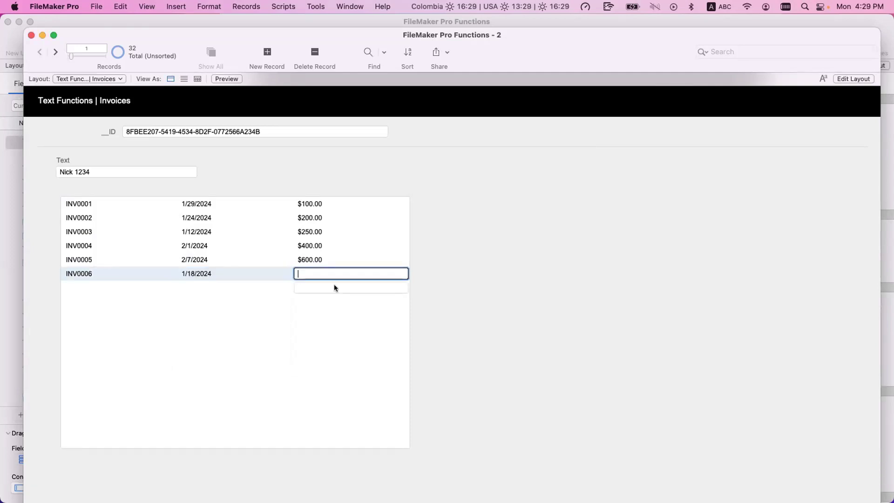
pyautogui.write('450')
pyautogui.click(278, 307)
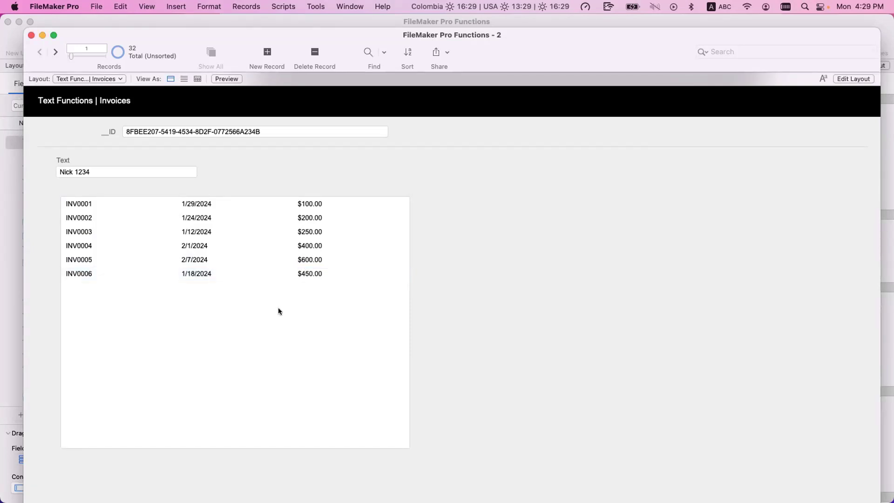
# - Add a seventh invoice row in the portal dated 1/16/2024 with an amount of 360
pyautogui.click(198, 289)
pyautogui.click(216, 337)
pyautogui.click(308, 290)
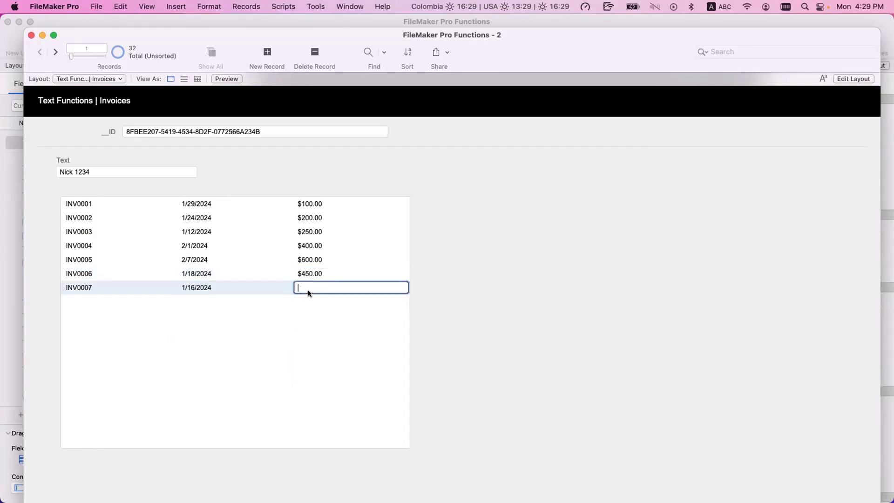
pyautogui.write('360')
pyautogui.click(306, 318)
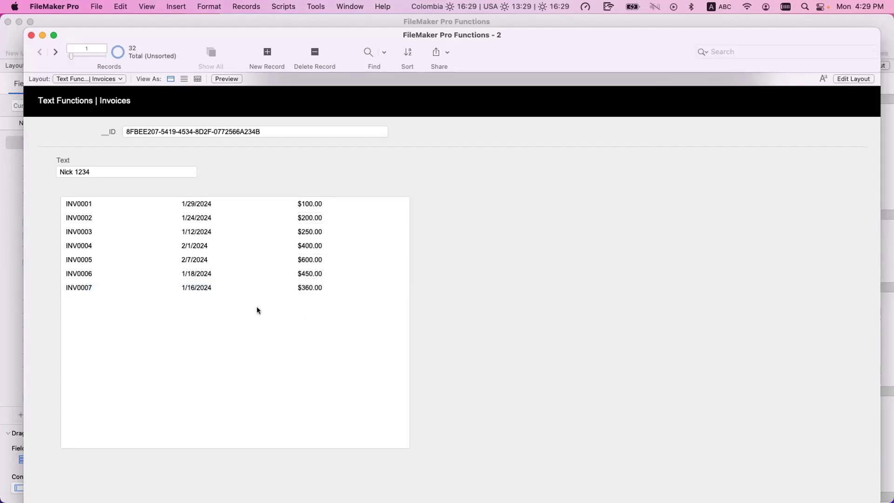
# - Add an eighth invoice row in the portal dated 1/23/2024 with an amount of 600
pyautogui.click(205, 302)
pyautogui.click(214, 364)
pyautogui.click(336, 302)
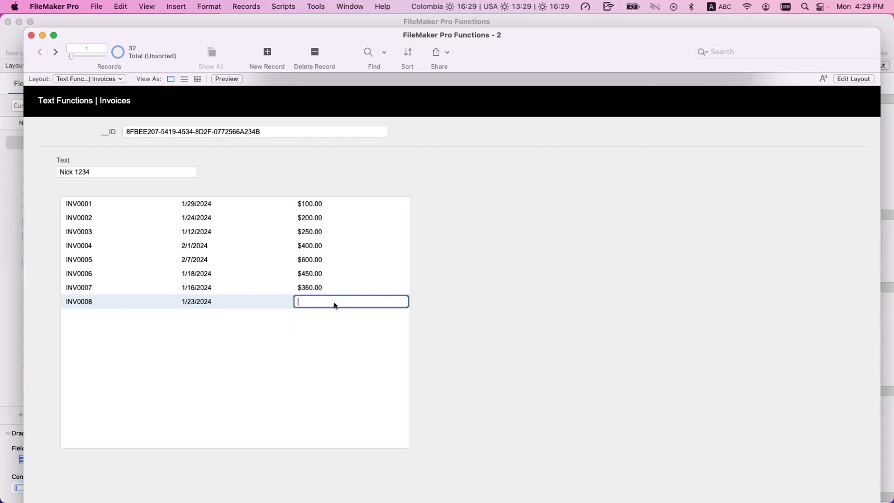
pyautogui.write('600')
pyautogui.click(332, 335)
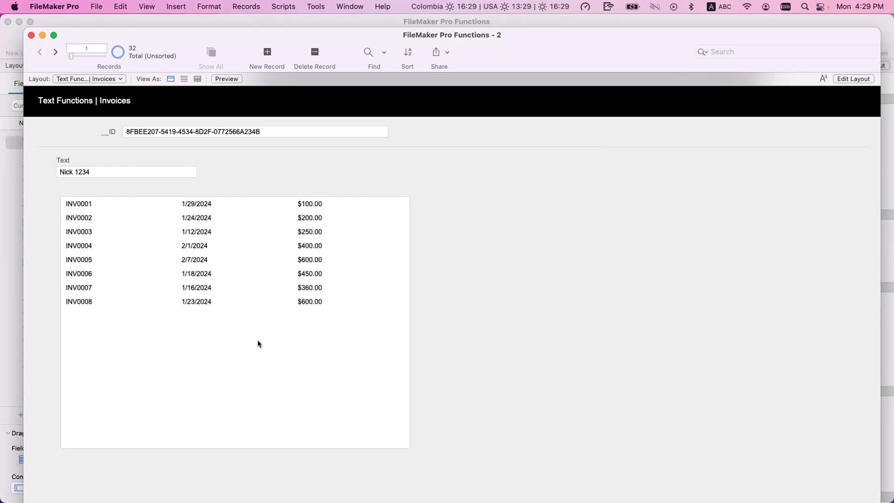
# - Switch to Layout mode and look at the Invoices portal's setup and record-filter calculation, leaving both without changes
pyautogui.press('super+l')
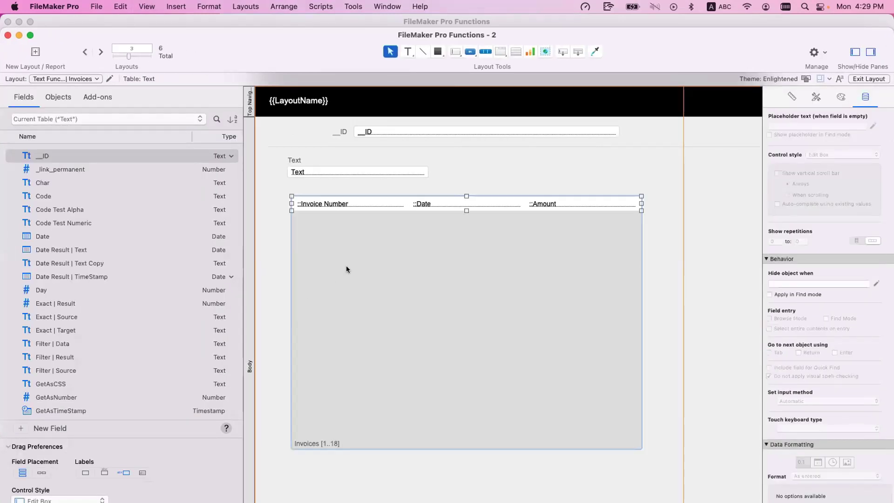
pyautogui.moveTo(347, 269); pyautogui.dragTo(347, 279)
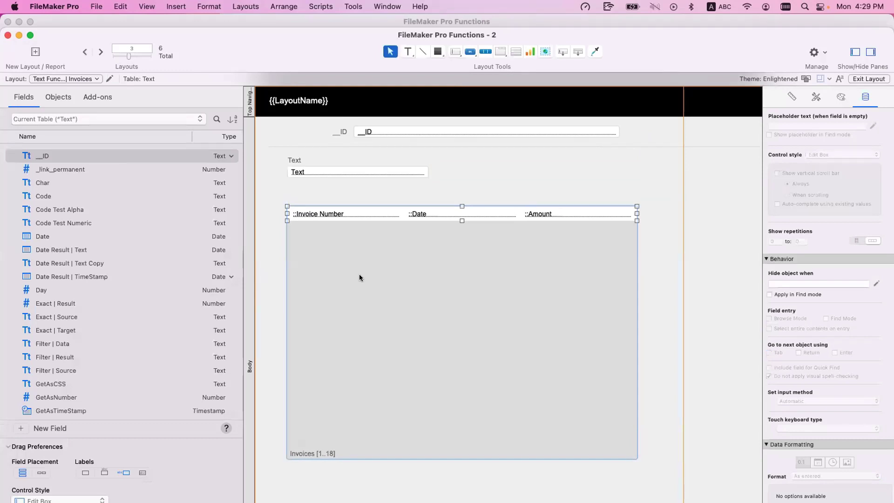
pyautogui.doubleClick(370, 262)
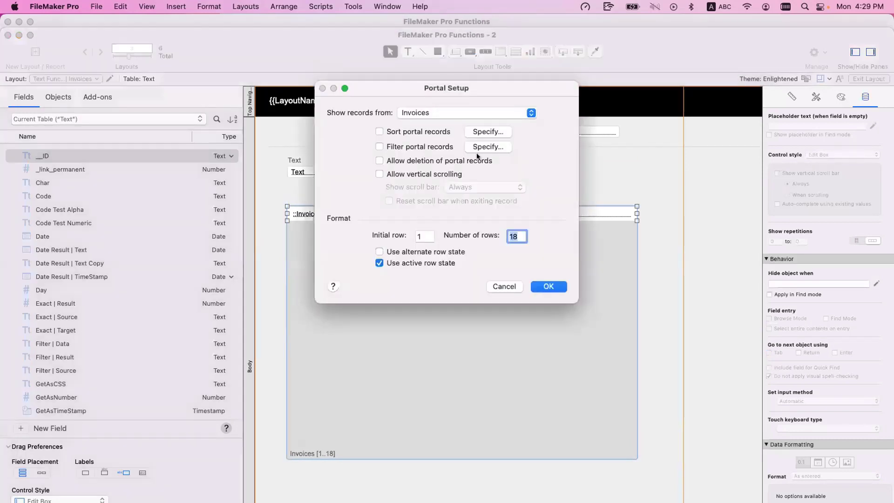
pyautogui.click(487, 147)
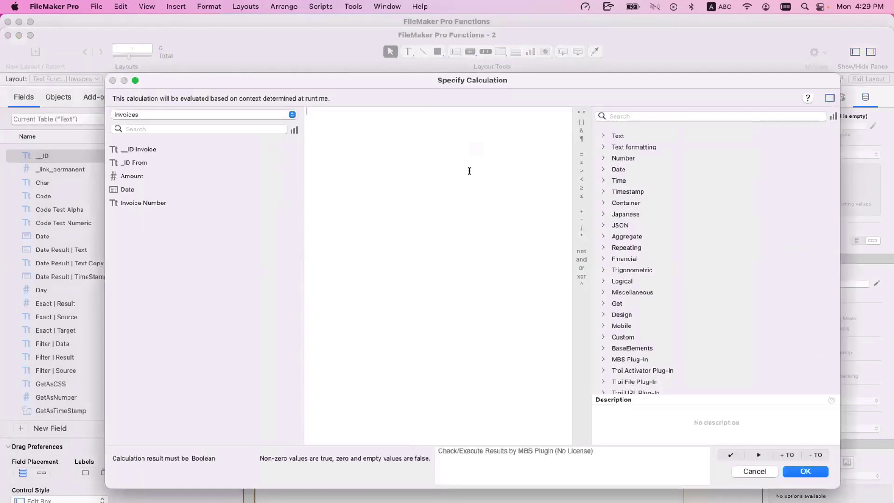
pyautogui.press('Escape')
pyautogui.press('Escape')
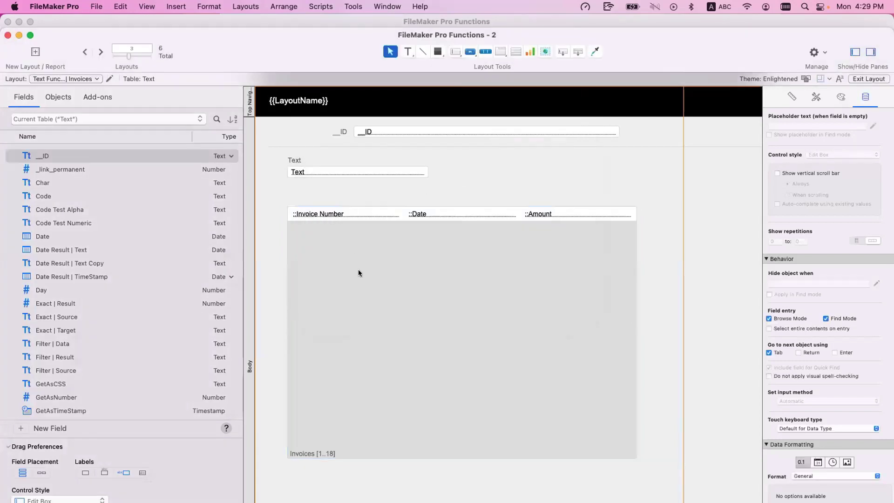
# - Move the Invoices portal up slightly so it sits closer beneath the Text field
pyautogui.moveTo(359, 273); pyautogui.dragTo(359, 265)
pyautogui.click(399, 195)
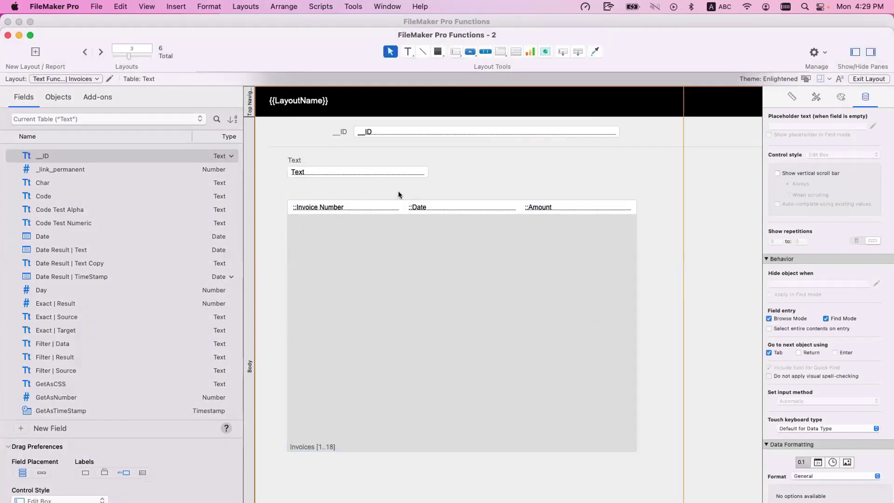
pyautogui.click(399, 228)
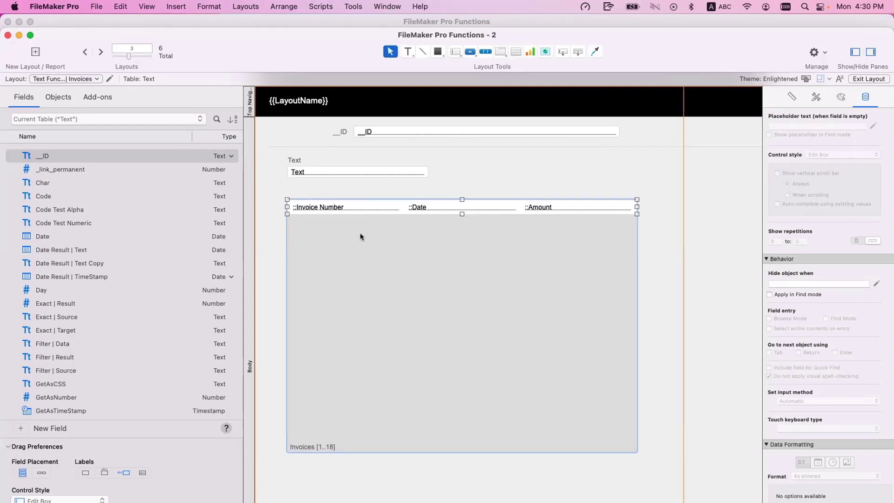
# - Create a text field named _link_Last 5 Invoices in the Text table of the database definition
pyautogui.press('shift+super+d')
pyautogui.click(423, 46)
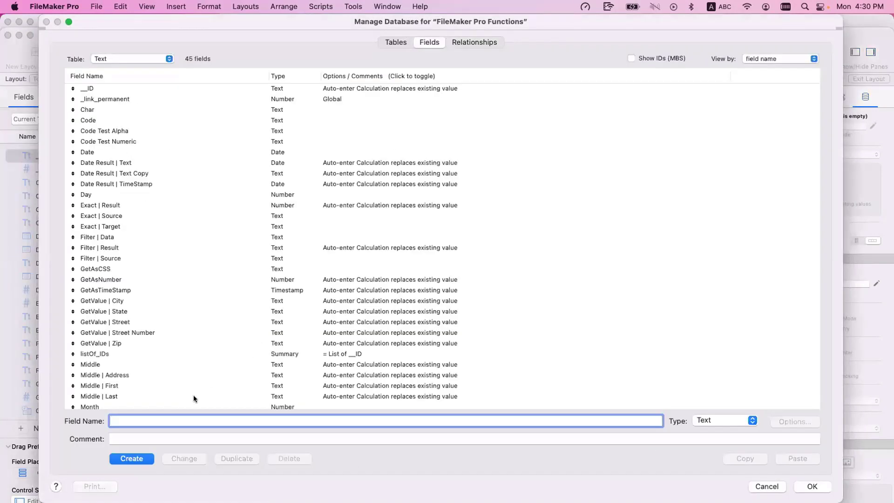
pyautogui.write('_link_Last 5 Invoices')
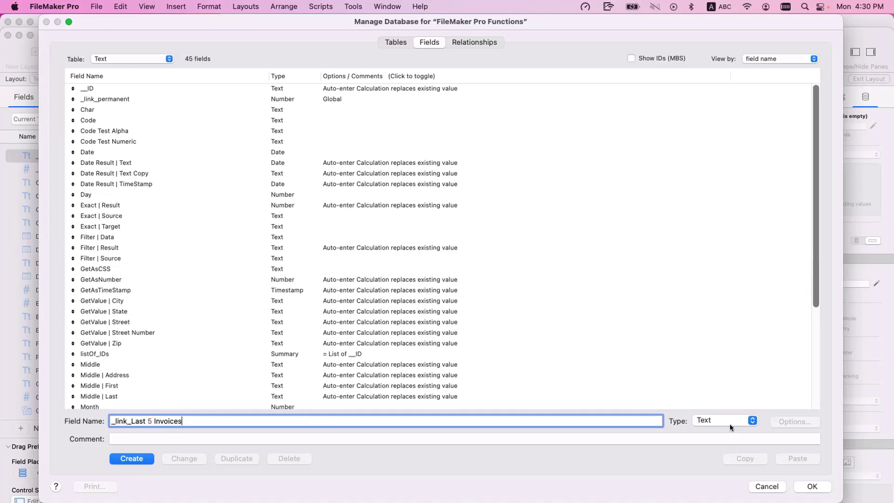
pyautogui.click(148, 460)
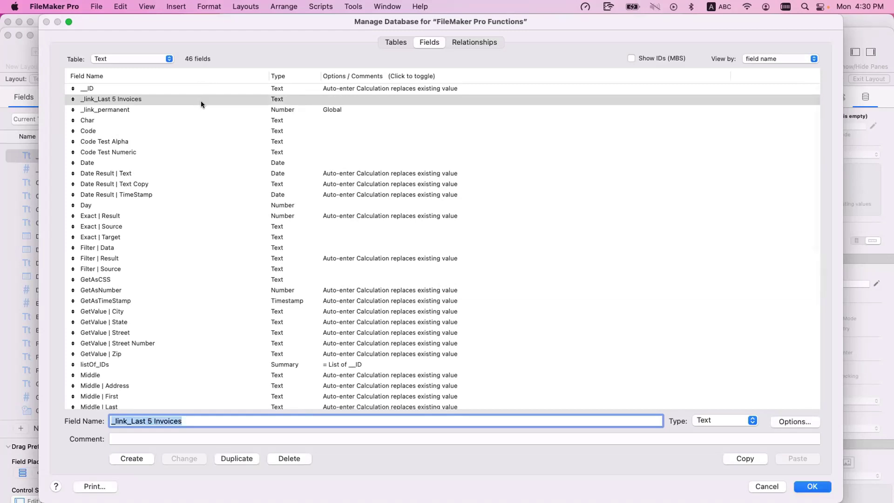
# - Create a timestamp field named _trigger_Last Modification in the Text table
pyautogui.click(154, 110)
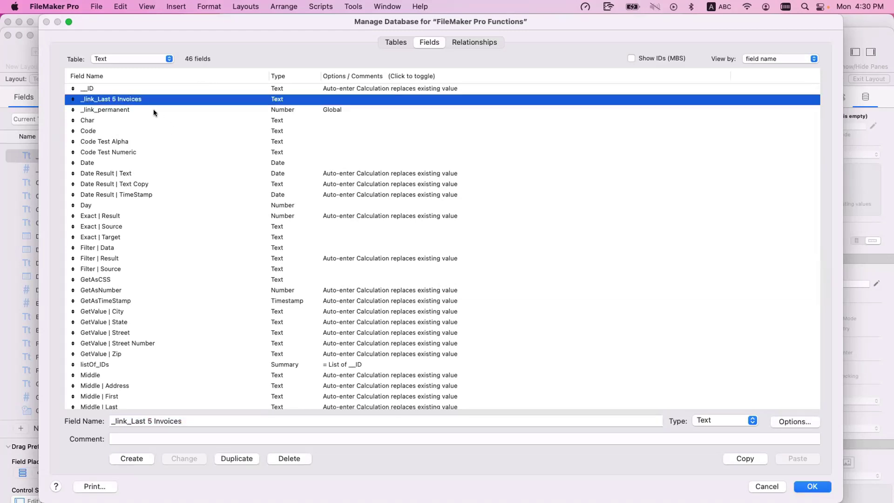
pyautogui.doubleClick(129, 420)
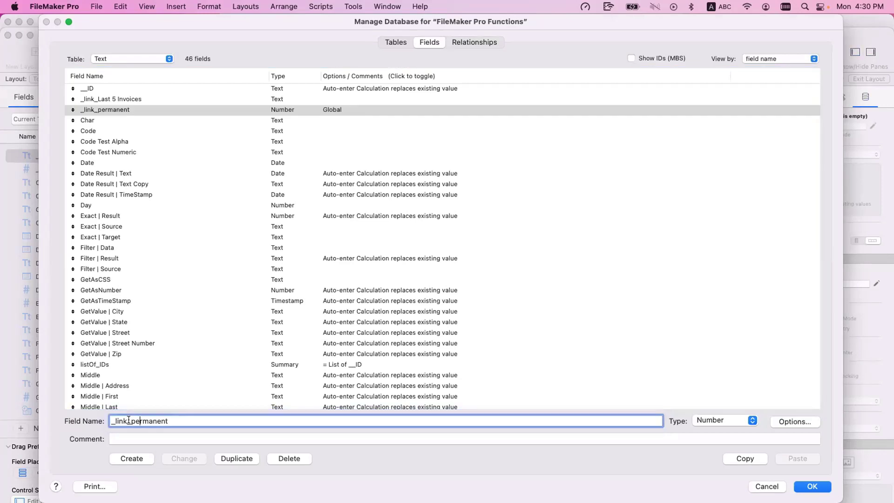
pyautogui.write('_trigger')
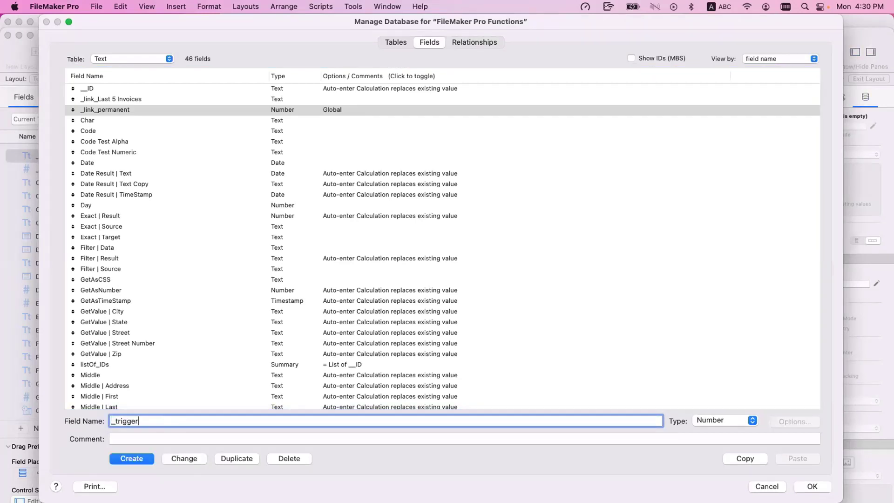
pyautogui.write('_Last Modification')
pyautogui.click(701, 421)
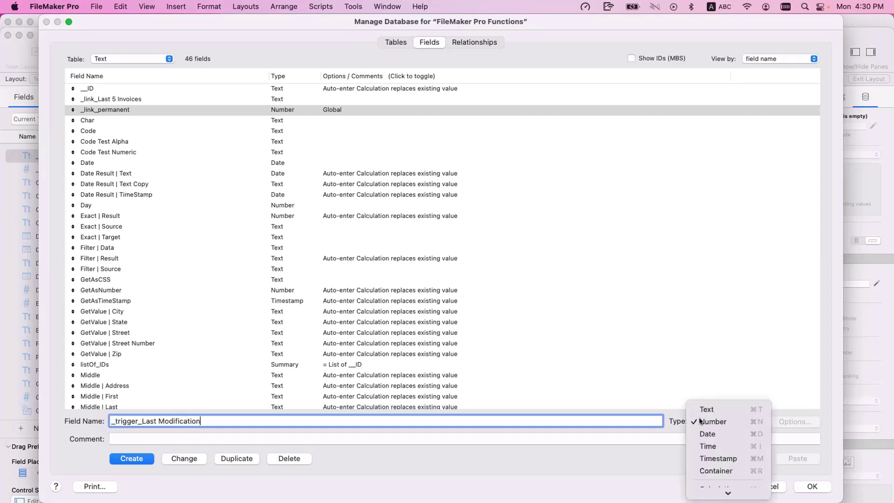
pyautogui.click(702, 454)
pyautogui.click(128, 458)
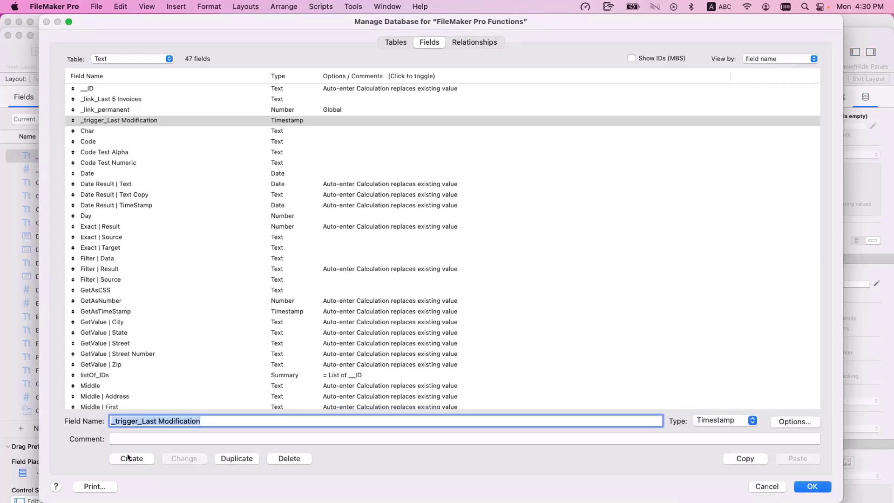
# - Start an auto-enter calculation for _link_Last 5 Invoices with a Let statement declaring trigger = _trigger_Last Modification ;
pyautogui.click(135, 97)
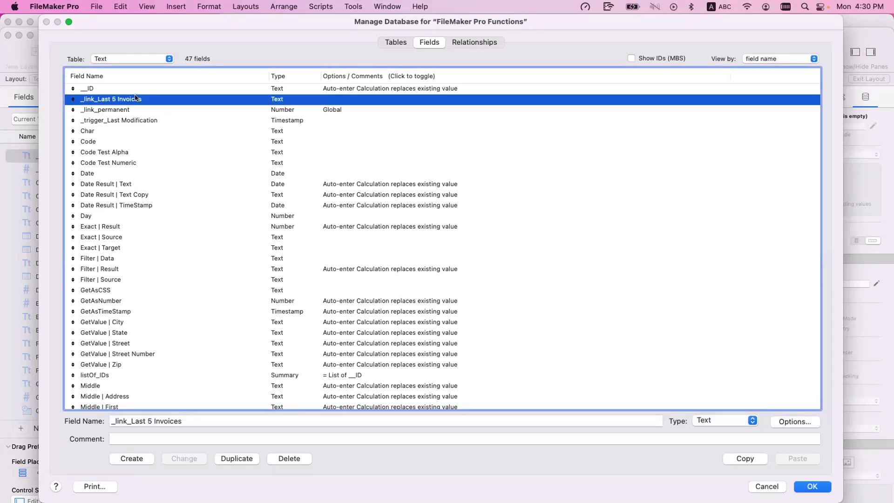
pyautogui.doubleClick(135, 97)
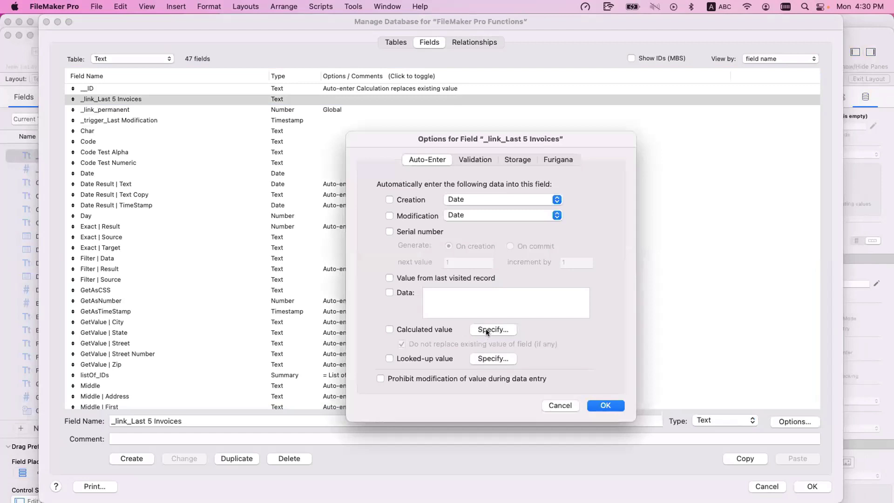
pyautogui.click(485, 329)
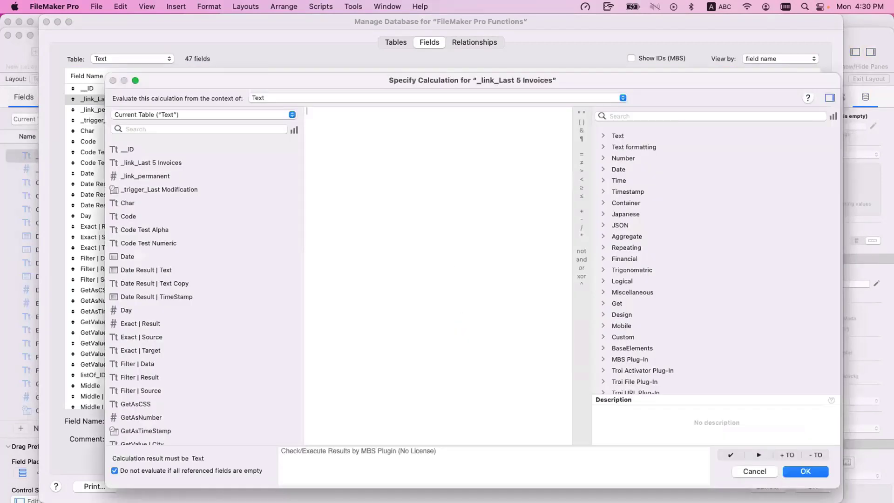
pyautogui.write('Let (')
pyautogui.press('Return')
pyautogui.press('Tab')
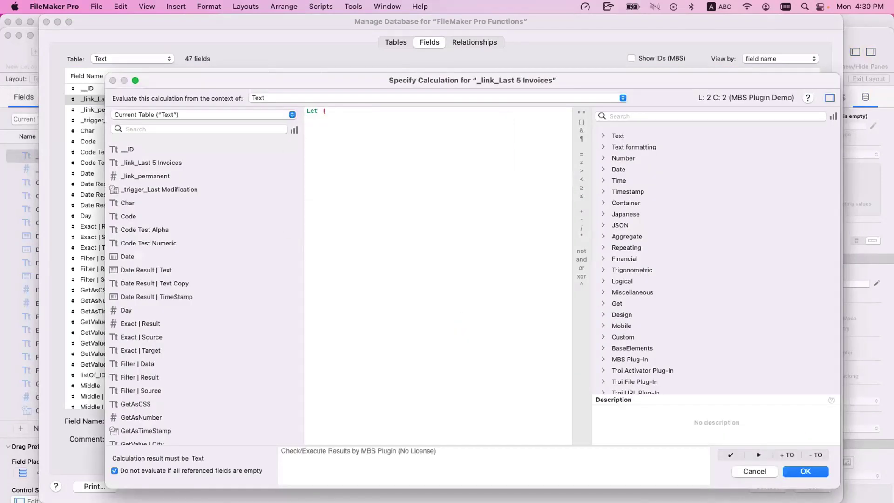
pyautogui.write('trigger = _tr')
pyautogui.press('Return')
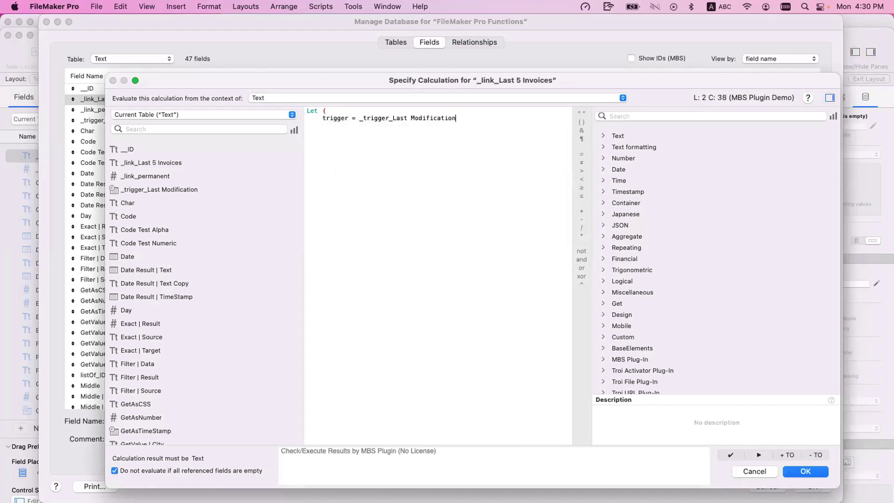
pyautogui.write(';')
pyautogui.press('Return')
pyautogui.press('Return')
pyautogui.press('Tab')
# - Insert an opening square bracket on its own line between Let ( and the trigger variable
pyautogui.moveTo(303, 82); pyautogui.dragTo(356, 114)
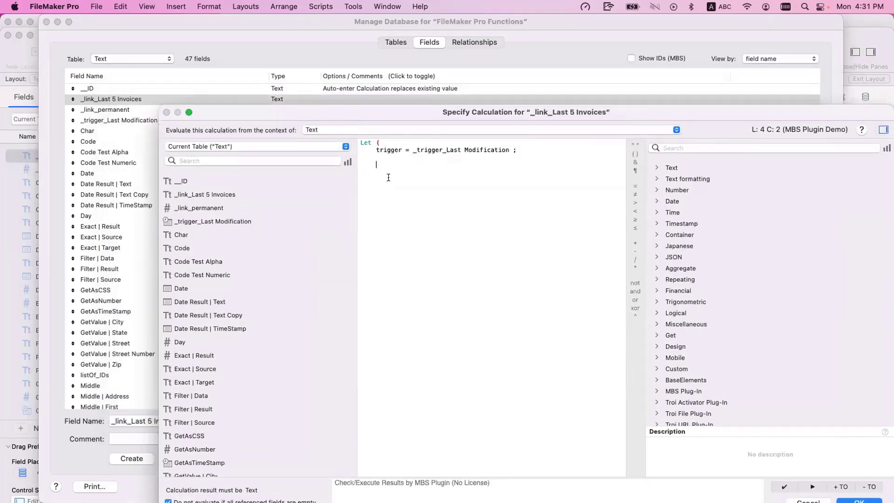
pyautogui.press('BackSpace')
pyautogui.click(379, 143)
pyautogui.press('Return')
pyautogui.press('Tab')
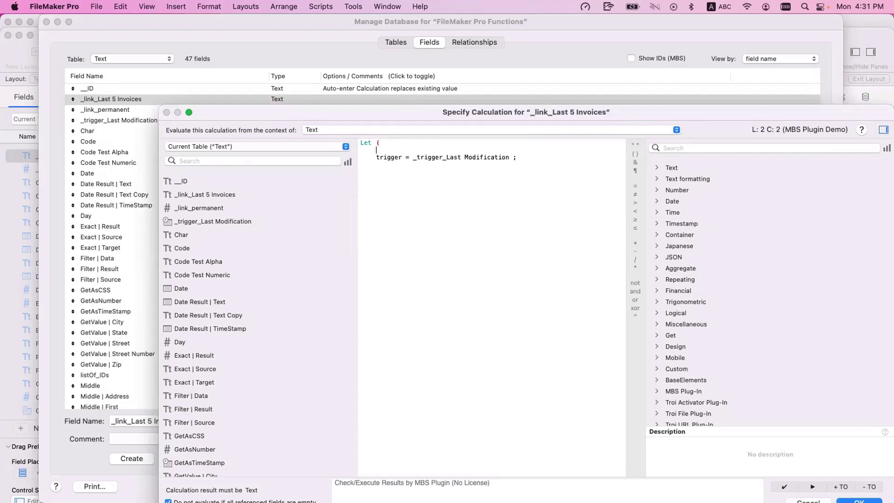
pyautogui.write('[')
# - Declare a listOfValues variable in the Let statement as List ( Invoices::__ID Invoice ), below the trigger variable
pyautogui.press('Left')
pyautogui.press('Down')
pyautogui.press('Down')
pyautogui.write('list')
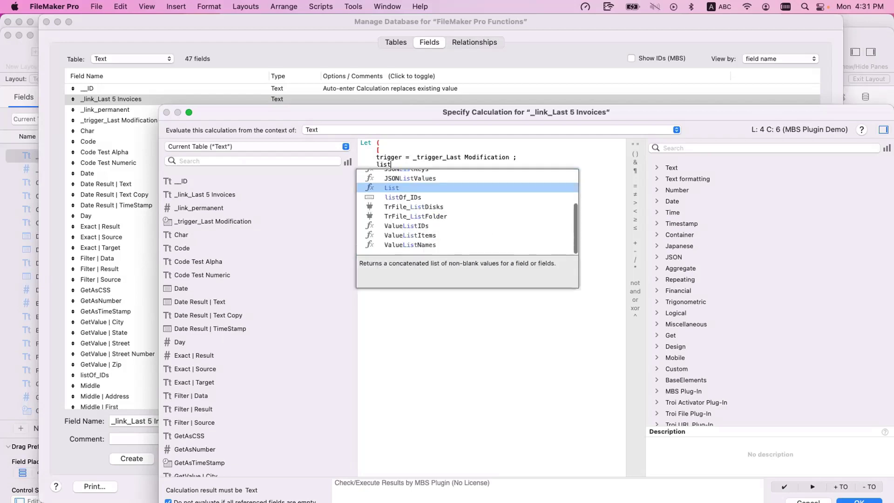
pyautogui.write('OfValues =')
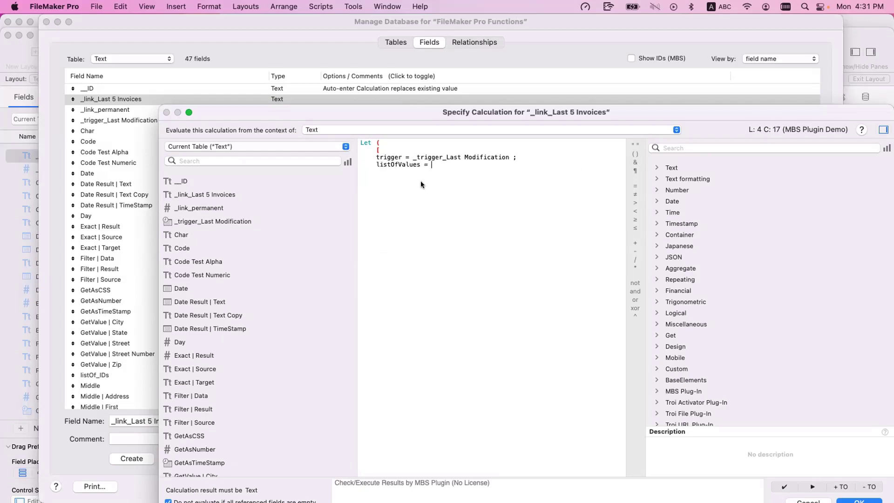
pyautogui.click(270, 146)
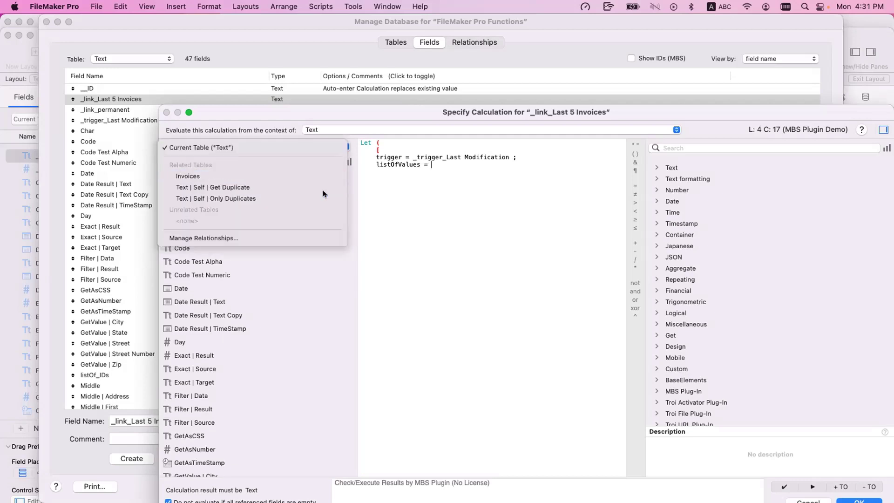
pyautogui.click(233, 177)
pyautogui.write('list')
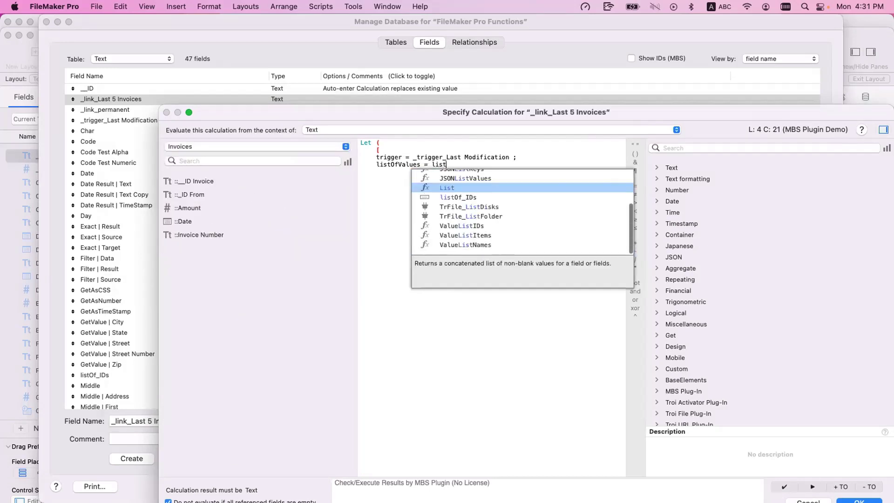
pyautogui.press('Return')
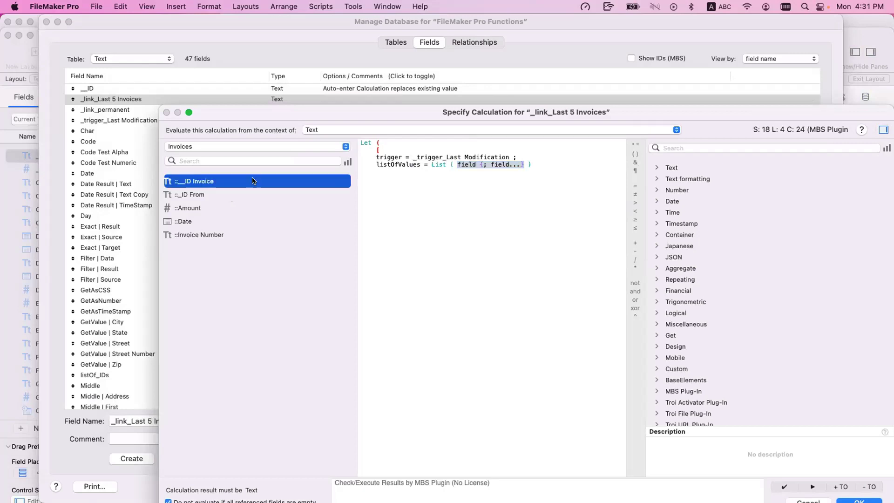
pyautogui.doubleClick(274, 182)
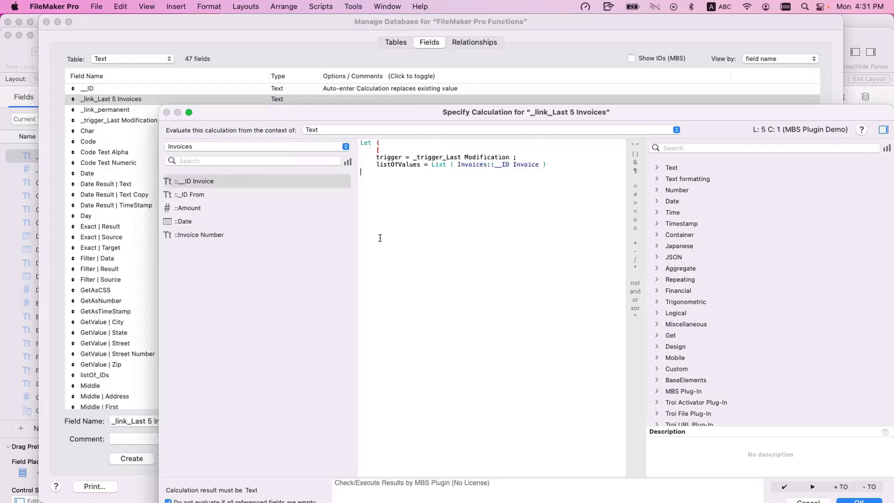
# - Close the variable block with ] ; and rename the listOfValues variable to listOfInvoices
pyautogui.press('Tab')
pyautogui.write('] ;')
pyautogui.press('Return')
pyautogui.press('Return')
pyautogui.press('Tab')
pyautogui.click(417, 161)
pyautogui.press('BackSpace')
pyautogui.press('BackSpace')
pyautogui.press('BackSpace')
pyautogui.press('BackSpace')
pyautogui.press('BackSpace')
pyautogui.press('BackSpace')
pyautogui.write('Invoices')
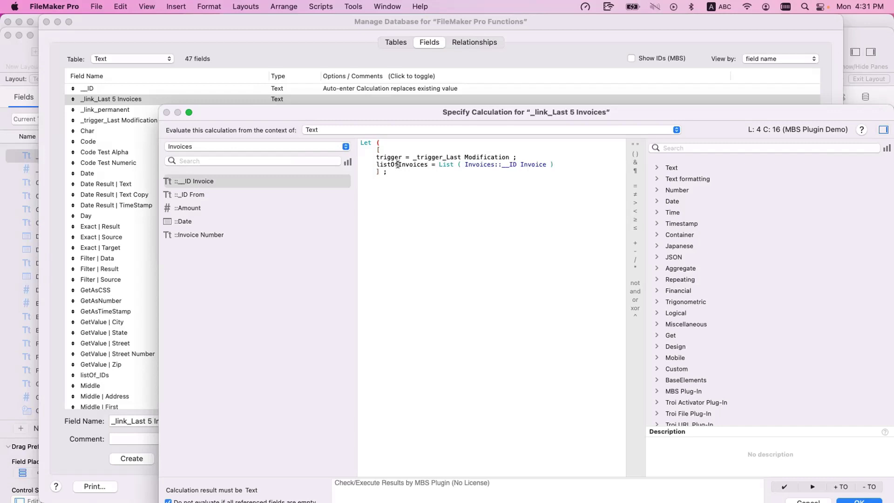
# - Add RightValues ( listOfInvoices ; 5 ) as the result expression below the variable block
pyautogui.click(391, 186)
pyautogui.write('right')
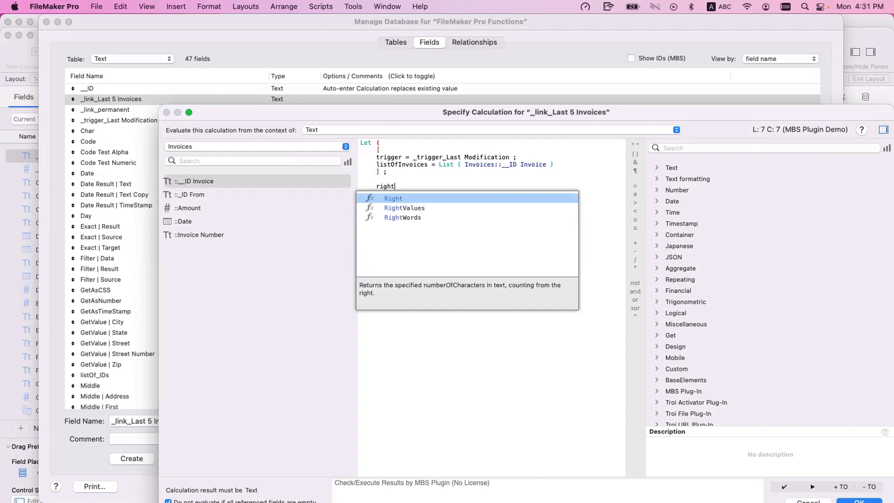
pyautogui.press('Down')
pyautogui.press('Return')
pyautogui.doubleClick(399, 164)
pyautogui.press('super+c')
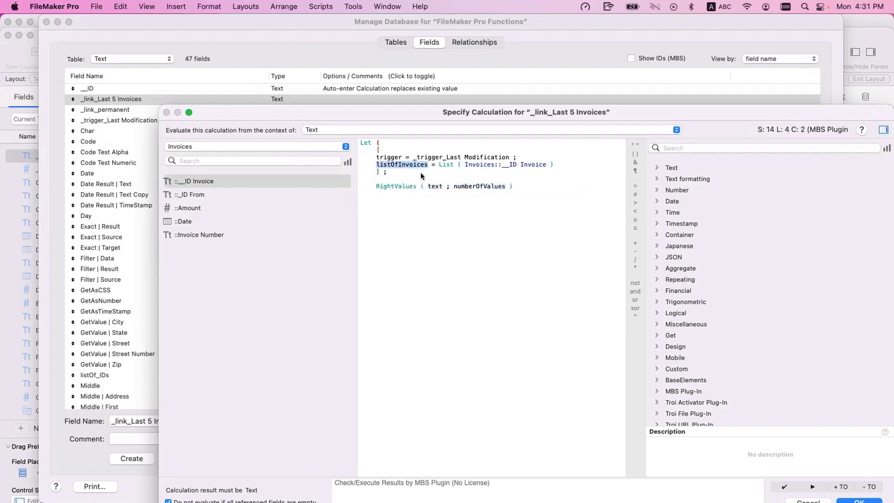
pyautogui.doubleClick(435, 187)
pyautogui.press('super+v')
pyautogui.doubleClick(503, 186)
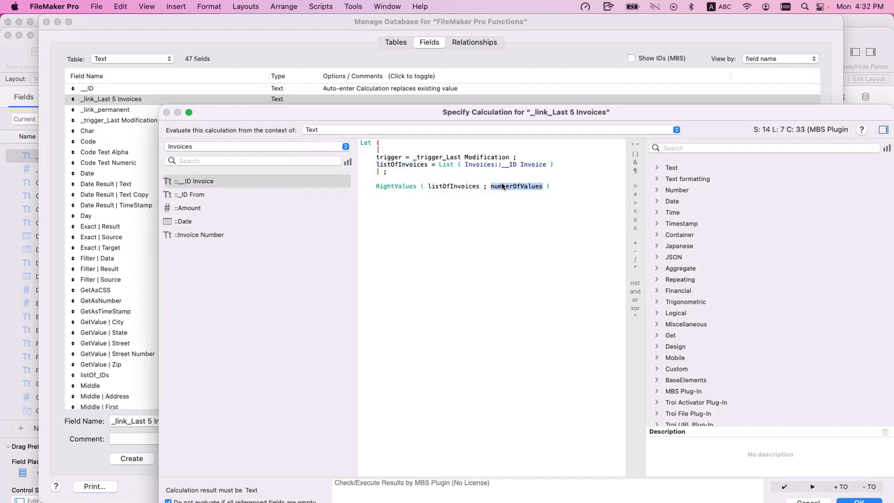
pyautogui.write('5')
# - Delete the RightValues expression, start a new line after the listOfInvoices declaration, and discard the calculation
pyautogui.click(516, 186)
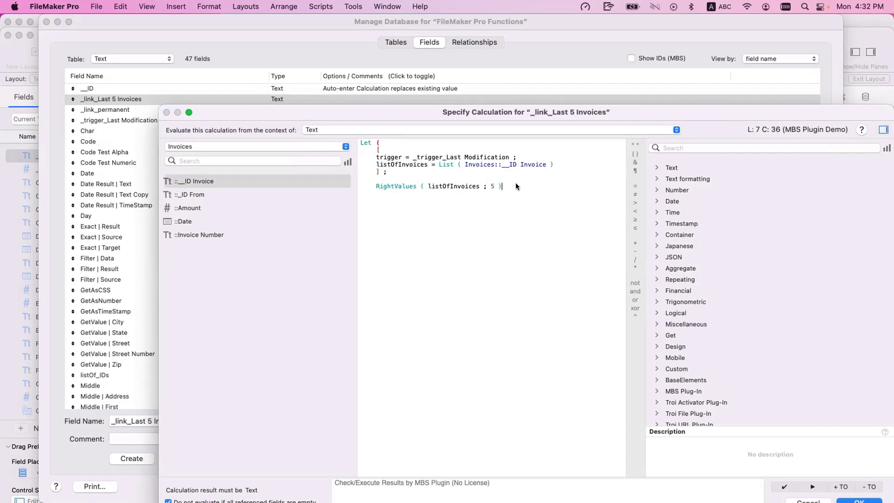
pyautogui.moveTo(516, 186); pyautogui.dragTo(318, 186)
pyautogui.press('BackSpace')
pyautogui.click(566, 165)
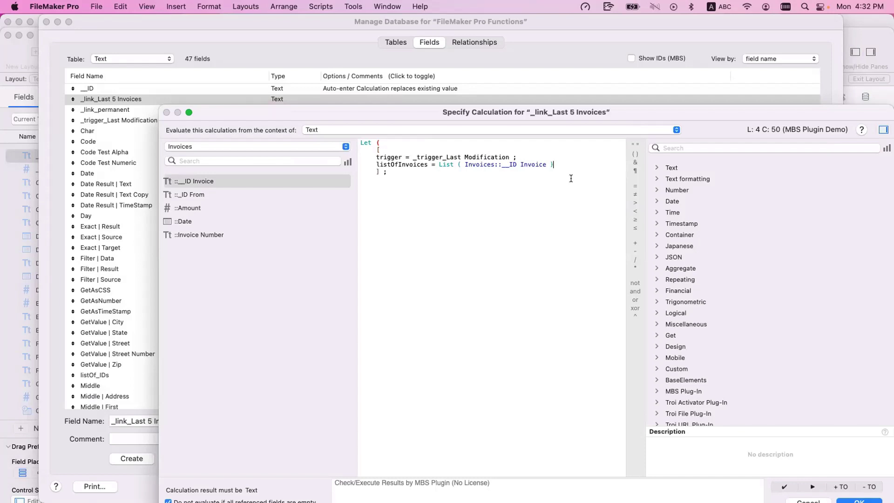
pyautogui.write(';')
pyautogui.press('Return')
pyautogui.press('Tab')
pyautogui.press('Escape')
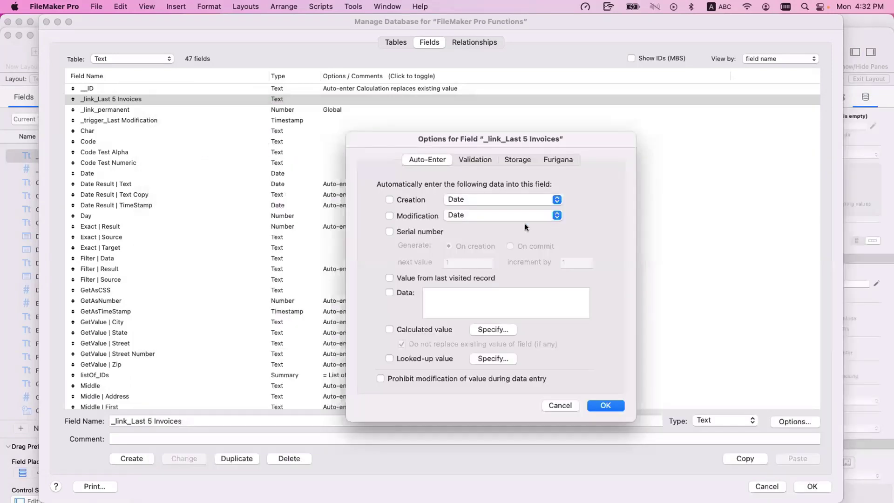
# - Restart the auto-enter calculation for _link_Last 5 Invoices with Let ( [ and the variable trigger = _trigger_Last Modification ;
pyautogui.click(493, 329)
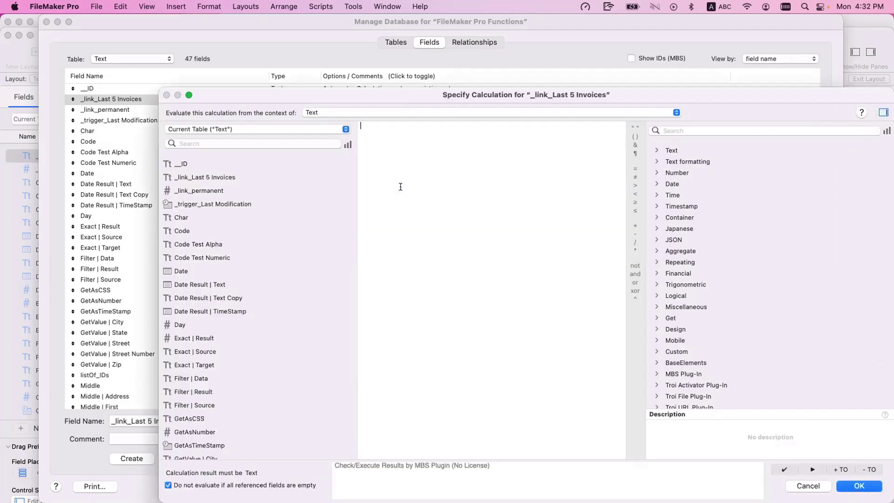
pyautogui.write('Let (')
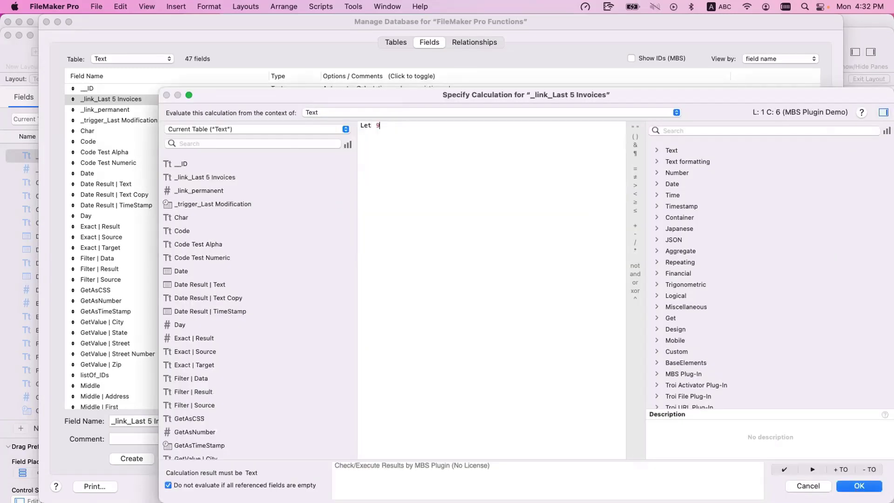
pyautogui.press('Return')
pyautogui.press('Tab')
pyautogui.write('[')
pyautogui.press('Return')
pyautogui.write('trigger = _tri')
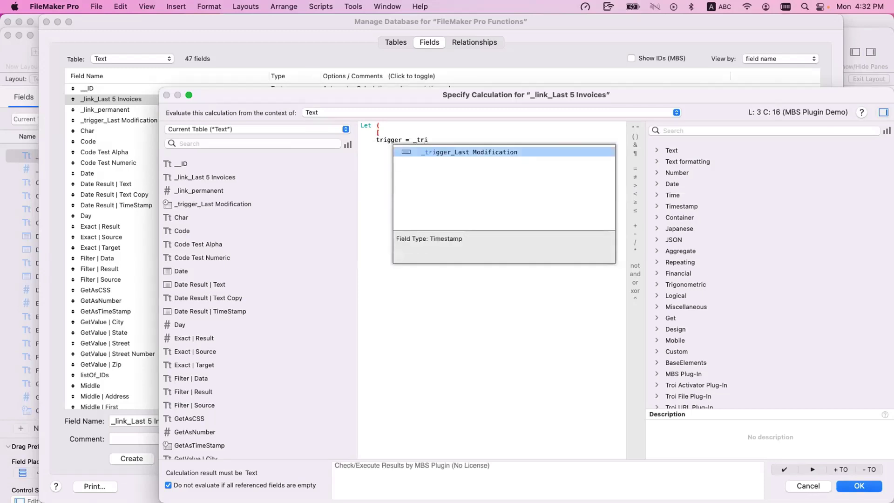
pyautogui.press('Return')
pyautogui.write(';')
pyautogui.press('Return')
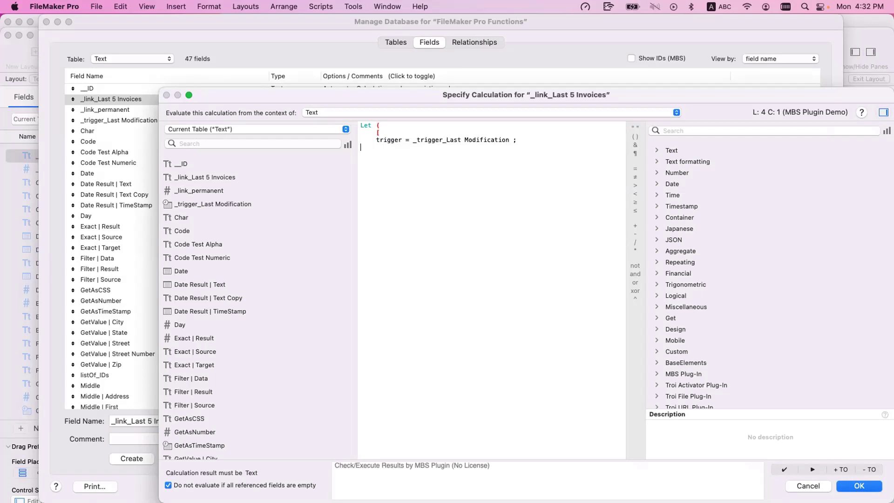
pyautogui.press('Tab')
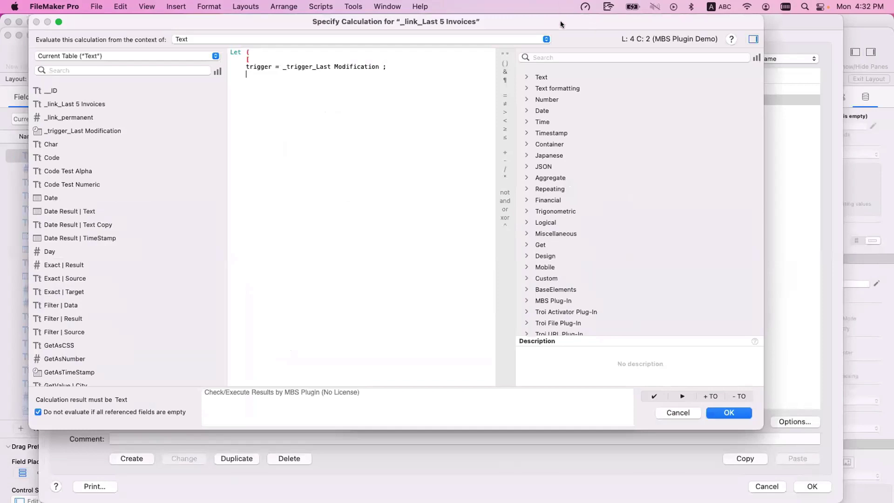
# - Try to accept the unfinished Let calculation
pyautogui.moveTo(560, 21); pyautogui.dragTo(563, 486)
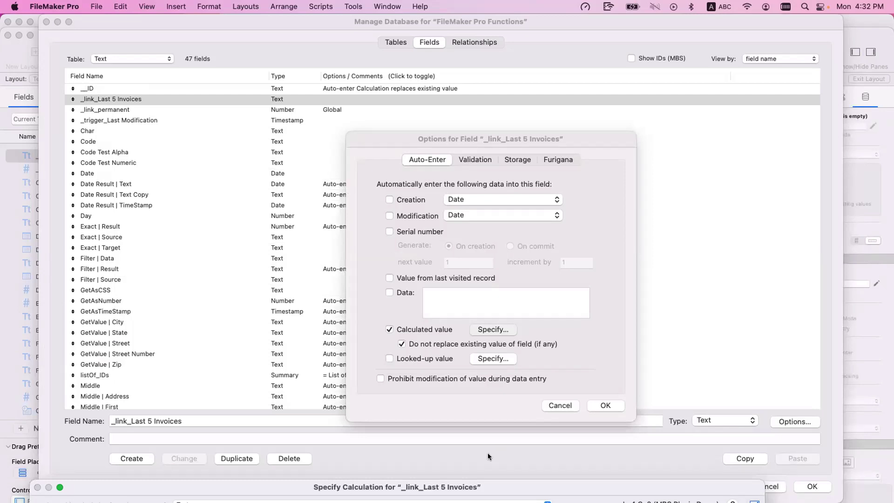
pyautogui.moveTo(485, 486); pyautogui.dragTo(520, 57)
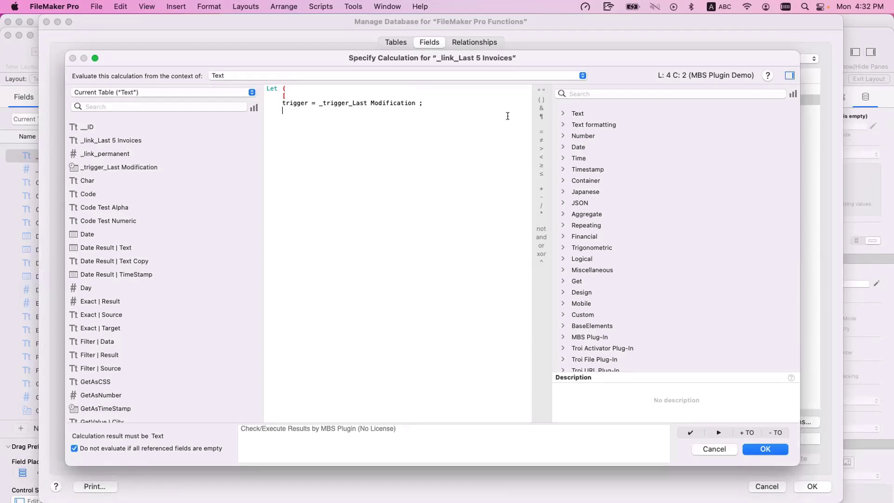
pyautogui.click(760, 449)
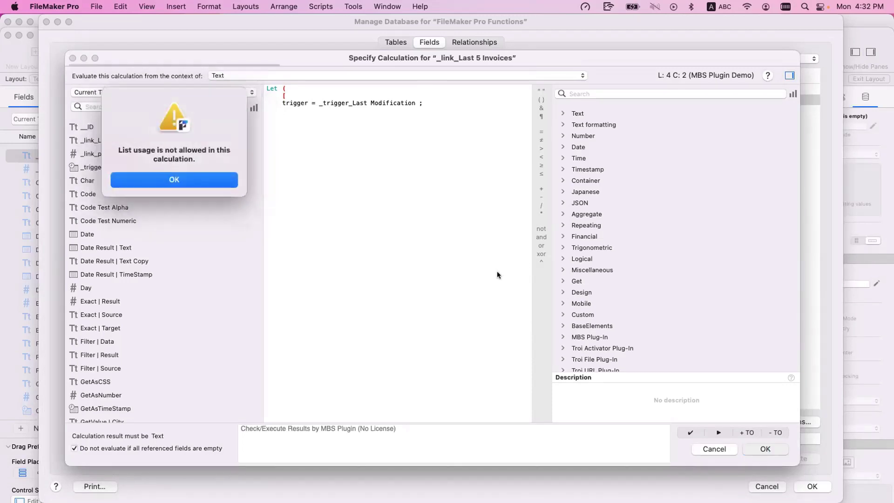
pyautogui.click(225, 182)
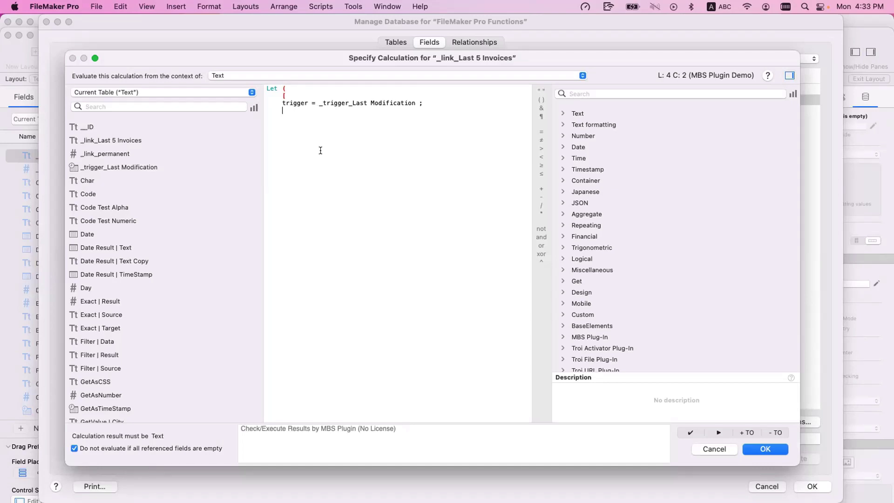
# - Declare listOfInvoices = List ( Invoices::__ID Invoice ) on the line below the trigger variable
pyautogui.write('listOf')
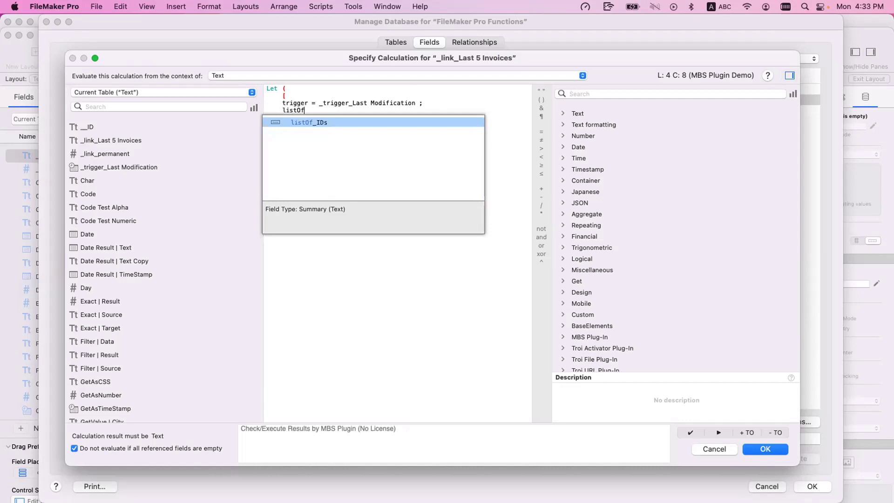
pyautogui.write('Invoi')
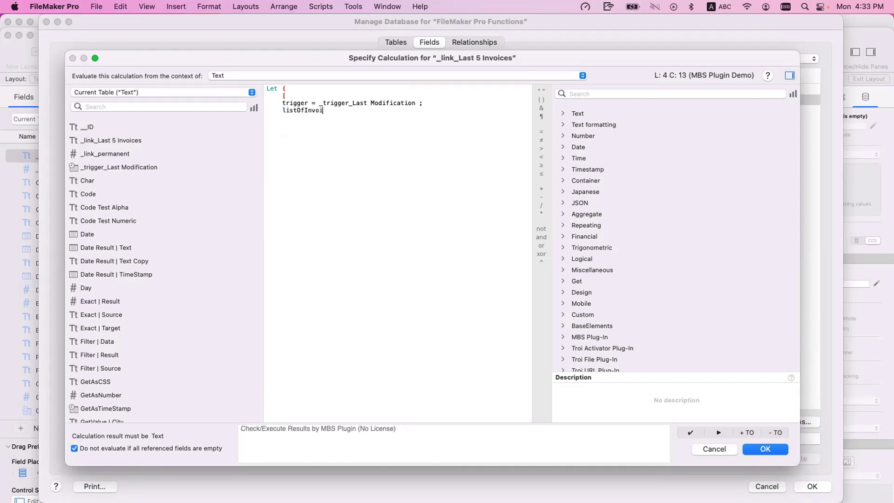
pyautogui.write('ces = List')
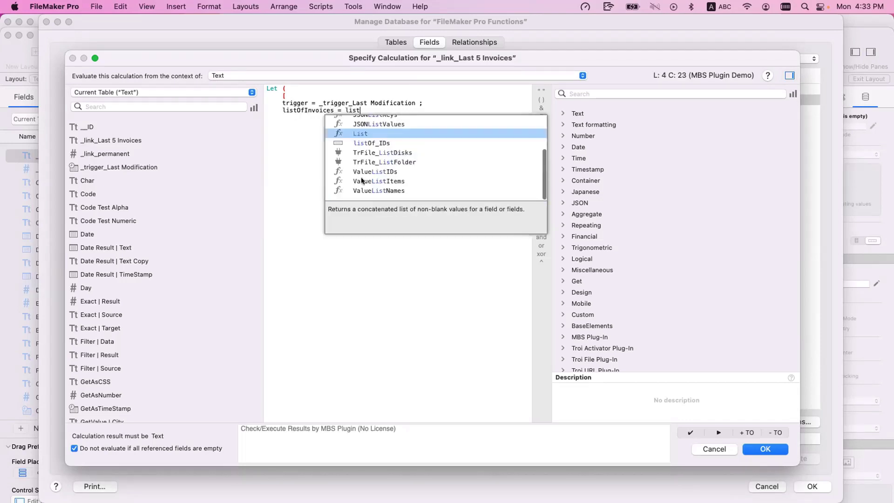
pyautogui.press('Return')
pyautogui.click(128, 93)
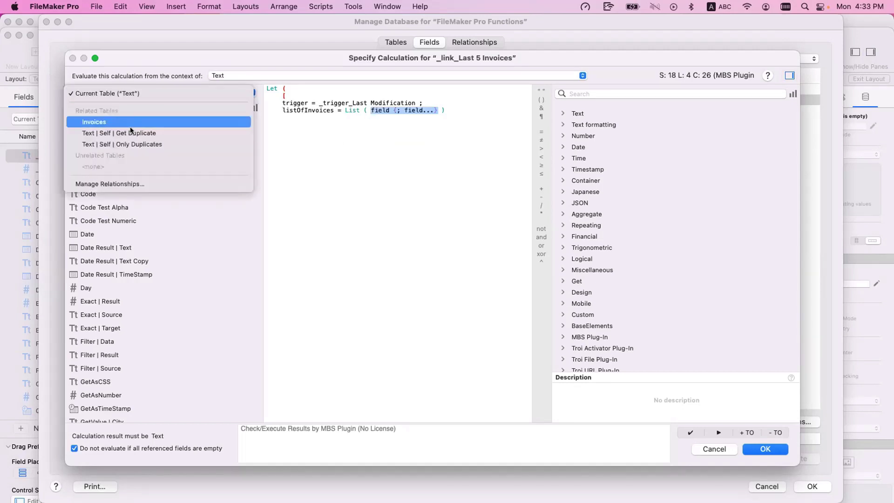
pyautogui.click(130, 124)
pyautogui.doubleClick(101, 127)
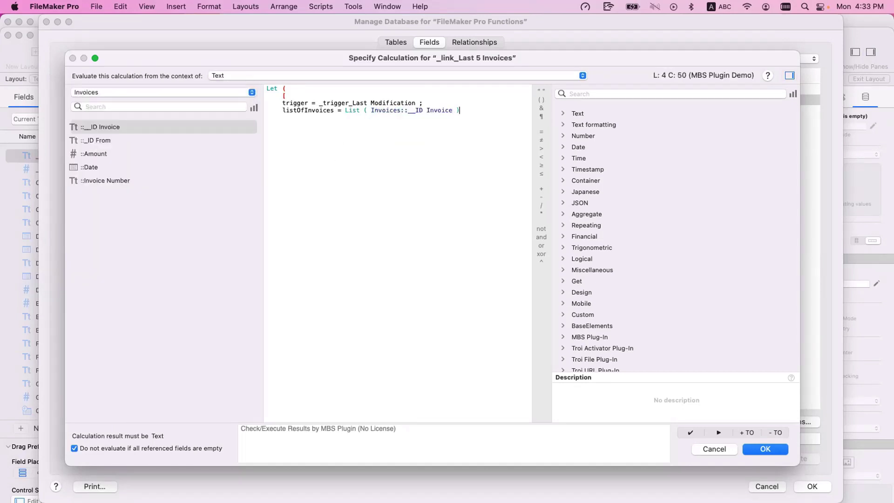
pyautogui.press('Right')
pyautogui.press('Right')
pyautogui.press('Return')
# - Close the variable block with ] ; and insert the RightValues function as the result expression below it
pyautogui.click(563, 113)
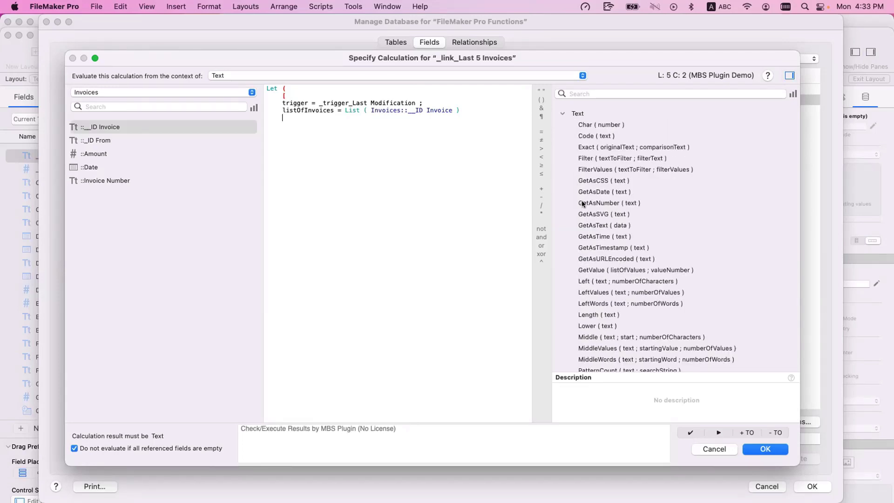
pyautogui.scroll(-3, 613, 332)
pyautogui.scroll(-5, 606, 338)
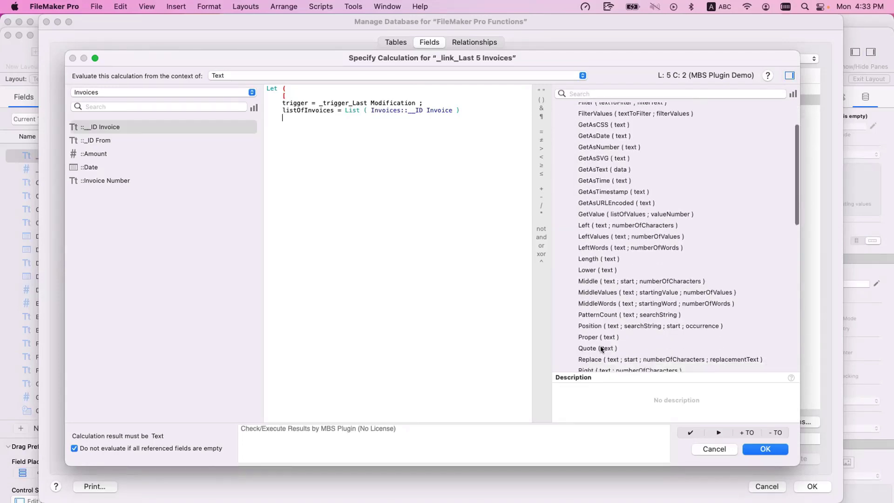
pyautogui.scroll(-1, 602, 353)
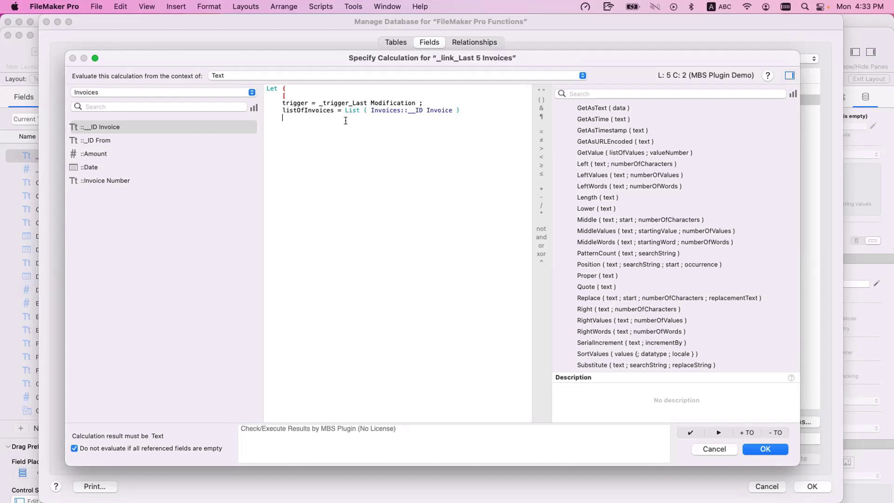
pyautogui.write('] ;')
pyautogui.press('Return')
pyautogui.press('Return')
pyautogui.write('righ')
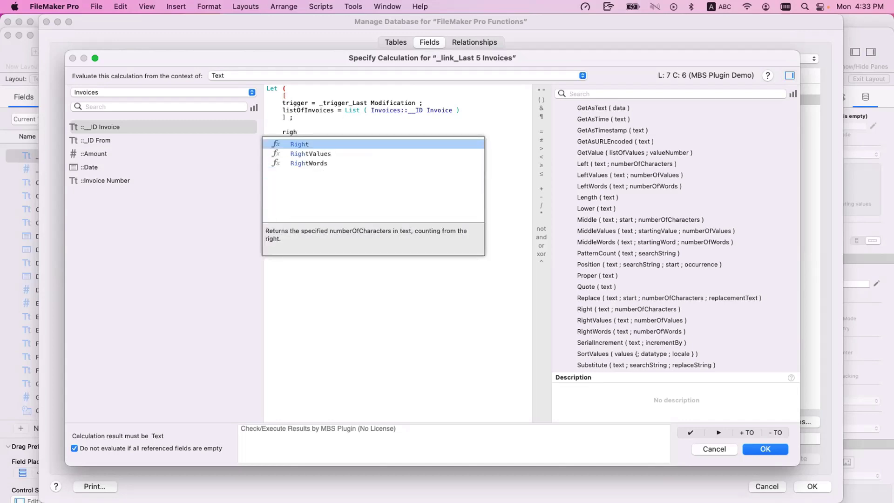
pyautogui.press('Down')
pyautogui.press('Return')
# - Set the RightValues arguments to listOfInvoices as the text and 5 as the number of values
pyautogui.doubleClick(312, 109)
pyautogui.press('super+c')
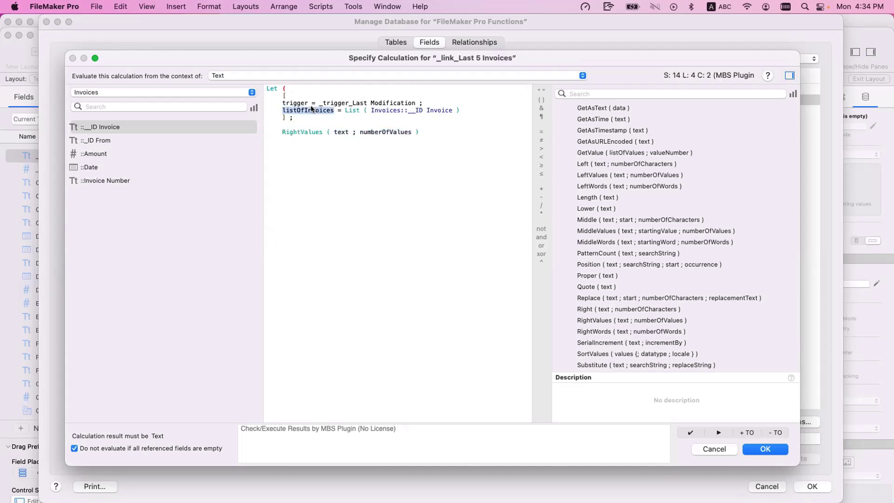
pyautogui.doubleClick(341, 132)
pyautogui.press('super+v')
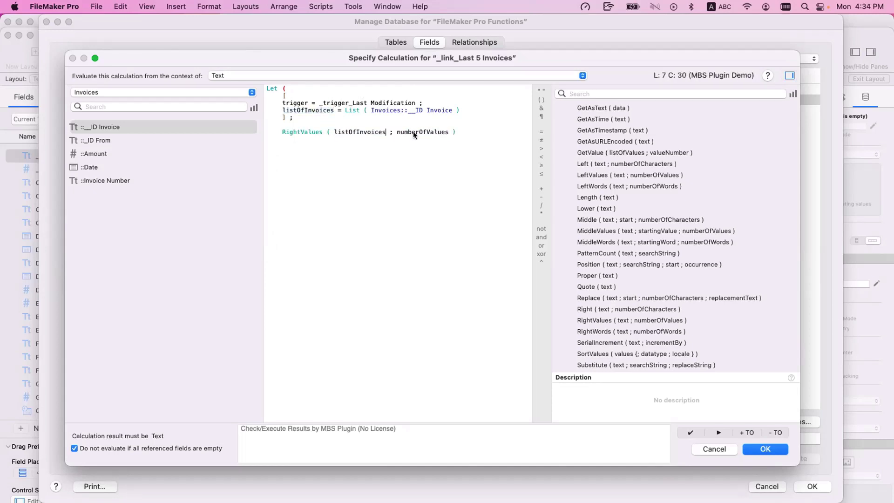
pyautogui.doubleClick(416, 133)
pyautogui.write('5')
# - Close the Let function with a parenthesis and let the calculated value replace existing values in _link_Last 5 Invoices
pyautogui.press('Right')
pyautogui.press('Right')
pyautogui.press('Return')
pyautogui.press('Return')
pyautogui.press('Tab')
pyautogui.write(')')
pyautogui.press('KP_Enter')
pyautogui.click(494, 341)
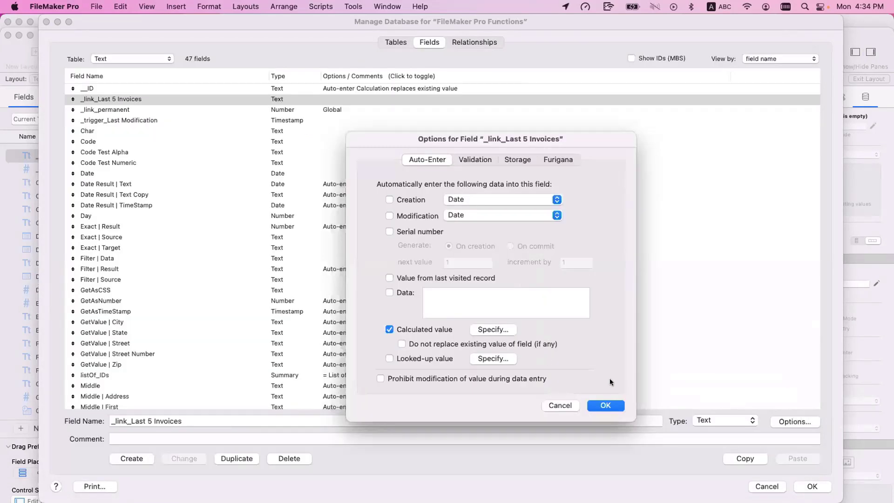
pyautogui.click(607, 405)
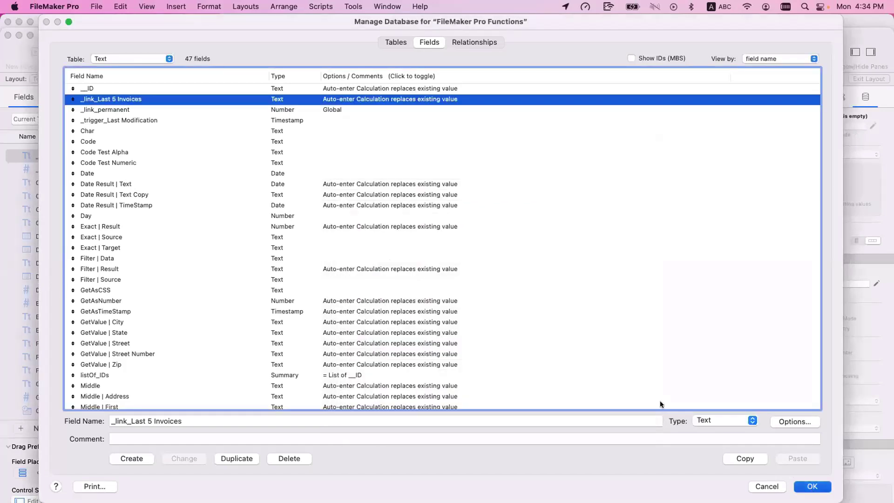
# - Save the database changes and place the _trigger_Last Modification field with its label beside the Text field
pyautogui.press('Return')
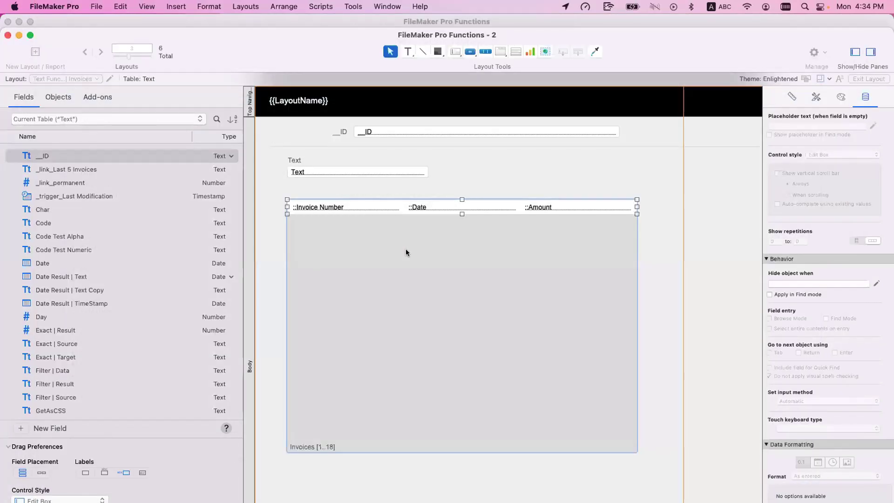
pyautogui.click(401, 186)
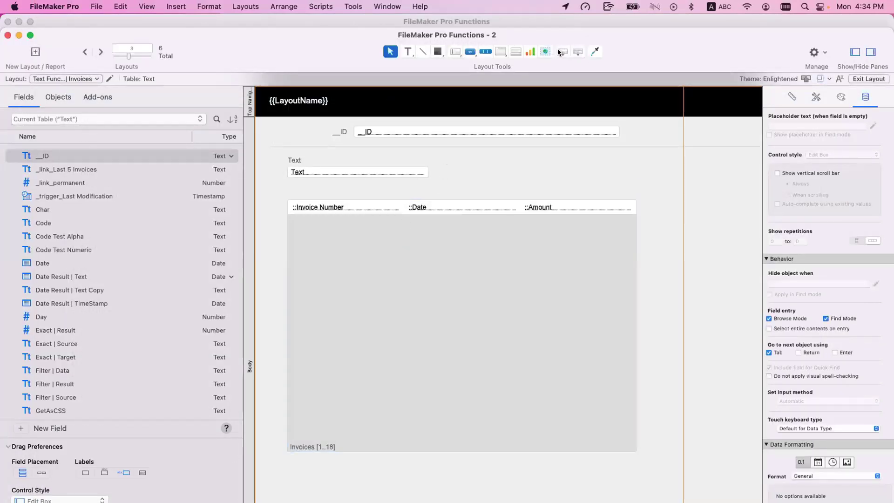
pyautogui.moveTo(560, 51); pyautogui.dragTo(535, 160)
pyautogui.press('Return')
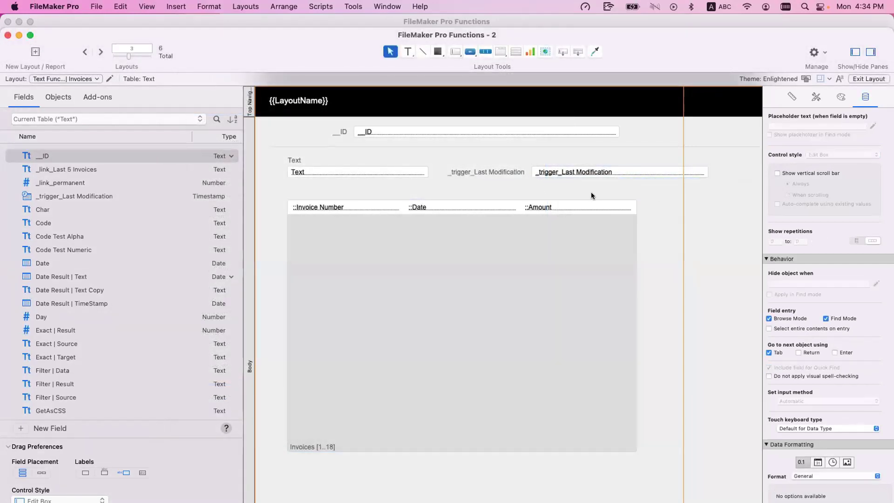
# - Place the _link_Last 5 Invoices field without a label beside the invoices portal and enlarge it into a tall multi-line box
pyautogui.hscroll(5, 559, 205)
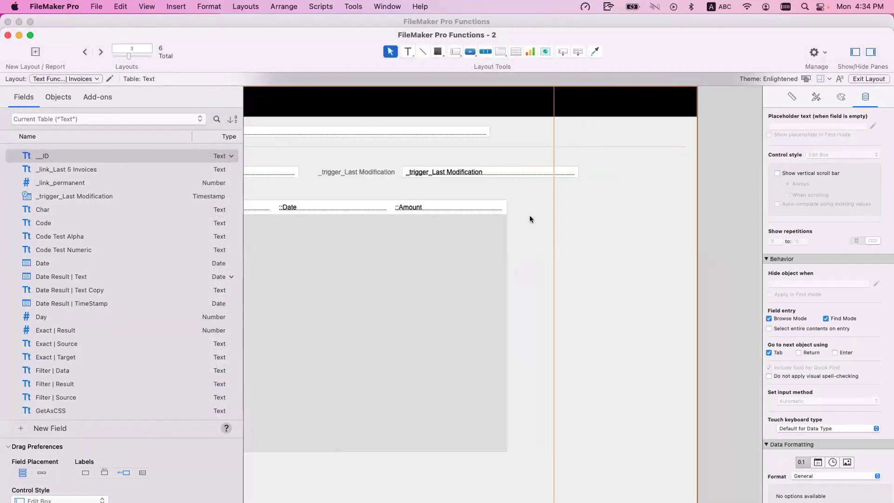
pyautogui.hscroll(-5, 408, 263)
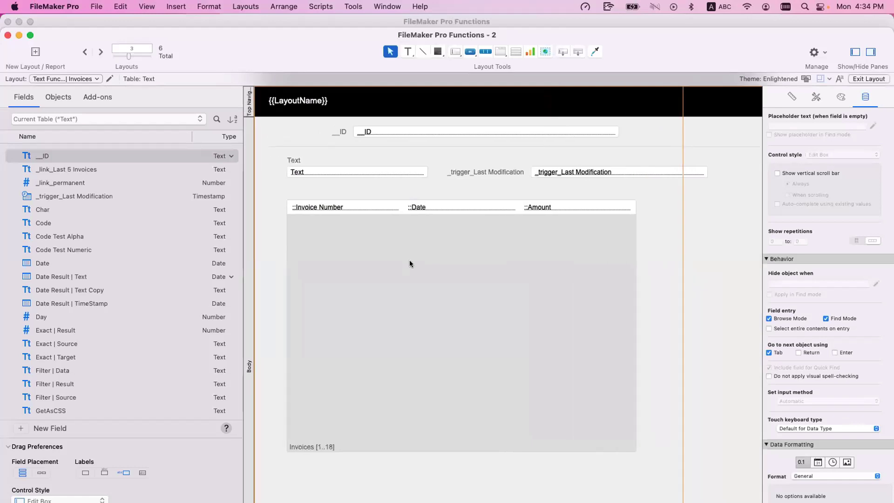
pyautogui.hscroll(5, 383, 254)
pyautogui.moveTo(563, 52); pyautogui.dragTo(555, 195)
pyautogui.click(534, 417)
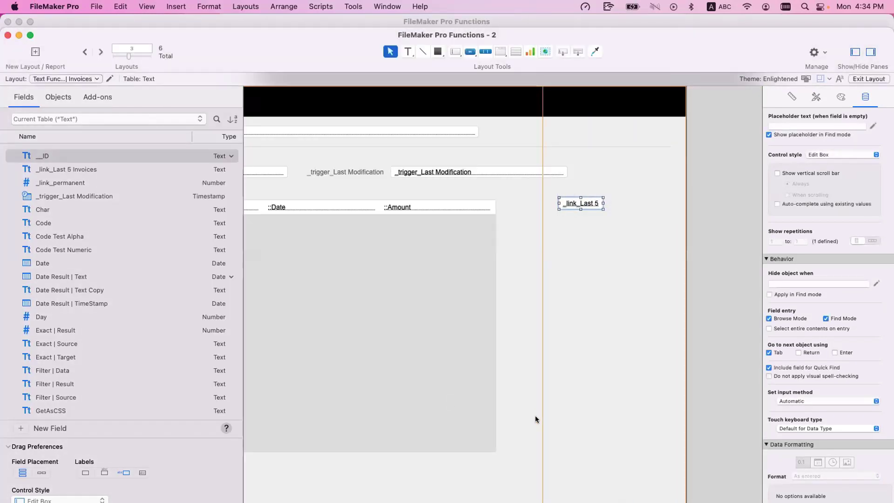
pyautogui.moveTo(603, 210); pyautogui.dragTo(679, 365)
pyautogui.moveTo(641, 336); pyautogui.dragTo(610, 335)
# - In Browse mode, fill _trigger_Last Modification with the current timestamp, 1/29/2024 4:34:42 PM, and commit the record
pyautogui.press('super+b')
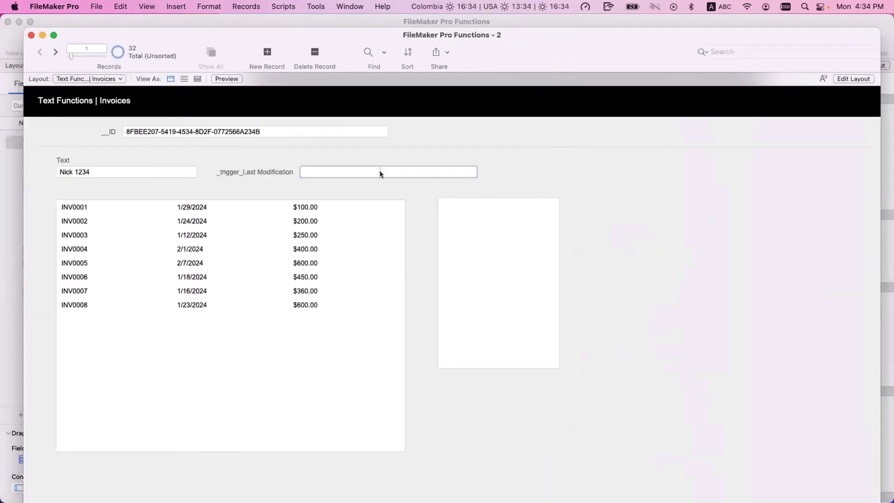
pyautogui.click(380, 171)
pyautogui.click(401, 156)
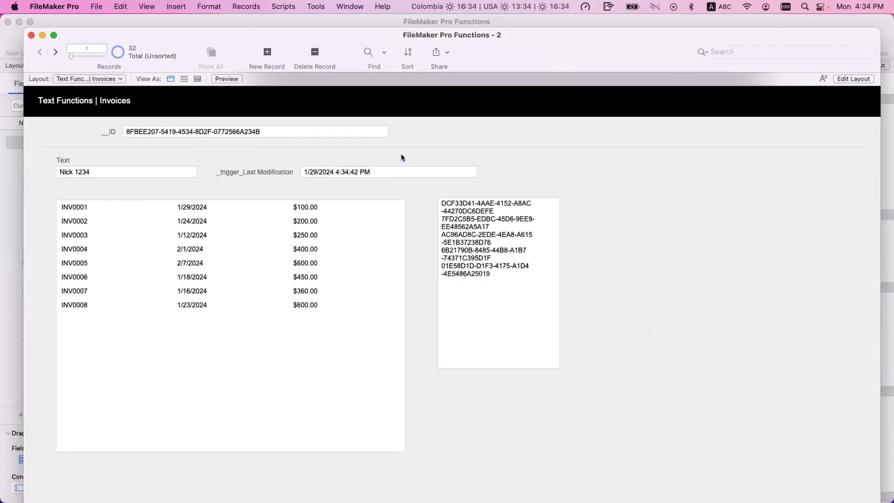
# - Widen the _link_Last 5 Invoices field so each ID fits on one line, and check its list in Browse mode
pyautogui.press('super+l')
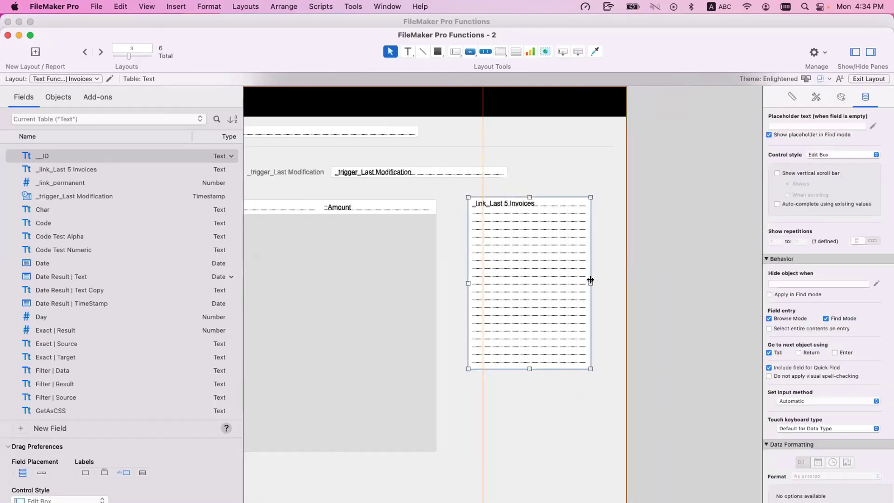
pyautogui.click(601, 282)
pyautogui.press('super+b')
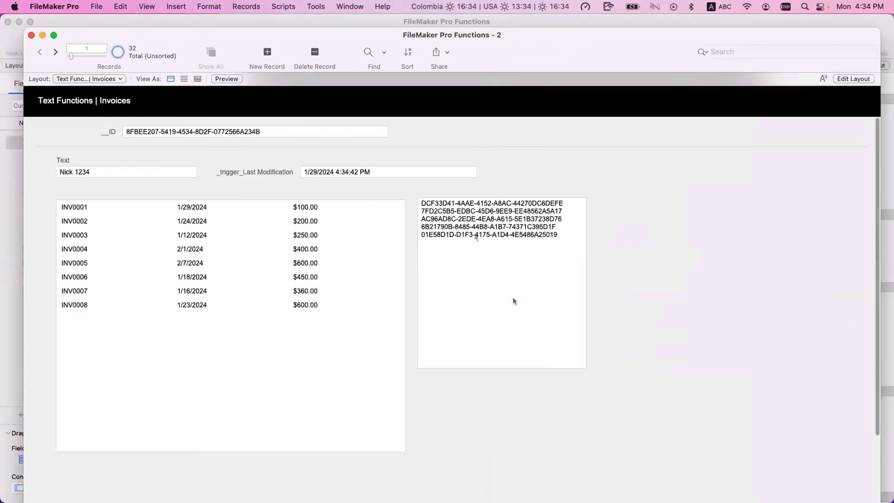
pyautogui.moveTo(552, 233); pyautogui.dragTo(426, 184)
pyautogui.click(345, 202)
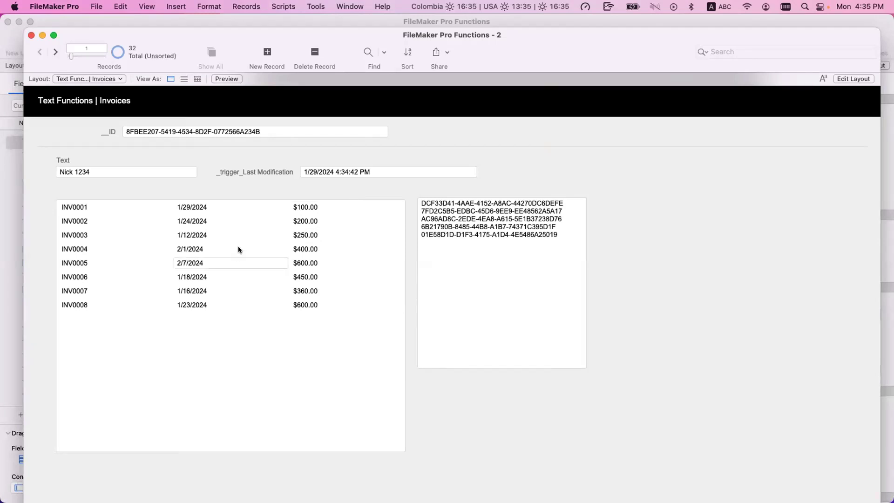
# - In the relationships graph, rename the Invoices table occurrence as Invoices | All
pyautogui.press('super+shift+d')
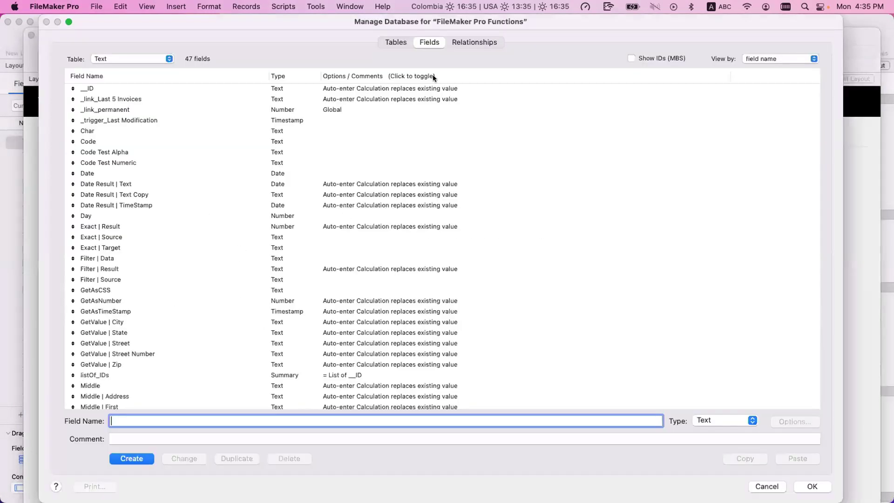
pyautogui.click(475, 42)
pyautogui.doubleClick(222, 140)
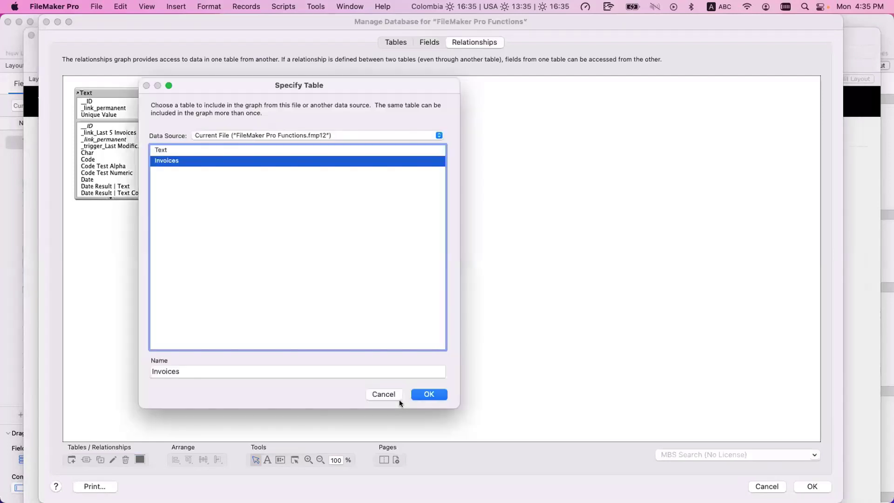
pyautogui.click(271, 370)
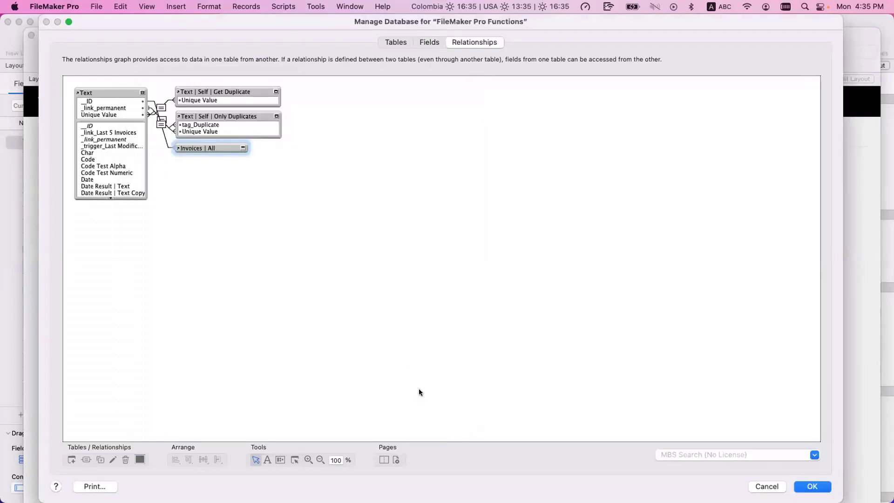
pyautogui.click(419, 394)
# - Duplicate the Invoices | All table occurrence below the original and name the copy Invoices | Last 5
pyautogui.moveTo(201, 144); pyautogui.dragTo(200, 155)
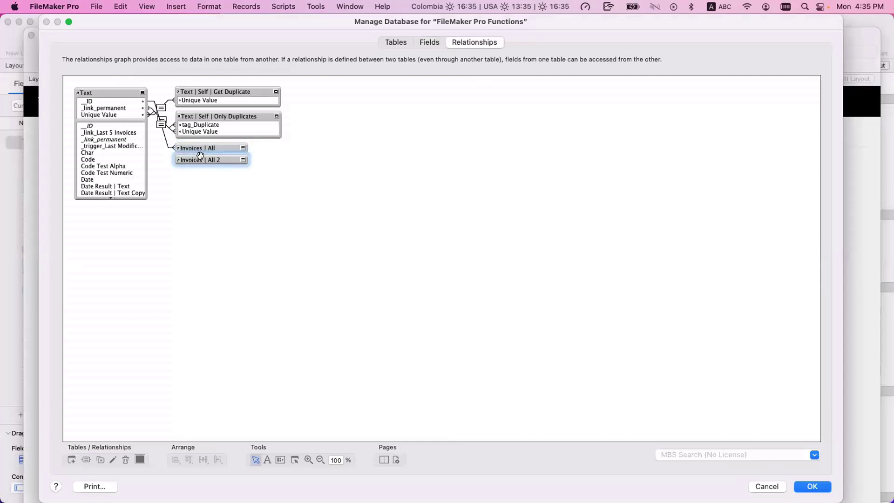
pyautogui.doubleClick(225, 157)
pyautogui.click(250, 367)
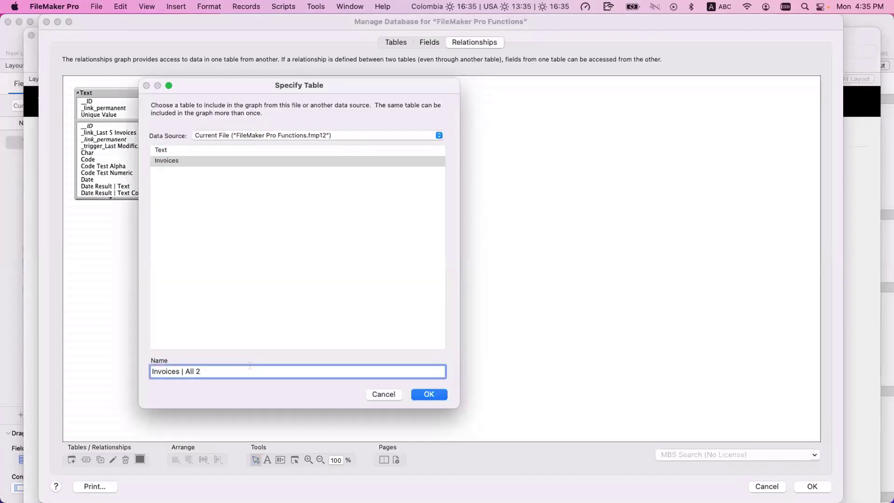
pyautogui.press('BackSpace')
pyautogui.press('BackSpace')
pyautogui.press('BackSpace')
pyautogui.press('BackSpace')
pyautogui.press('BackSpace')
pyautogui.write('Last 5')
pyautogui.press('Return')
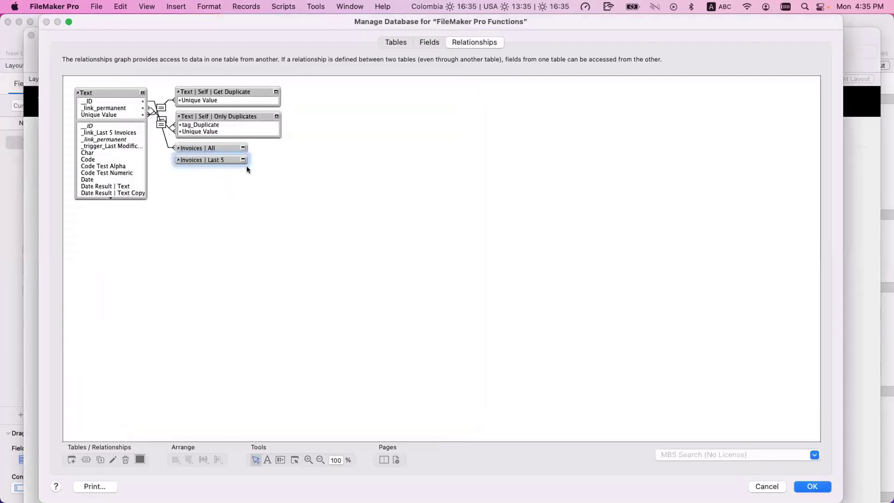
# - Relate Text's _link_Last 5 Invoices to __ID Invoice in Invoices | Last 5, collapse that occurrence and save the database changes
pyautogui.click(242, 160)
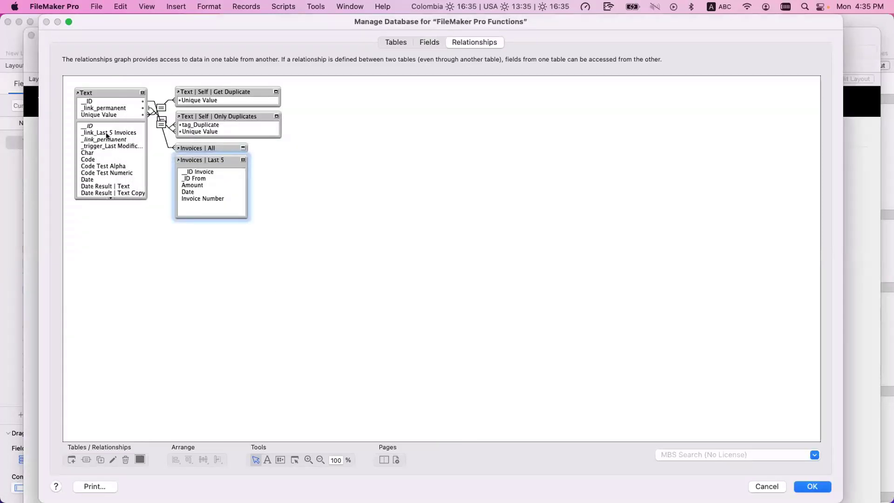
pyautogui.moveTo(106, 134); pyautogui.dragTo(183, 172)
pyautogui.click(243, 160)
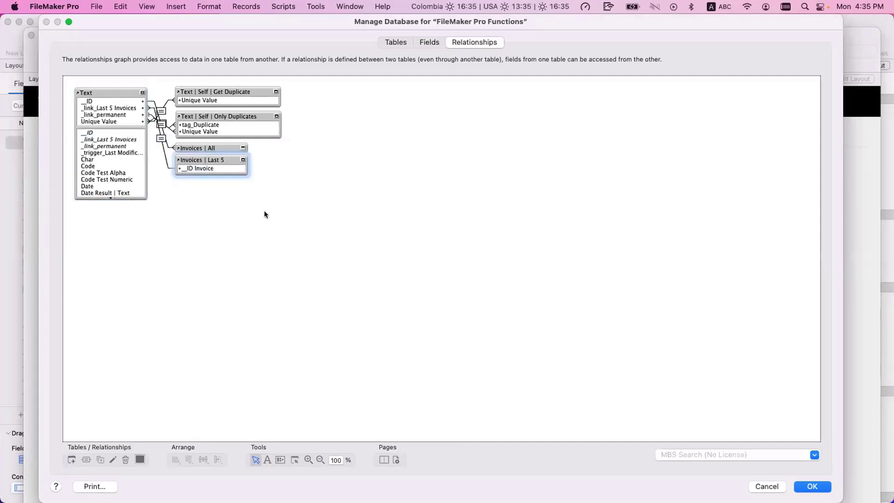
pyautogui.click(813, 487)
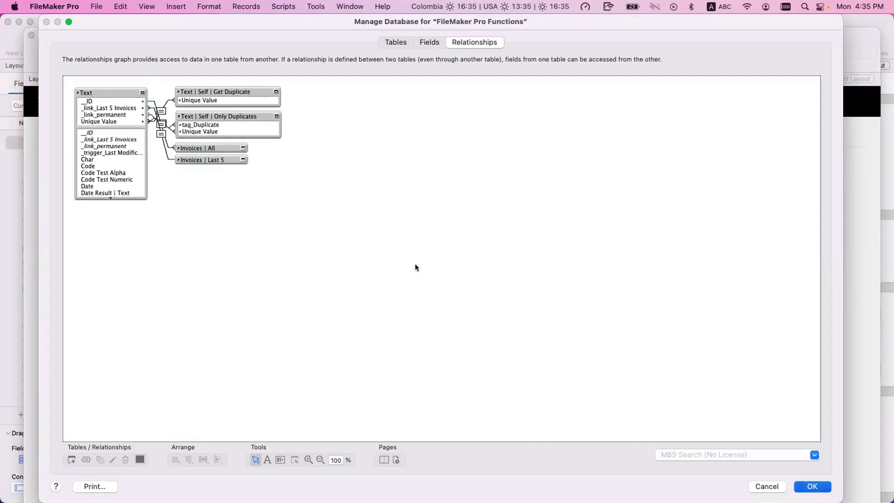
# - In Layout mode, draw a tab control over the invoices portal and create its first tab, All Invoice
pyautogui.press('super+l')
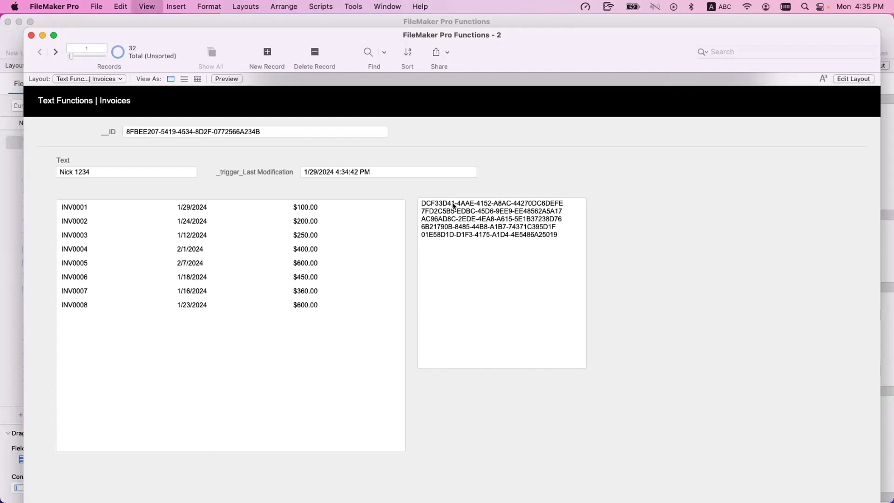
pyautogui.hscroll(2, 255, 335)
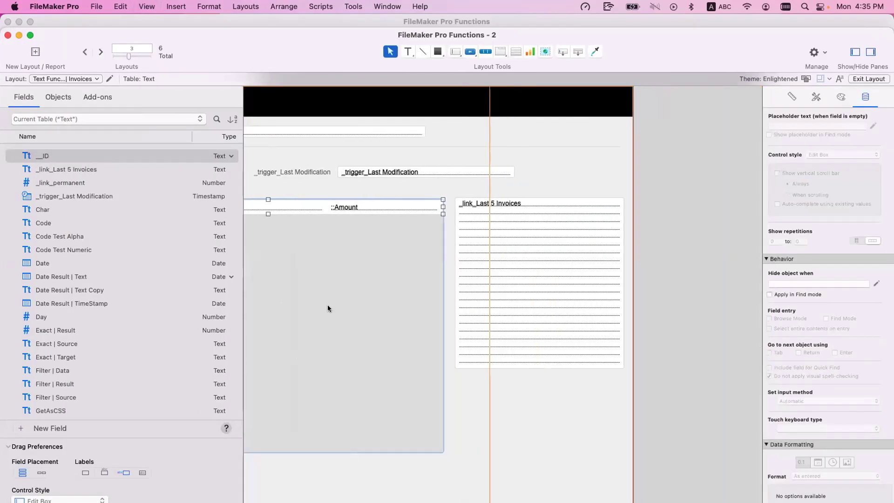
pyautogui.hscroll(-8, 312, 282)
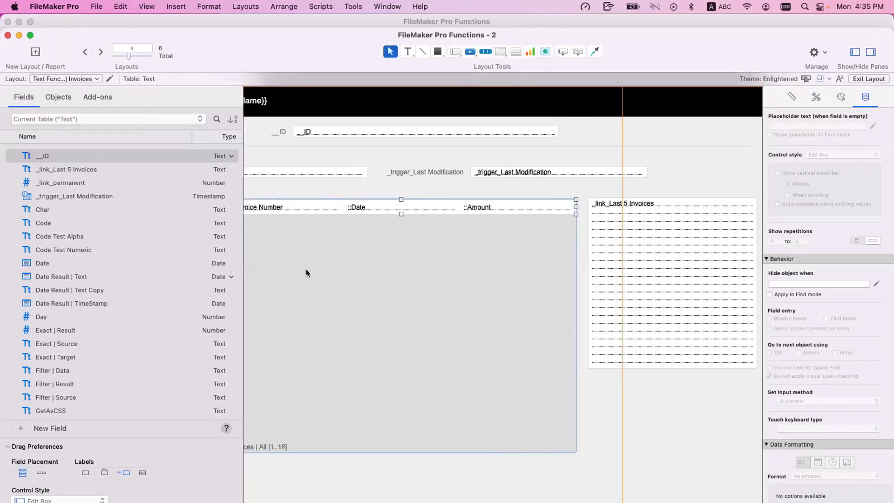
pyautogui.moveTo(305, 271); pyautogui.dragTo(406, 233)
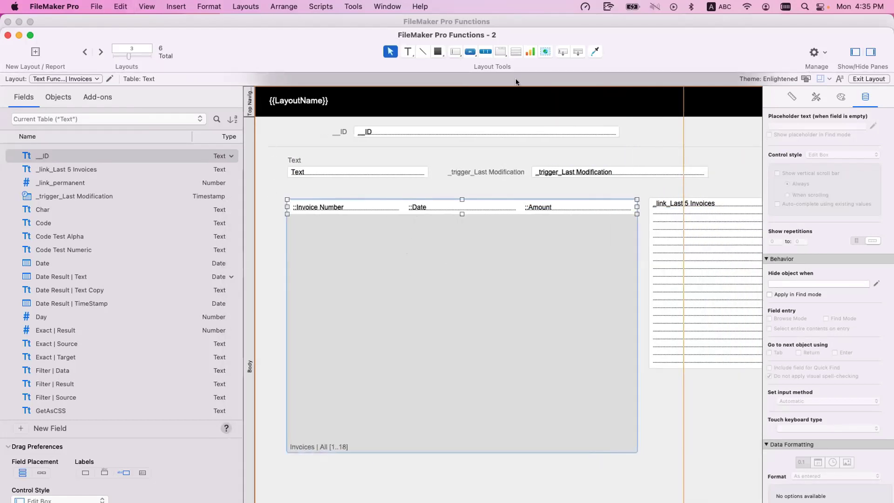
pyautogui.click(501, 52)
pyautogui.moveTo(276, 196)
pyautogui.mouseDown()
pyautogui.moveTo(384, 360)
pyautogui.moveTo(518, 477)
pyautogui.moveTo(562, 476)
pyautogui.mouseUp()
pyautogui.write('A')
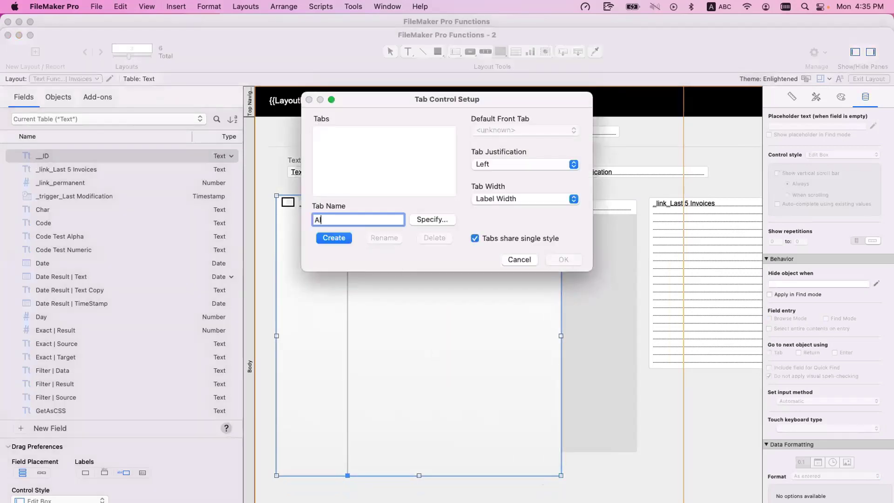
pyautogui.write('ll invoice')
pyautogui.hotkey('alt', 'shift', 'Left')
pyautogui.write('Invoice')
pyautogui.click(329, 239)
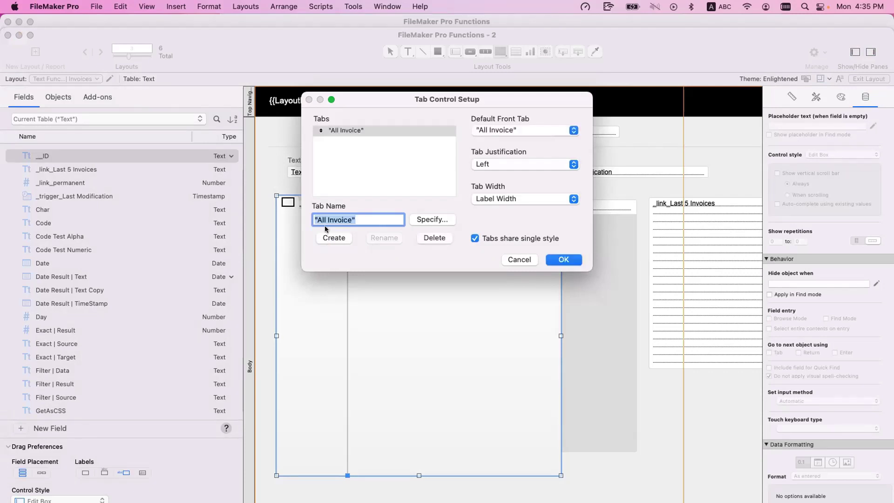
# - Add a second tab named Last 5 Invoice to the tab control
pyautogui.doubleClick(323, 220)
pyautogui.write('Las')
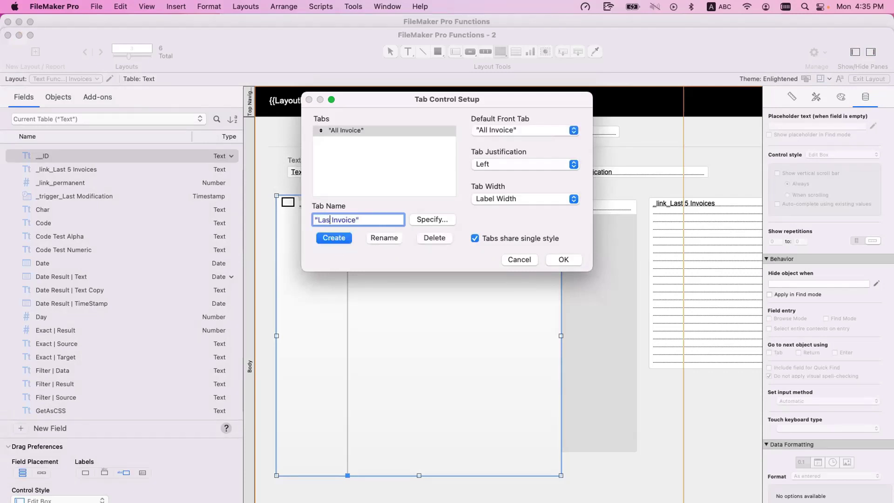
pyautogui.write('t 5')
pyautogui.click(336, 239)
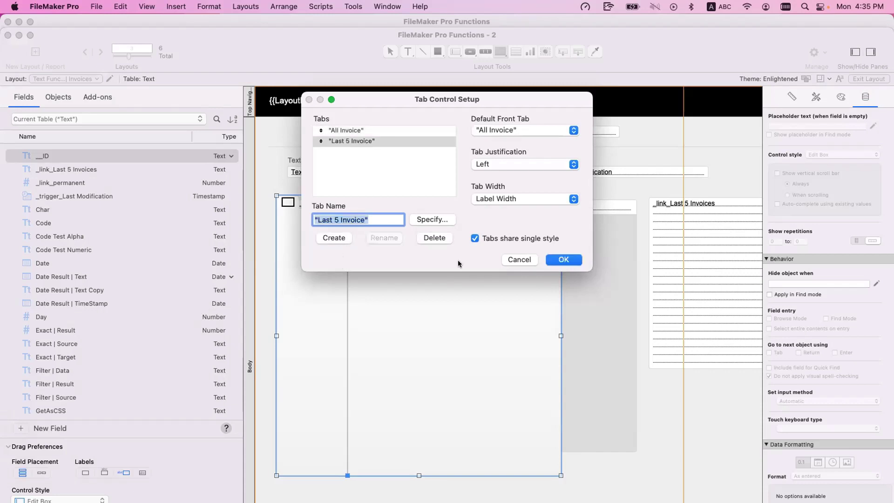
# - Rename the two tabs as Last 5 Invoices and All Invoices, and accept the tab control setup
pyautogui.click(363, 219)
pyautogui.write('s')
pyautogui.click(386, 237)
pyautogui.click(354, 131)
pyautogui.click(366, 218)
pyautogui.write('s')
pyautogui.click(384, 238)
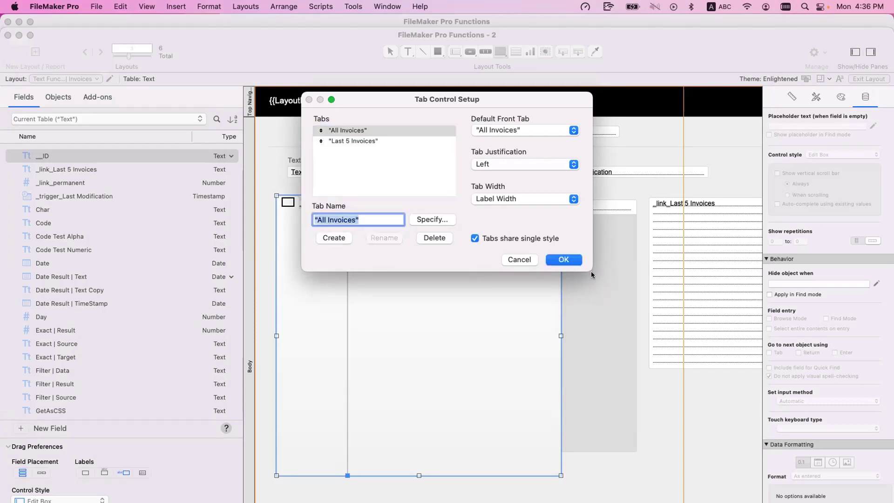
pyautogui.click(563, 260)
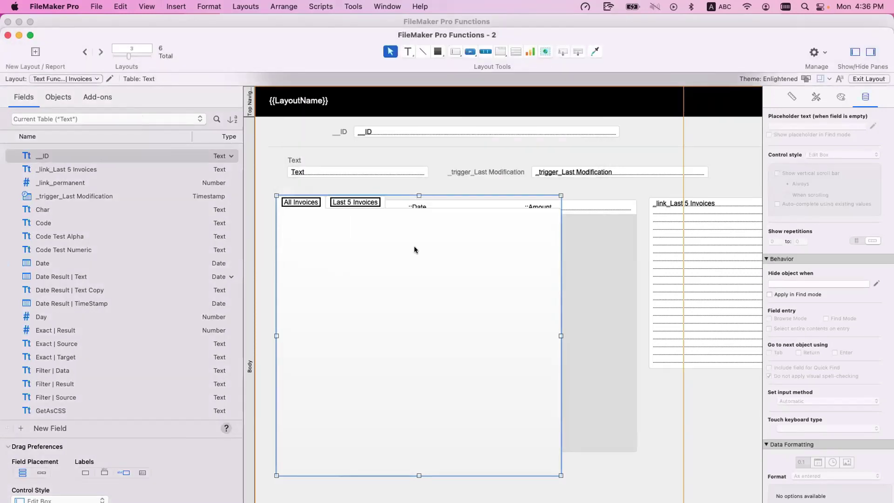
# - Reposition and widen the tab control to cover the whole invoices portal, and send it backward
pyautogui.moveTo(412, 246); pyautogui.dragTo(423, 244)
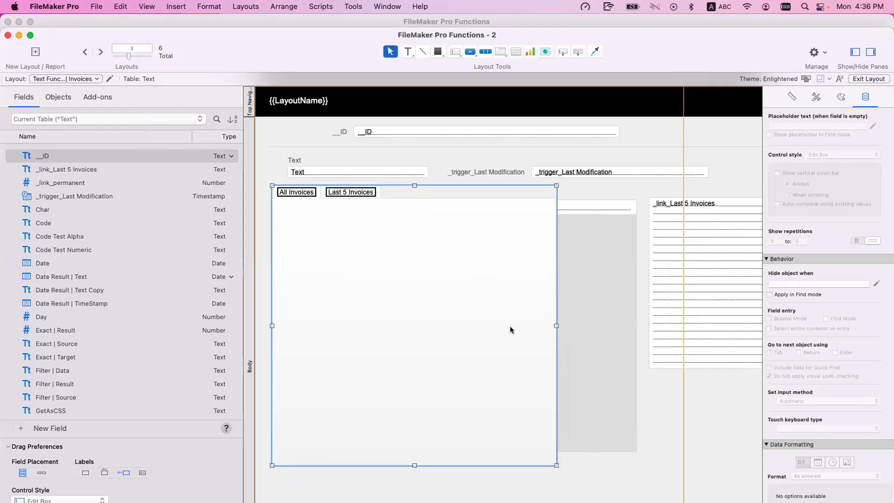
pyautogui.moveTo(555, 332); pyautogui.dragTo(659, 330)
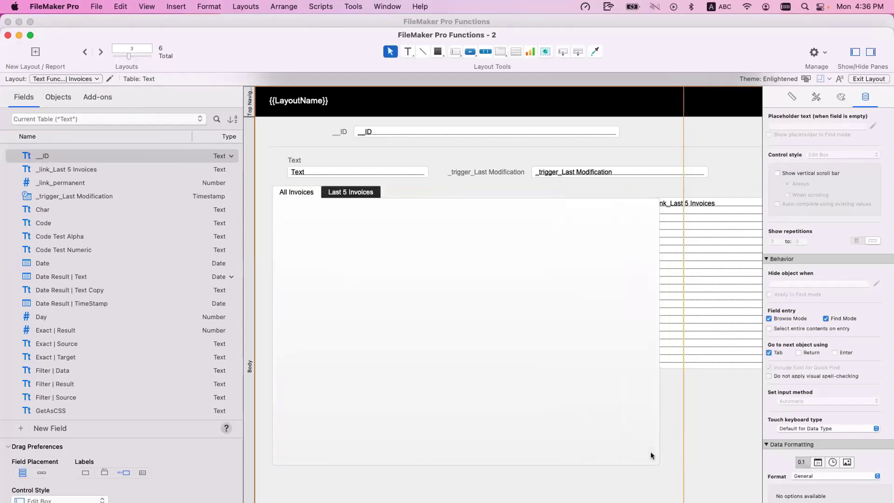
pyautogui.click(439, 331)
pyautogui.click(246, 7)
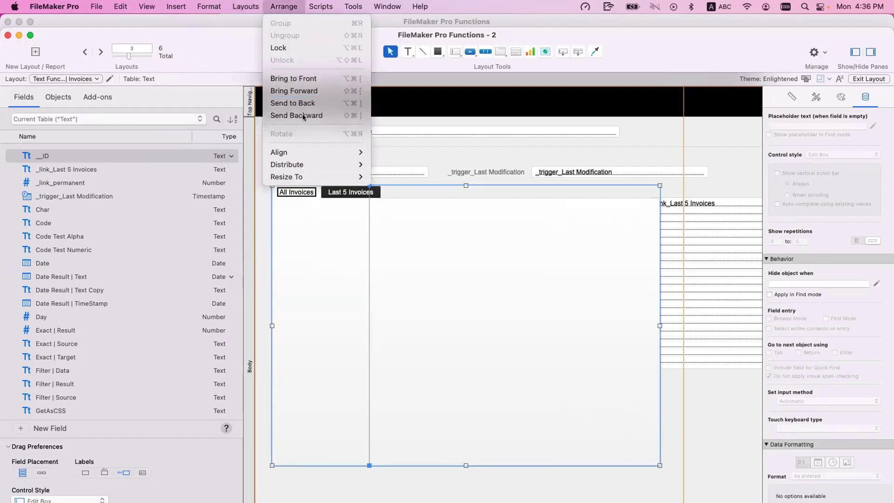
pyautogui.click(303, 116)
# - Move the Invoices | All portal inside the All Invoices tab, to x 44 pt and y 215 pt
pyautogui.click(423, 266)
pyautogui.moveTo(423, 266); pyautogui.dragTo(415, 273)
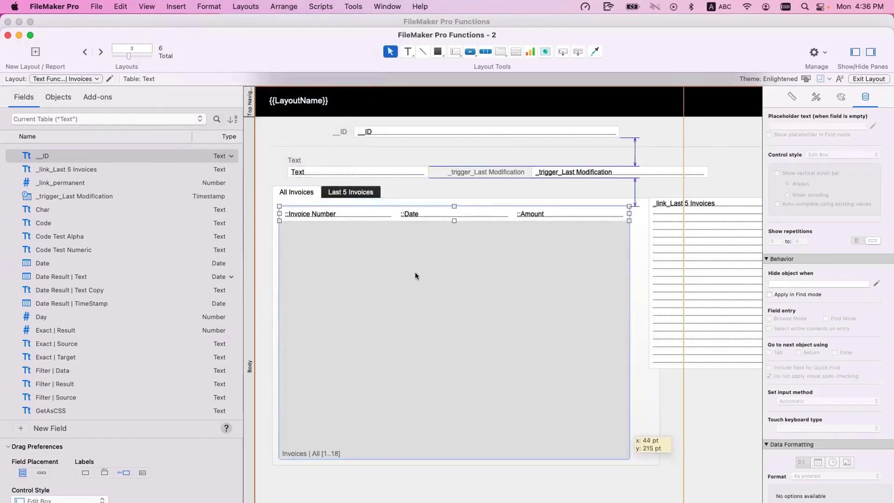
pyautogui.click(638, 298)
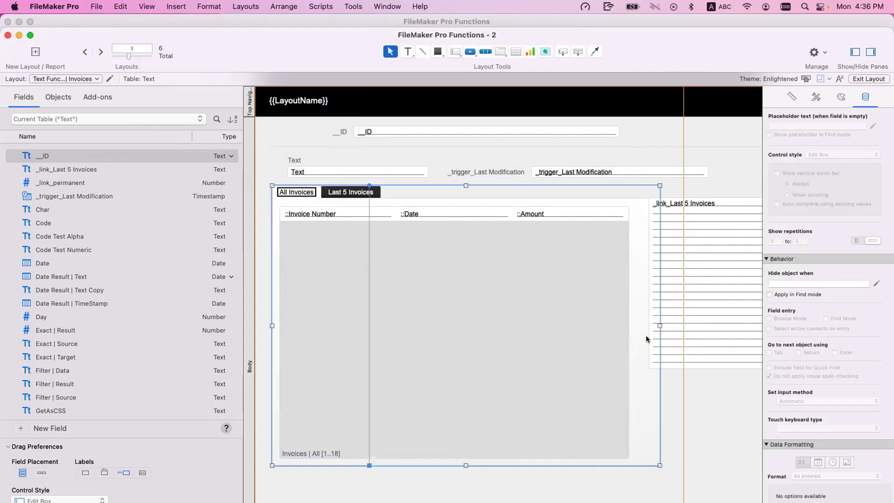
# - Narrow the tab control to fit around the invoices portal, and place a matching copy of the portal on the Last 5 Invoices tab
pyautogui.moveTo(655, 322); pyautogui.dragTo(636, 326)
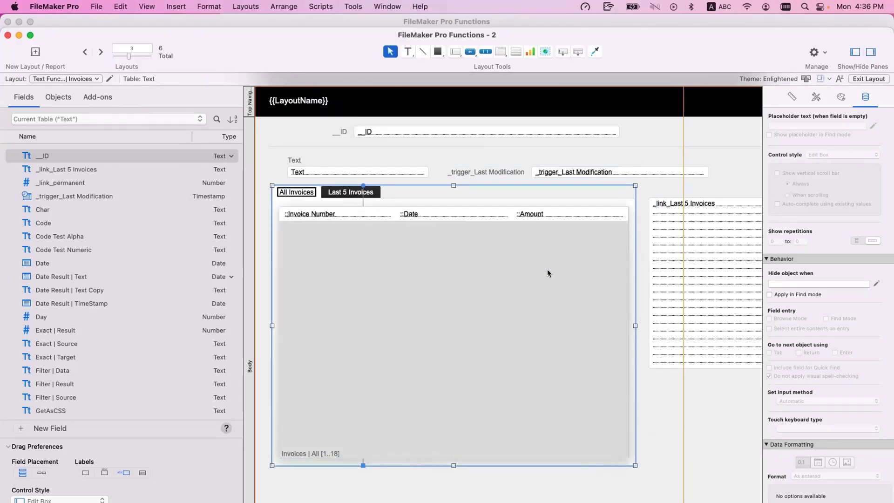
pyautogui.click(335, 257)
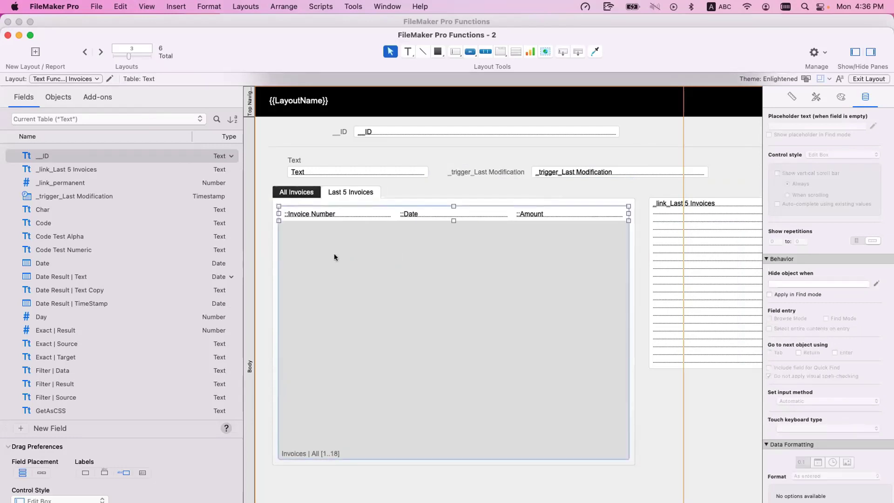
pyautogui.click(329, 236)
pyautogui.click(333, 226)
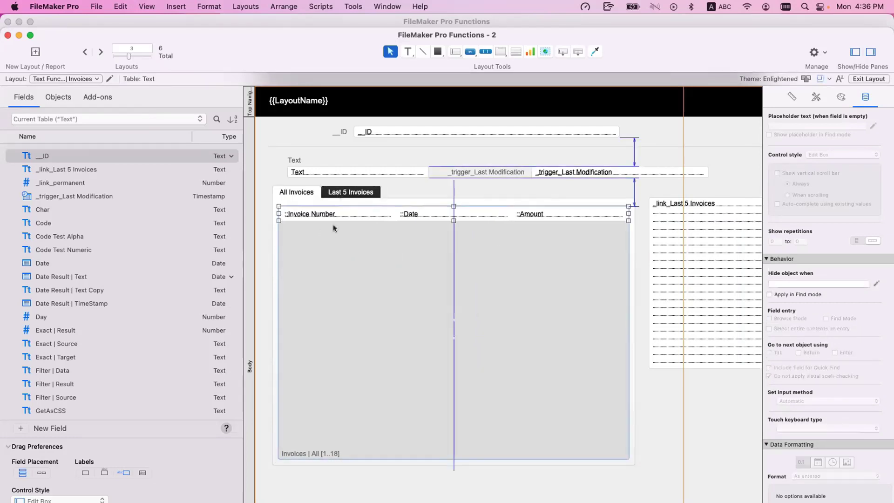
# - Set the portal on the Last 5 Invoices tab to show records from Invoices | Last 5
pyautogui.doubleClick(349, 259)
pyautogui.click(456, 114)
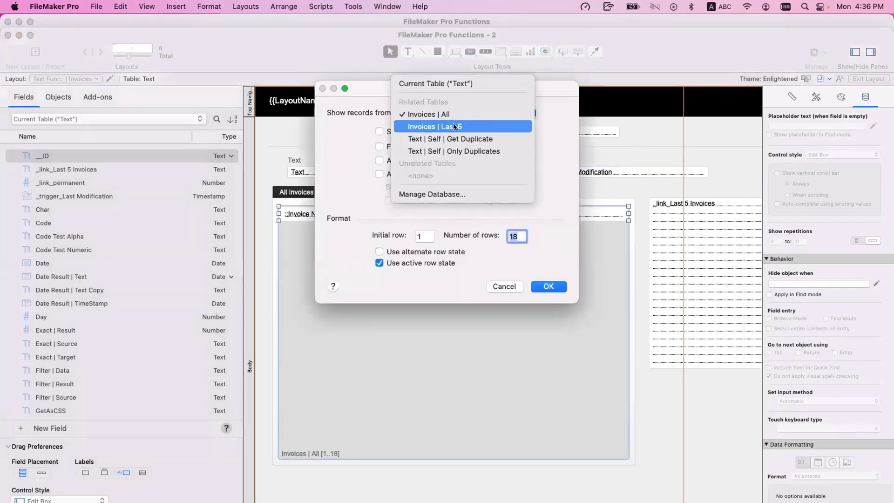
pyautogui.click(454, 127)
pyautogui.press('Return')
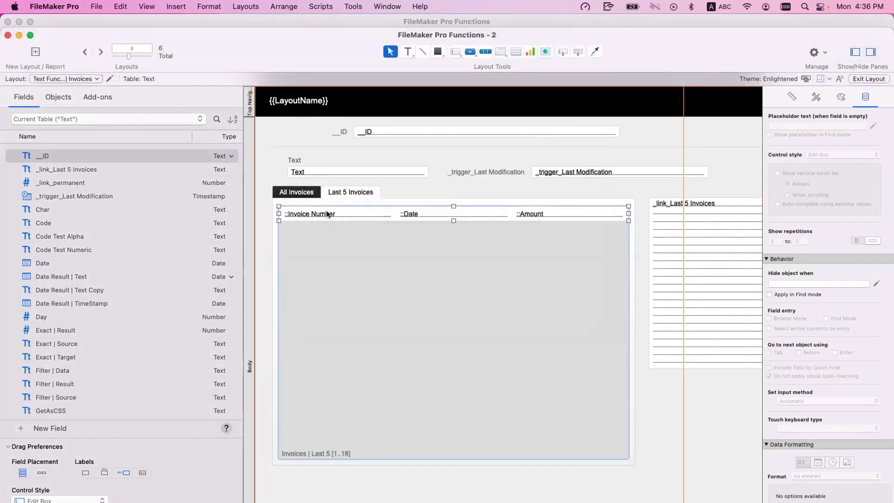
# - Repoint the Invoice Number, Date and Amount fields in the Last 5 Invoices portal to the Invoices | Last 5 table occurrence
pyautogui.doubleClick(327, 214)
pyautogui.click(374, 109)
pyautogui.click(374, 116)
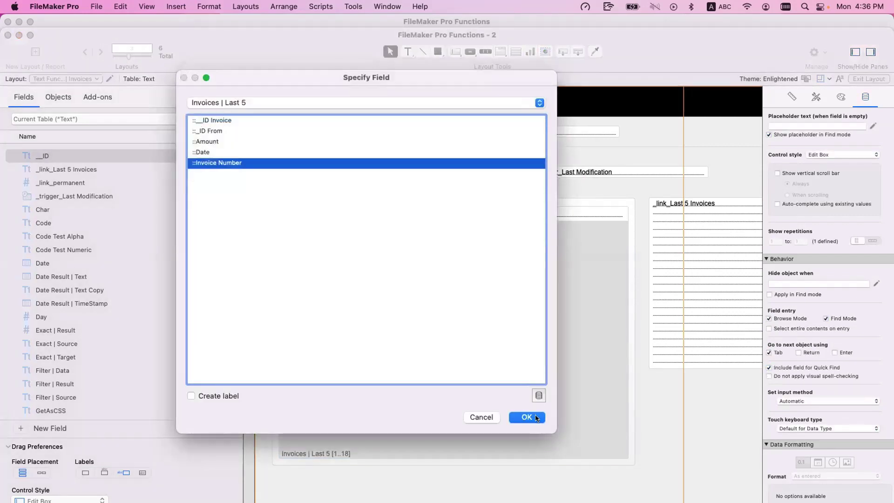
pyautogui.click(527, 417)
pyautogui.click(423, 213)
pyautogui.doubleClick(424, 213)
pyautogui.click(364, 102)
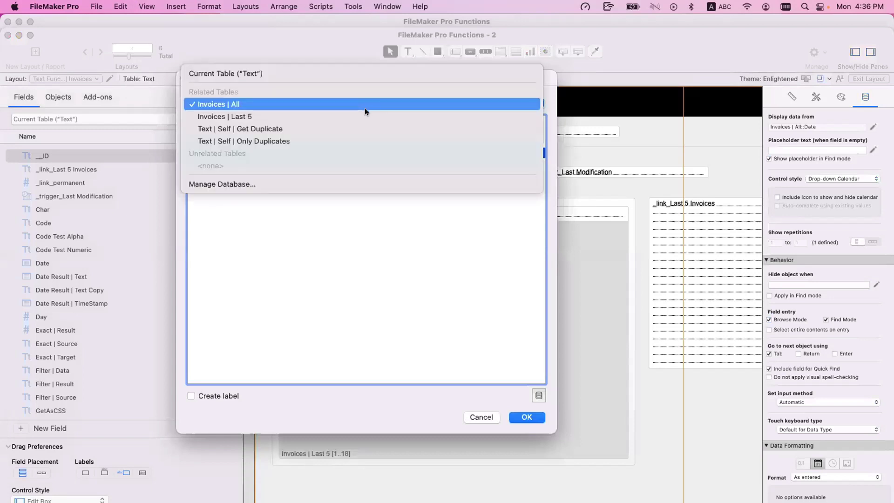
pyautogui.click(372, 117)
pyautogui.click(526, 417)
pyautogui.doubleClick(530, 214)
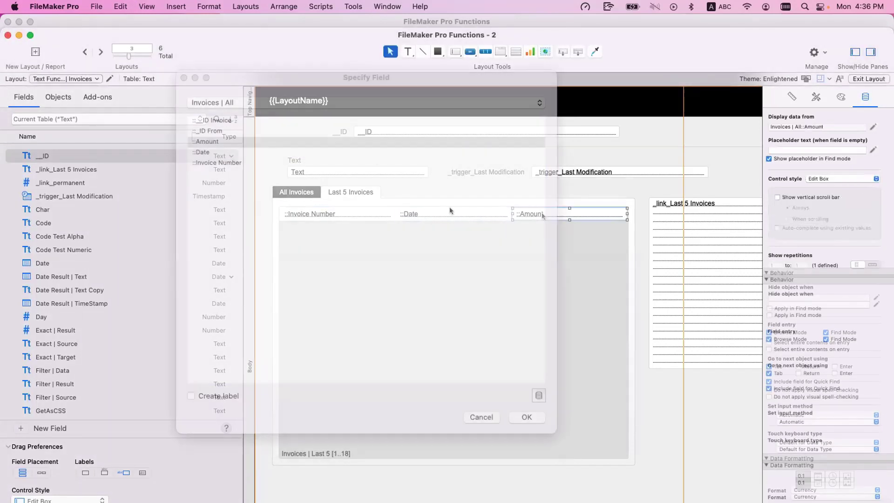
pyautogui.press('Return')
# - Switch to Browse mode and compare the Last 5 Invoices and All Invoices tabs with the linked invoice IDs
pyautogui.press('super+b')
pyautogui.click(119, 192)
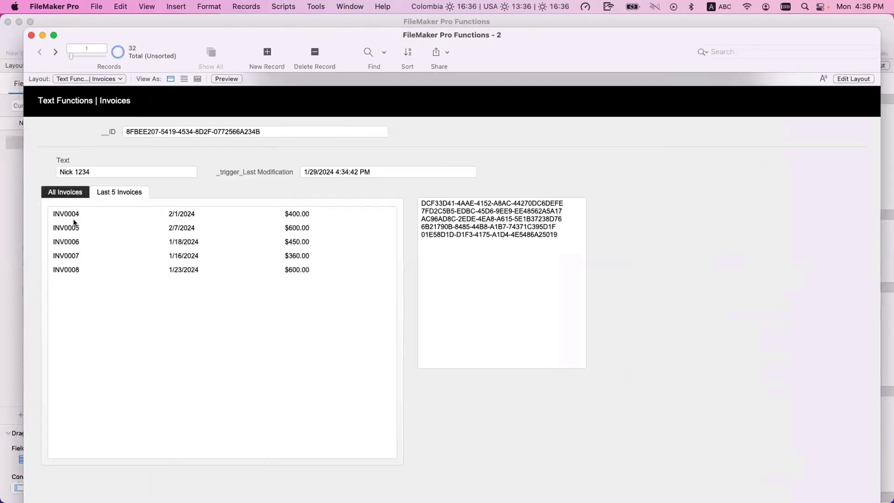
pyautogui.click(65, 191)
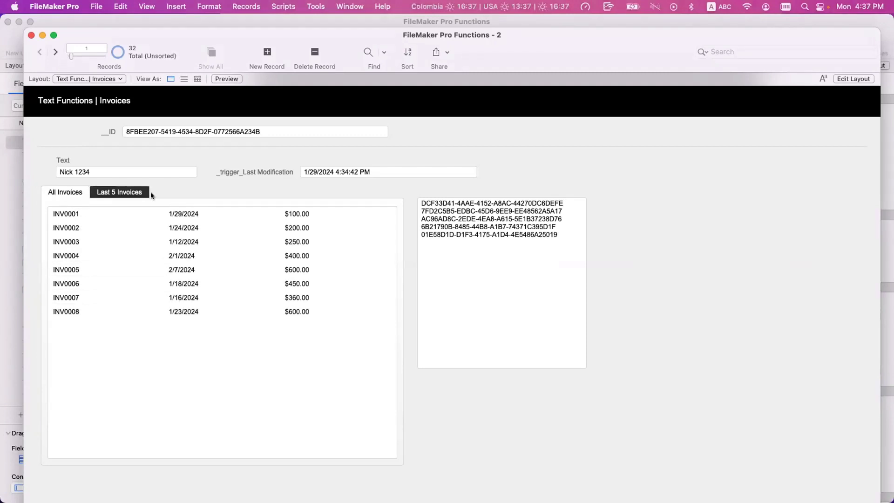
pyautogui.click(450, 268)
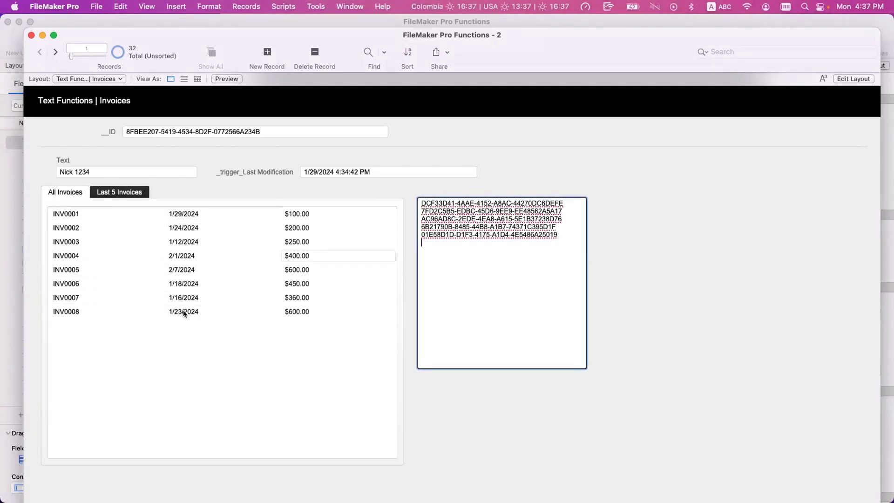
# - Evaluate List ( Invoices | All::__ID Invoice ) in a new Data Viewer expression and examine the returned IDs
pyautogui.click(316, 6)
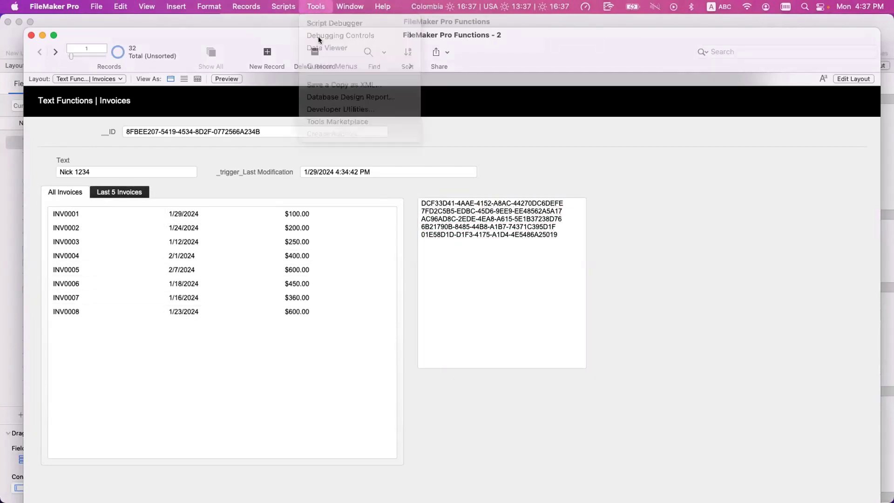
pyautogui.click(477, 165)
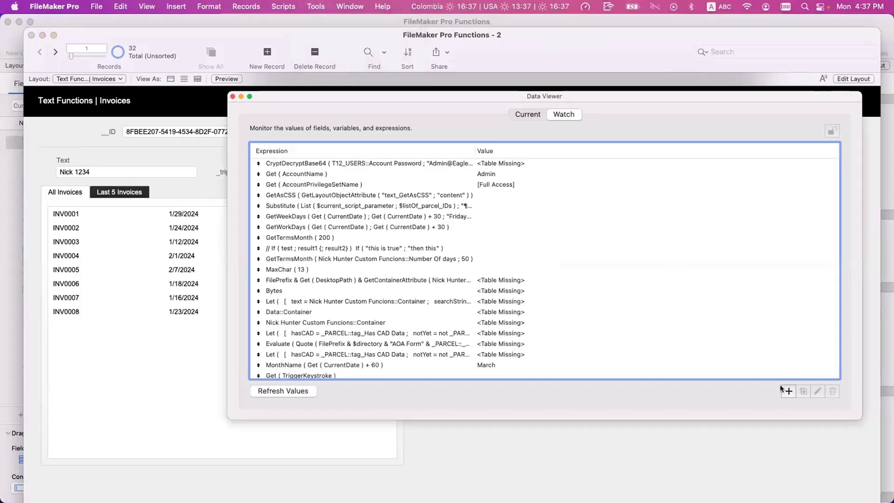
pyautogui.click(783, 390)
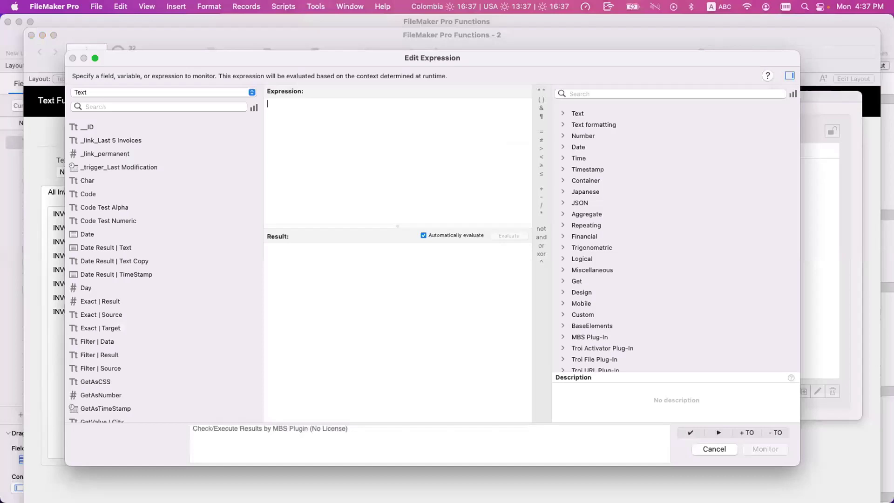
pyautogui.write('List')
pyautogui.press('Return')
pyautogui.click(111, 91)
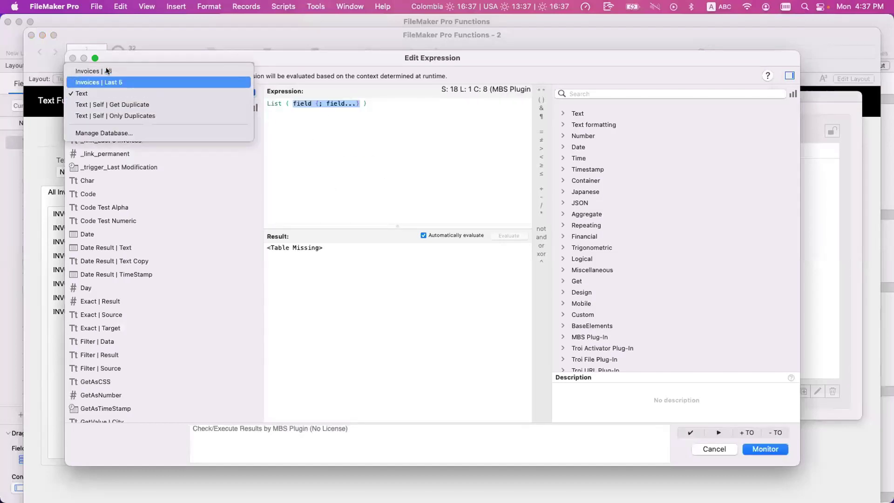
pyautogui.click(106, 70)
pyautogui.doubleClick(121, 129)
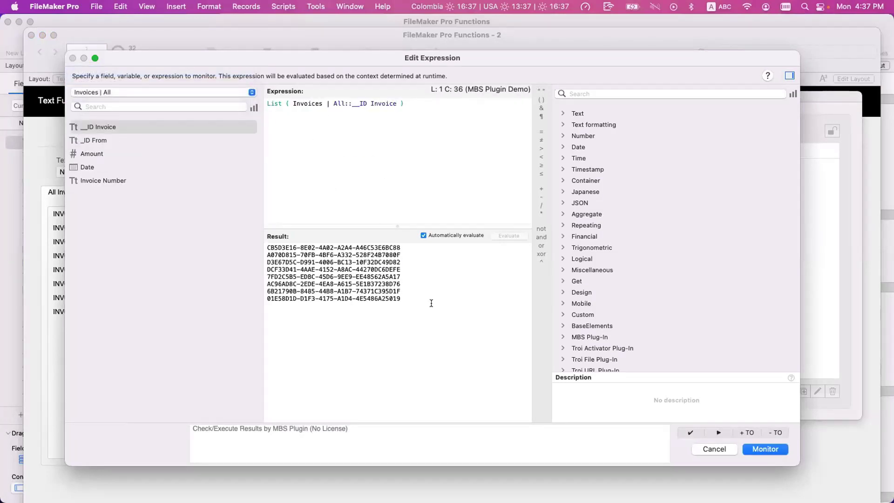
pyautogui.moveTo(431, 303); pyautogui.dragTo(231, 225)
# - Evaluate RightValues ( List ( Invoices | All::__ID Invoice ) ; 5 ) in the expression, examine the result, and close without monitoring it
pyautogui.moveTo(350, 175); pyautogui.dragTo(211, 76)
pyautogui.press('super+c')
pyautogui.press('BackSpace')
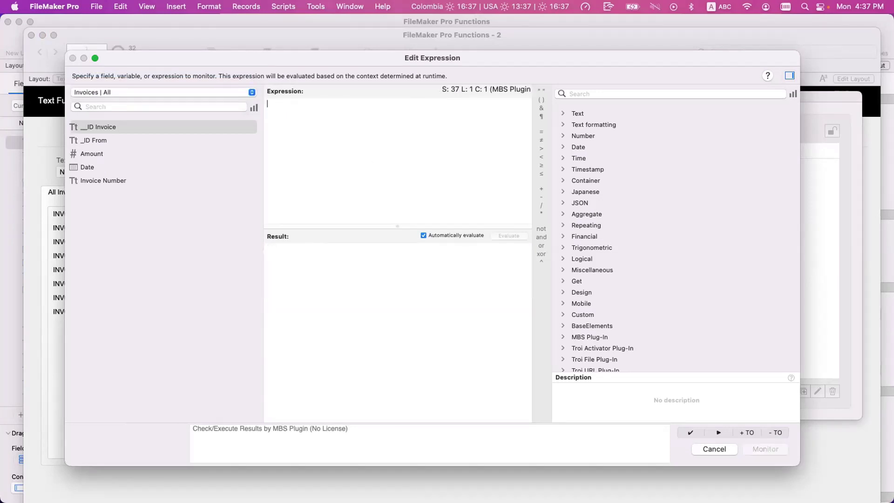
pyautogui.write('righ')
pyautogui.press('Down')
pyautogui.press('Return')
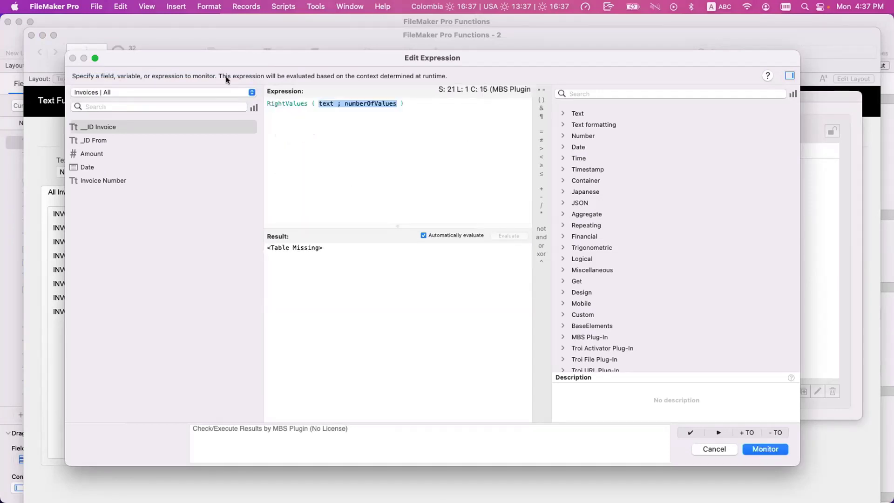
pyautogui.press('super+v')
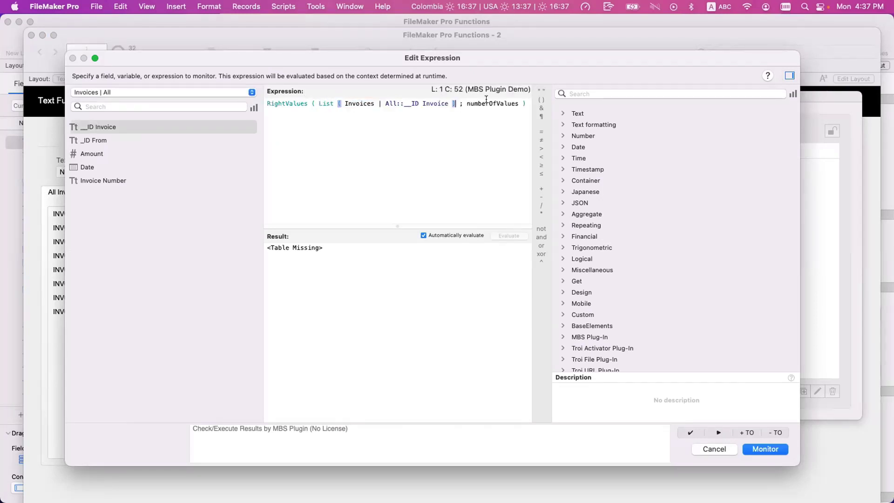
pyautogui.doubleClick(486, 102)
pyautogui.write('5')
pyautogui.moveTo(419, 283); pyautogui.dragTo(264, 237)
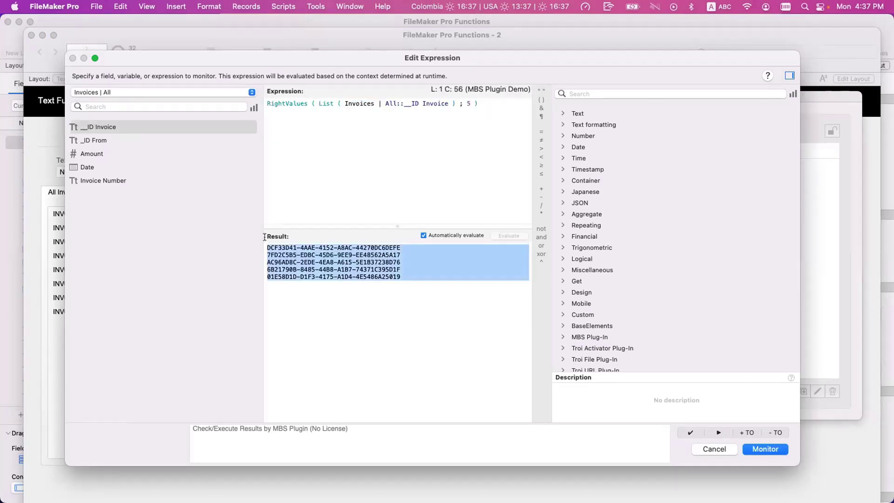
pyautogui.press('Escape')
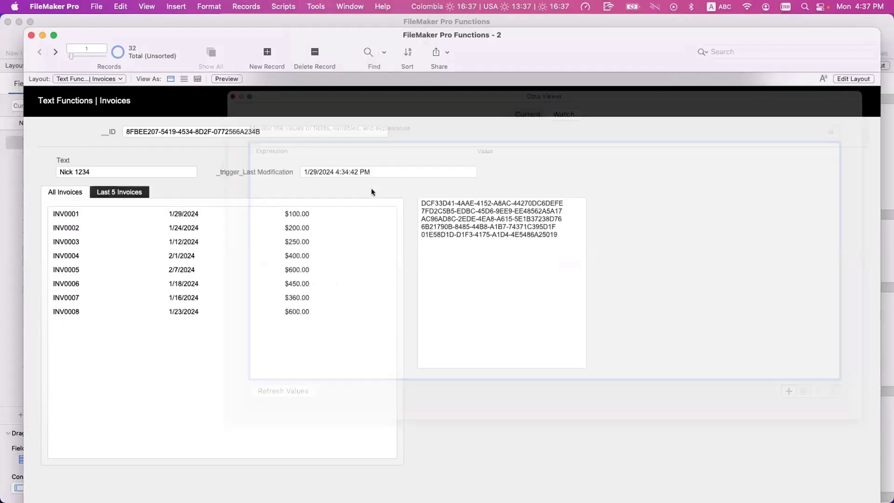
# - Examine the IDs in the _link_Last 5 Invoices field and the matching records on the Last 5 Invoices tab
pyautogui.click(440, 206)
pyautogui.moveTo(565, 236); pyautogui.dragTo(402, 188)
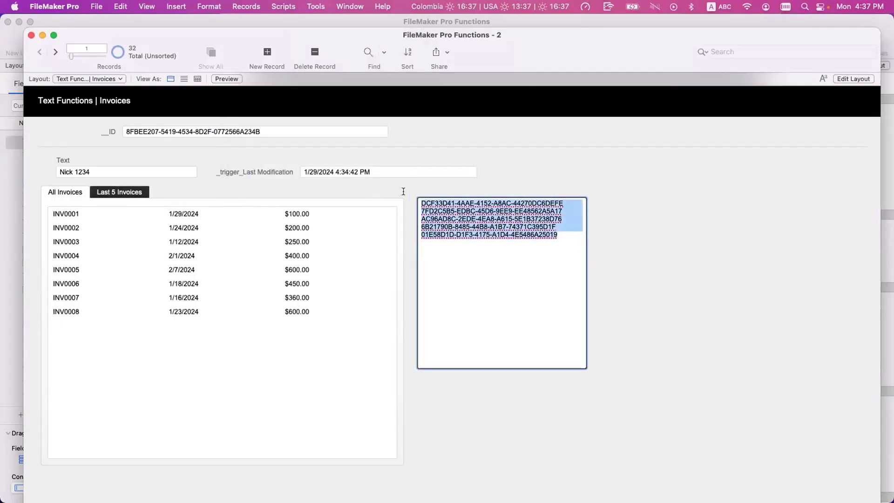
pyautogui.click(402, 189)
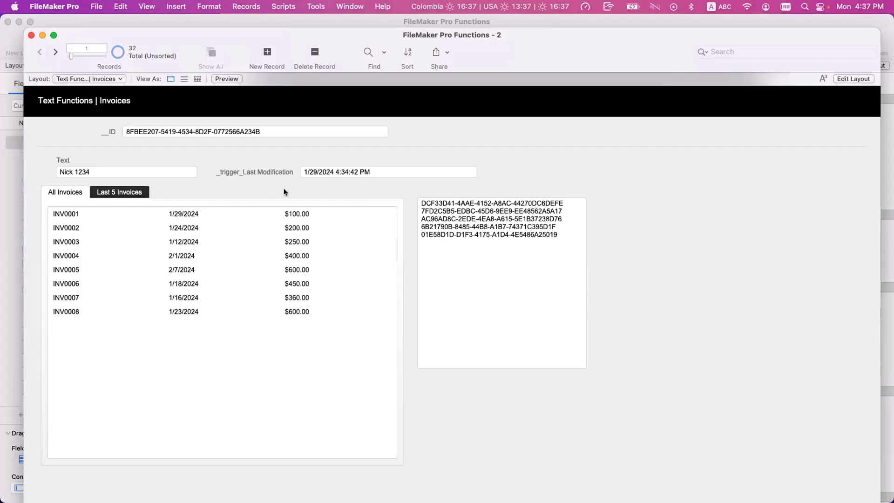
pyautogui.click(111, 193)
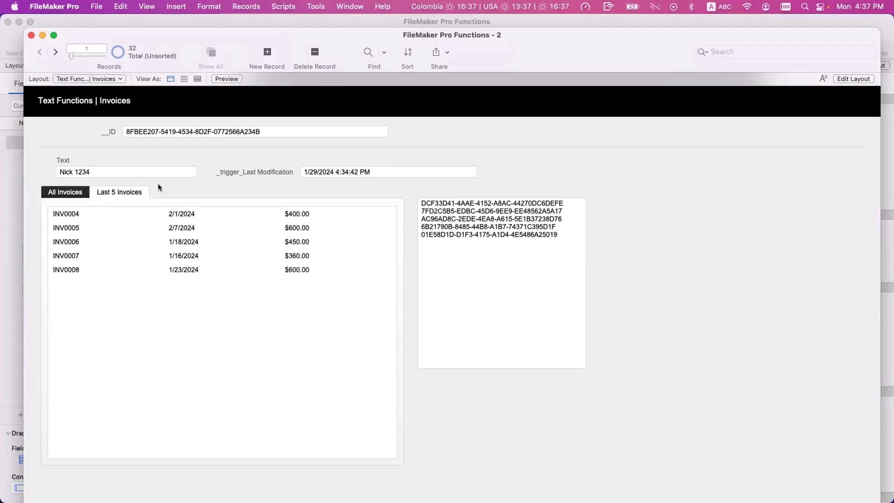
# - Switch to Layout mode and move the _link_Last 5 Invoices field down to leave room above it
pyautogui.press('super+shift+d')
pyautogui.press('Escape')
pyautogui.press('super+l')
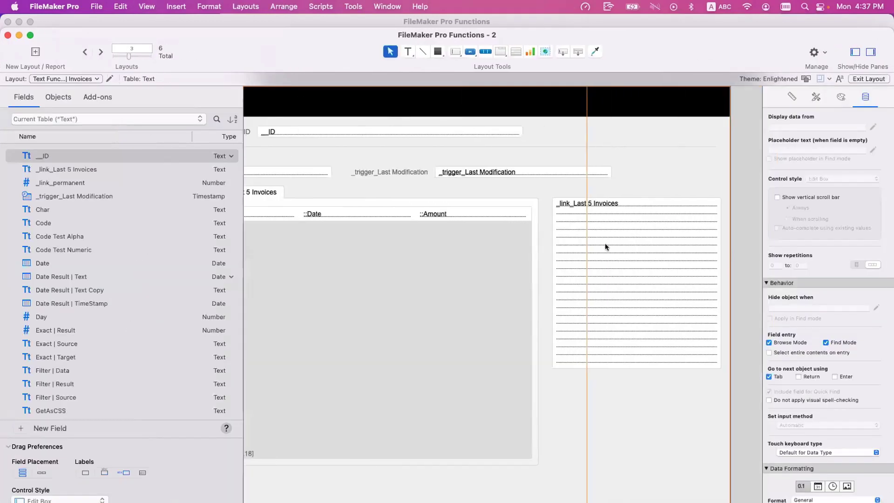
pyautogui.moveTo(560, 247); pyautogui.dragTo(533, 261)
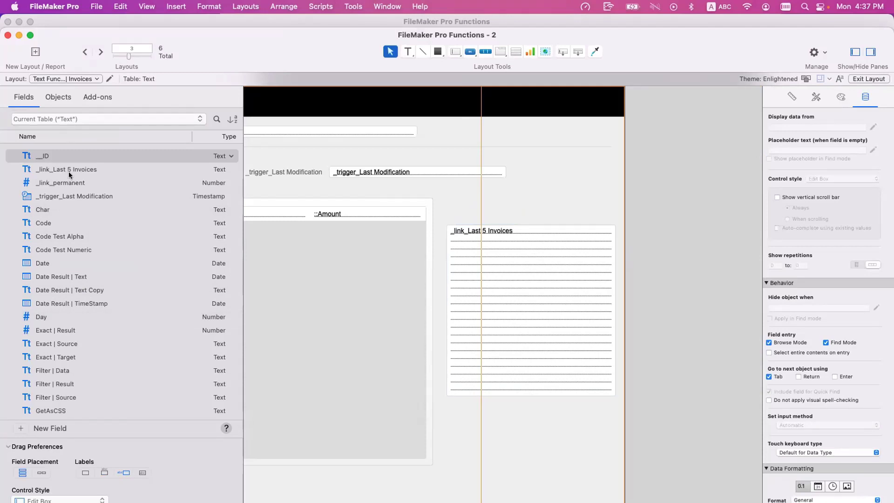
# - Add the Number field above the _link_Last 5 Invoices field with its label on top, and return to Browse mode
pyautogui.scroll(-10, 69, 288)
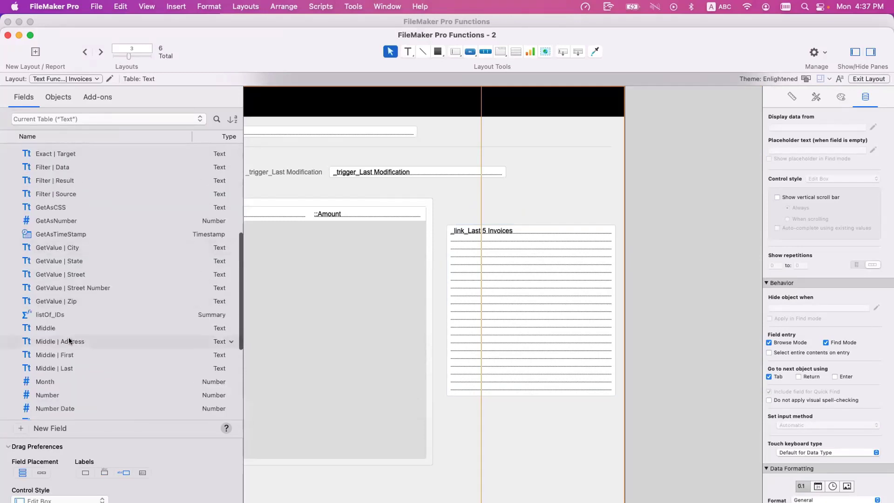
pyautogui.scroll(-3, 56, 342)
pyautogui.moveTo(48, 348); pyautogui.dragTo(459, 241)
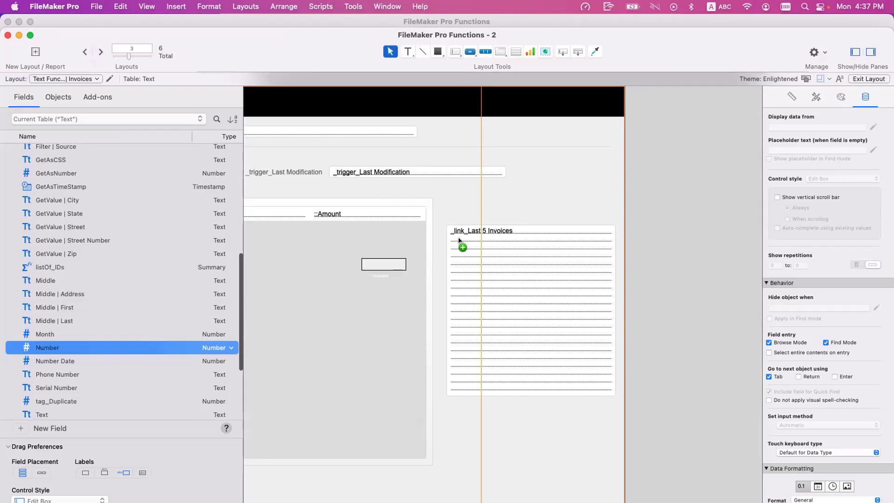
pyautogui.moveTo(459, 240); pyautogui.dragTo(469, 205)
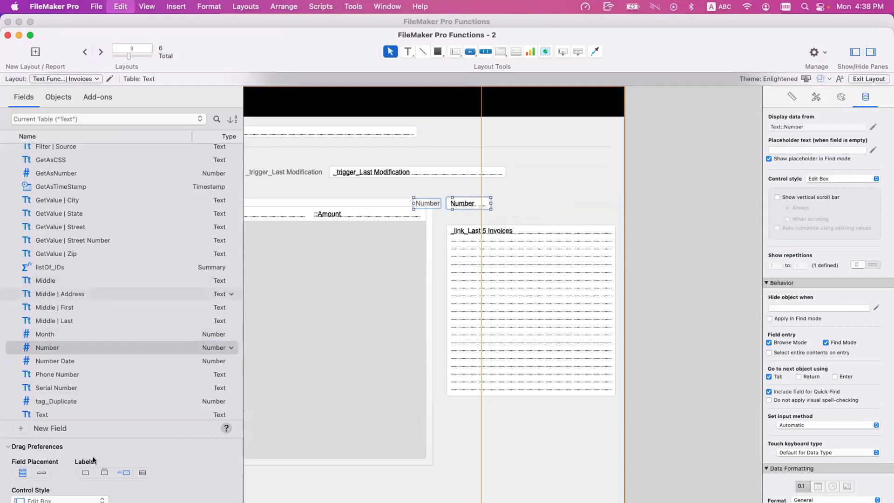
pyautogui.press('super+z')
pyautogui.moveTo(93, 349); pyautogui.dragTo(527, 201)
pyautogui.press('super+b')
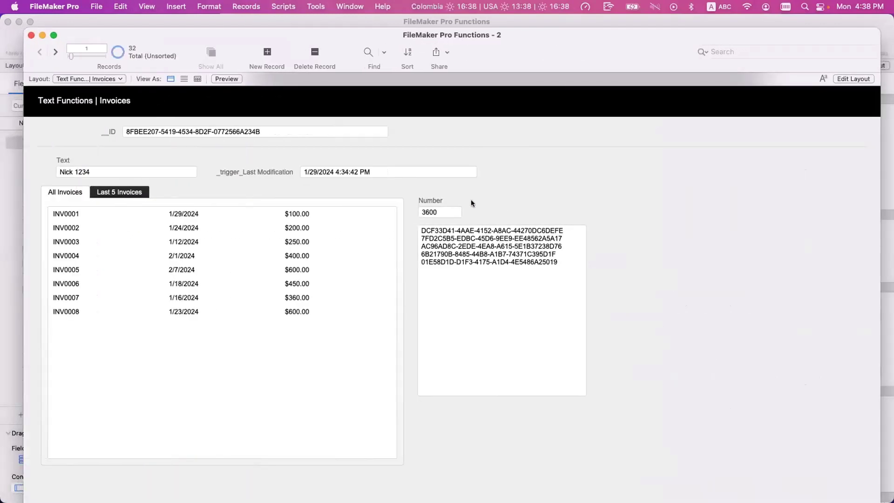
# - Rename the Invoices | Last 5 table occurrence to Invoices | Last in the relationships graph
pyautogui.press('shift+super+d')
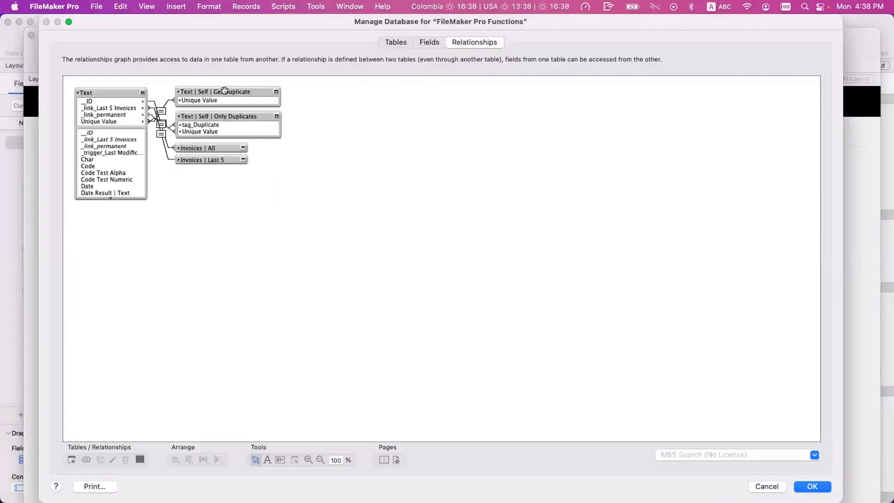
pyautogui.doubleClick(216, 156)
pyautogui.click(203, 371)
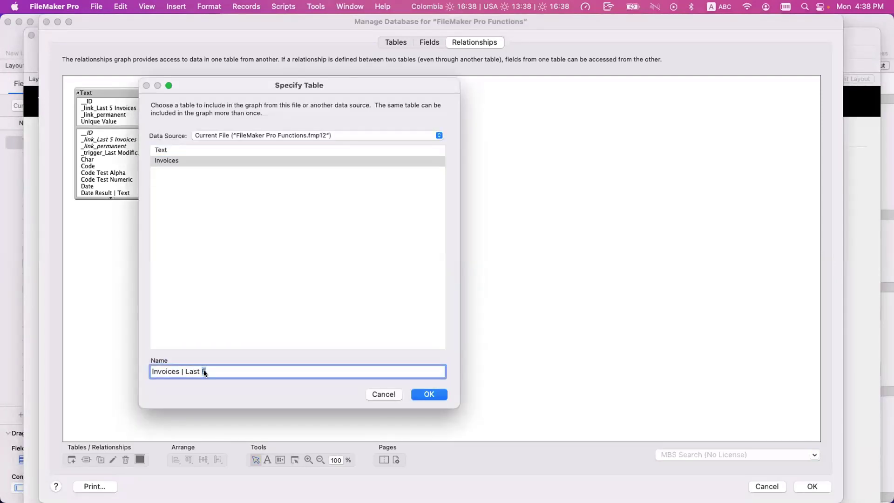
pyautogui.write('number')
pyautogui.doubleClick(207, 371)
pyautogui.click(429, 394)
# - Rename the _link_Last 5 Invoices field to _link_Last Invoices in the Text table's field definitions
pyautogui.click(425, 44)
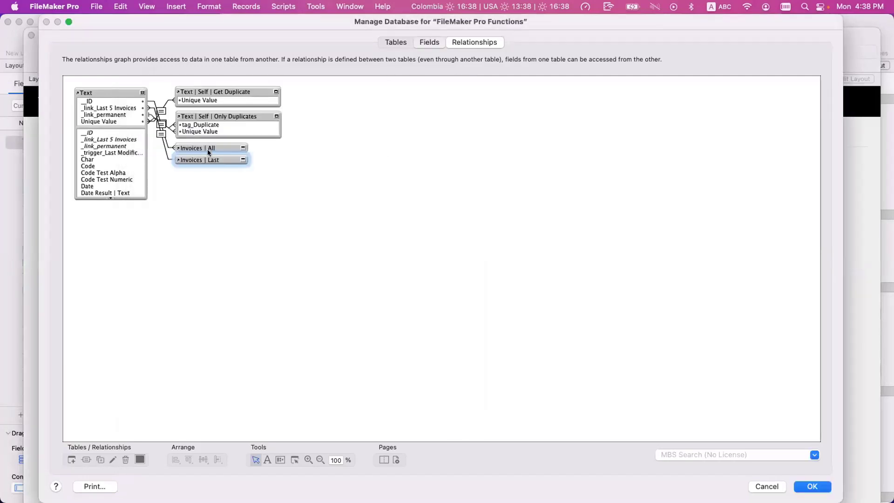
pyautogui.click(130, 99)
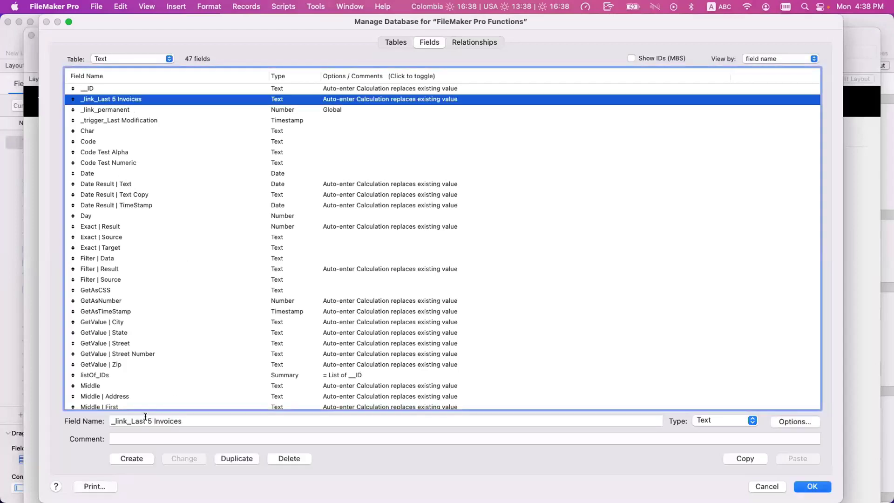
pyautogui.doubleClick(149, 421)
pyautogui.press('BackSpace')
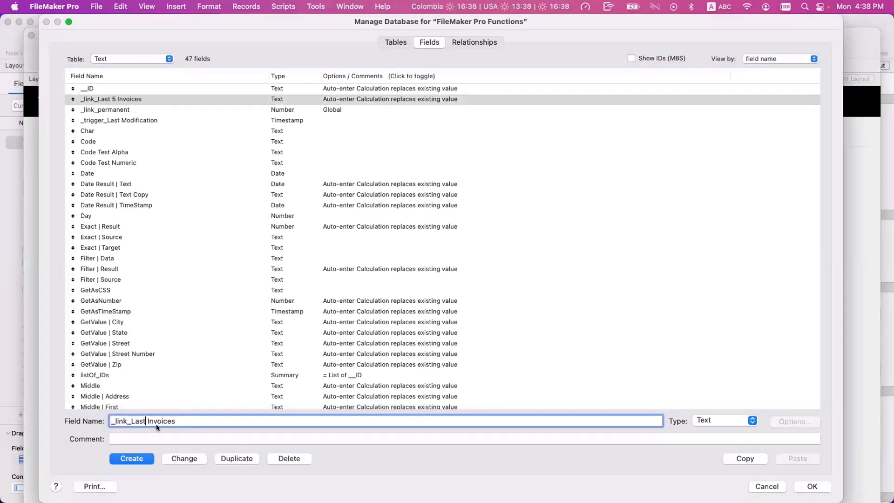
pyautogui.click(191, 459)
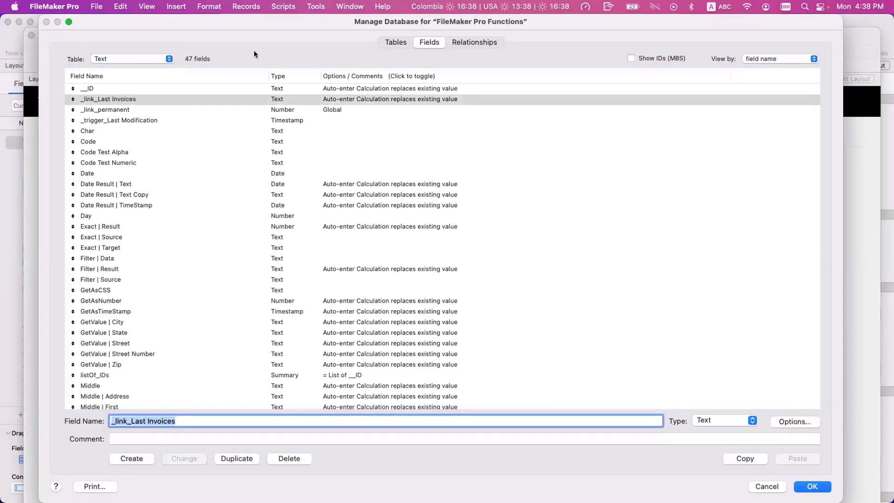
# - Add the variable numberOFInvoices = Number after listOfInvoices in the Let of the _link_Last Invoices auto-enter calculation
pyautogui.doubleClick(280, 100)
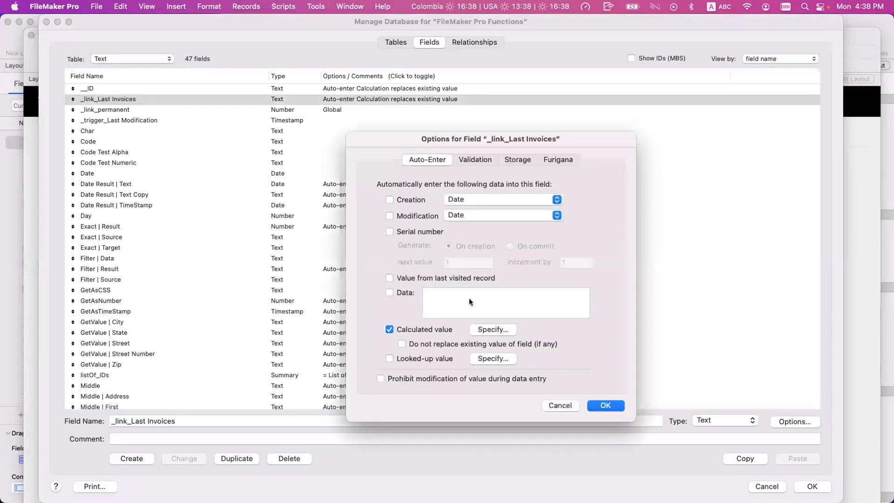
pyautogui.click(491, 327)
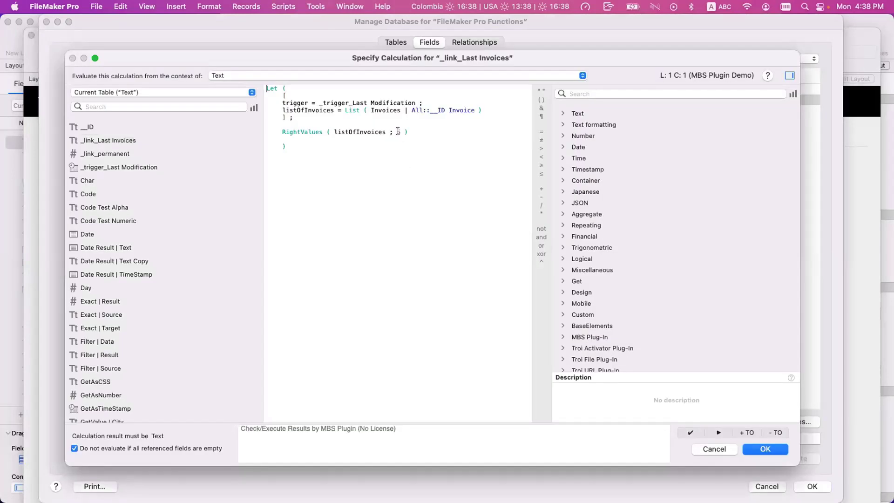
pyautogui.click(483, 111)
pyautogui.write(';')
pyautogui.press('Return')
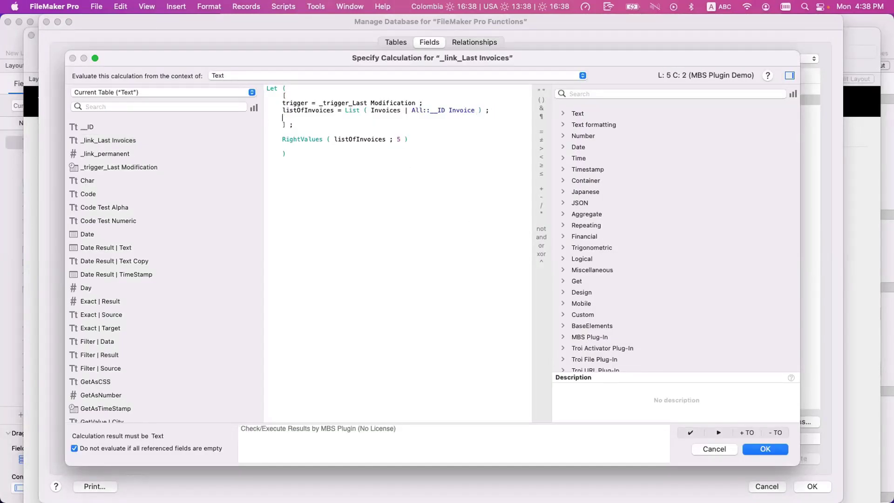
pyautogui.write('numberOFInvoices = number')
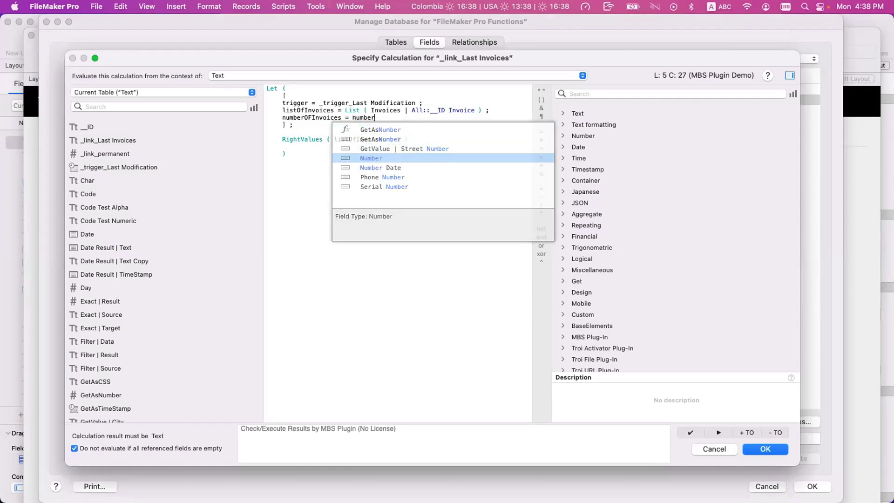
pyautogui.press('Return')
# - Replace the 5 in the RightValues function with numberOFInvoices, and save the calculation and the database changes
pyautogui.doubleClick(320, 121)
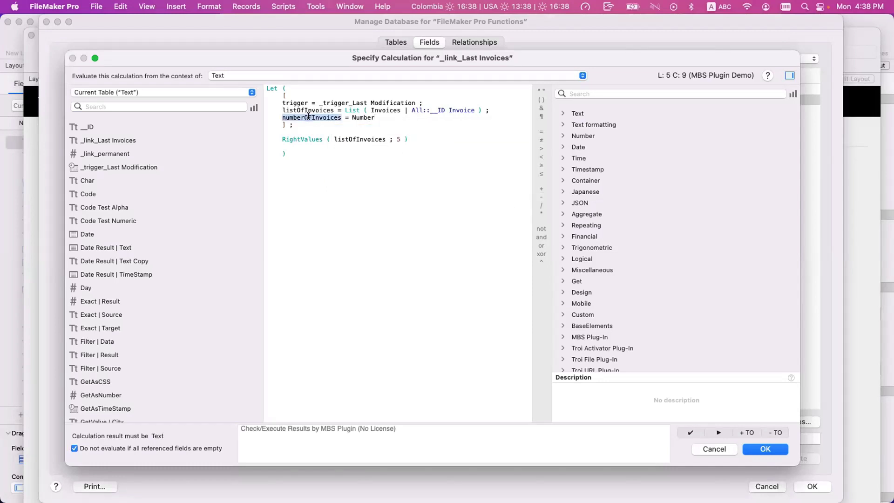
pyautogui.write('numberOFInvoices')
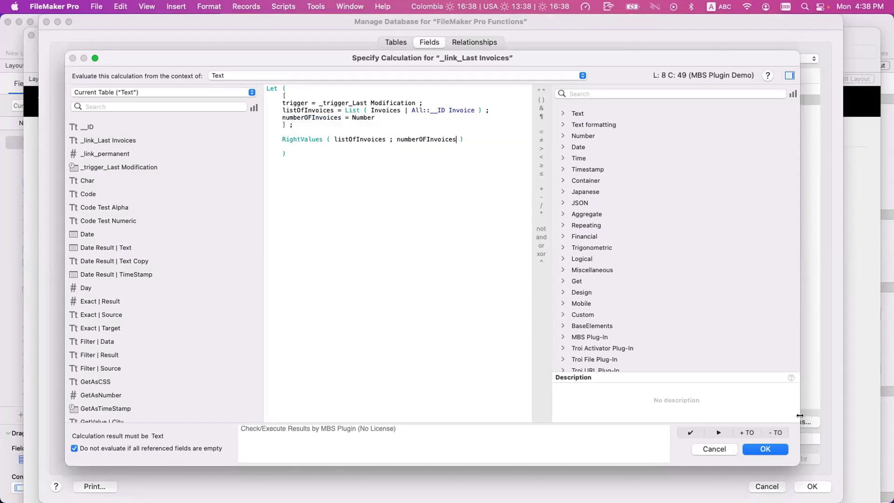
pyautogui.click(765, 449)
pyautogui.click(606, 406)
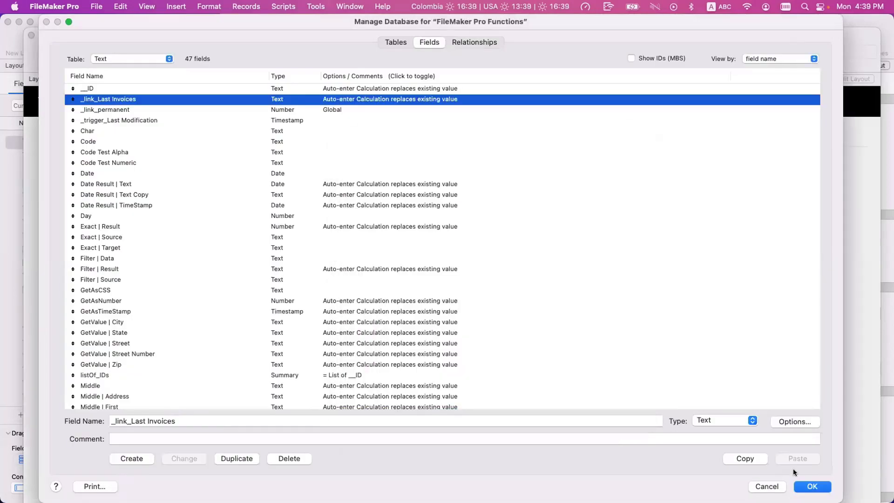
pyautogui.click(813, 486)
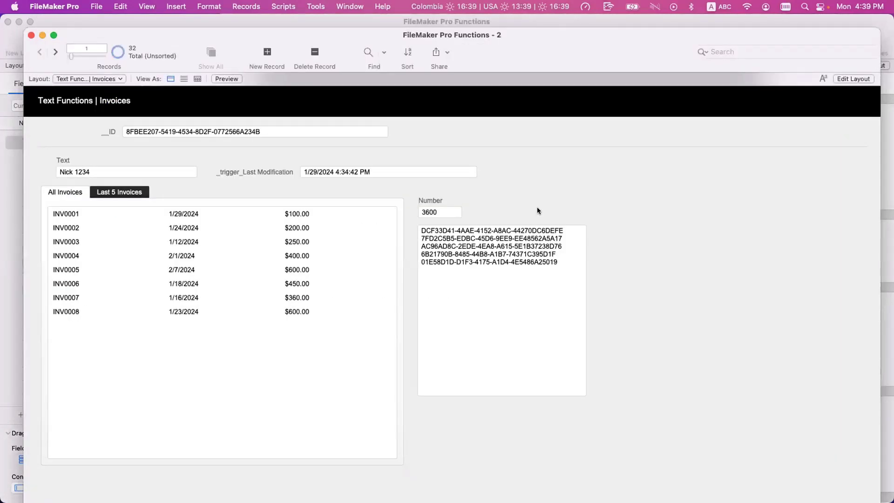
# - Set the Number field to 2 and show the Last 5 Invoices tab
pyautogui.click(457, 210)
pyautogui.write('2')
pyautogui.click(494, 206)
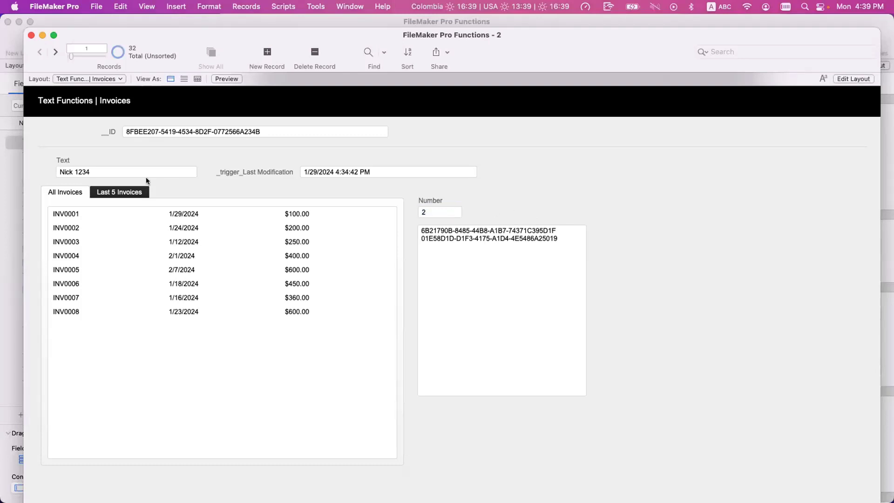
pyautogui.click(143, 191)
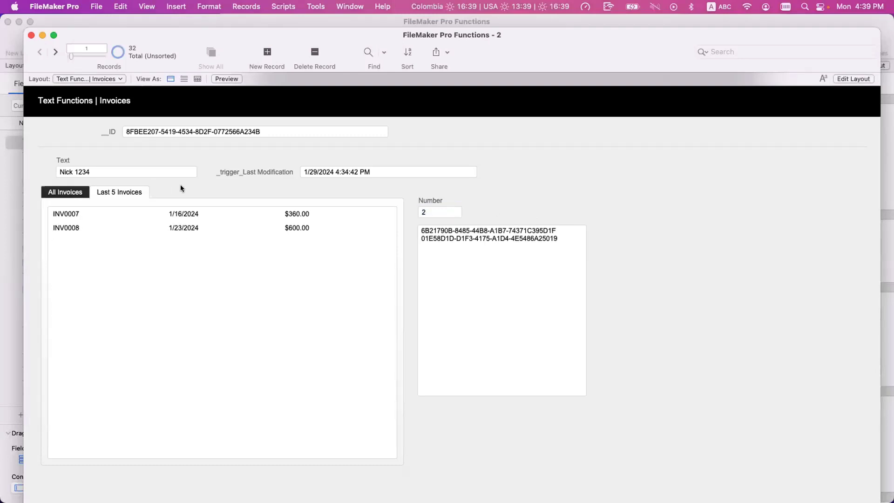
# - Test the Last 5 Invoices portal by setting the Number field to 3, 4, 5 and 6 in turn, committing each value
pyautogui.write('3')
pyautogui.click(471, 194)
pyautogui.click(447, 211)
pyautogui.write('4')
pyautogui.click(449, 204)
pyautogui.click(435, 210)
pyautogui.write('5')
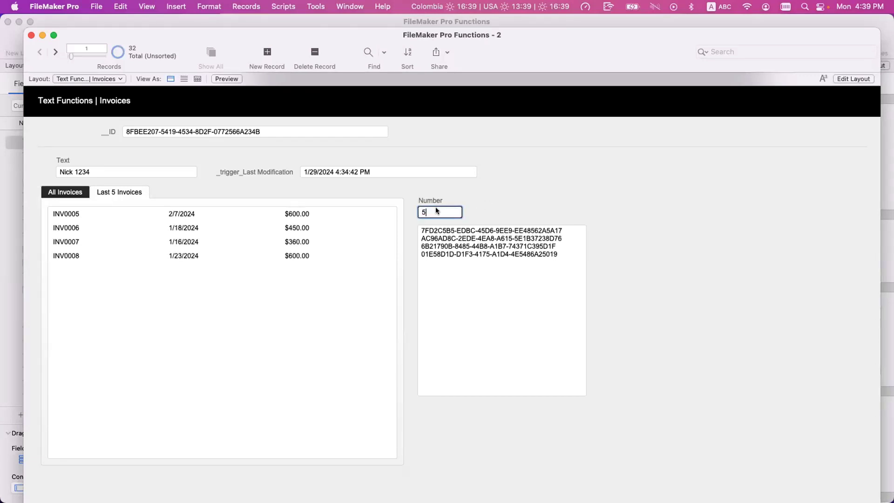
pyautogui.click(491, 198)
pyautogui.write('6')
pyautogui.click(474, 200)
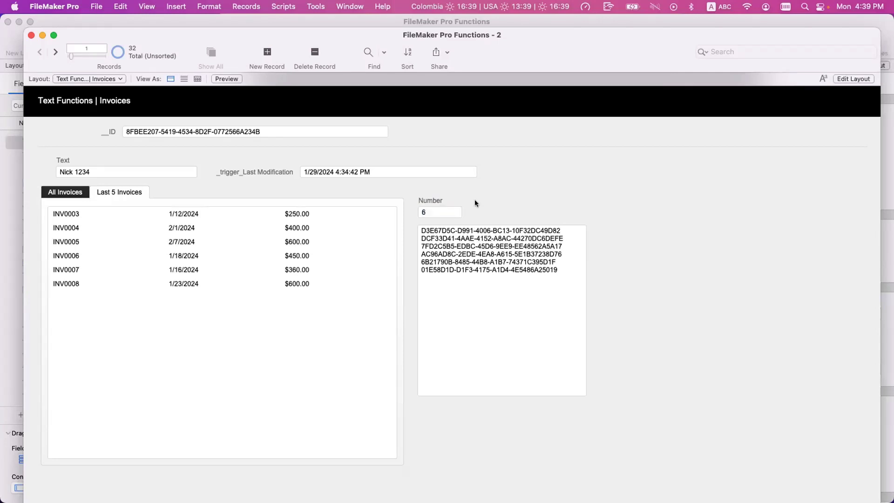
# - In Layout mode, edit the Last 5 Invoices tab's name calculation, replacing the fixed 5 with Text::Number joined to "Last "
pyautogui.press('super+l')
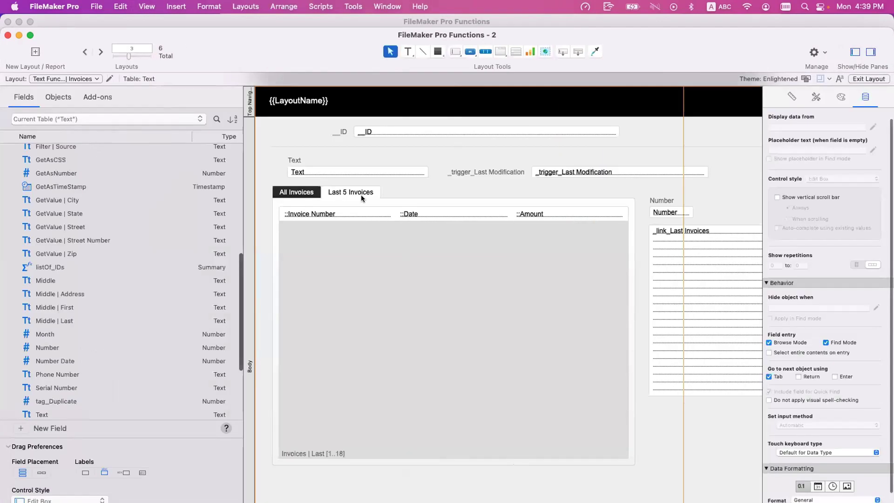
pyautogui.doubleClick(362, 195)
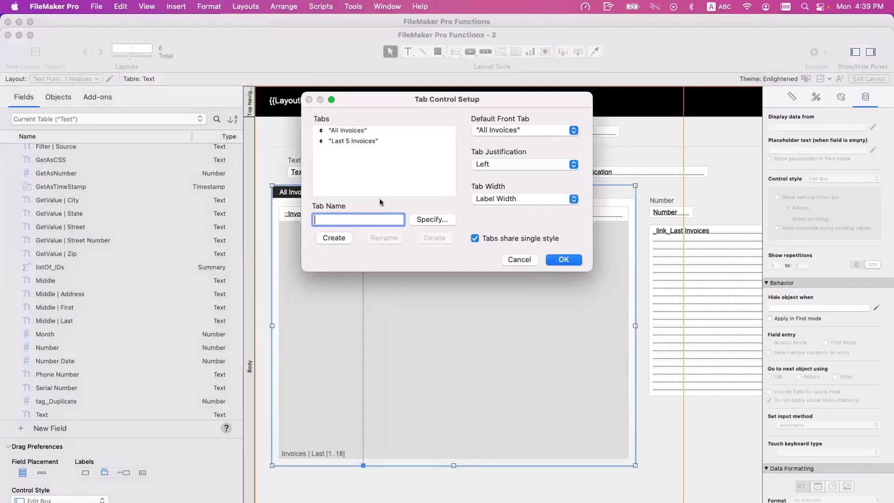
pyautogui.click(371, 132)
pyautogui.press('Down')
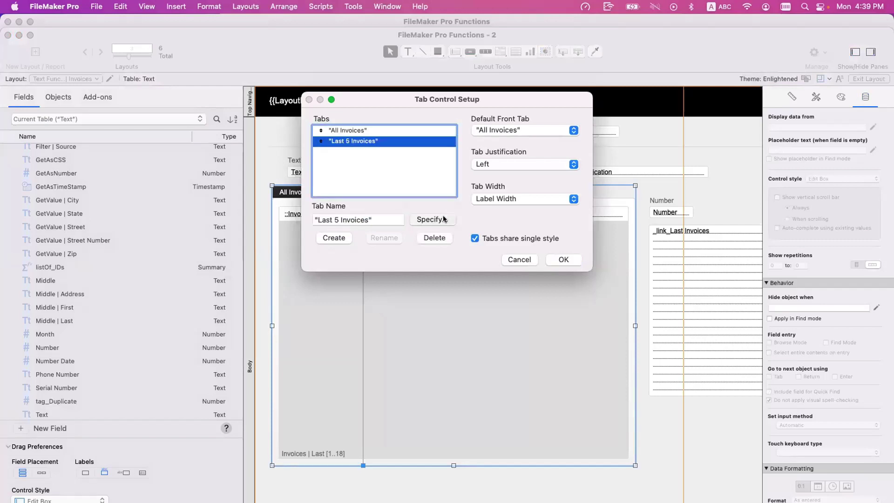
pyautogui.click(432, 219)
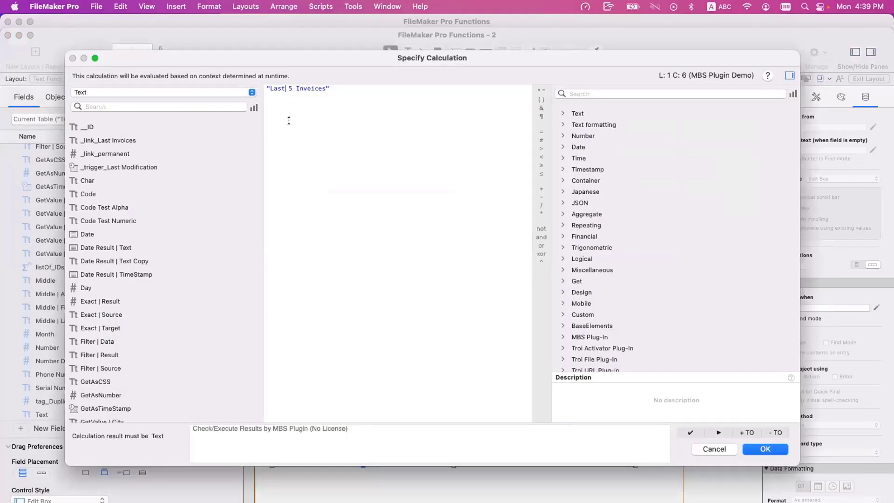
pyautogui.click(288, 89)
pyautogui.write('" &')
pyautogui.press('Delete')
pyautogui.write('Number')
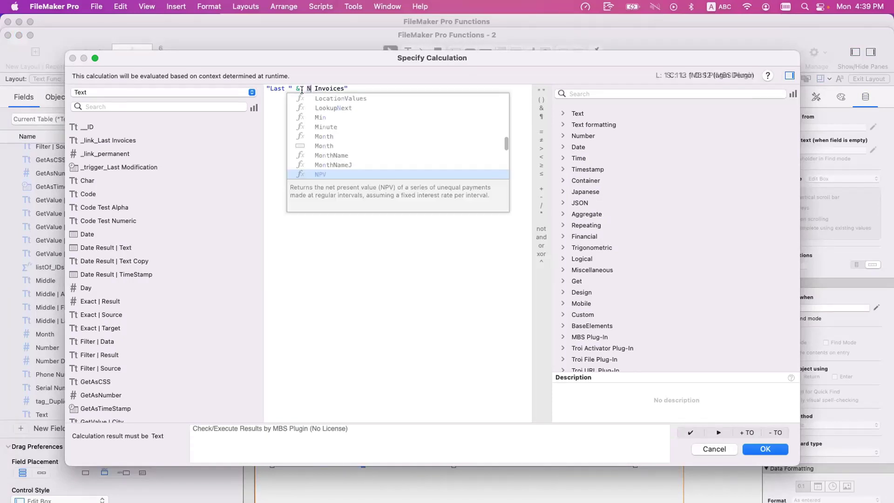
pyautogui.press('Down')
pyautogui.press('Down')
pyautogui.press('Down')
pyautogui.press('Return')
# - Complete the tab name calculation by joining " Invoices" after Text::Number, save the tab control setup and return to Browse mode
pyautogui.write('& "')
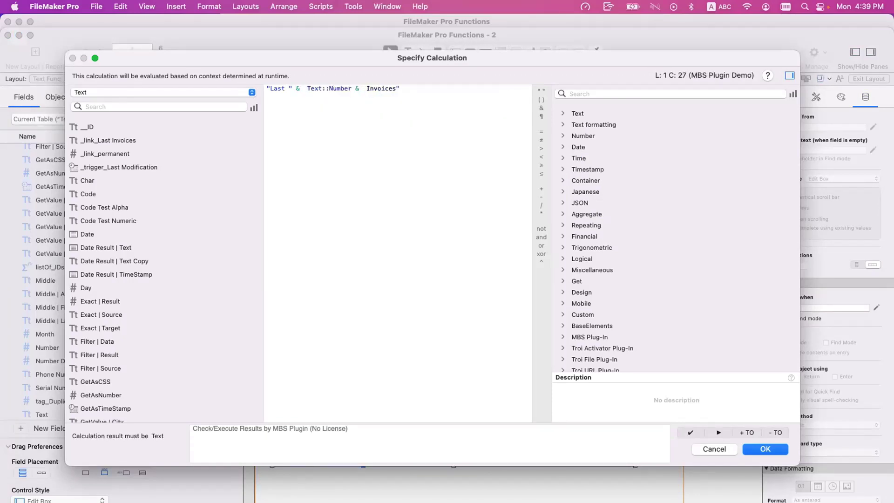
pyautogui.press('End')
pyautogui.press('Return')
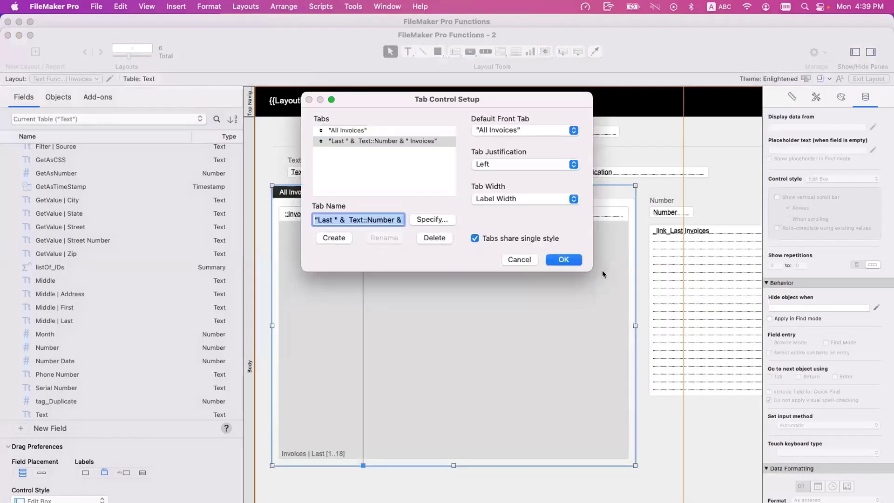
pyautogui.click(564, 257)
pyautogui.press('super+b')
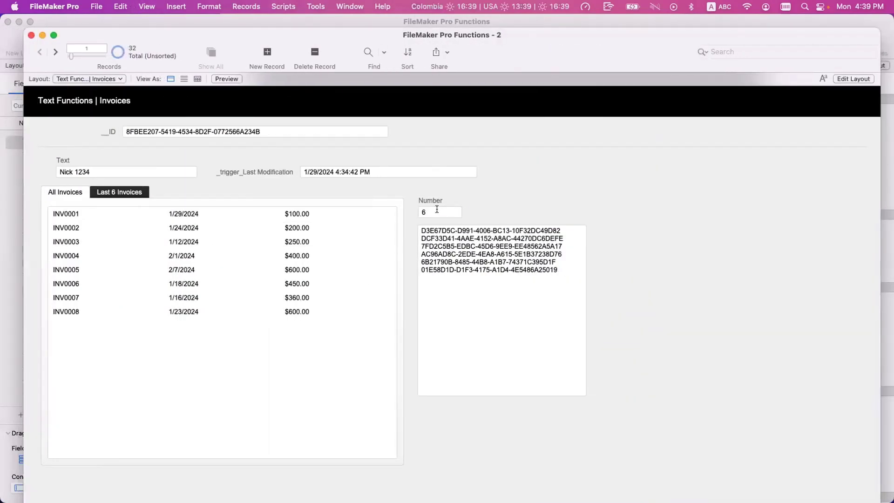
# - Test the calculated tab name by setting the Number field to 2 and to 1, and show the last invoices tab
pyautogui.click(437, 210)
pyautogui.write('2')
pyautogui.click(495, 201)
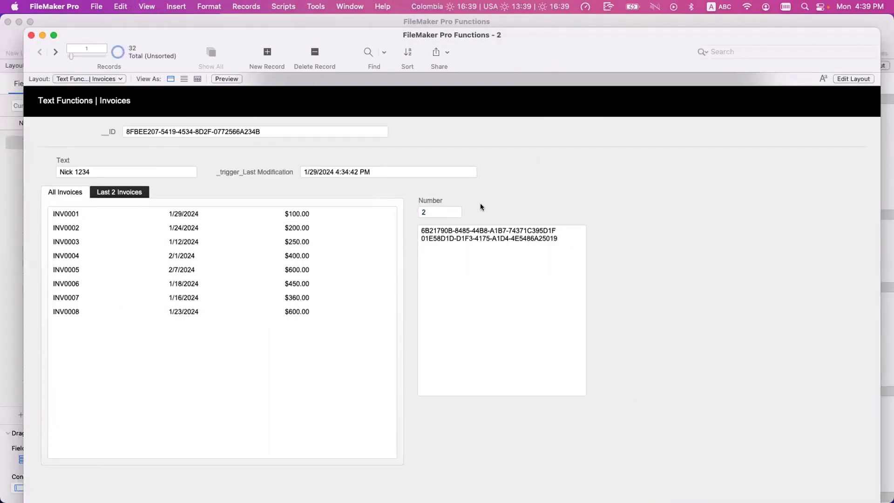
pyautogui.click(451, 210)
pyautogui.write('1')
pyautogui.click(510, 193)
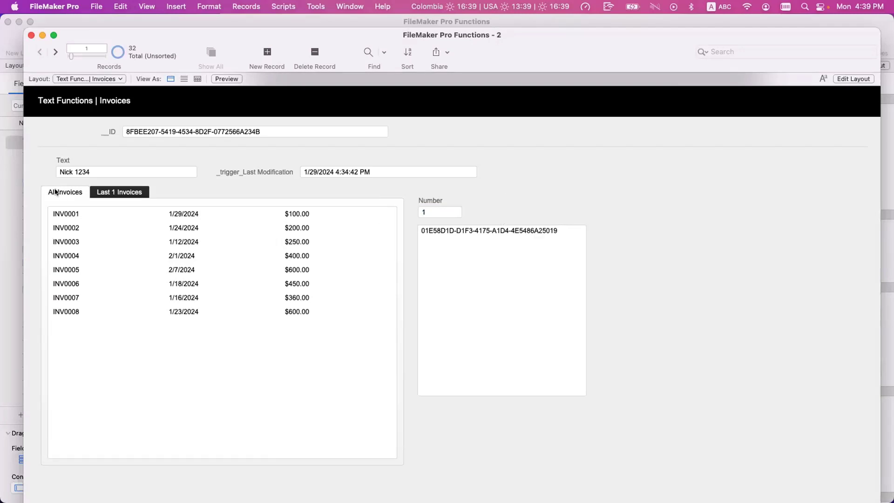
pyautogui.click(144, 193)
# - In Layout mode, replace " Invoices" in the second tab's name calculation with an If function and select its test argument
pyautogui.press('super+l')
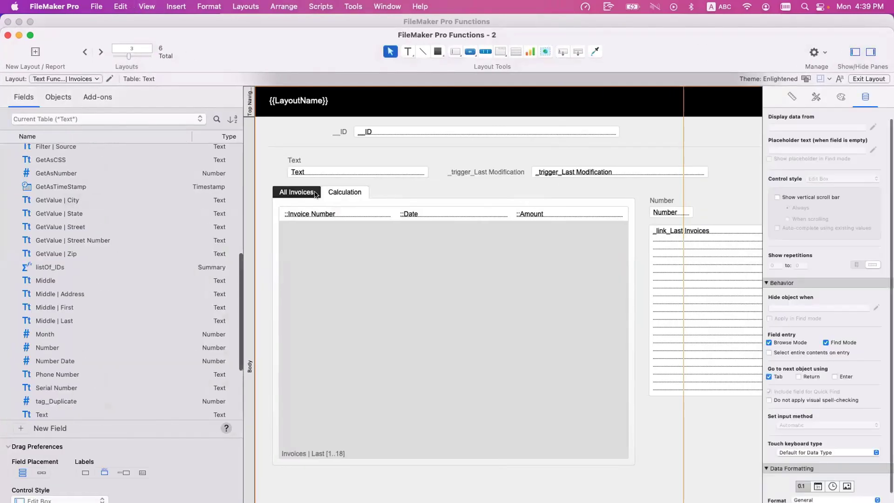
pyautogui.click(355, 188)
pyautogui.doubleClick(355, 188)
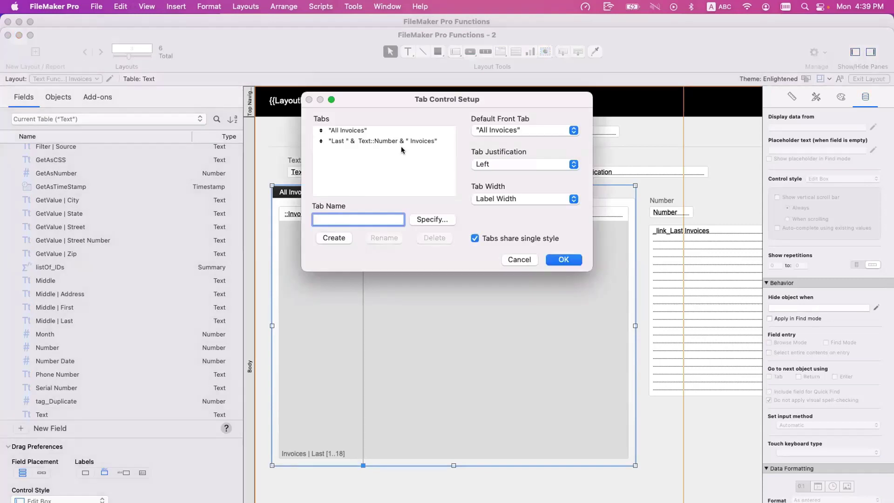
pyautogui.click(401, 142)
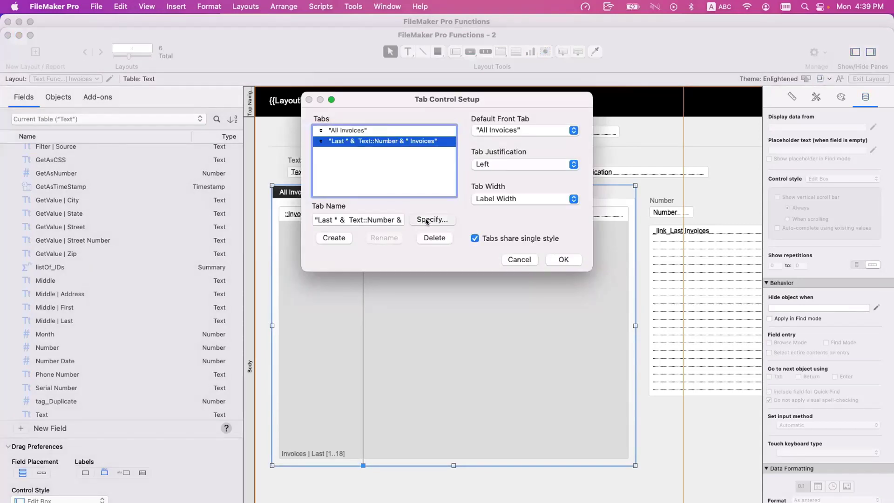
pyautogui.click(425, 218)
pyautogui.click(368, 87)
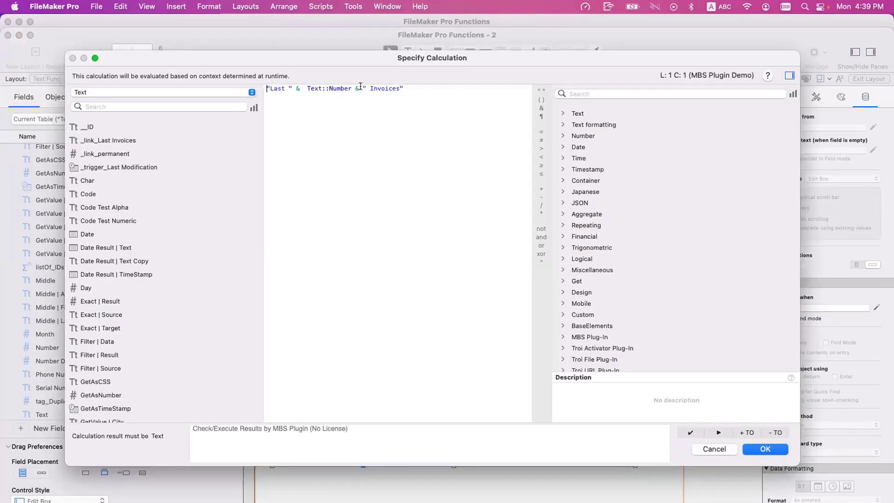
pyautogui.hotkey('shift', 'End')
pyautogui.click(368, 86)
pyautogui.hotkey('shift', 'End')
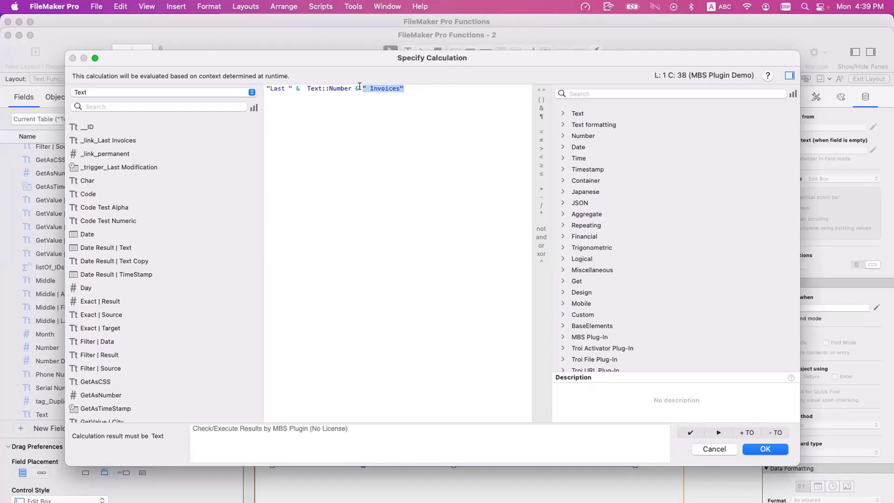
pyautogui.press('BackSpace')
pyautogui.write('If')
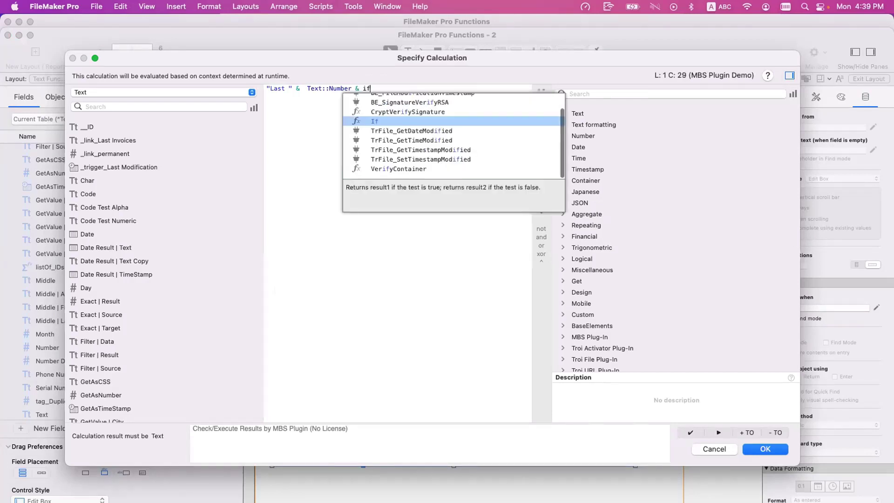
pyautogui.press('Return')
pyautogui.doubleClick(388, 89)
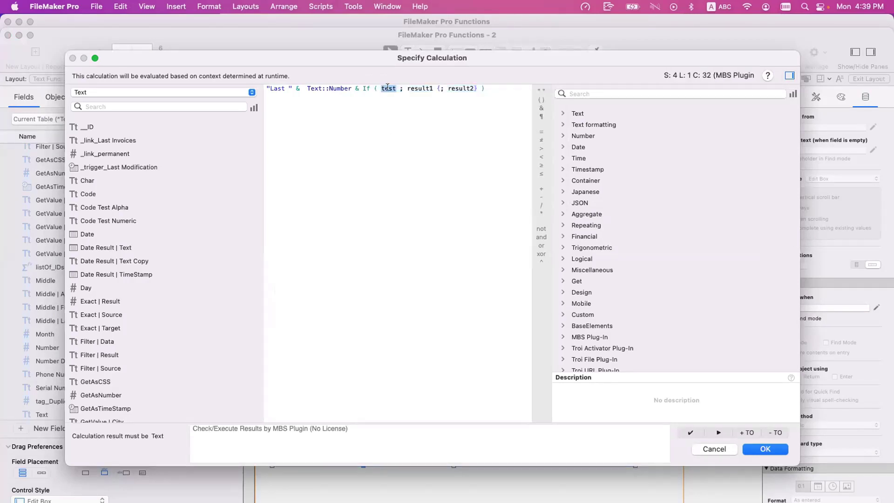
# - Set the If test in the second tab's name calculation to Text::Number = 1
pyautogui.write('num')
pyautogui.press('Down')
pyautogui.press('Down')
pyautogui.press('Down')
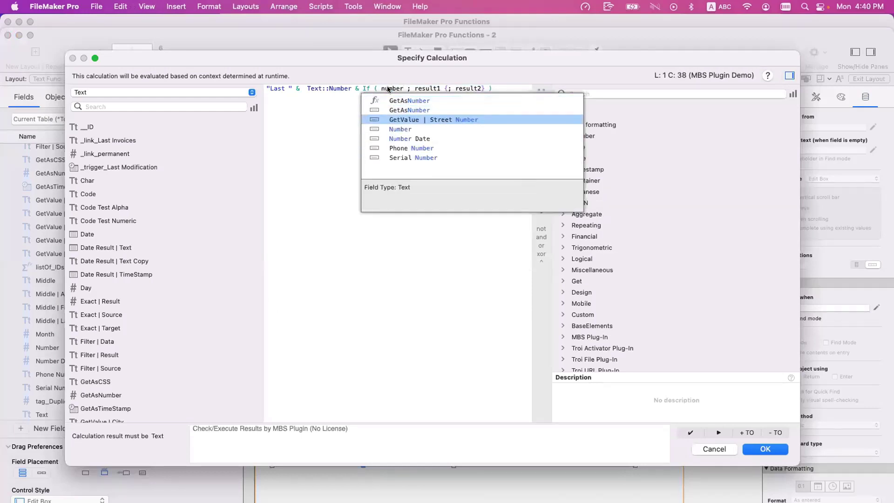
pyautogui.press('Return')
pyautogui.write('= 1')
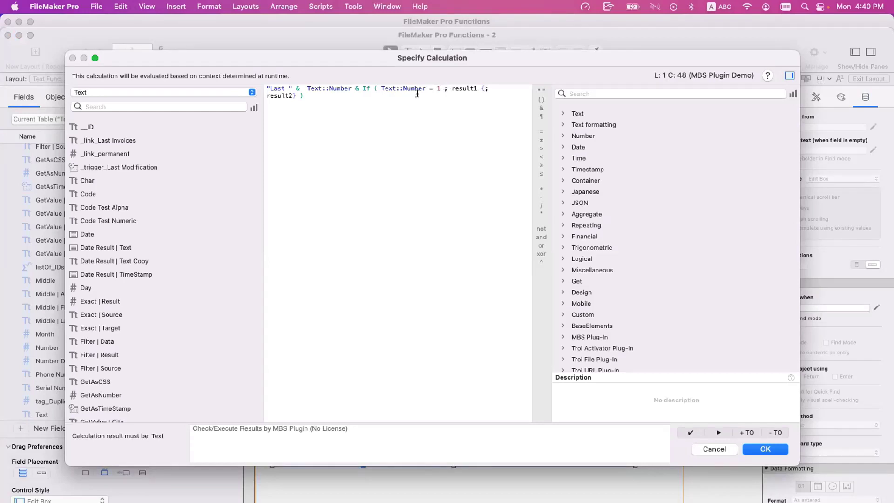
# - Make the If return " Invoice" when true and " Invoices" otherwise, and apply the calculated tab name
pyautogui.moveTo(452, 88); pyautogui.dragTo(300, 98)
pyautogui.write('" Invoices"')
pyautogui.press('BackSpace')
pyautogui.press('BackSpace')
pyautogui.write('" ;')
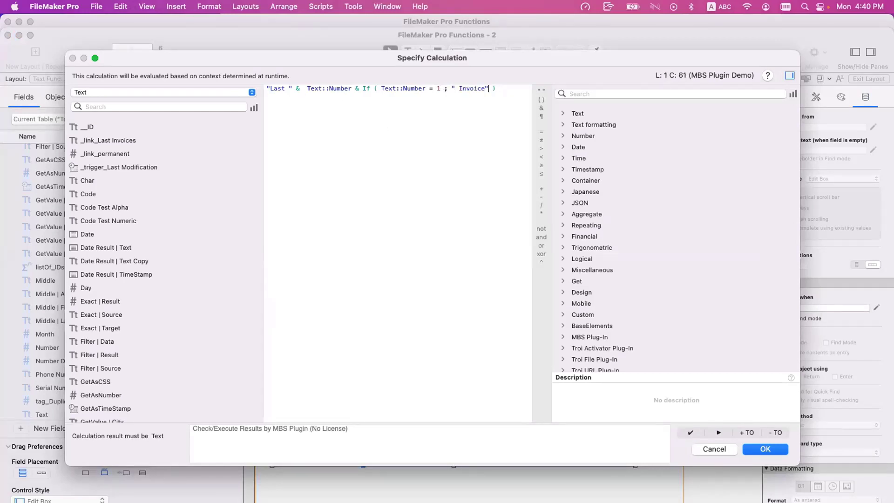
pyautogui.write('" Invoices"')
pyautogui.press('Return')
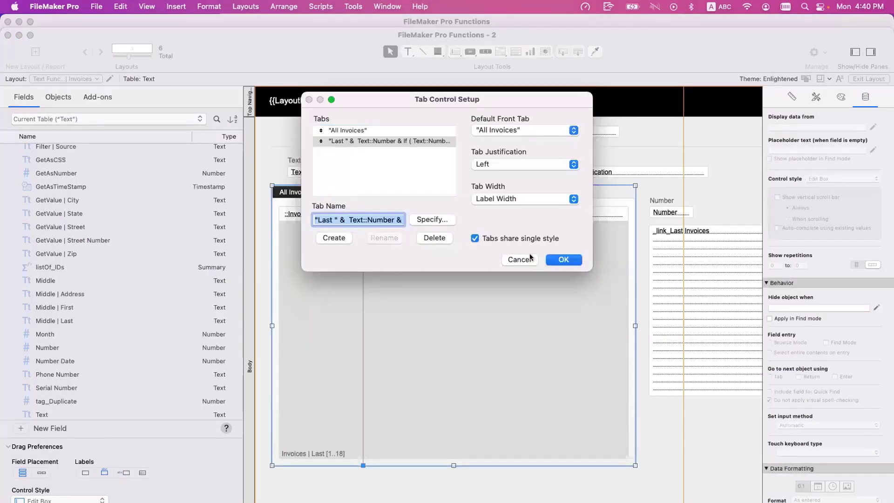
pyautogui.click(563, 259)
# - Switch the layout to Browse mode and test the calculated tab name with Number set to 2, 3 and 0
pyautogui.press('super+b')
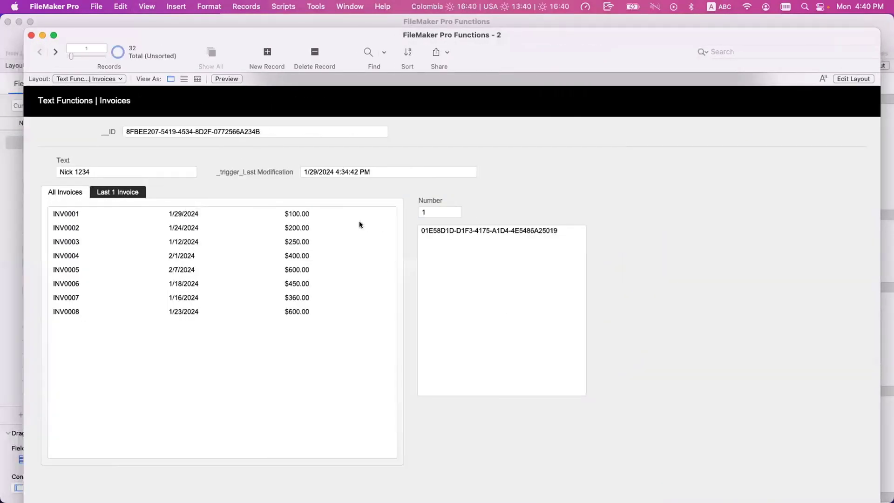
pyautogui.click(452, 212)
pyautogui.write('2')
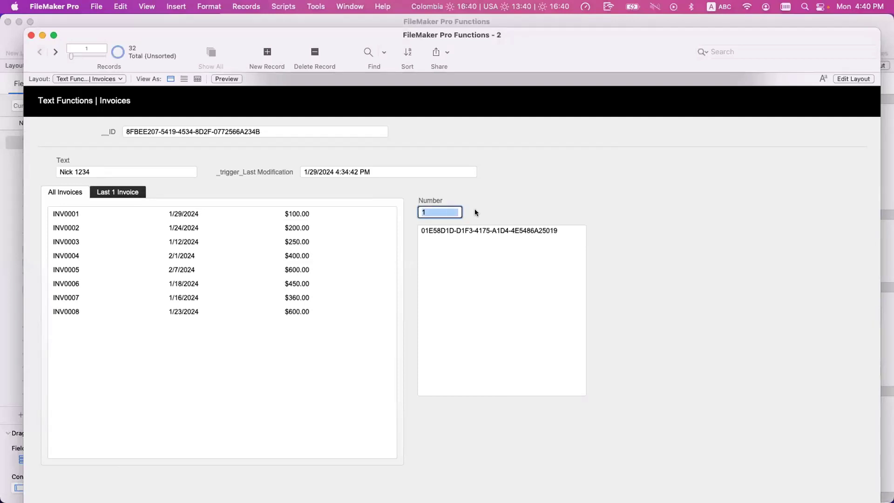
pyautogui.click(488, 206)
pyautogui.click(454, 207)
pyautogui.write('3')
pyautogui.click(482, 210)
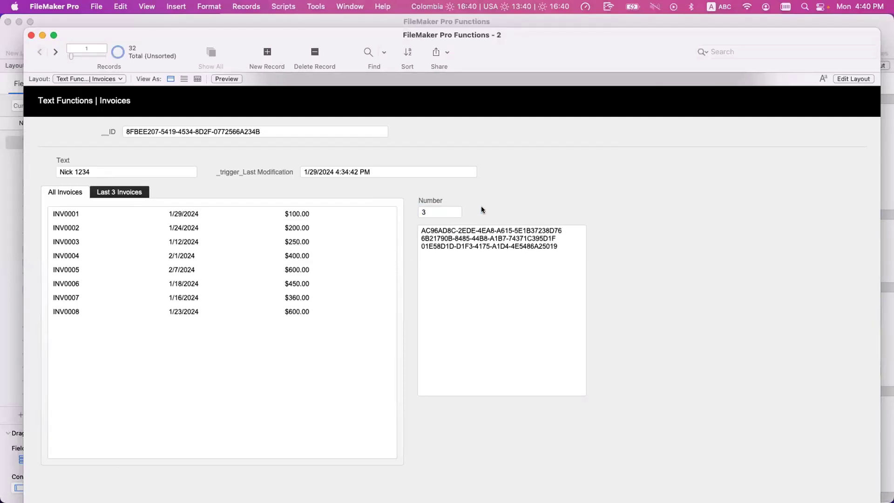
pyautogui.click(446, 210)
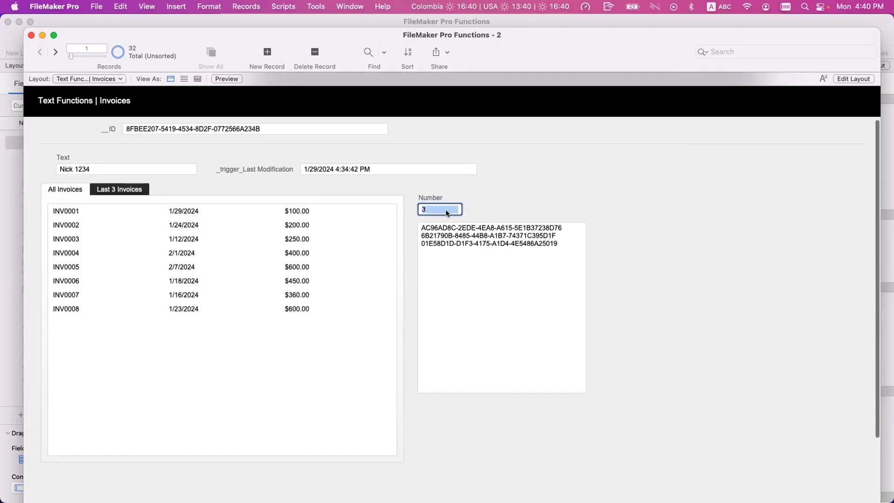
pyautogui.write('0')
pyautogui.click(481, 201)
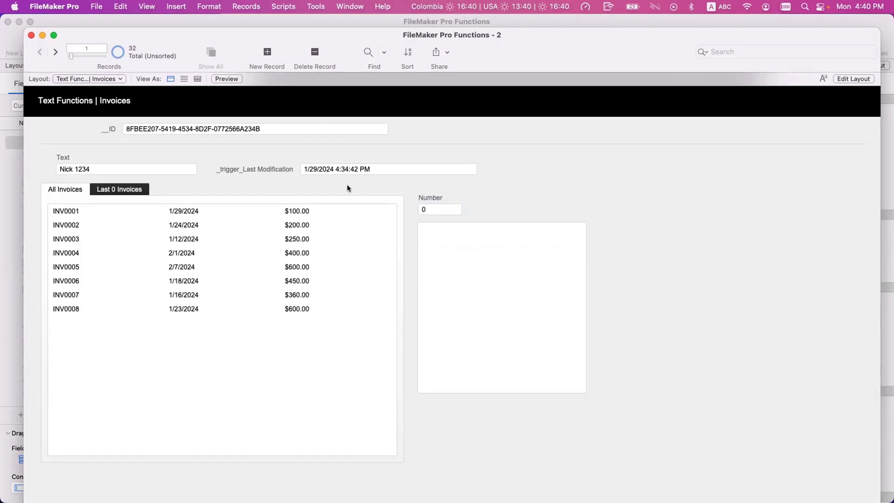
# - Show the last-invoices tab and set Number to 1, 2, 3 and finally 4 to test its portal
pyautogui.click(131, 189)
pyautogui.click(436, 210)
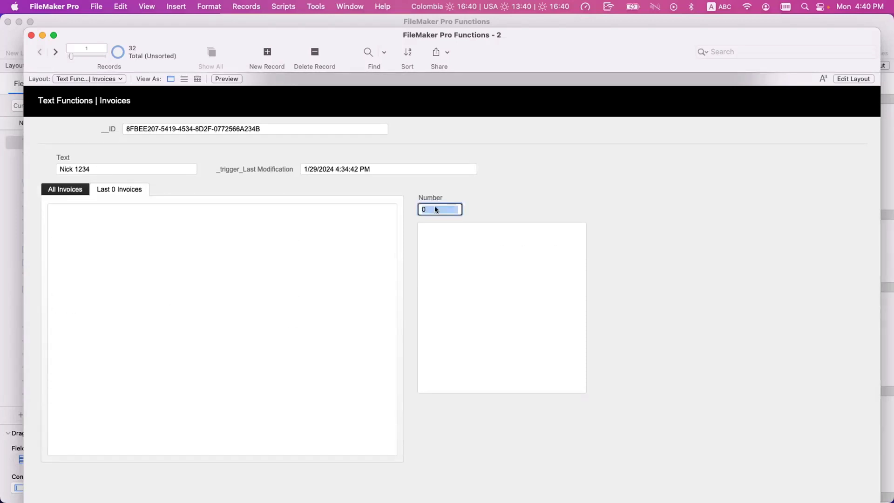
pyautogui.write('1')
pyautogui.click(452, 204)
pyautogui.write('2')
pyautogui.click(472, 199)
pyautogui.click(450, 208)
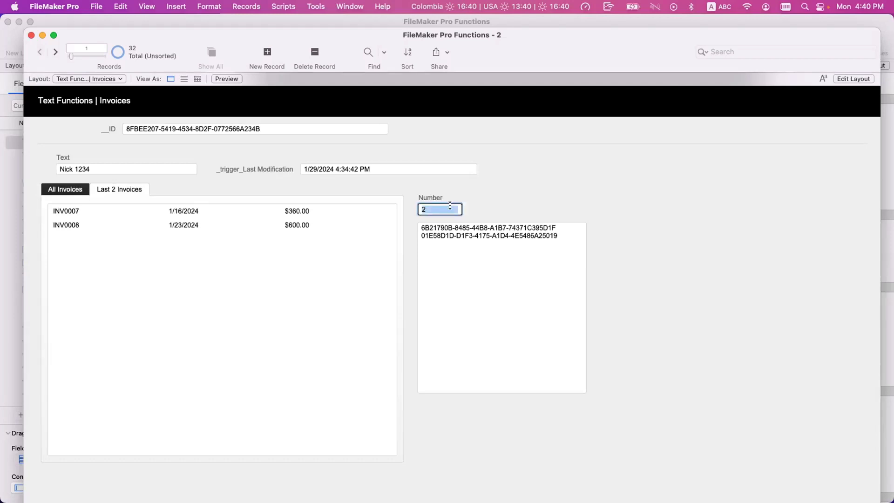
pyautogui.write('3')
pyautogui.click(445, 204)
pyautogui.click(446, 208)
pyautogui.write('4')
pyautogui.click(487, 199)
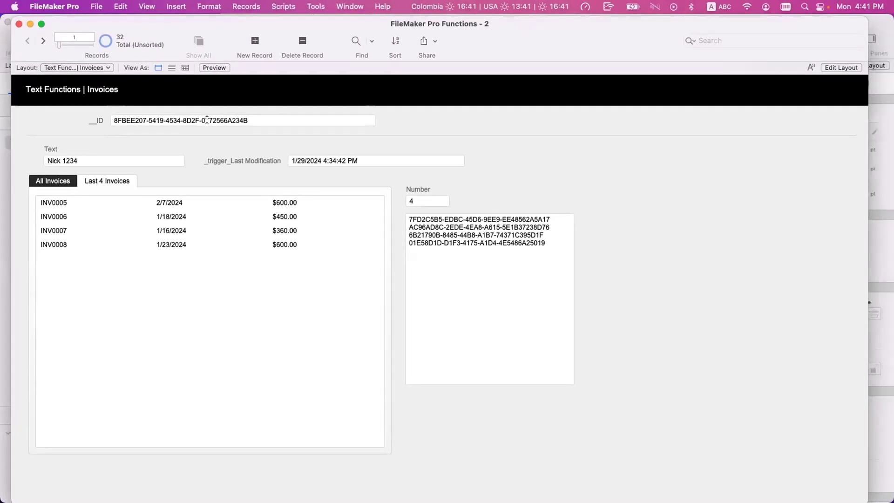
# - Highlight the last segment of the __ID value, and start a new watch expression in the Data Viewer
pyautogui.moveTo(202, 121); pyautogui.dragTo(248, 120)
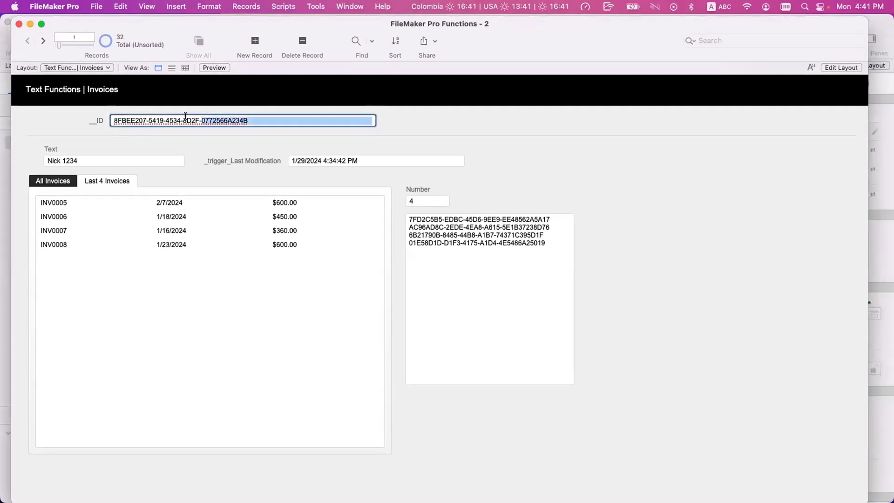
pyautogui.click(186, 119)
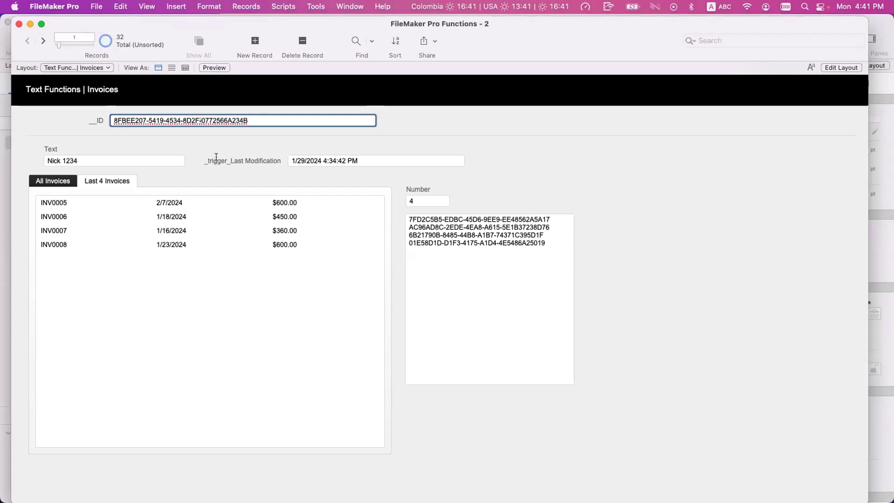
pyautogui.click(316, 7)
pyautogui.click(320, 48)
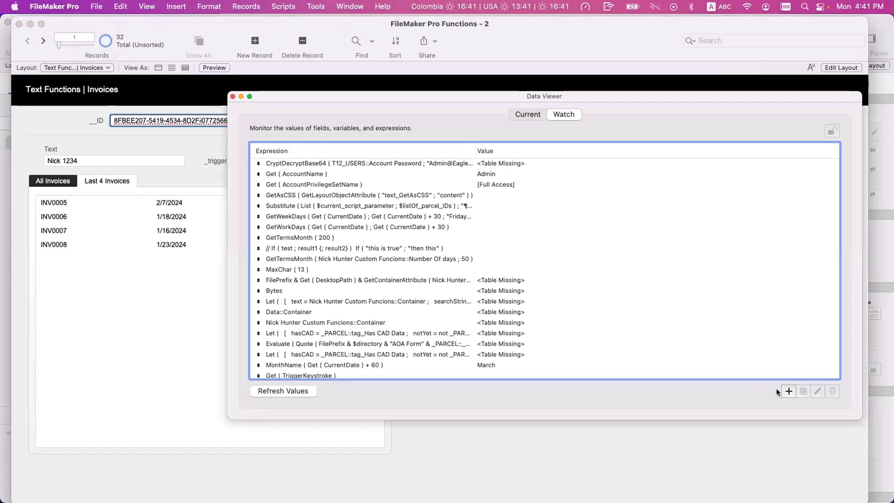
pyautogui.click(787, 391)
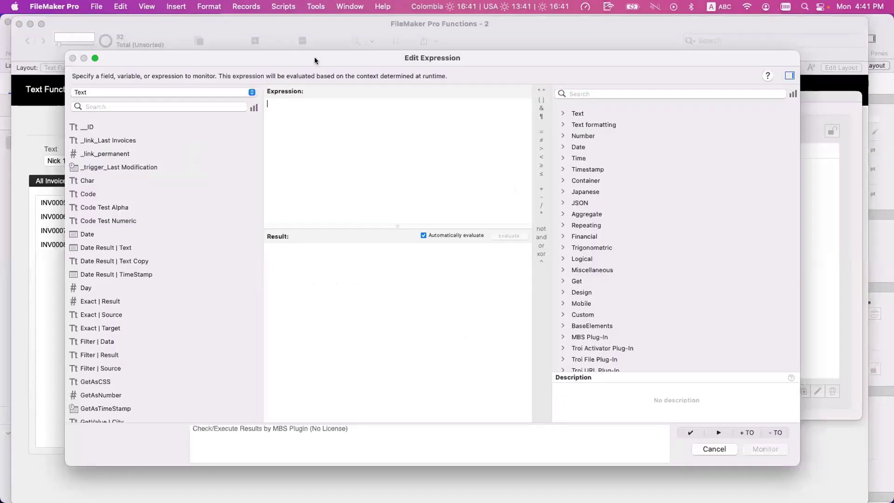
pyautogui.moveTo(314, 57); pyautogui.dragTo(405, 118)
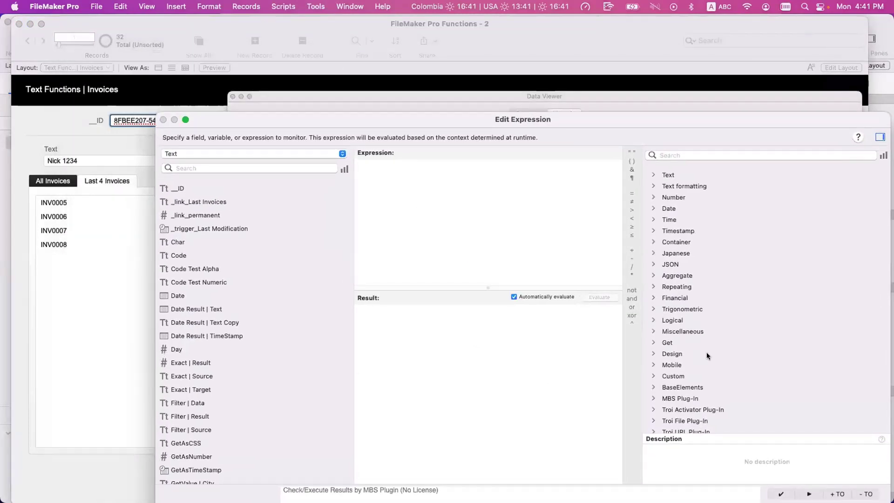
pyautogui.scroll(-1, 706, 352)
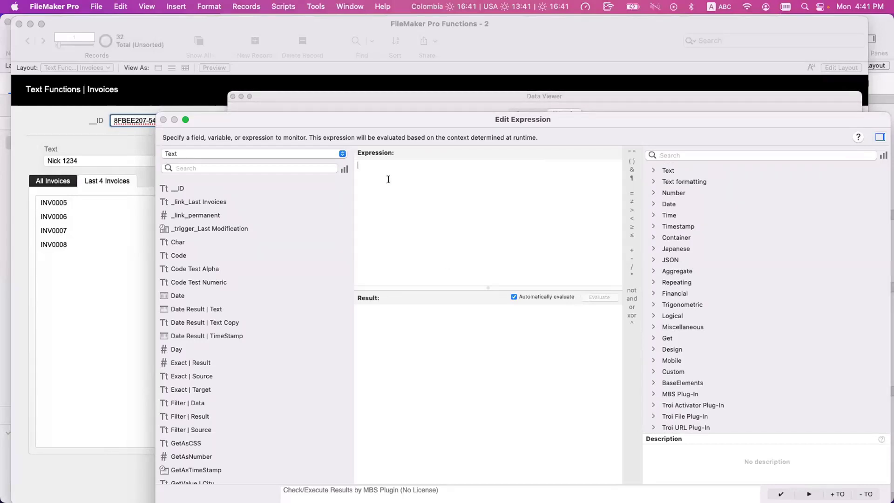
pyautogui.moveTo(389, 121); pyautogui.dragTo(392, 121)
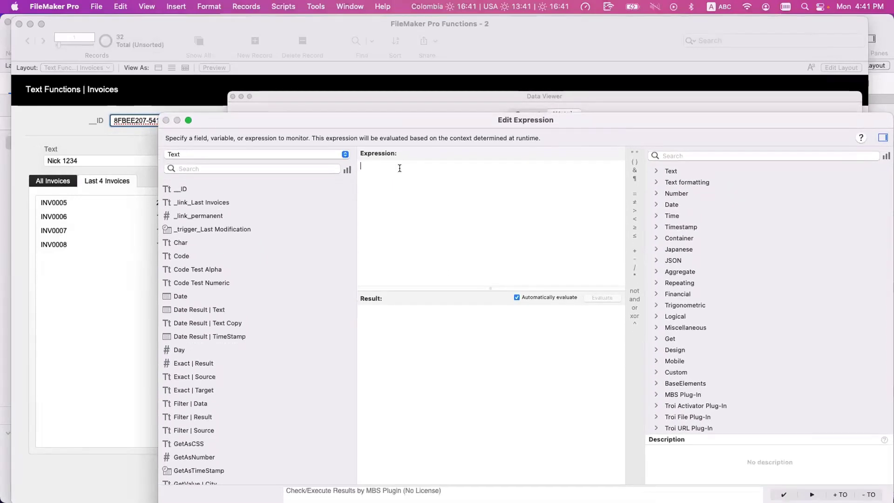
# - Start a Let function with a bracketed variable list and declare uuid = Text::__ID
pyautogui.write('Let (')
pyautogui.press('Return')
pyautogui.press('Tab')
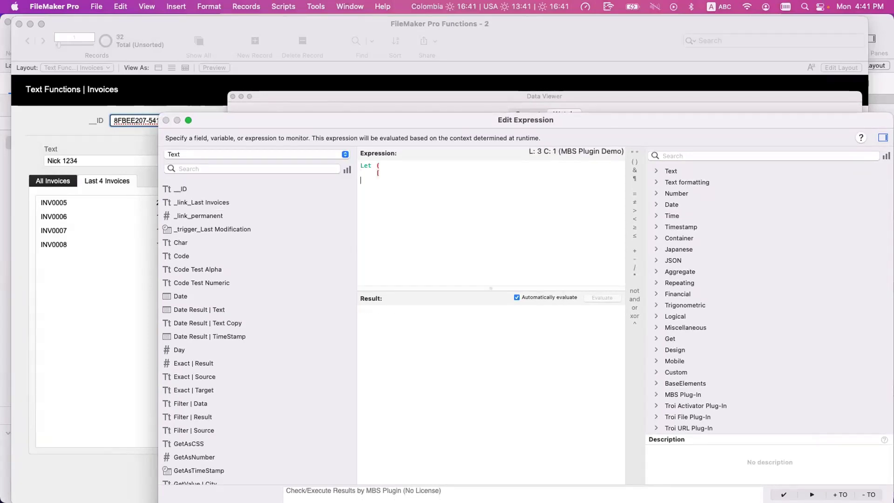
pyautogui.write('[')
pyautogui.press('Return')
pyautogui.press('Tab')
pyautogui.write('uuid =')
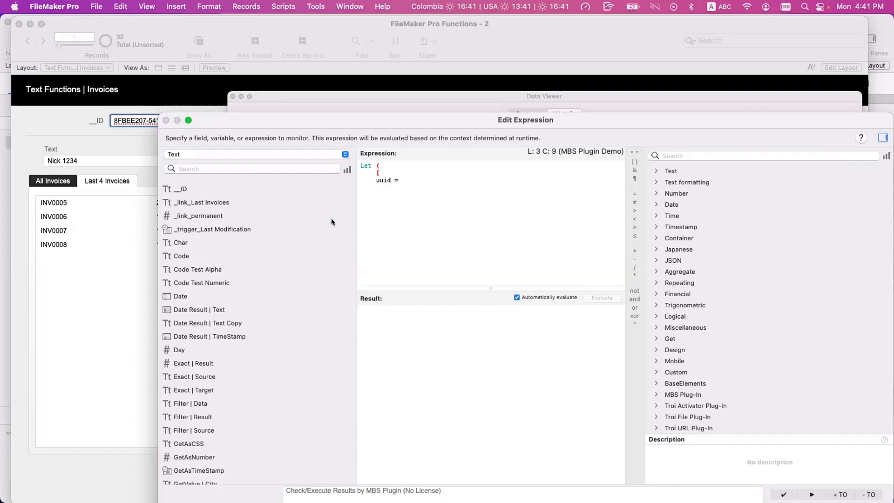
pyautogui.doubleClick(224, 188)
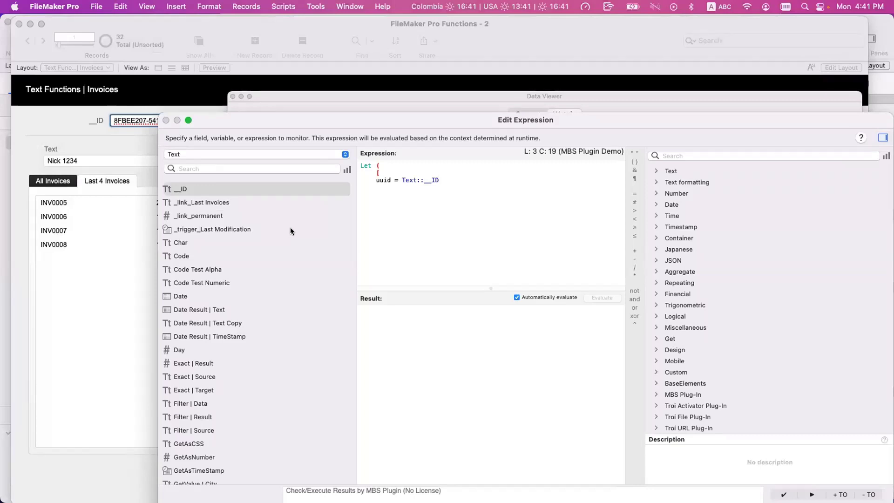
pyautogui.press('Return')
pyautogui.press('BackSpace')
pyautogui.write(';')
# - Add a hyphens variable that uses PatternCount with "-" as its first argument
pyautogui.press('Return')
pyautogui.write('hyphens = p')
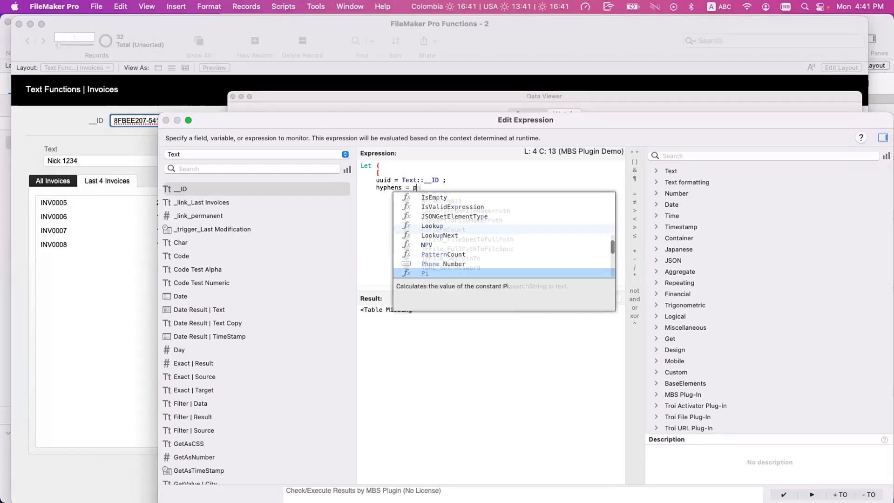
pyautogui.write('att')
pyautogui.press('Return')
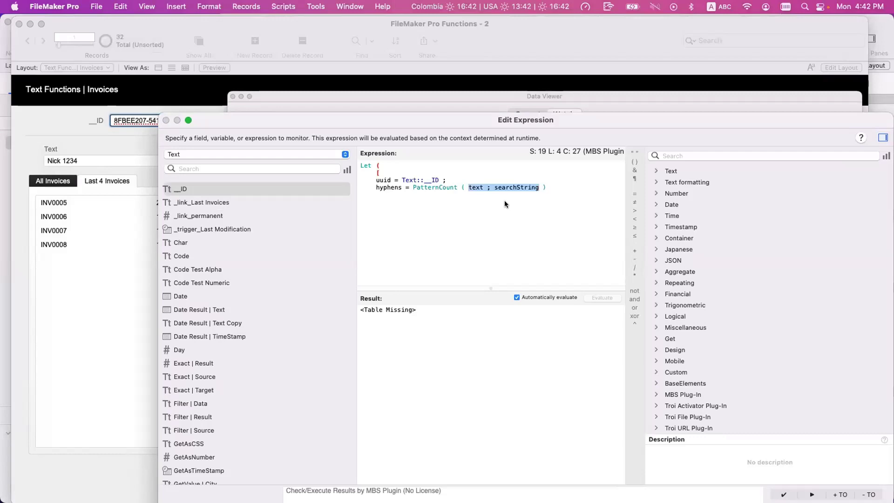
pyautogui.write('"-"')
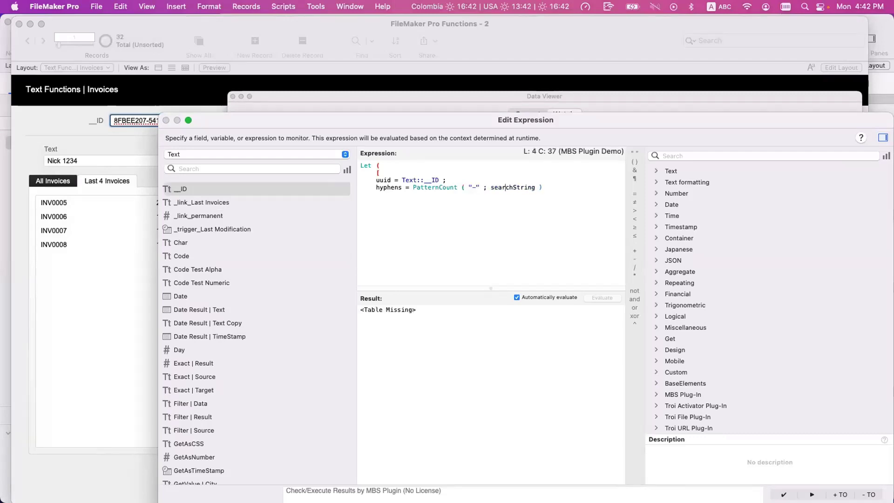
pyautogui.press('Tab')
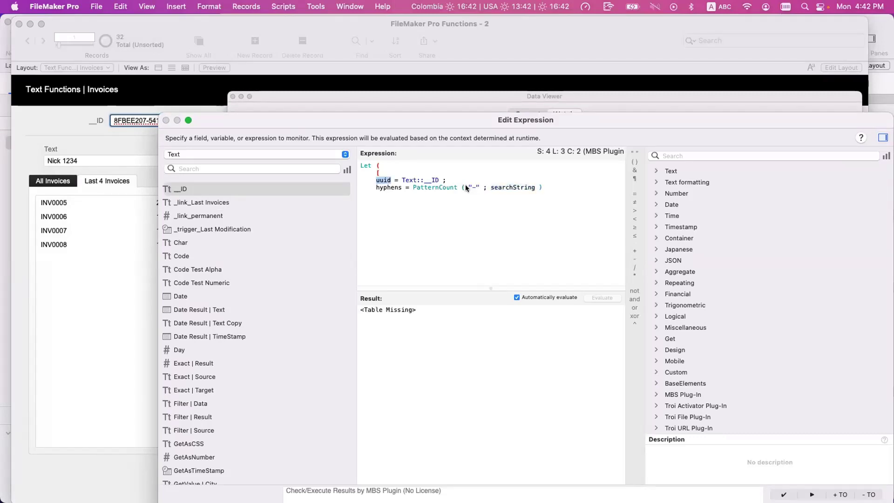
# - Correct the PatternCount arguments so that uuid is the text and "-" the search string
pyautogui.moveTo(465, 184); pyautogui.dragTo(476, 187)
pyautogui.press('super+x')
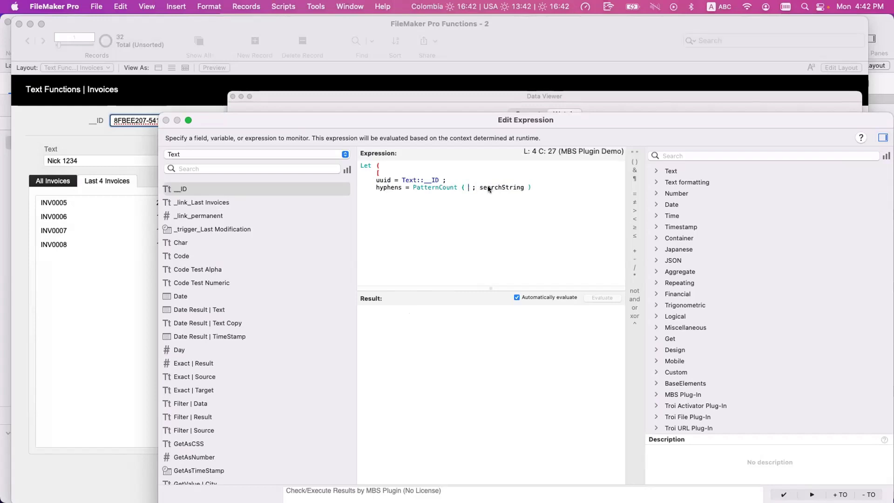
pyautogui.doubleClick(502, 188)
pyautogui.press('super+v')
pyautogui.doubleClick(382, 181)
pyautogui.press('super+c')
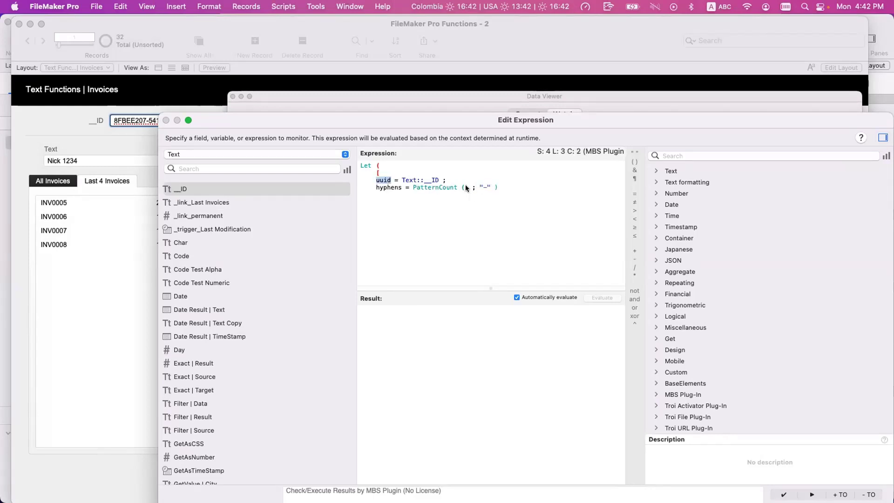
pyautogui.click(467, 187)
pyautogui.press('super+v')
# - Close the Let variable list with a bracket and semicolon, leave room for the result, and add the closing parenthesis
pyautogui.click(523, 221)
pyautogui.press('Return')
pyautogui.press('Tab')
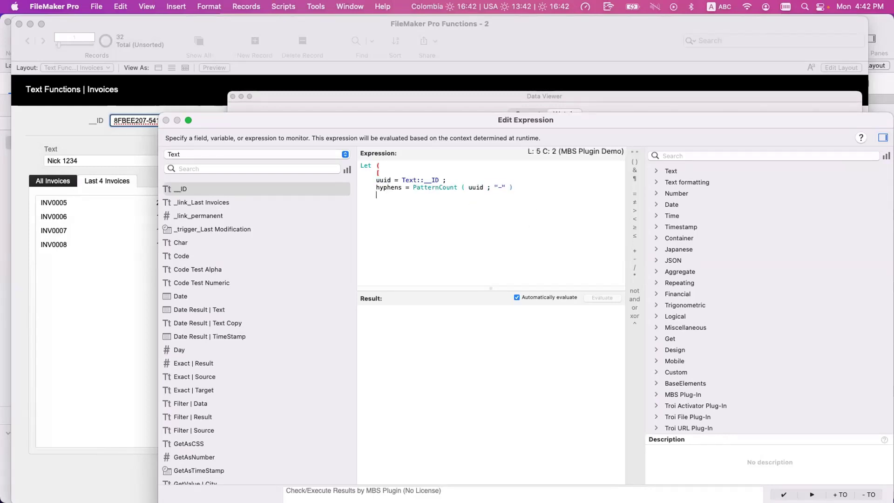
pyautogui.write(']')
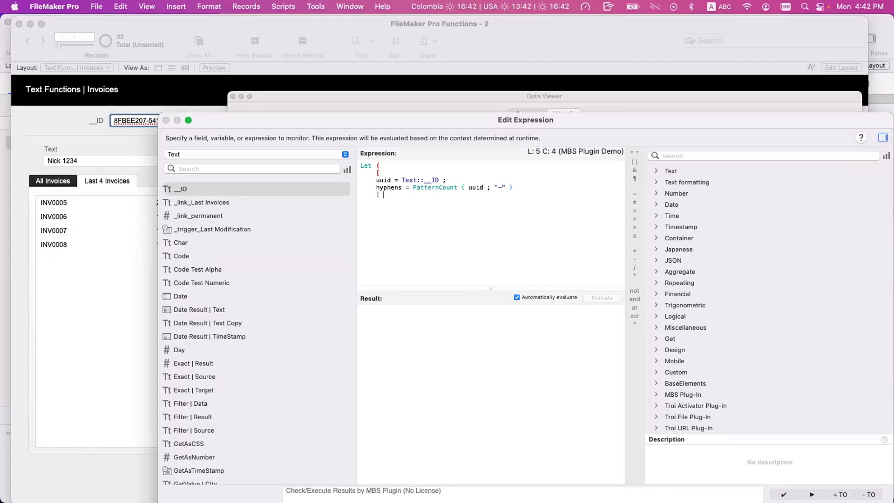
pyautogui.press('Return')
pyautogui.press('Return')
pyautogui.press('Return')
pyautogui.press('Tab')
pyautogui.write(')')
# - Test the Let result with hyphens and with uuid, and clear the result line
pyautogui.doubleClick(396, 185)
pyautogui.press('super+c')
pyautogui.press('Down')
pyautogui.press('Down')
pyautogui.press('super+v')
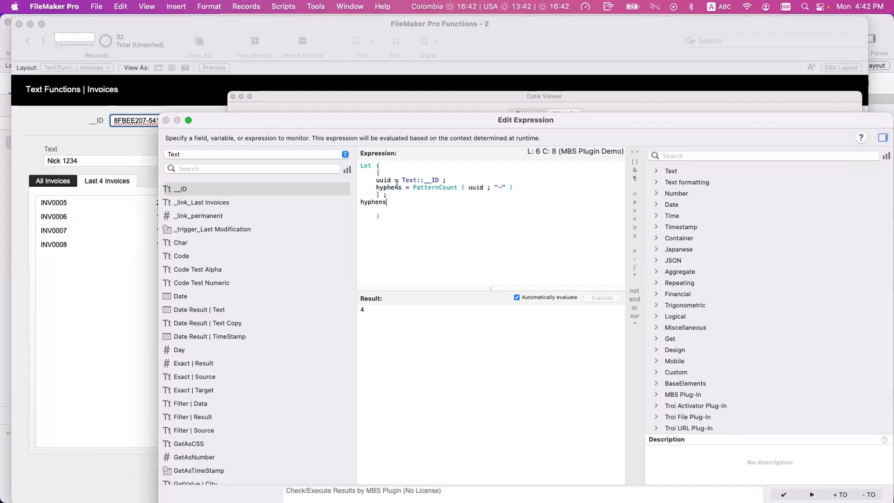
pyautogui.hotkey('shift', 'alt', 'Left')
pyautogui.write('uuid')
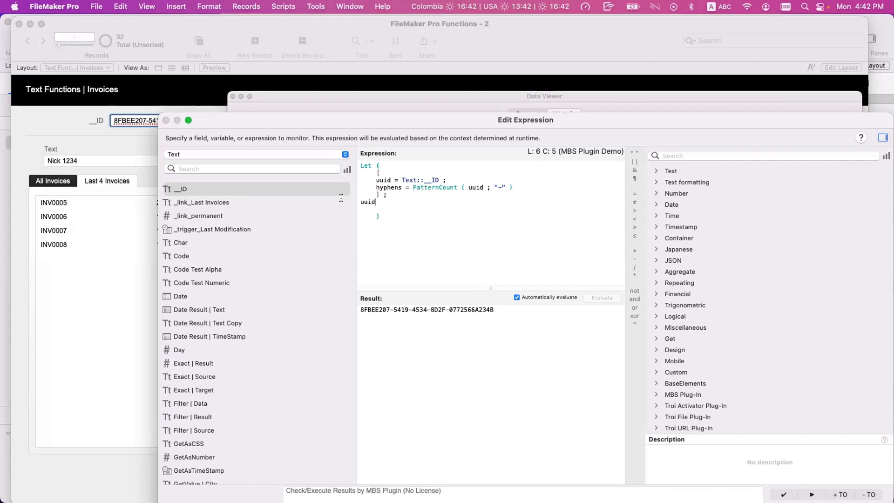
pyautogui.doubleClick(371, 202)
pyautogui.press('BackSpace')
pyautogui.click(379, 205)
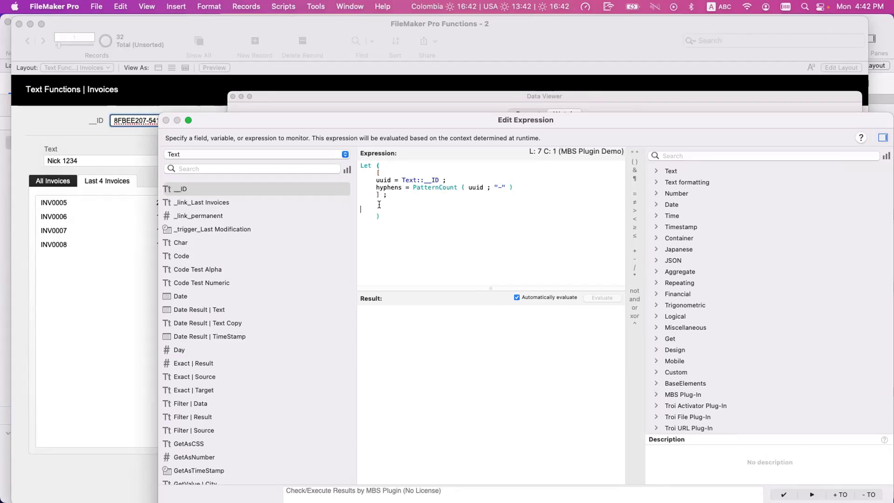
pyautogui.press('Return')
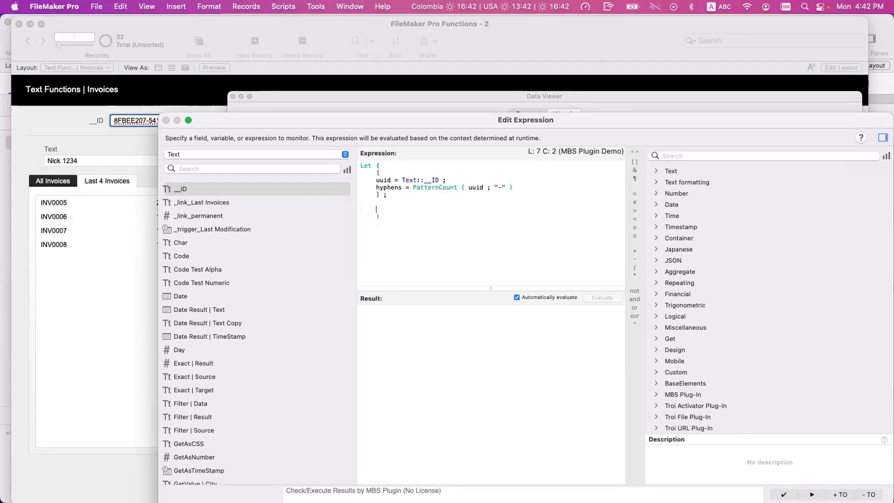
# - Add a start variable after hyphens in the Let list, defined with the Position function
pyautogui.press('Up')
pyautogui.click(514, 186)
pyautogui.write(';')
pyautogui.press('Return')
pyautogui.write('start = ')
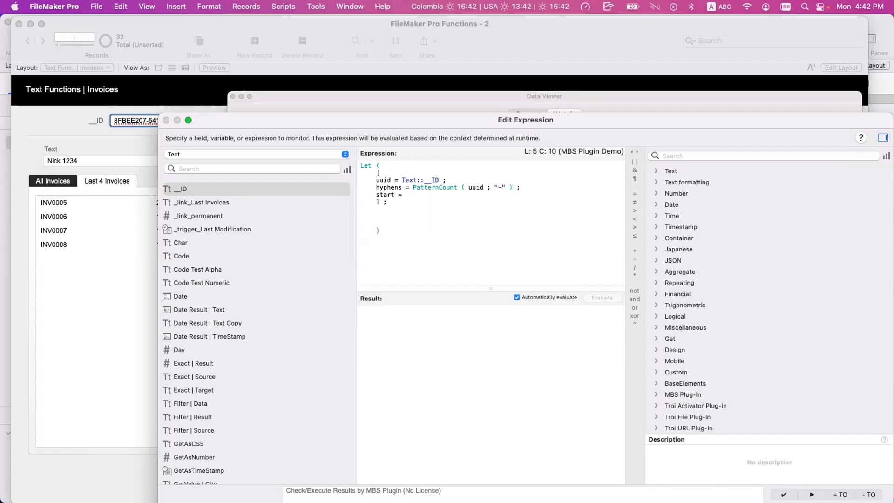
pyautogui.write('posoi')
pyautogui.press('BackSpace')
pyautogui.press('BackSpace')
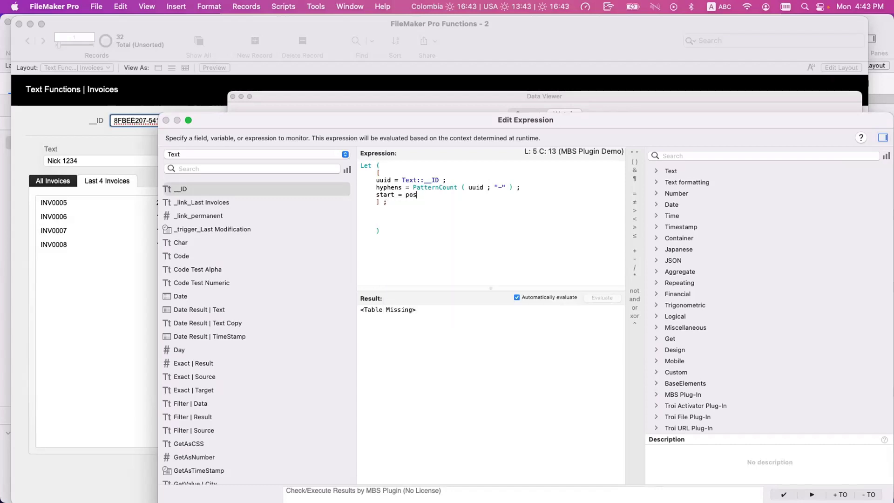
pyautogui.write('ito')
pyautogui.press('BackSpace')
pyautogui.press('BackSpace')
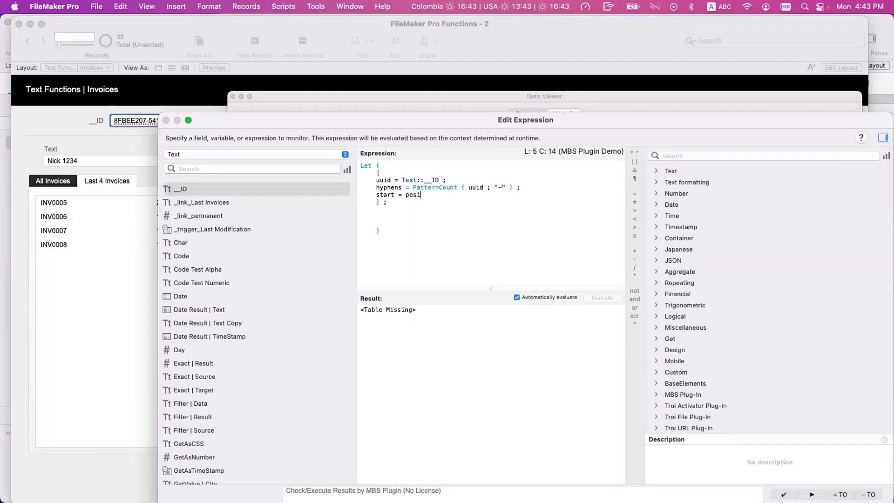
pyautogui.press('Return')
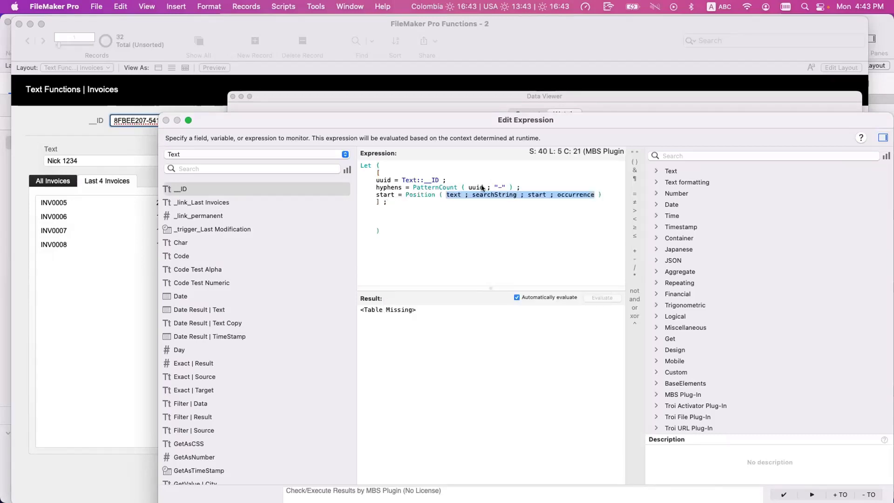
# - Fill in the Position arguments with uuid as the text, "-" as the search string and 1 as the start
pyautogui.click(381, 179)
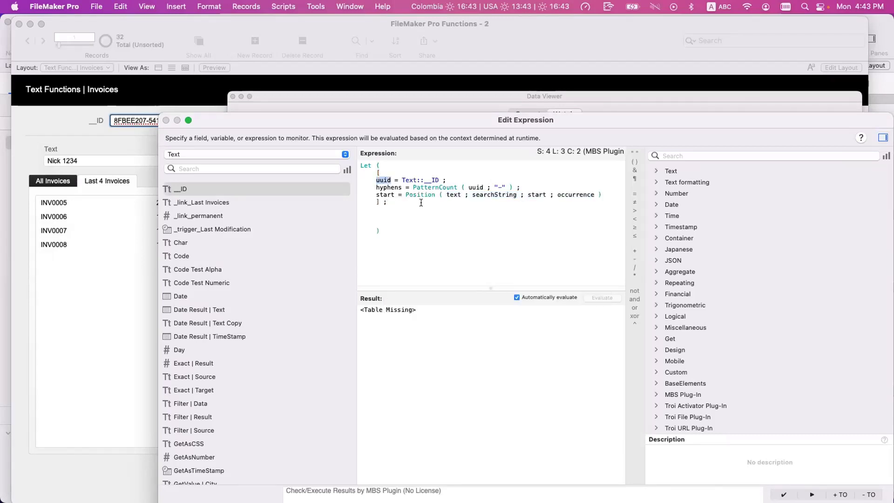
pyautogui.click(449, 194)
pyautogui.doubleClick(450, 195)
pyautogui.write('uuid')
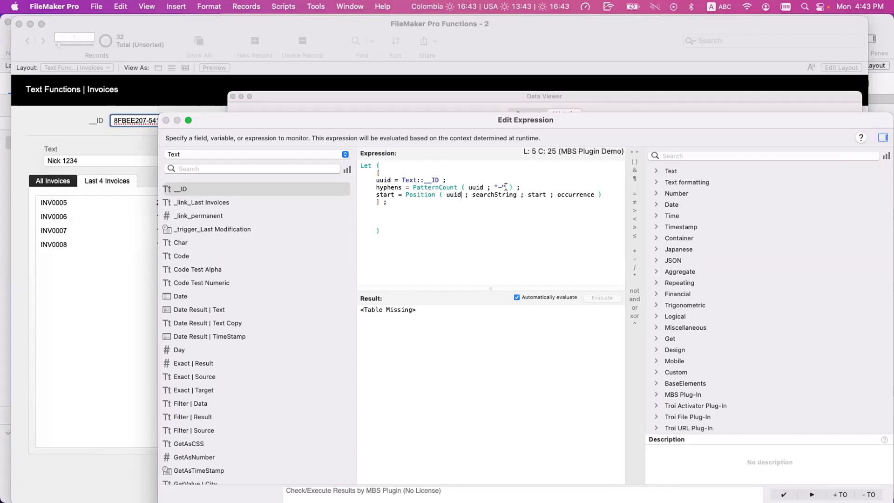
pyautogui.doubleClick(478, 192)
pyautogui.write('"-"')
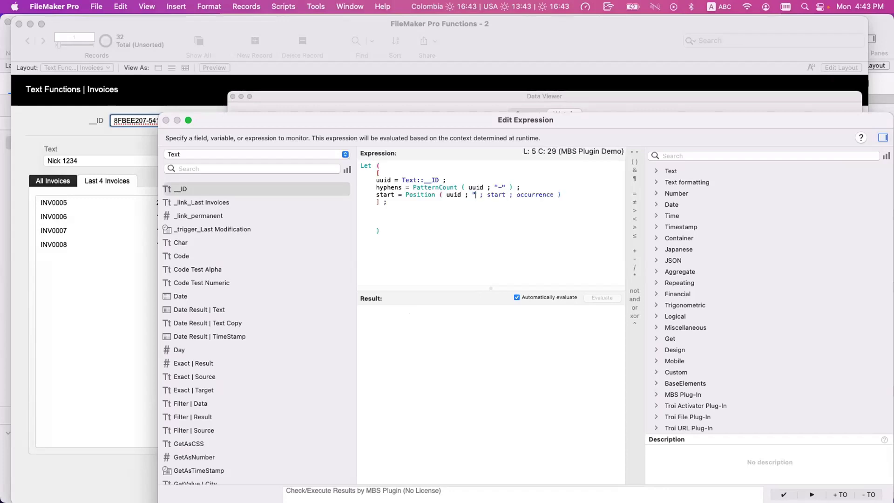
pyautogui.doubleClick(498, 193)
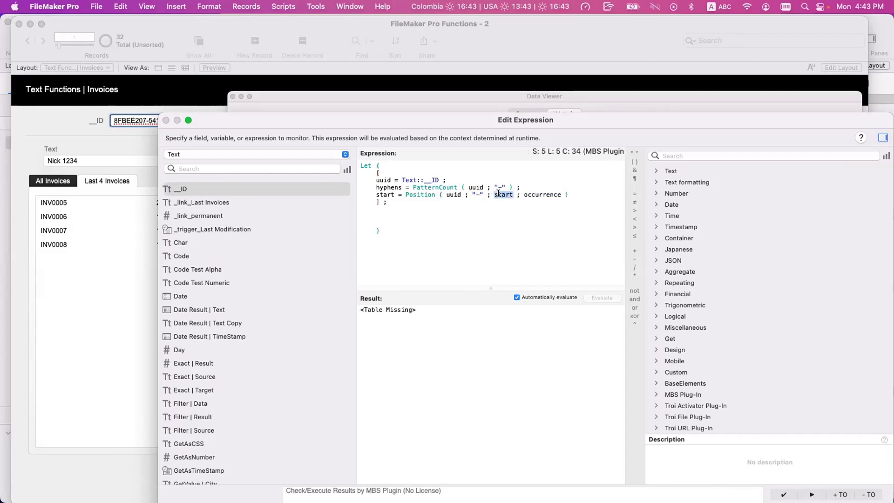
pyautogui.write('1')
# - Rename the hyphens variable to occurrence so that it matches the last Position argument
pyautogui.doubleClick(524, 194)
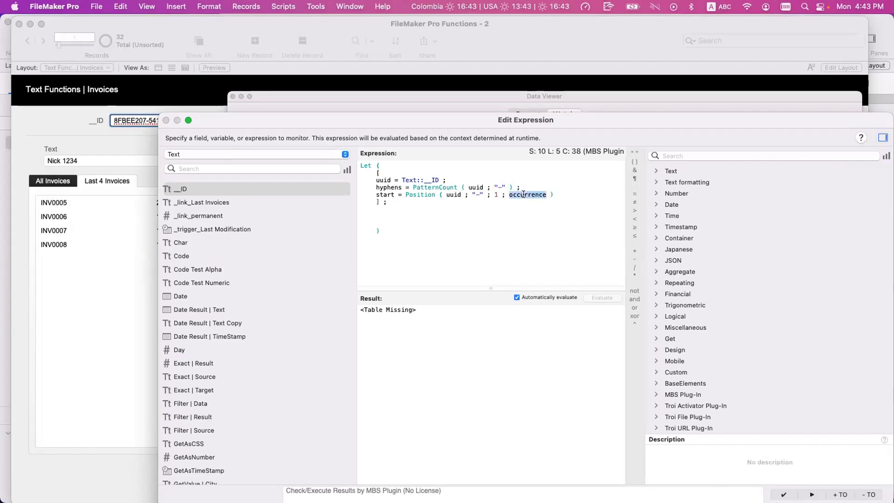
pyautogui.press('cmd+c')
pyautogui.doubleClick(390, 187)
pyautogui.press('cmd+v')
pyautogui.doubleClick(391, 186)
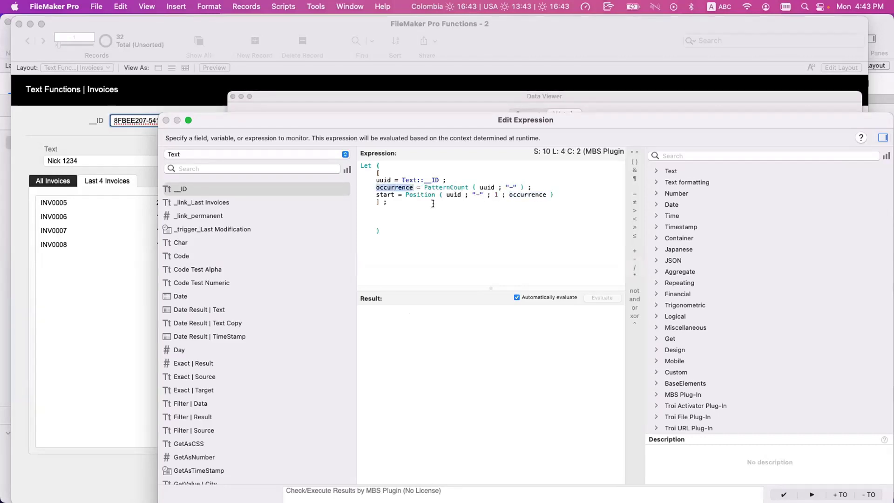
# - Test the start variable as the result of the Let expression
pyautogui.click(417, 233)
pyautogui.click(393, 210)
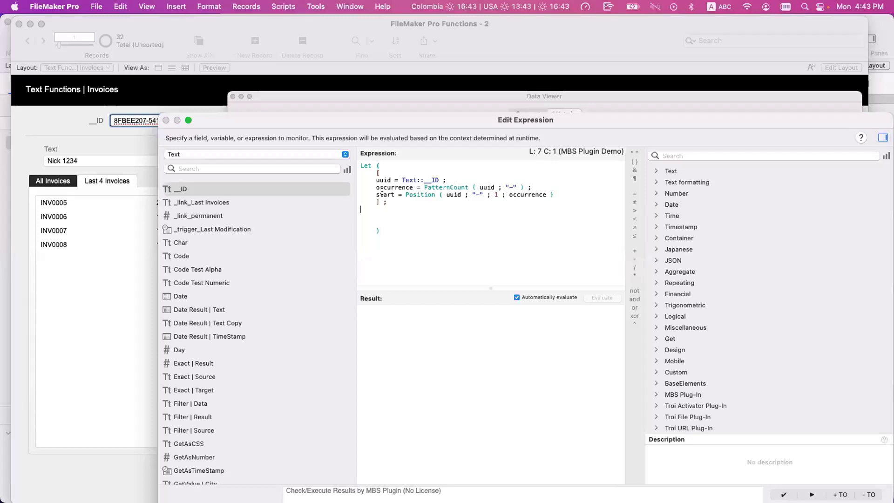
pyautogui.doubleClick(384, 194)
pyautogui.press('cmd+c')
pyautogui.click(381, 217)
pyautogui.press('cmd+v')
# - Test uuid as the Let result and examine the characters before the last hyphen
pyautogui.doubleClick(379, 180)
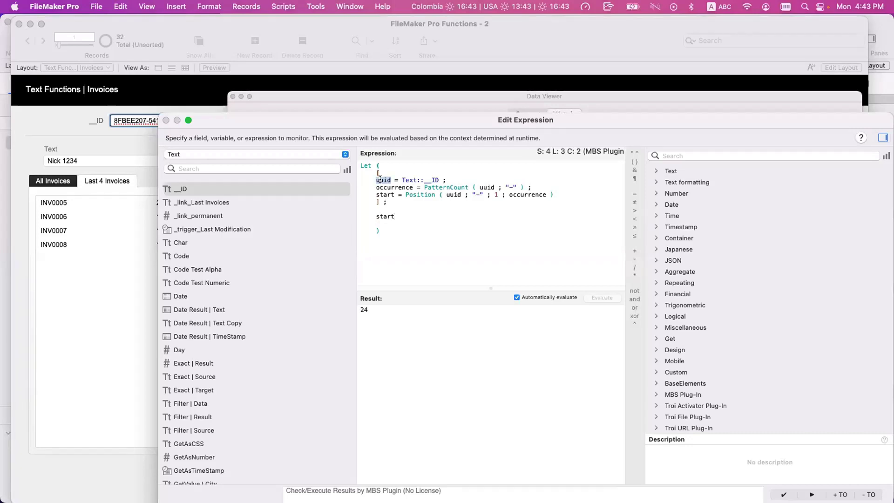
pyautogui.moveTo(395, 216); pyautogui.dragTo(371, 214)
pyautogui.press('cmd+v')
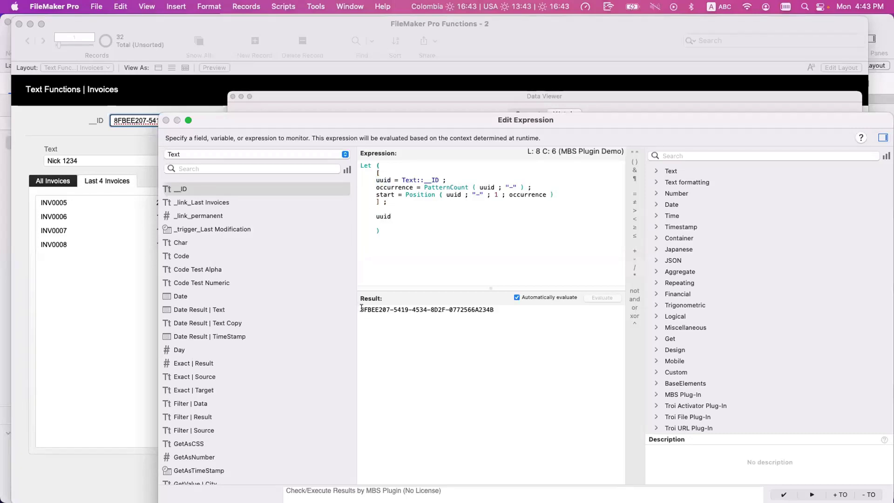
pyautogui.moveTo(369, 309); pyautogui.dragTo(444, 309)
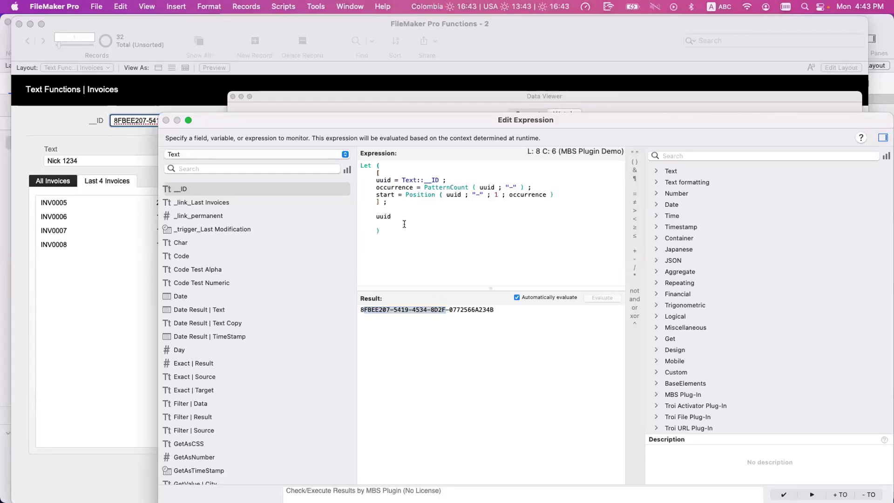
pyautogui.click(417, 233)
# - Try a Middle function as the Let result, with uuid as its text argument
pyautogui.doubleClick(382, 214)
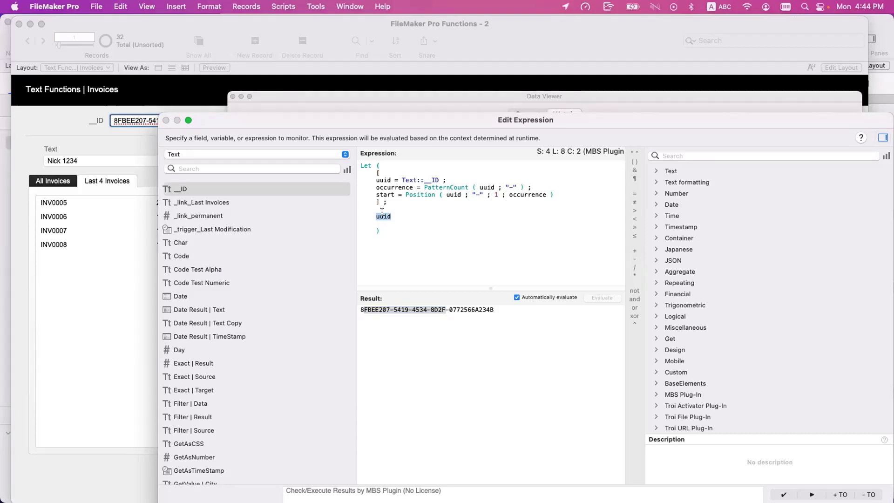
pyautogui.write('Mi')
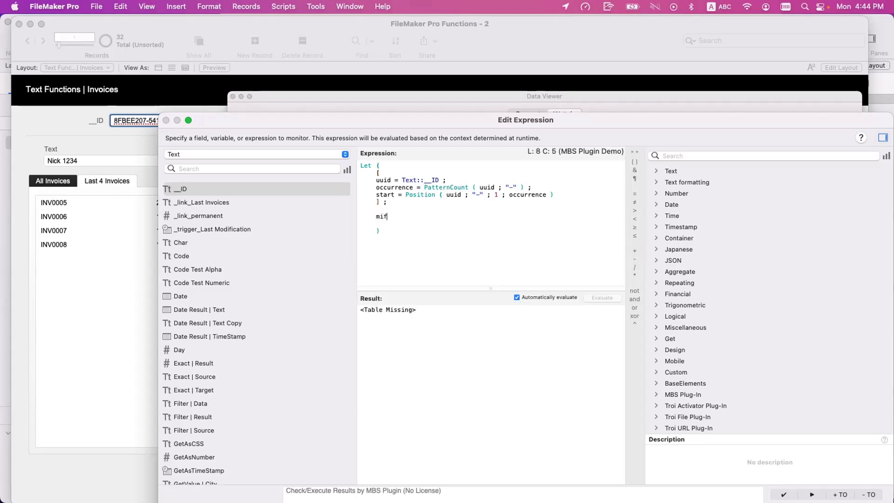
pyautogui.write('dd')
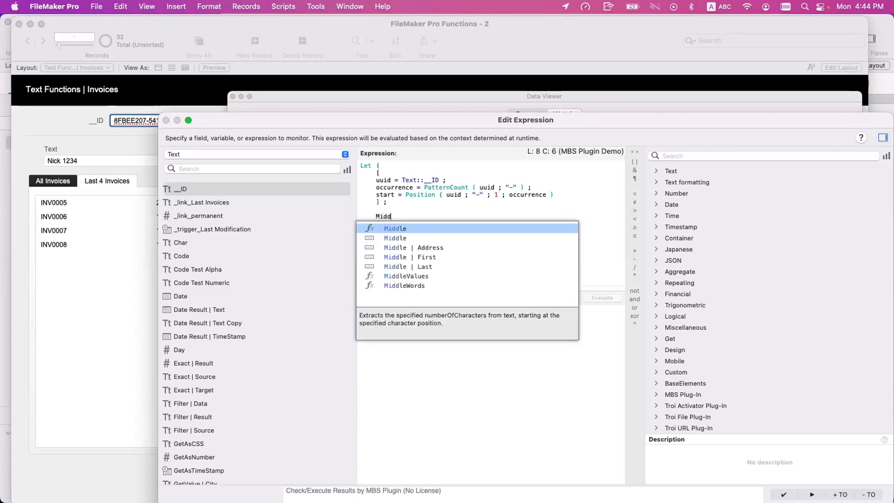
pyautogui.press('Return')
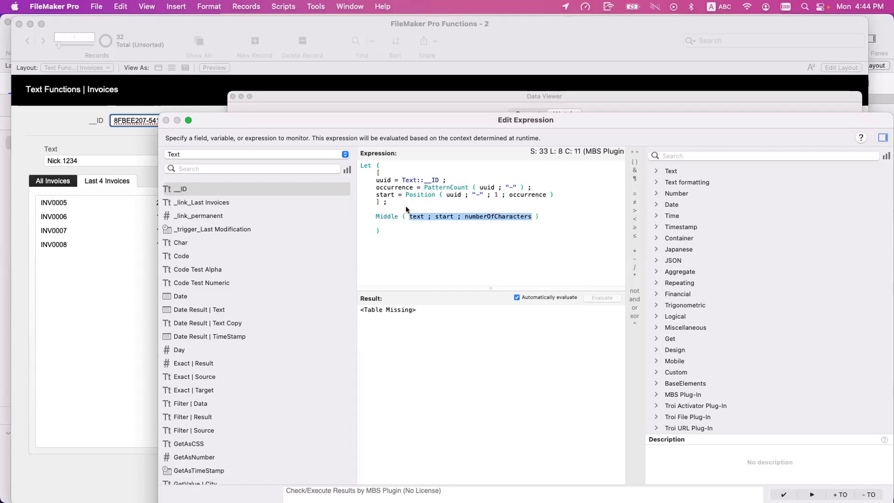
pyautogui.click(381, 181)
pyautogui.doubleClick(381, 181)
pyautogui.press('cmd+c')
pyautogui.doubleClick(417, 216)
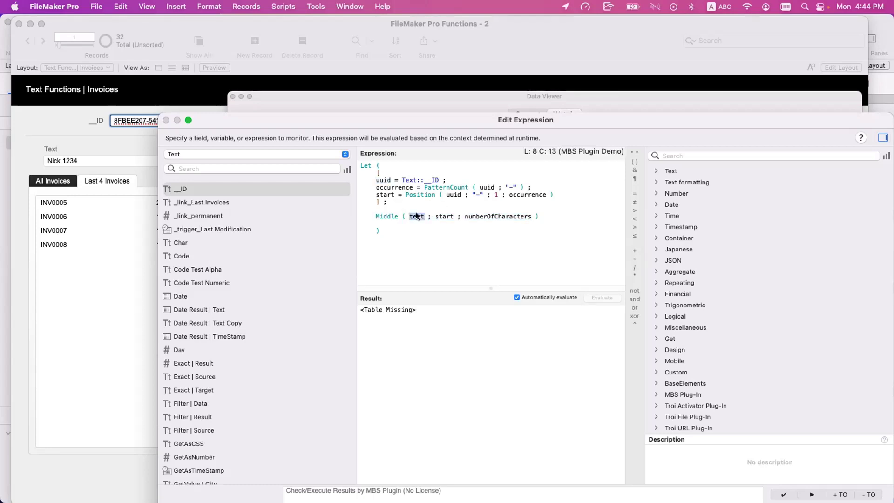
pyautogui.press('cmd+v')
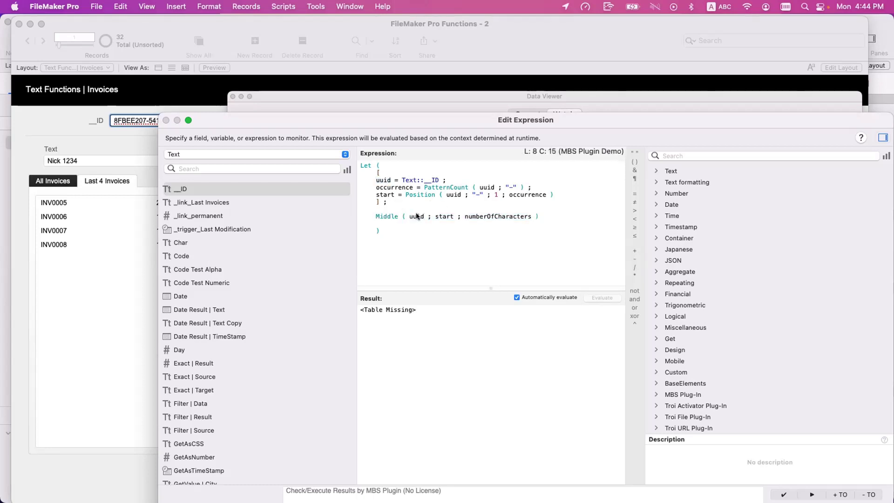
pyautogui.doubleClick(442, 216)
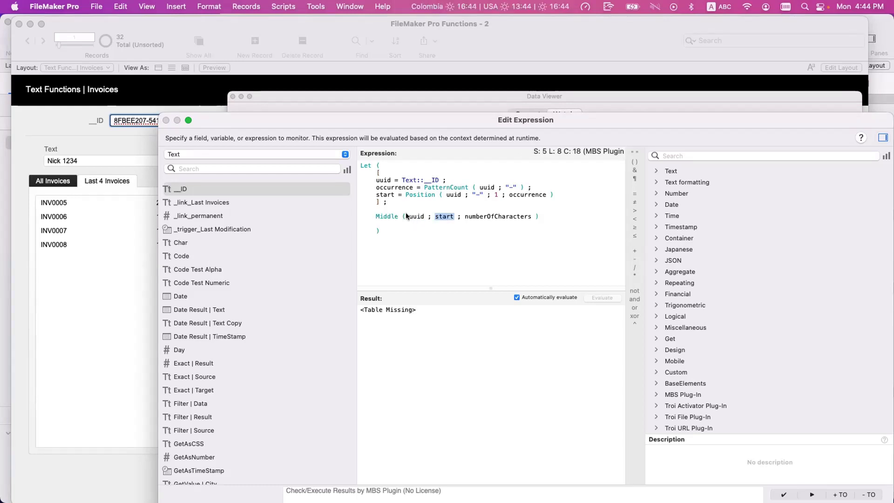
# - Replace the Middle function with a Right function that uses uuid as its text
pyautogui.moveTo(538, 216); pyautogui.dragTo(378, 215)
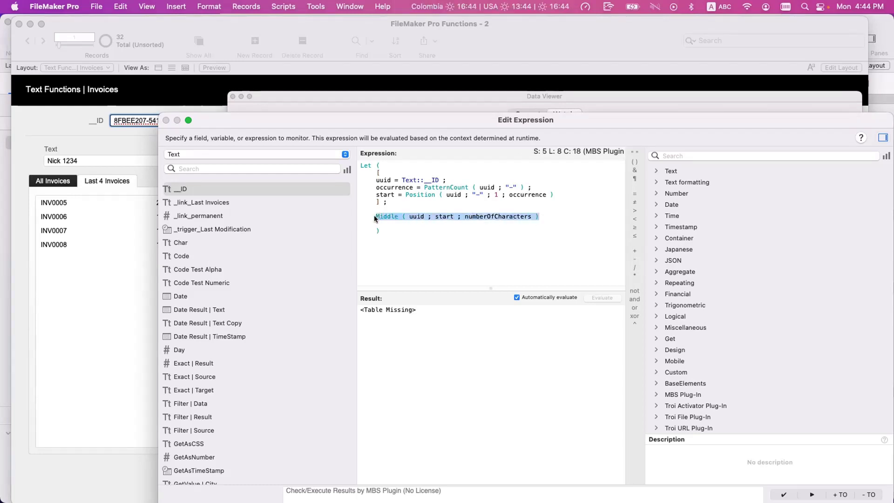
pyautogui.write('Right')
pyautogui.press('Return')
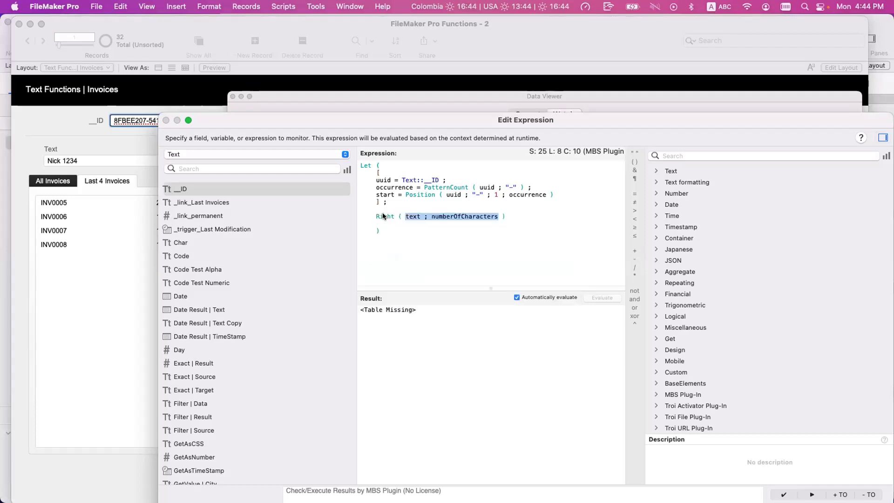
pyautogui.doubleClick(384, 180)
pyautogui.press('super+c')
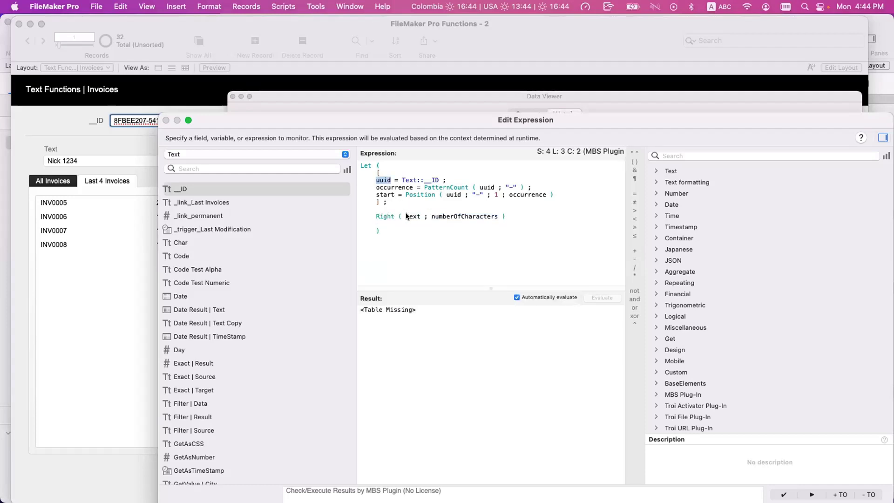
pyautogui.doubleClick(412, 216)
pyautogui.press('super+v')
# - Rename the start variable to numberOfCharacters and subtract 1 from its Position calculation
pyautogui.doubleClick(439, 215)
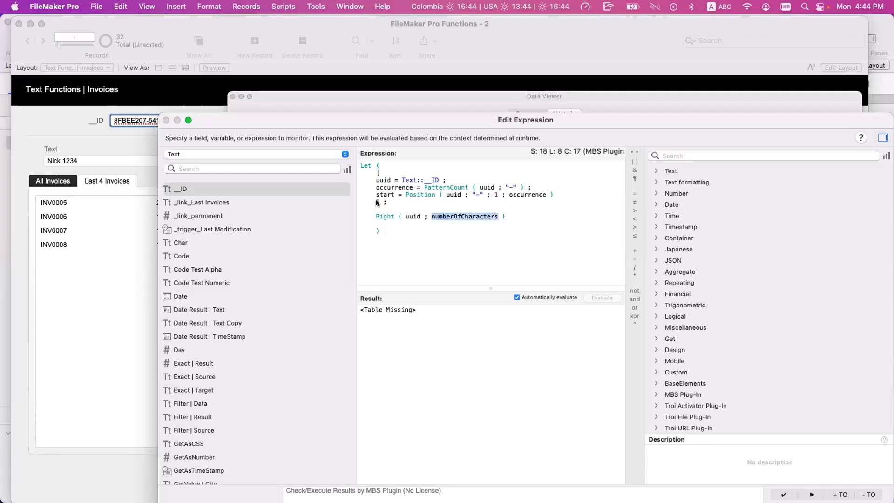
pyautogui.doubleClick(379, 193)
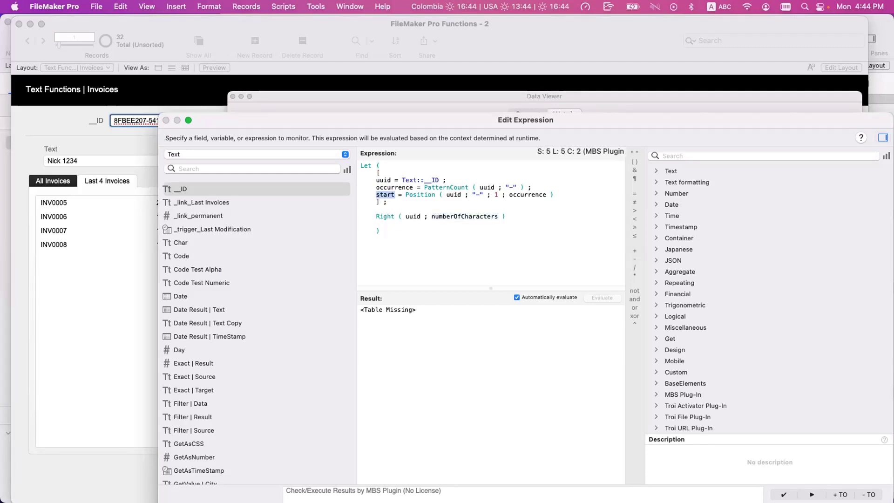
pyautogui.write('n')
pyautogui.press('Escape')
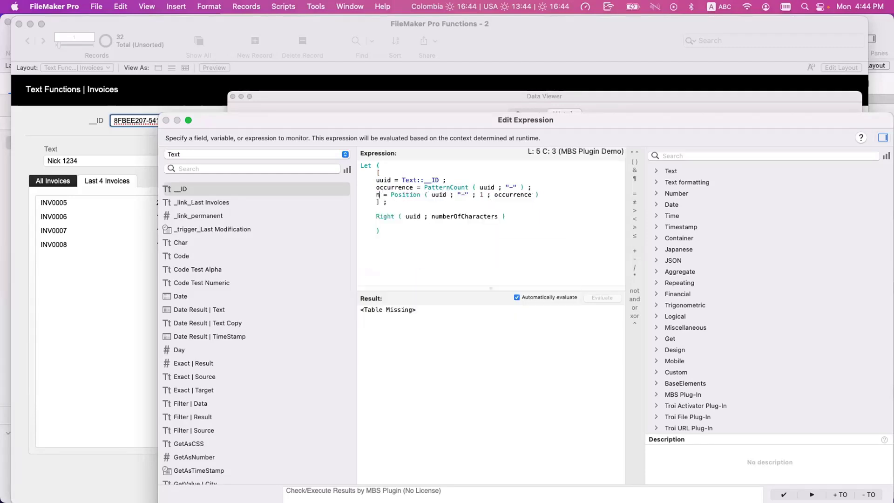
pyautogui.doubleClick(450, 216)
pyautogui.press('cmd+c')
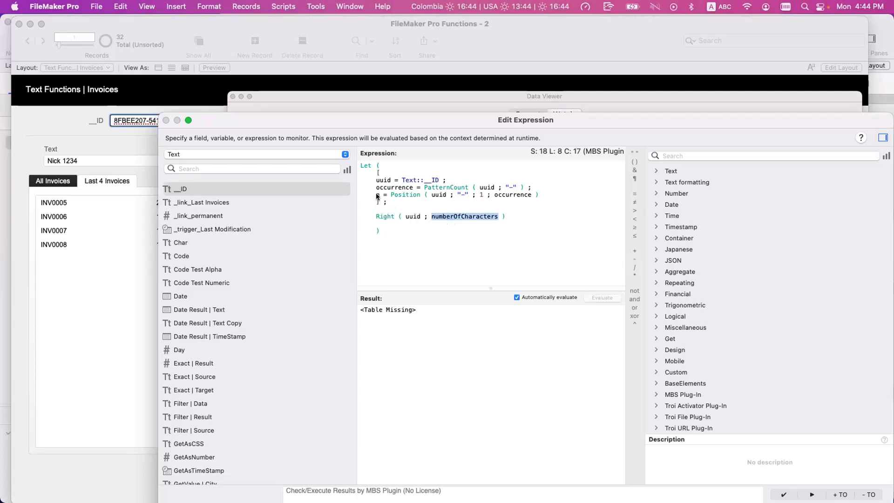
pyautogui.doubleClick(379, 194)
pyautogui.press('cmd+v')
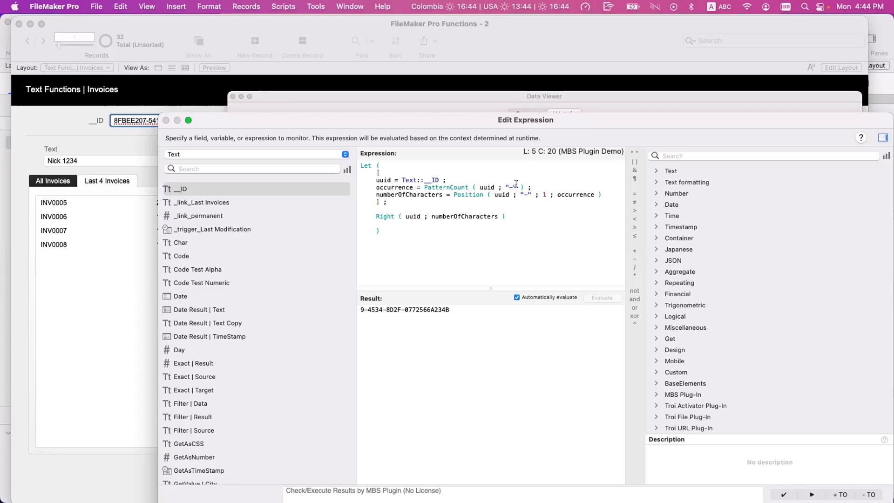
pyautogui.click(604, 194)
pyautogui.write('- 1')
# - Try subtracting 1 after the closing parenthesis of the Right function, and remove that subtraction
pyautogui.click(531, 215)
pyautogui.press('Left')
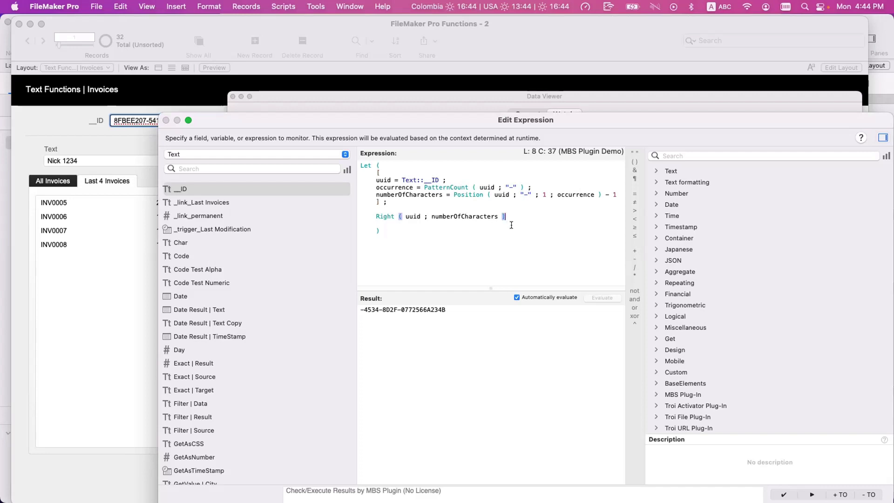
pyautogui.write('- 1')
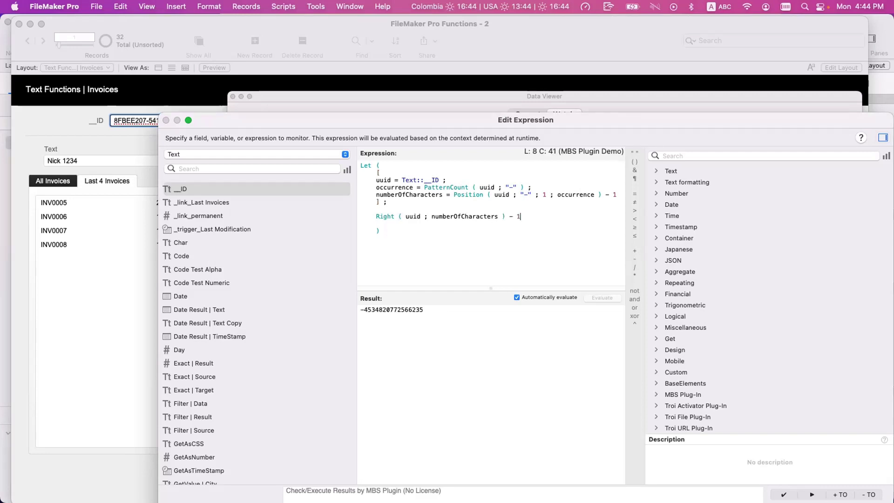
pyautogui.press('BackSpace')
pyautogui.press('BackSpace')
pyautogui.press('BackSpace')
pyautogui.press('BackSpace')
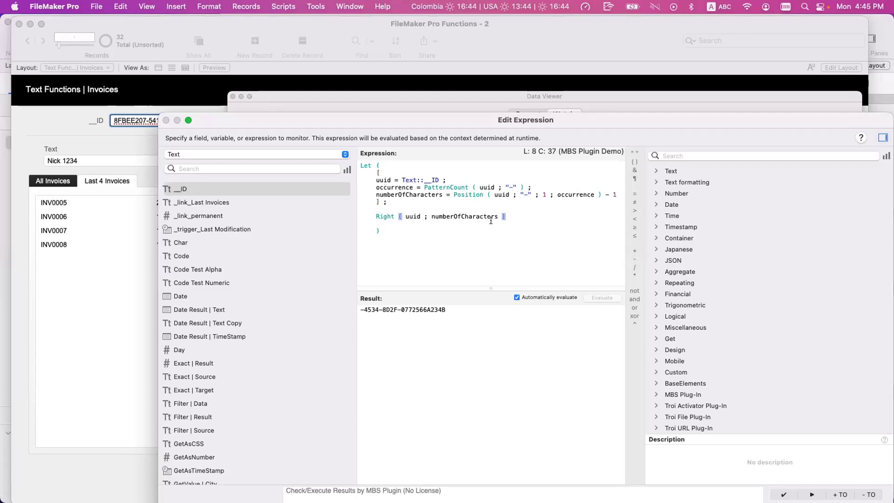
# - Subtract 1 from numberOfCharacters inside the Right function
pyautogui.press('Left')
pyautogui.press('Left')
pyautogui.write('- 1')
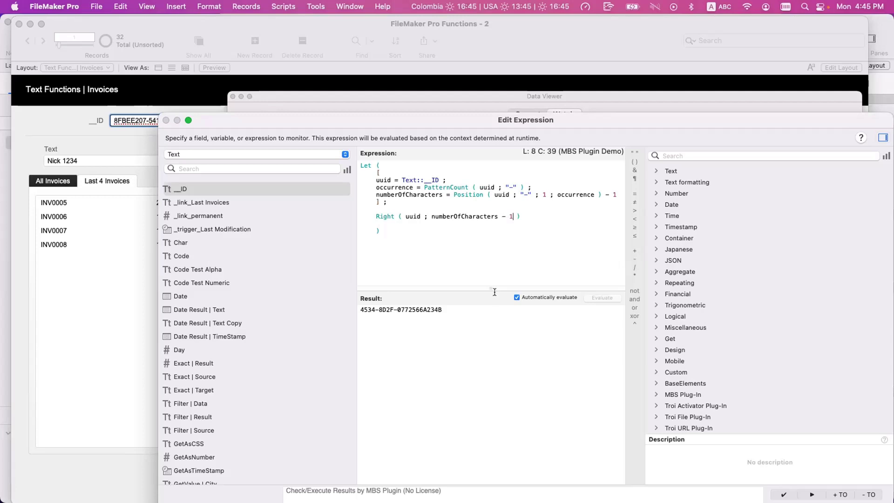
# - Comment out the Right function line, test uuid as the result above it, and clear that test line
pyautogui.press('Up')
pyautogui.write('uuid')
pyautogui.click(377, 217)
pyautogui.write('//')
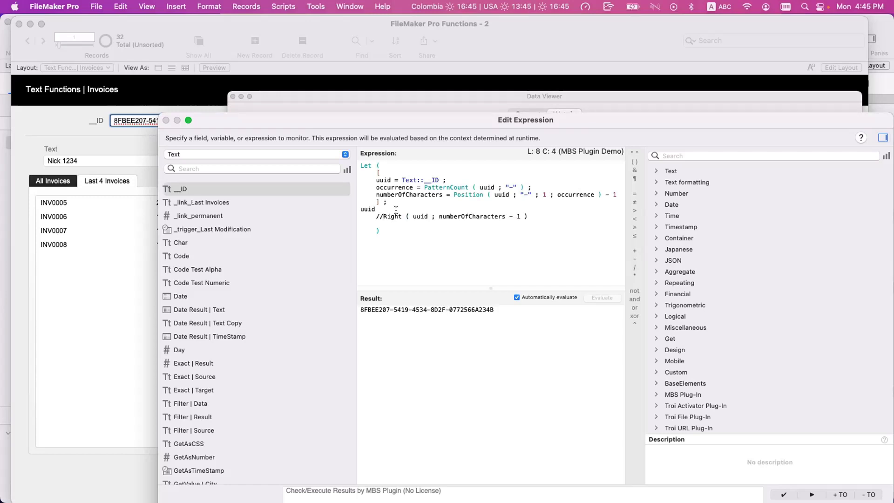
pyautogui.moveTo(377, 209); pyautogui.dragTo(353, 208)
pyautogui.press('BackSpace')
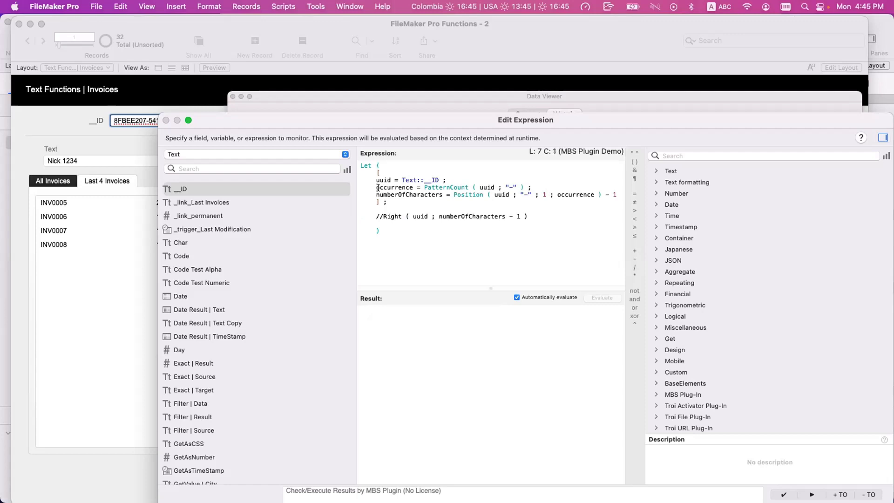
# - Try occurrence as the Let result above the commented-out Right function, and undo it
pyautogui.doubleClick(394, 188)
pyautogui.press('super+c')
pyautogui.click(379, 209)
pyautogui.press('super+v')
pyautogui.press('super+z')
# - Test uuid as the Let result above the commented-out Right function, check its last hyphen, and clear the test line
pyautogui.doubleClick(383, 180)
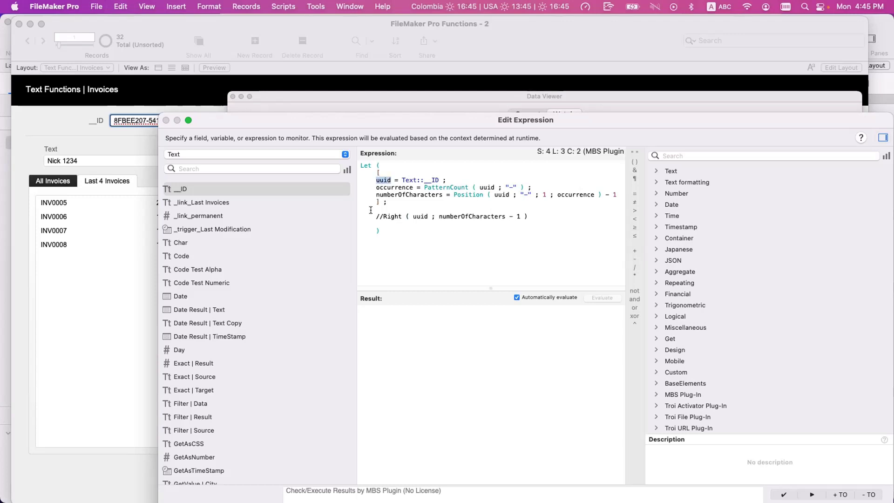
pyautogui.press('super+c')
pyautogui.click(372, 206)
pyautogui.press('super+v')
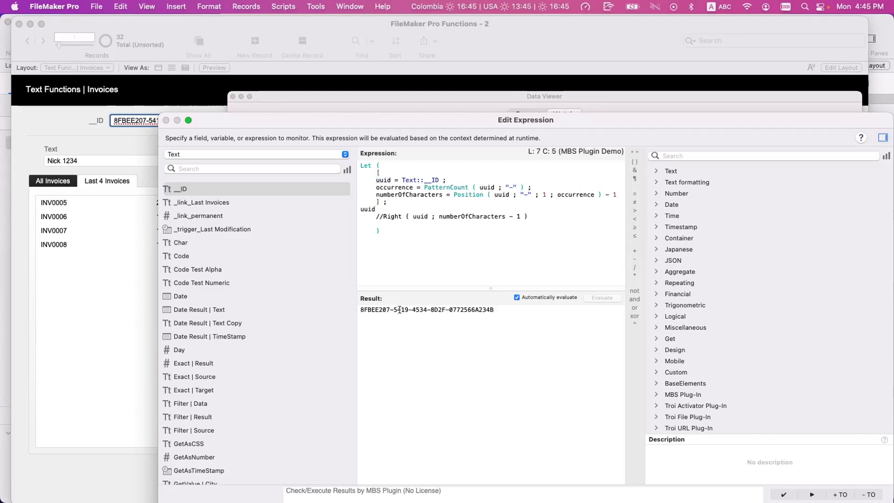
pyautogui.doubleClick(446, 310)
pyautogui.doubleClick(372, 209)
pyautogui.press('BackSpace')
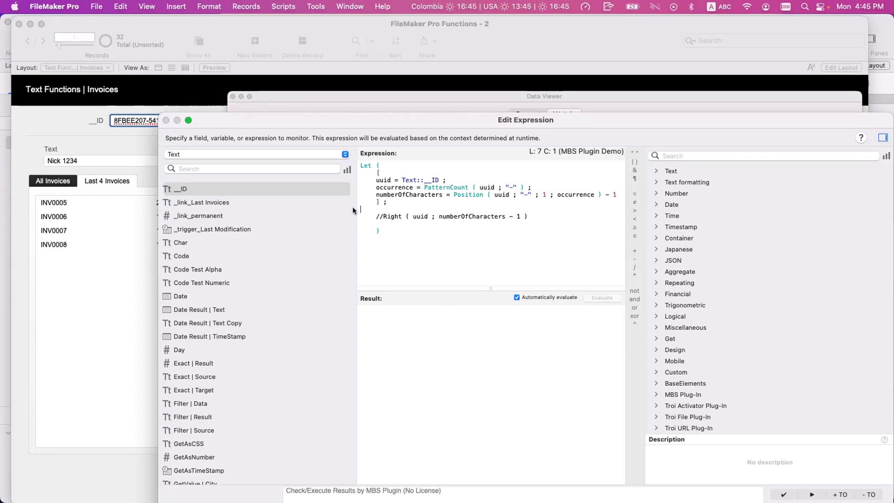
# - Test numberOfCharacters as the Let result on the empty line, compare it with the Position calculation, and clear the test line
pyautogui.doubleClick(391, 186)
pyautogui.click(374, 201)
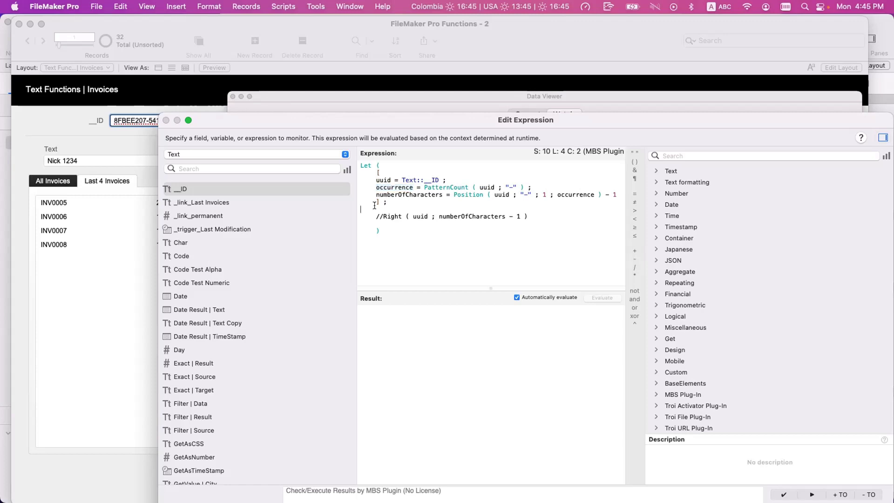
pyautogui.doubleClick(390, 195)
pyautogui.press('super+c')
pyautogui.click(379, 210)
pyautogui.press('super+v')
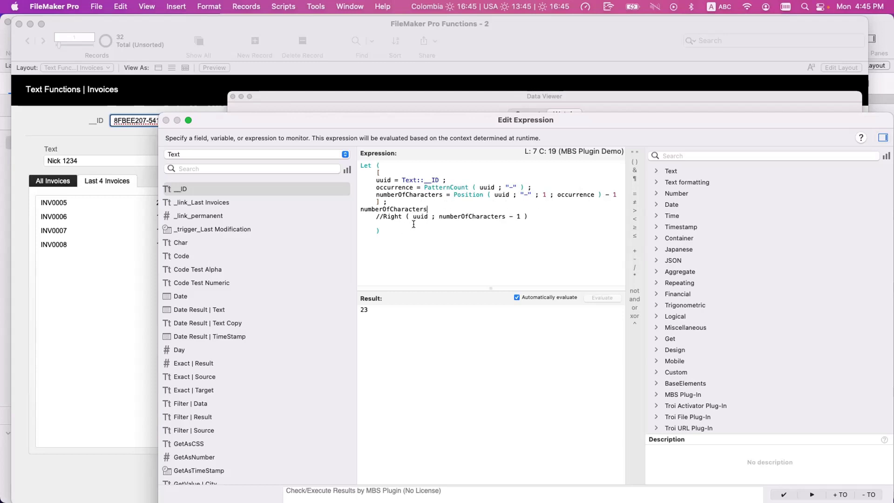
pyautogui.doubleClick(606, 195)
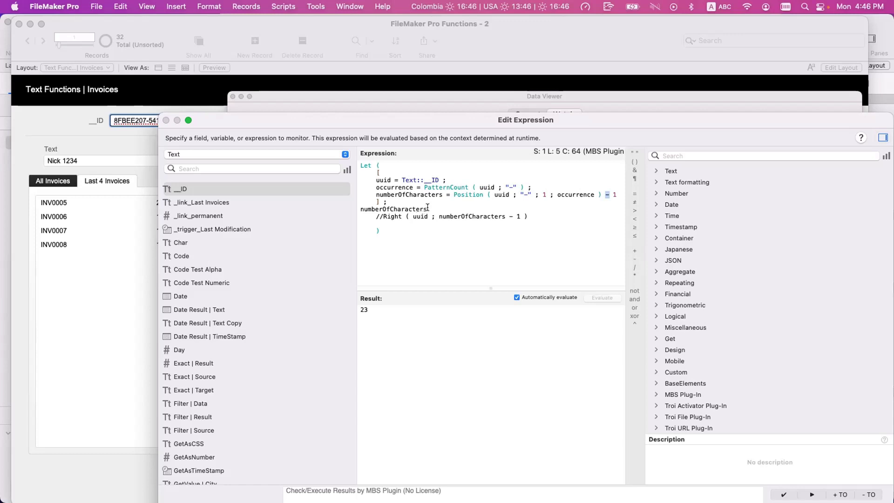
pyautogui.doubleClick(427, 210)
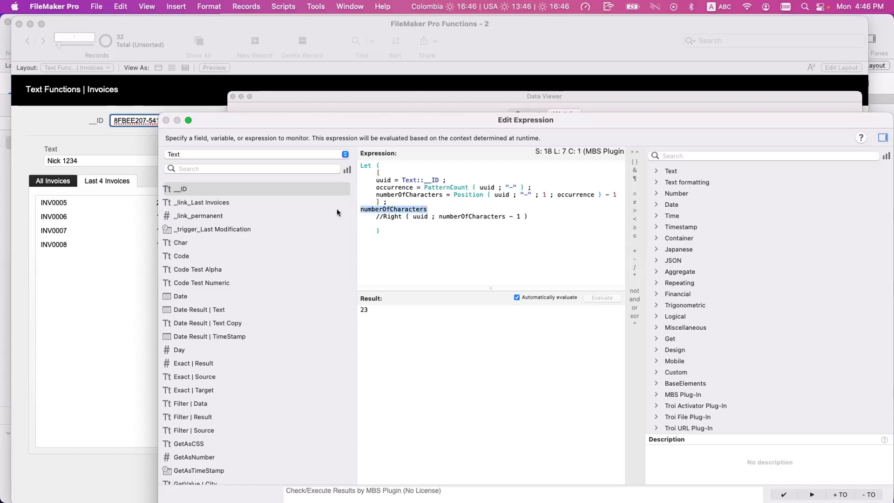
pyautogui.press('BackSpace')
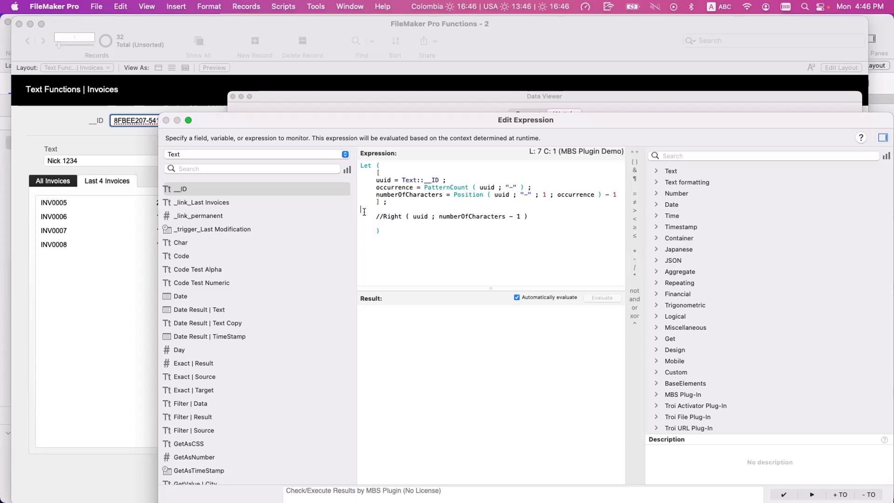
# - Uncomment the Right function and remove the subtraction of 1 from its numberOfCharacters argument
pyautogui.scroll(-1, 347, 213)
pyautogui.click(384, 216)
pyautogui.press('BackSpace')
pyautogui.press('BackSpace')
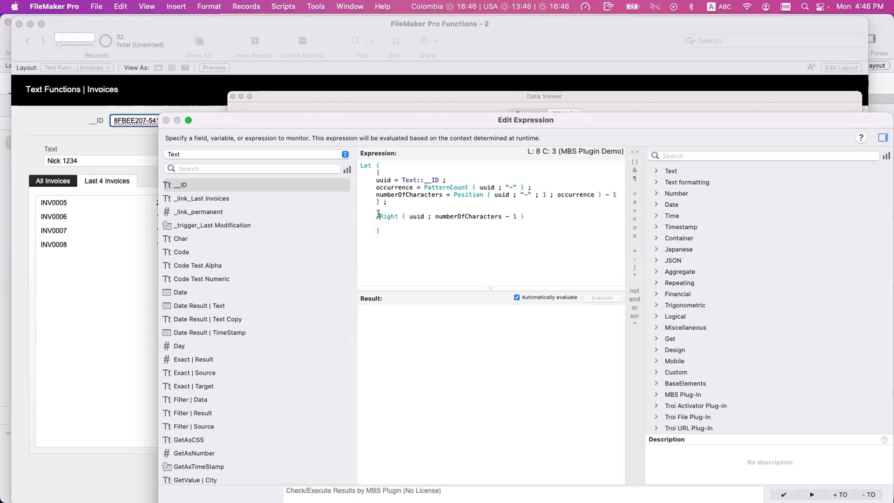
pyautogui.press('BackSpace')
pyautogui.press('BackSpace')
pyautogui.press('BackSpace')
pyautogui.press('BackSpace')
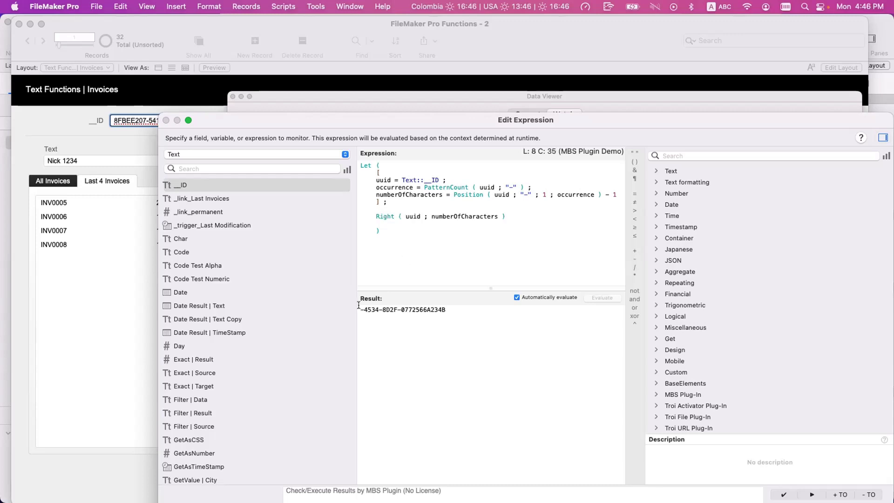
# - Examine the Right function's result, highlighting the unwanted portion up to the UUID's last hyphen
pyautogui.moveTo(357, 308); pyautogui.dragTo(461, 310)
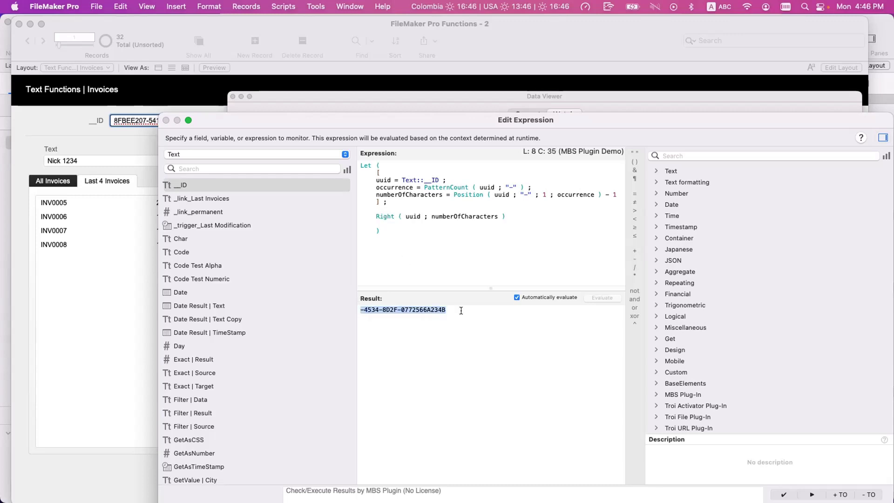
pyautogui.click(401, 309)
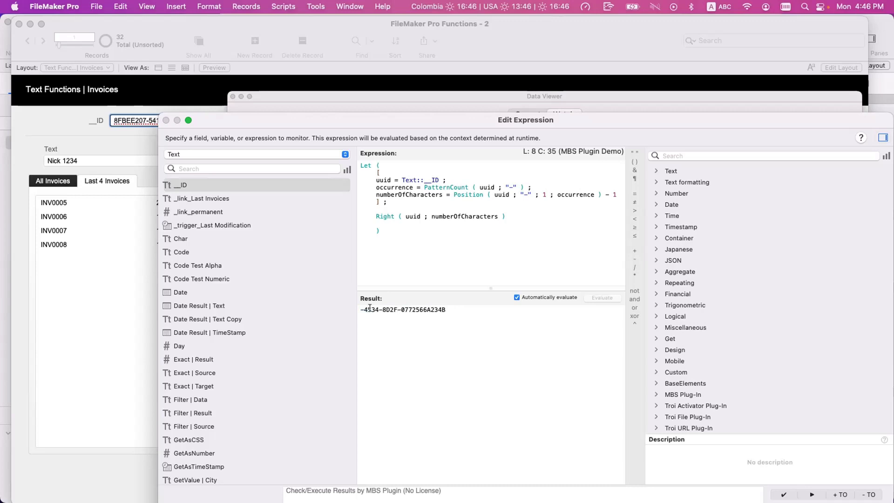
pyautogui.hotkey('shift', 'Left')
pyautogui.hotkey('shift', 'Left')
pyautogui.hotkey('shift', 'Left')
pyautogui.hotkey('shift', 'Left')
pyautogui.hotkey('shift', 'Left')
pyautogui.hotkey('shift', 'Left')
pyautogui.hotkey('shift', 'Left')
pyautogui.hotkey('shift', 'Left')
pyautogui.hotkey('shift', 'Left')
pyautogui.hotkey('shift', 'Left')
pyautogui.hotkey('shift', 'Left')
# - Replace the Right function with a Middle function that uses uuid as its text argument
pyautogui.moveTo(520, 217); pyautogui.dragTo(374, 214)
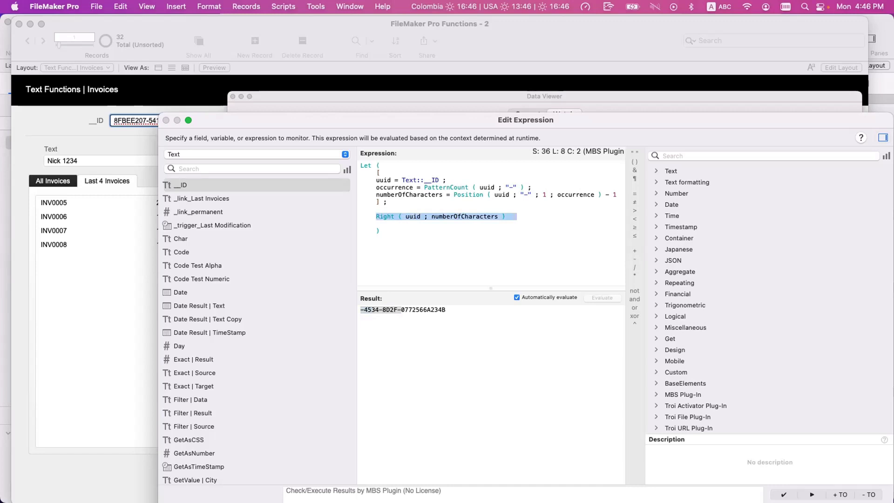
pyautogui.press('BackSpace')
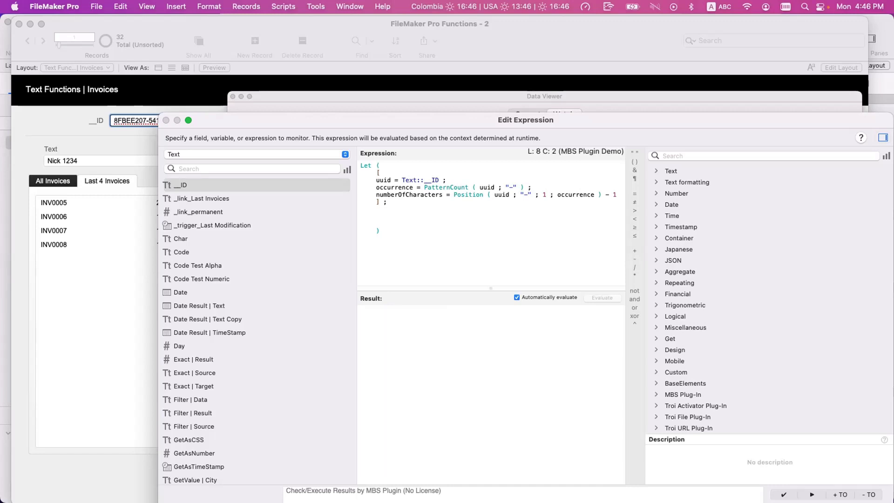
pyautogui.write('Midd')
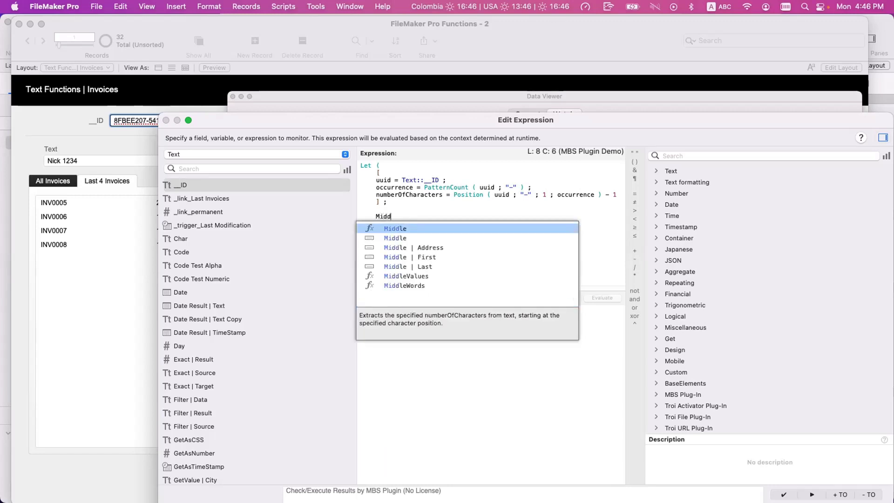
pyautogui.press('Return')
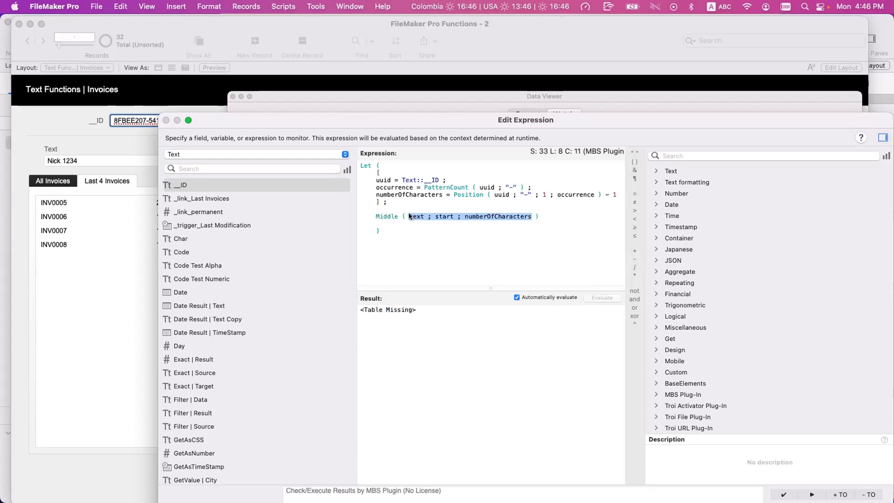
pyautogui.doubleClick(382, 180)
pyautogui.press('cmd+c')
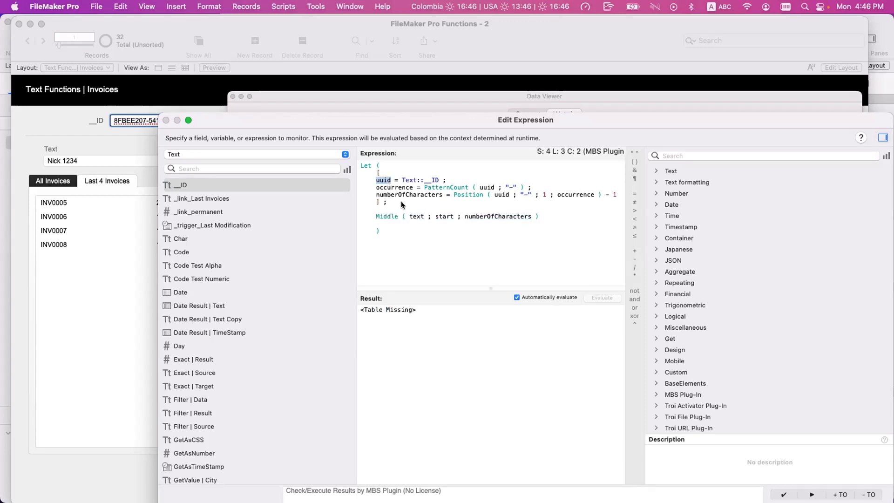
pyautogui.doubleClick(413, 216)
pyautogui.press('cmd+v')
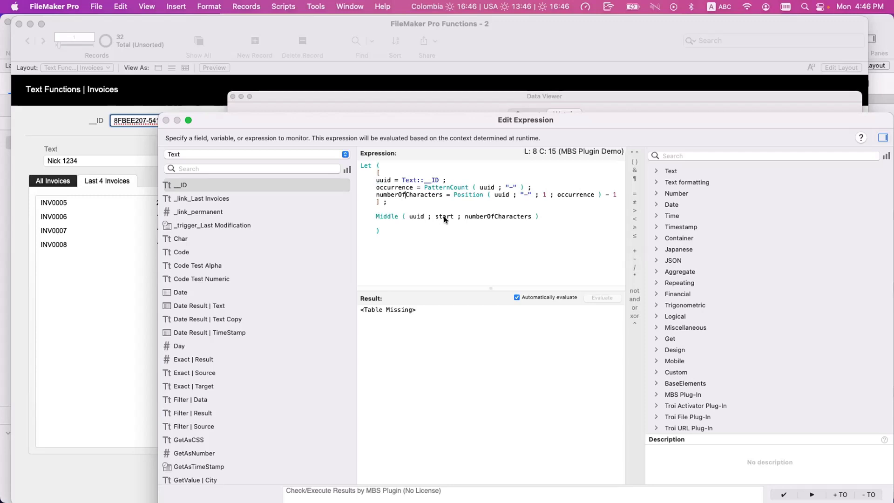
# - Rename the numberOfCharacters variable in the Let declarations to start
pyautogui.doubleClick(443, 216)
pyautogui.press('cmd+c')
pyautogui.doubleClick(410, 195)
pyautogui.press('cmd+v')
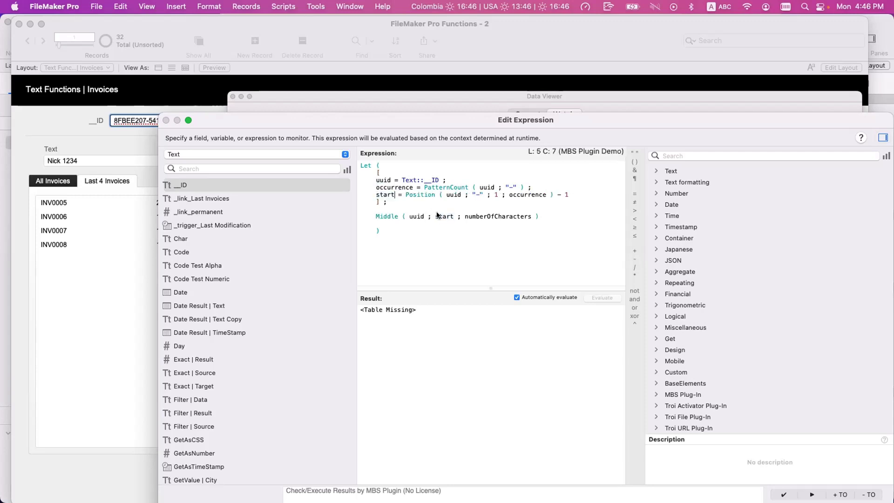
# - Set the Middle function's numberOfCharacters argument to 99999999, with start as its starting position
pyautogui.doubleClick(442, 215)
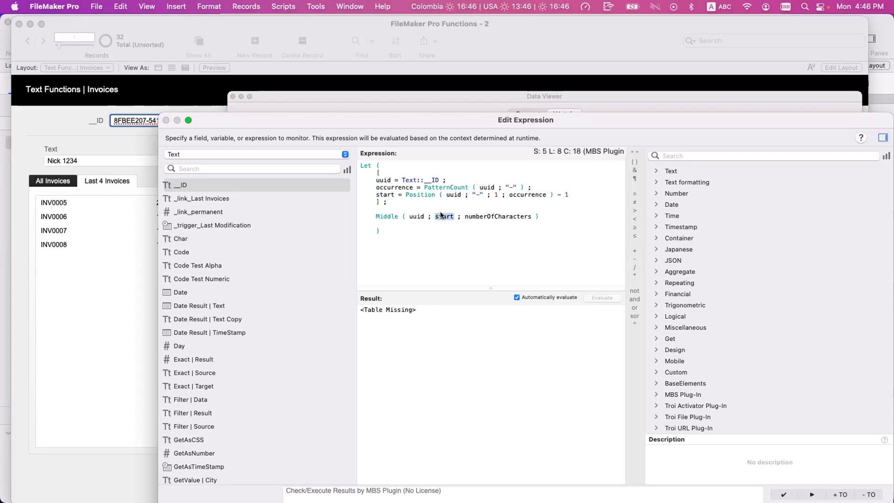
pyautogui.doubleClick(479, 217)
pyautogui.write('99999999')
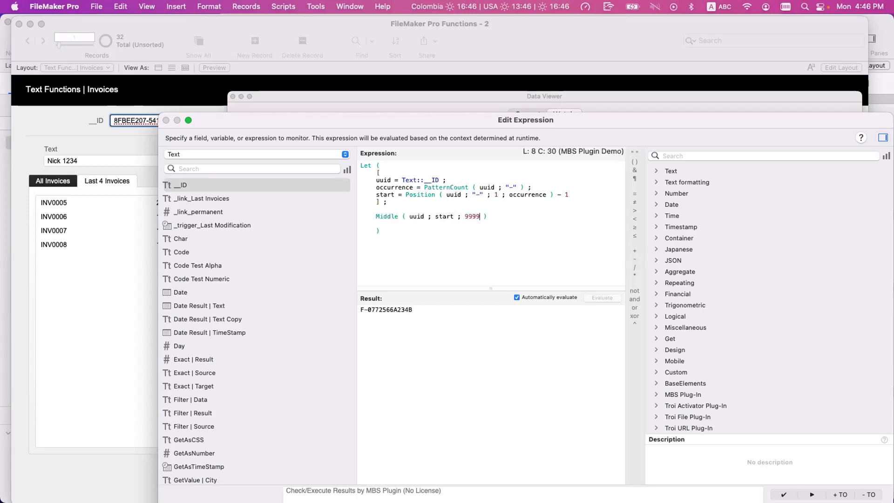
pyautogui.click(485, 237)
# - Remove the subtraction of 1 from the start variable's Position calculation
pyautogui.click(569, 194)
pyautogui.press('BackSpace')
pyautogui.press('BackSpace')
pyautogui.press('BackSpace')
pyautogui.press('BackSpace')
pyautogui.click(511, 233)
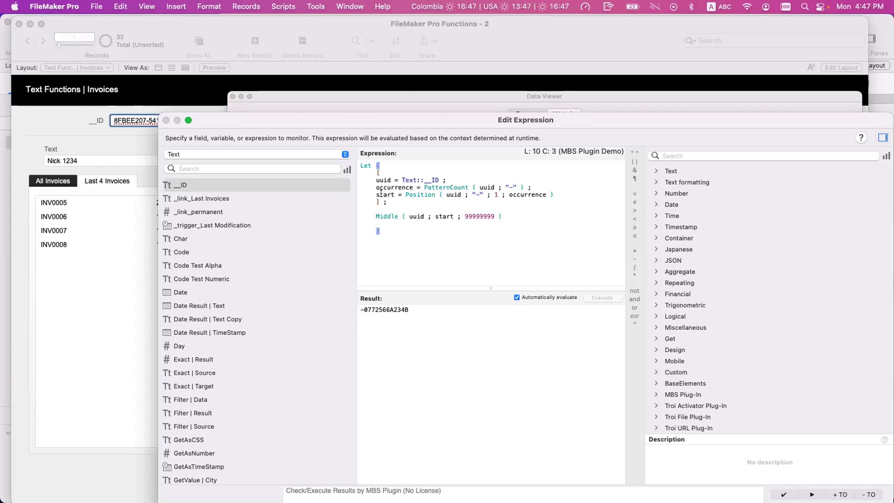
# - Comment out the Middle function and return start &¶& uuid as a test result on the line above it
pyautogui.click(375, 210)
pyautogui.write('start')
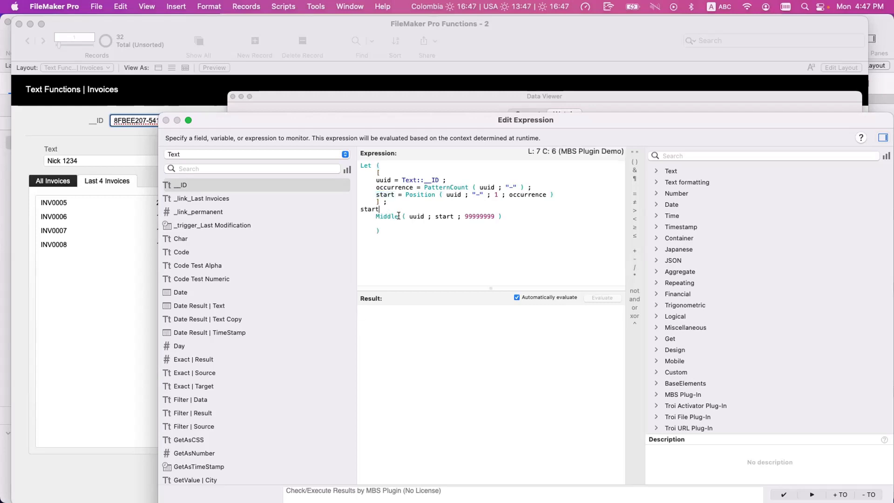
pyautogui.click(376, 216)
pyautogui.write('//')
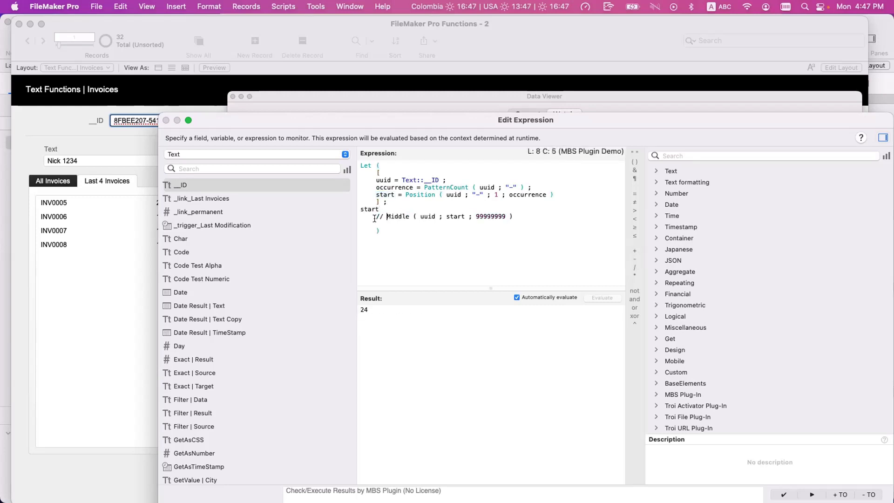
pyautogui.click(381, 209)
pyautogui.write('&¶& uuid')
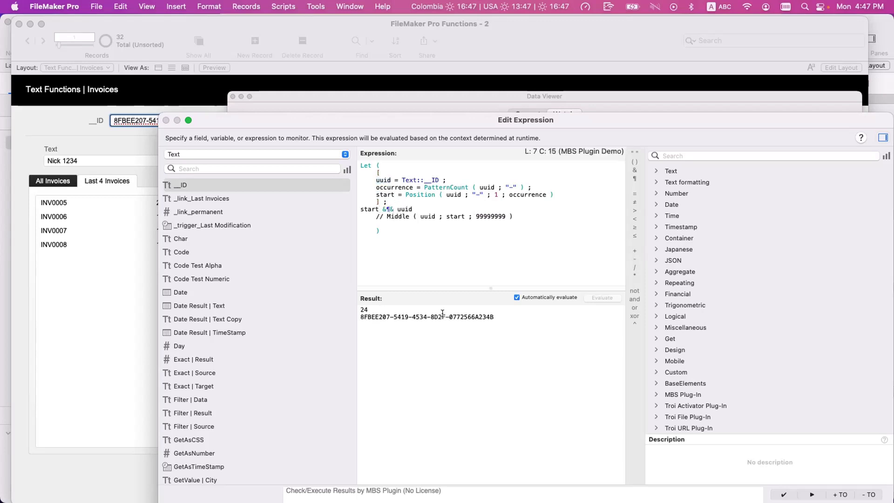
# - Append the Length of the UUID text through its last hyphen to the test line, compare it with start, and clear the line
pyautogui.moveTo(446, 316); pyautogui.dragTo(357, 311)
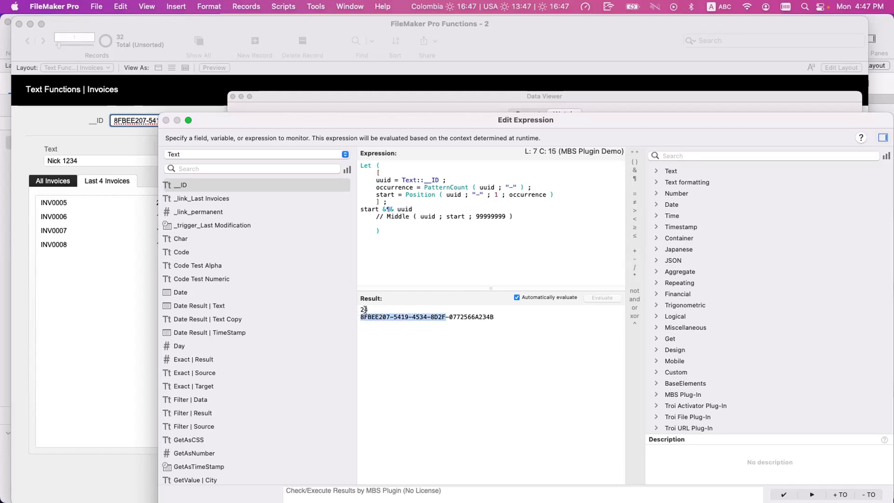
pyautogui.click(432, 209)
pyautogui.write('&')
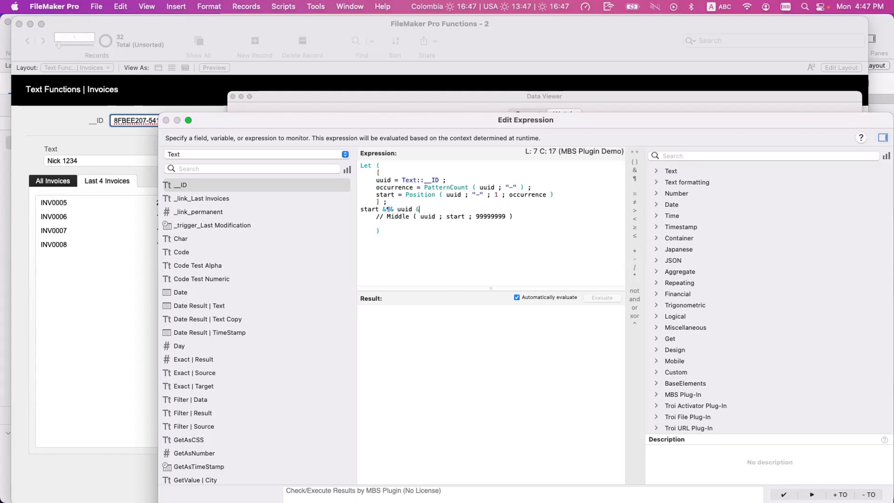
pyautogui.write('¶&')
pyautogui.write(' Len')
pyautogui.press('Return')
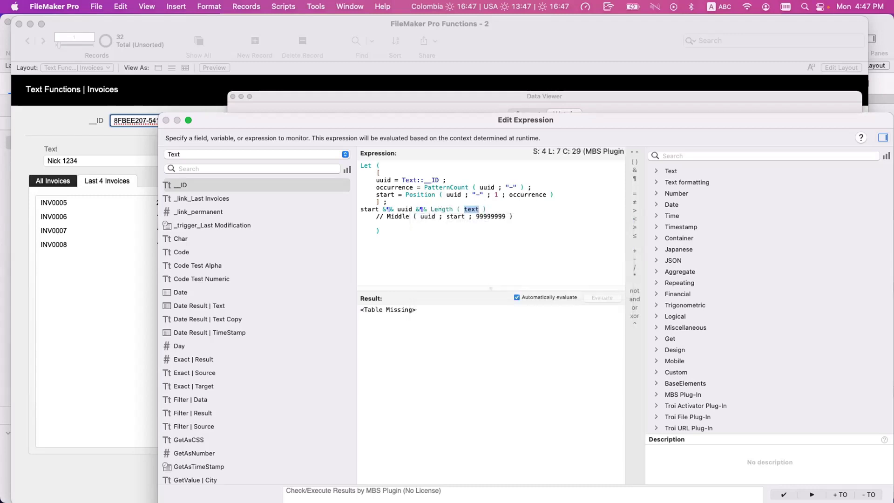
pyautogui.press('super+v')
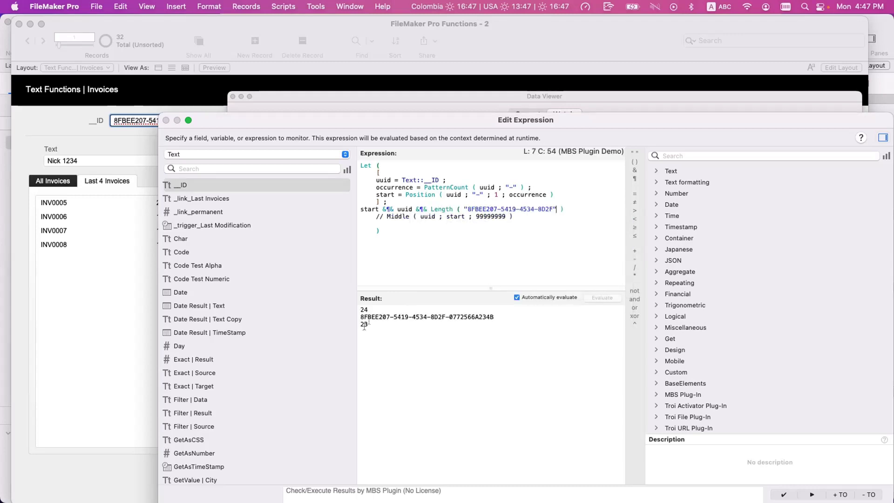
pyautogui.click(551, 211)
pyautogui.write('-')
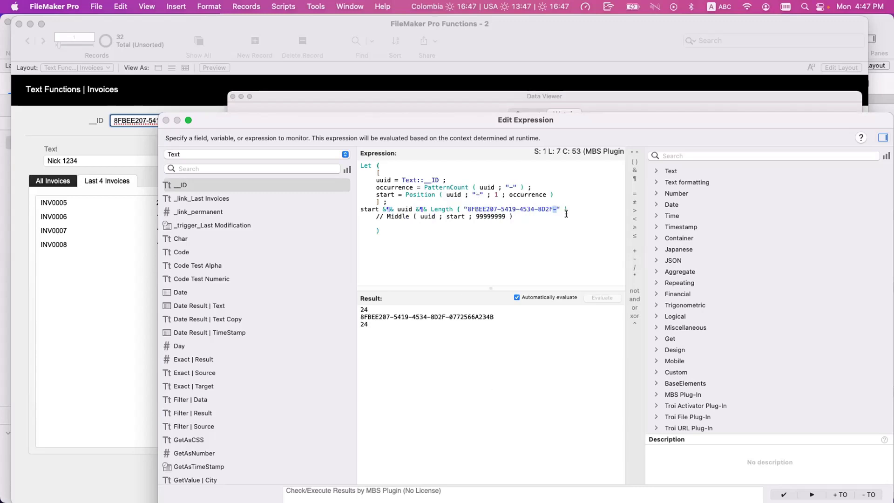
pyautogui.moveTo(566, 212); pyautogui.dragTo(343, 207)
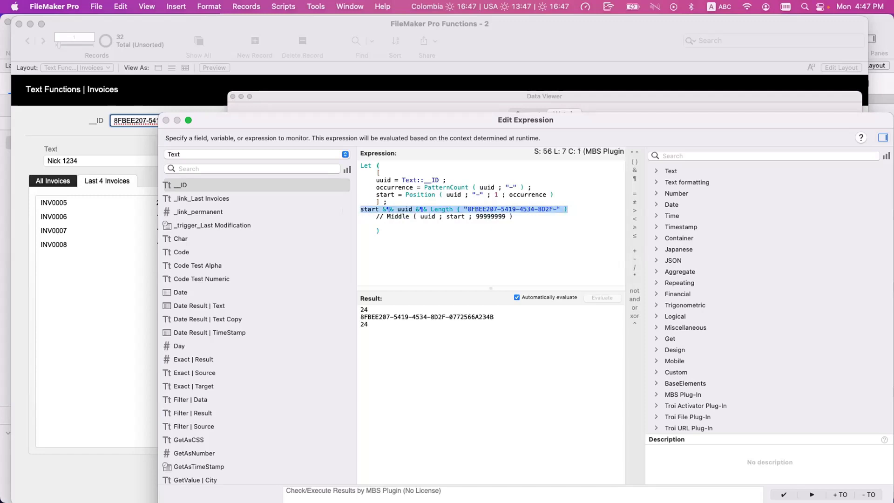
pyautogui.press('BackSpace')
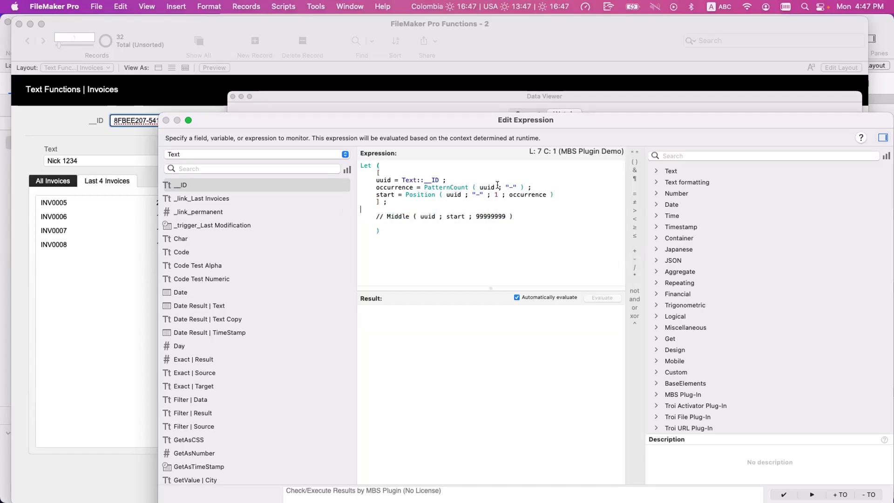
# - Add 1 to the start variable's Position calculation and uncomment the Middle function
pyautogui.click(555, 195)
pyautogui.write('+ 1')
pyautogui.click(387, 215)
pyautogui.press('BackSpace')
pyautogui.press('BackSpace')
pyautogui.press('BackSpace')
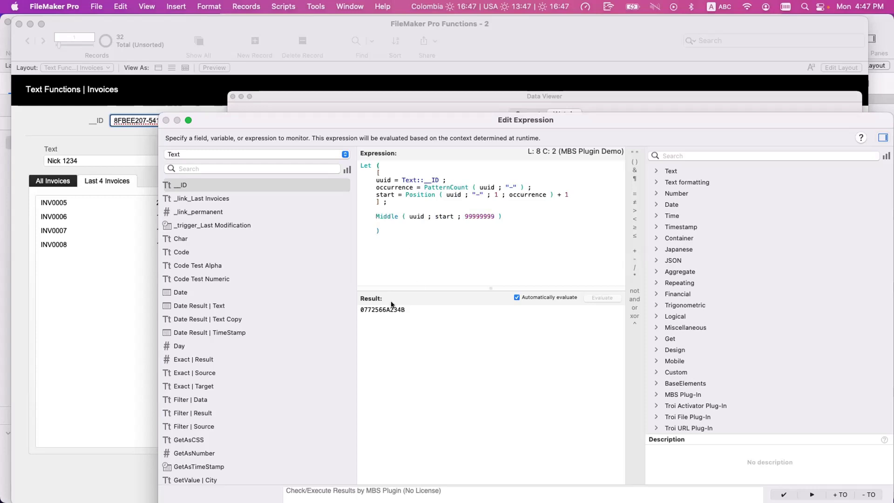
# - Comment out the Middle function and return uuid as the Let result on the line above it
pyautogui.doubleClick(384, 180)
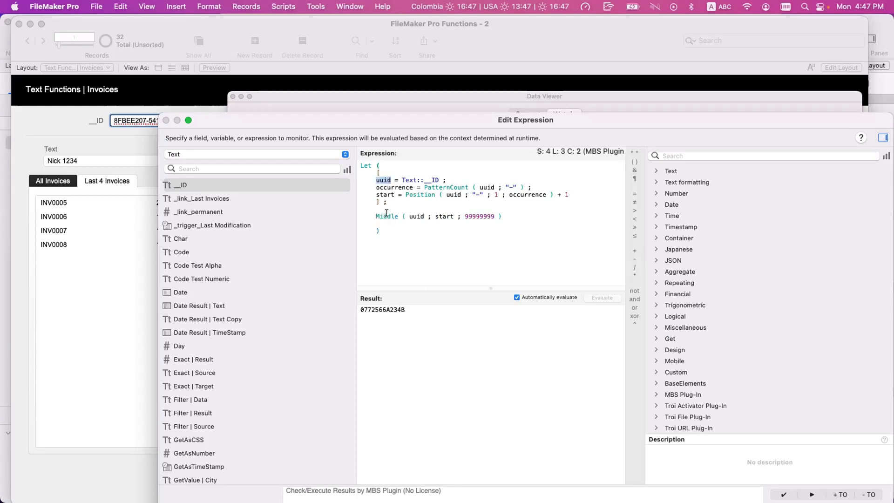
pyautogui.moveTo(384, 180); pyautogui.dragTo(371, 215)
pyautogui.write('//')
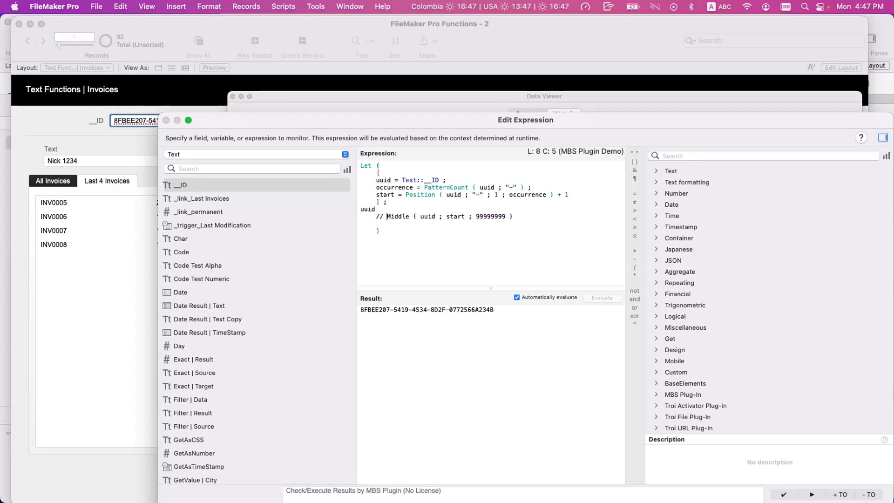
# - Replace the Text::__ID reference in the uuid variable with the full UUID from the result as quoted text
pyautogui.doubleClick(446, 310)
pyautogui.click(445, 310)
pyautogui.doubleClick(480, 309)
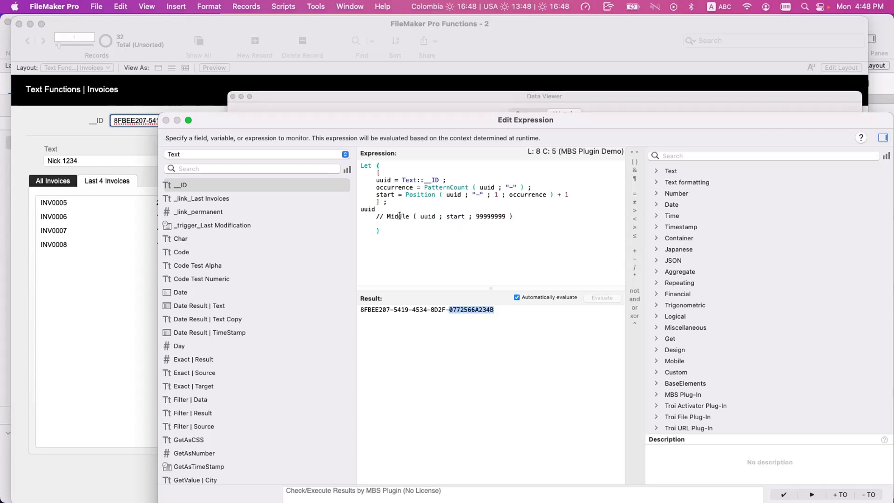
pyautogui.moveTo(497, 308); pyautogui.dragTo(326, 302)
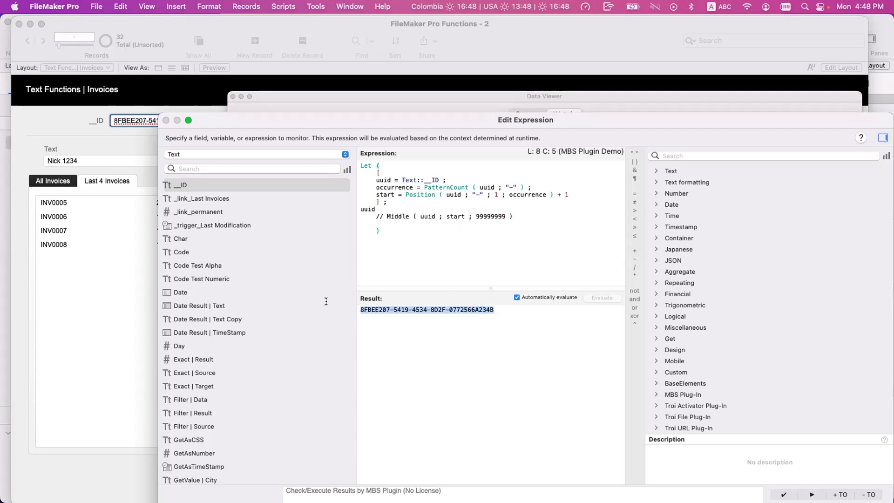
pyautogui.moveTo(436, 179); pyautogui.dragTo(334, 208)
pyautogui.press('super+v')
# - Remove the uuid test line and uncomment the Middle function as the Let result
pyautogui.press('BackSpace')
pyautogui.click(388, 216)
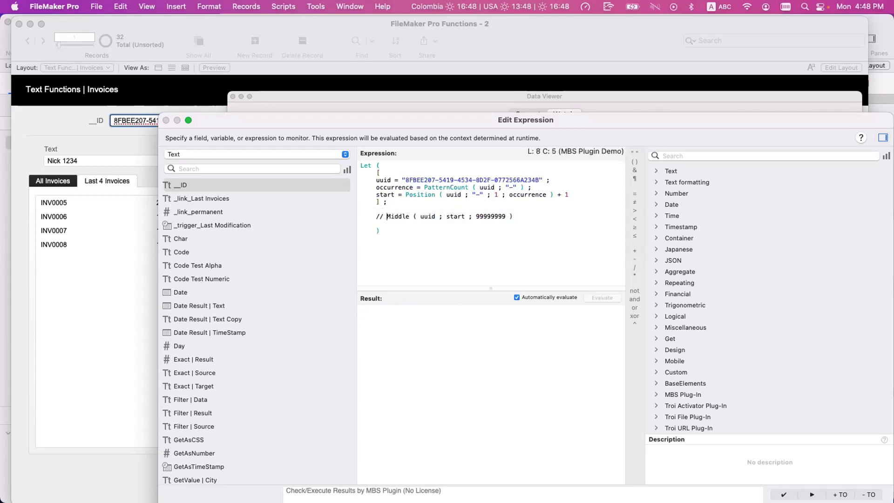
pyautogui.press('BackSpace')
pyautogui.press('BackSpace')
pyautogui.press('BackSpace')
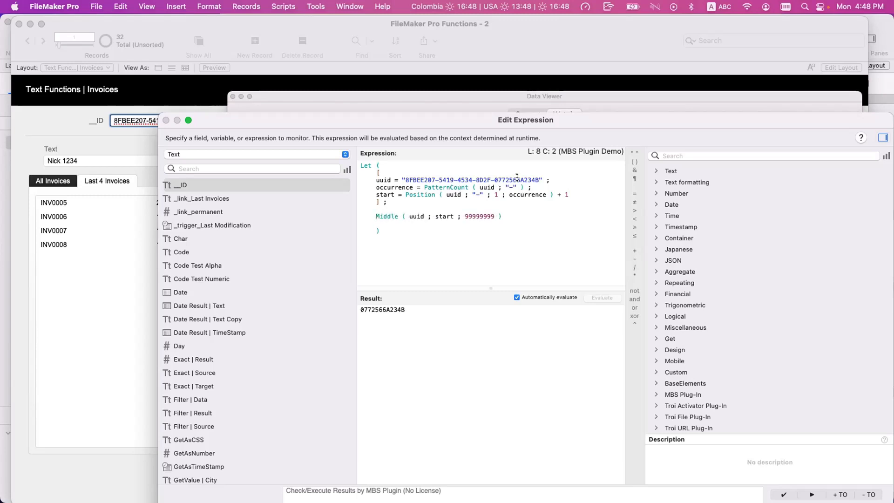
# - Append the test segment -YU65878875 to the end of the quoted UUID text
pyautogui.click(541, 180)
pyautogui.write('-YU^')
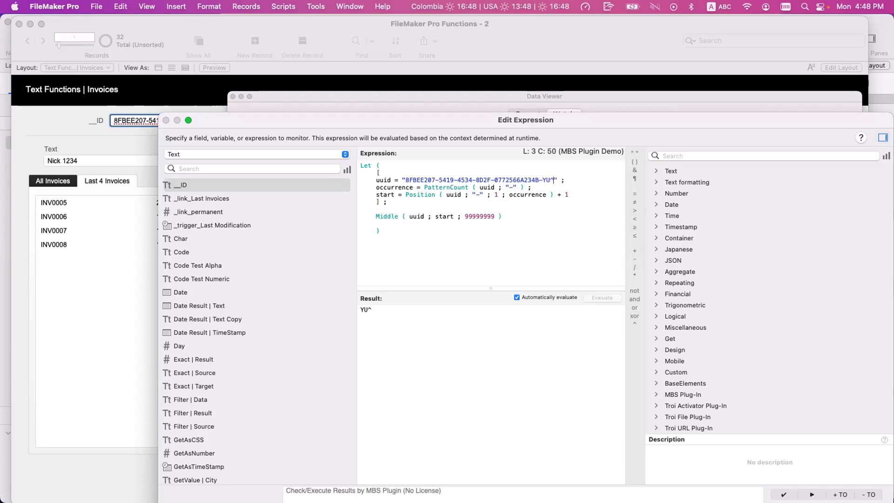
pyautogui.write('5878875')
pyautogui.click(489, 230)
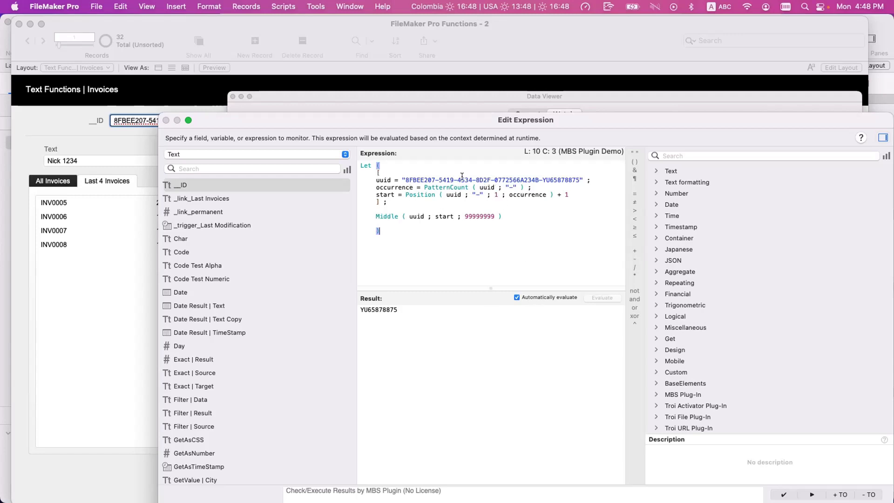
# - Append another test segment, -UYTR676YU67, to the quoted UUID and check the extracted result
pyautogui.click(565, 297)
pyautogui.click(520, 297)
pyautogui.click(579, 179)
pyautogui.write('-')
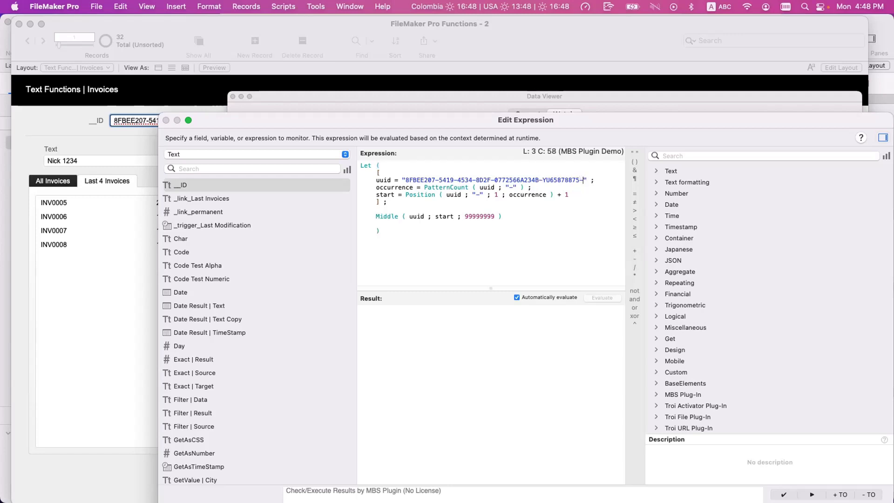
pyautogui.write('UYTR676')
pyautogui.write('YU67')
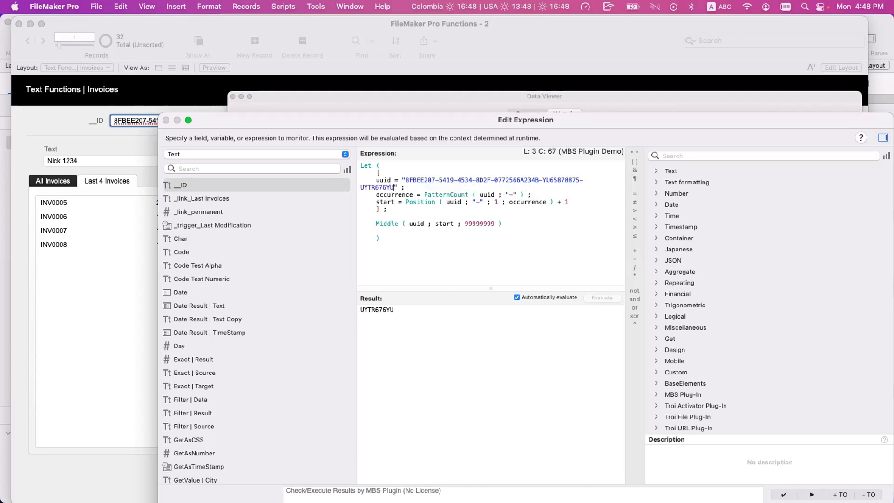
pyautogui.click(571, 241)
pyautogui.moveTo(403, 308); pyautogui.dragTo(352, 308)
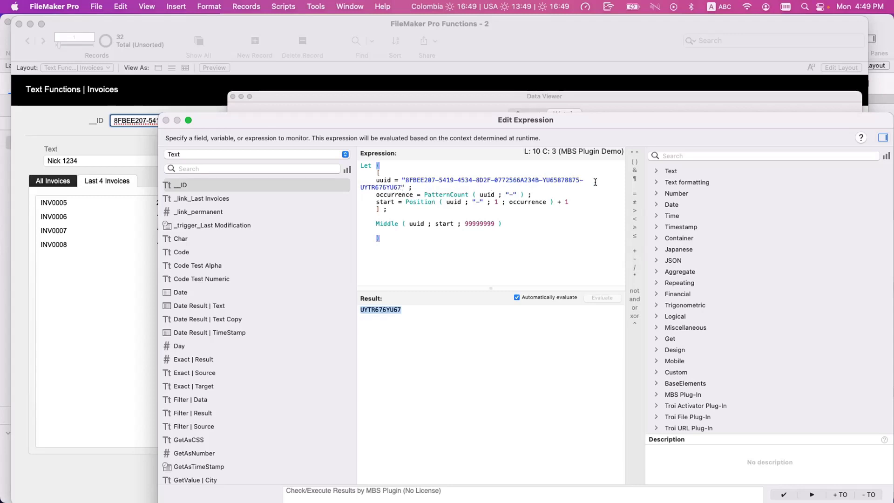
# - Replace the quoted test text in the uuid variable with the Text::__ID field
pyautogui.click(579, 180)
pyautogui.click(564, 202)
pyautogui.doubleClick(465, 223)
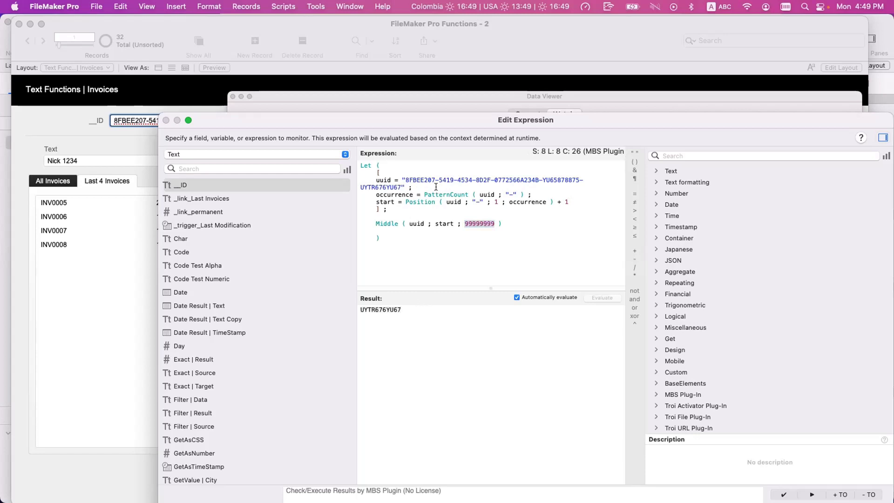
pyautogui.moveTo(402, 182); pyautogui.dragTo(405, 188)
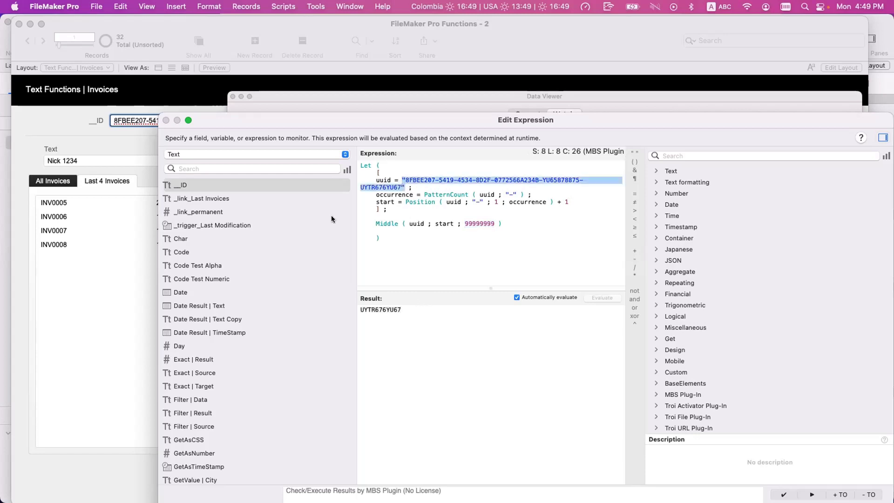
pyautogui.doubleClick(192, 182)
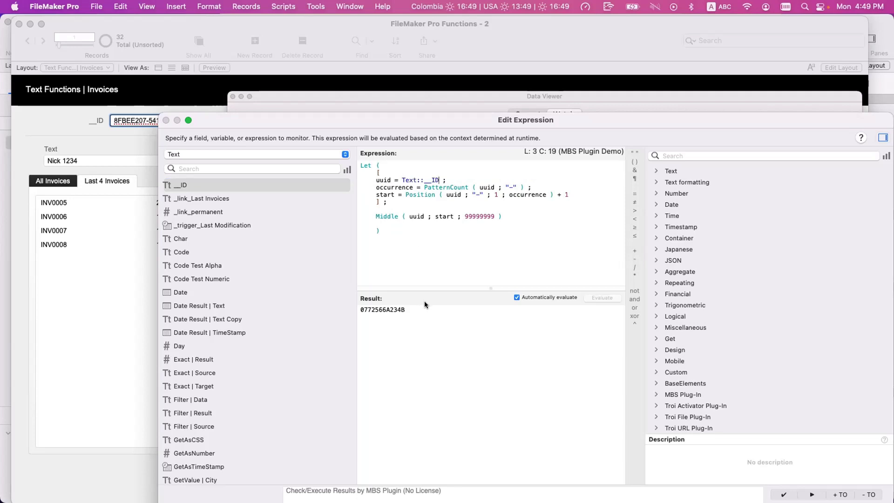
# - Copy the entire Let expression, save it and close the Data Viewer
pyautogui.doubleClick(397, 311)
pyautogui.press('super+a')
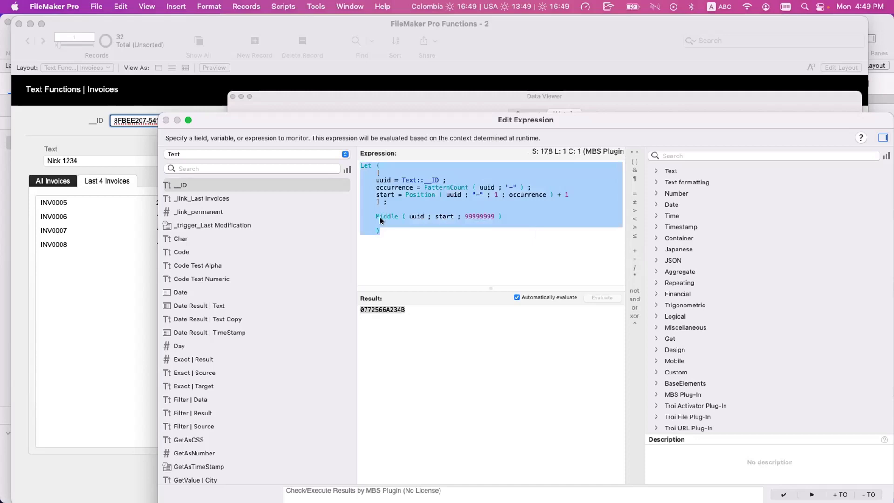
pyautogui.press('Return')
pyautogui.click(233, 96)
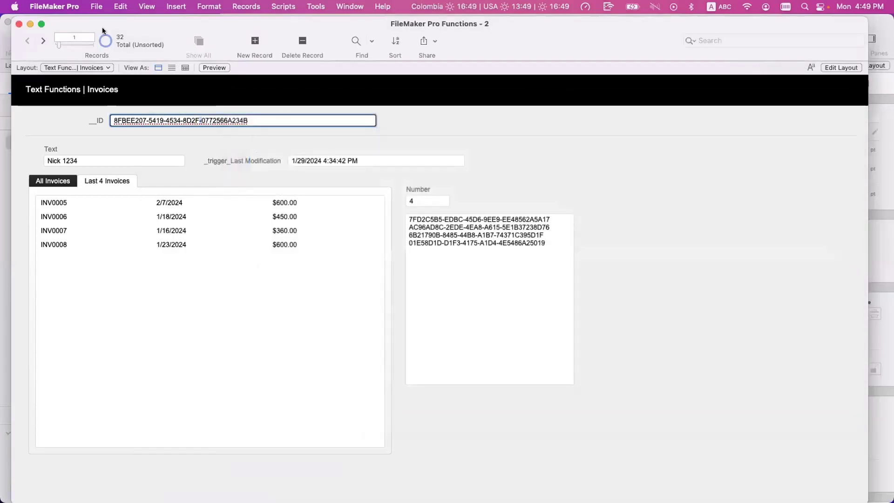
# - Duplicate the Middle field of the Text table in the database definition and rename the copy Middle | Extract Last
pyautogui.click(95, 6)
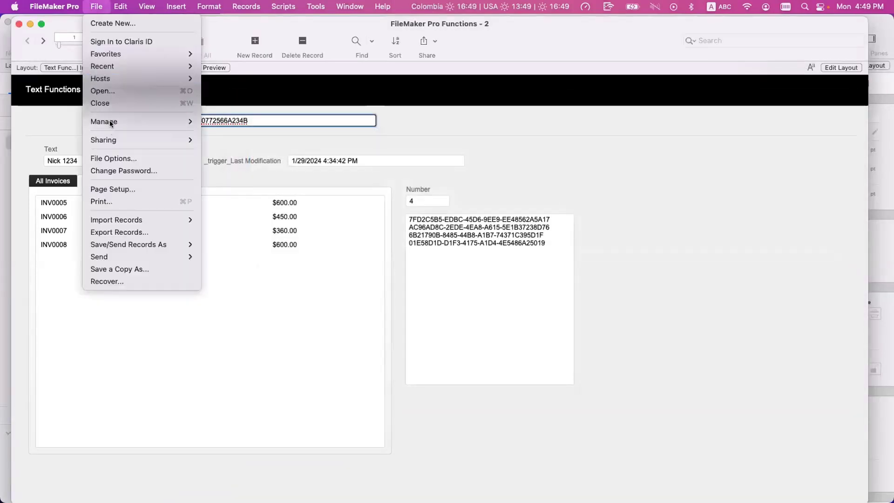
pyautogui.moveTo(110, 122)
pyautogui.click(220, 134)
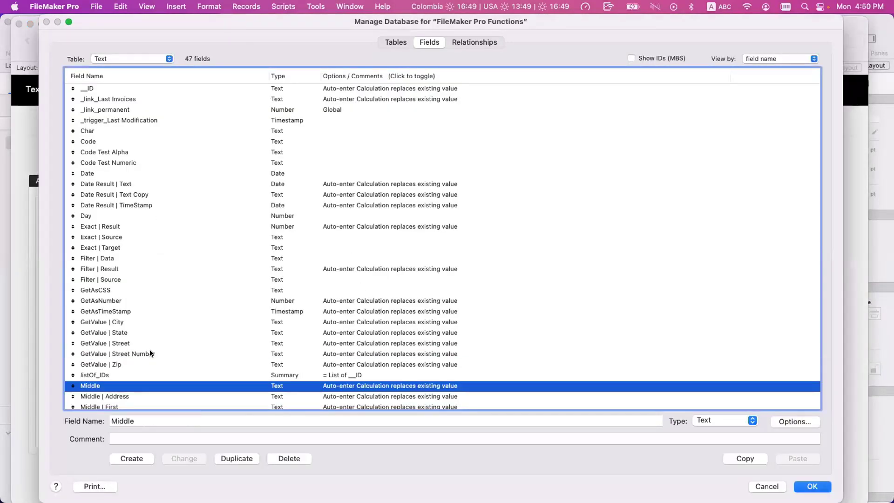
pyautogui.click(219, 459)
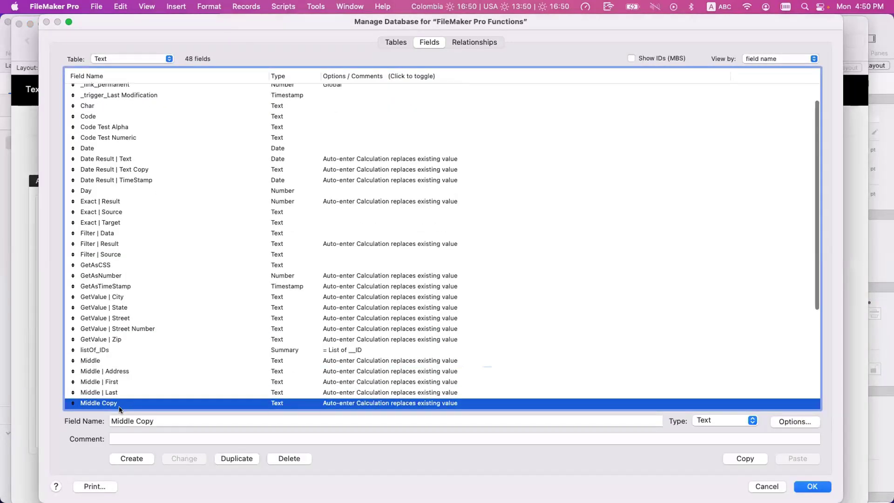
pyautogui.doubleClick(175, 423)
pyautogui.write('|')
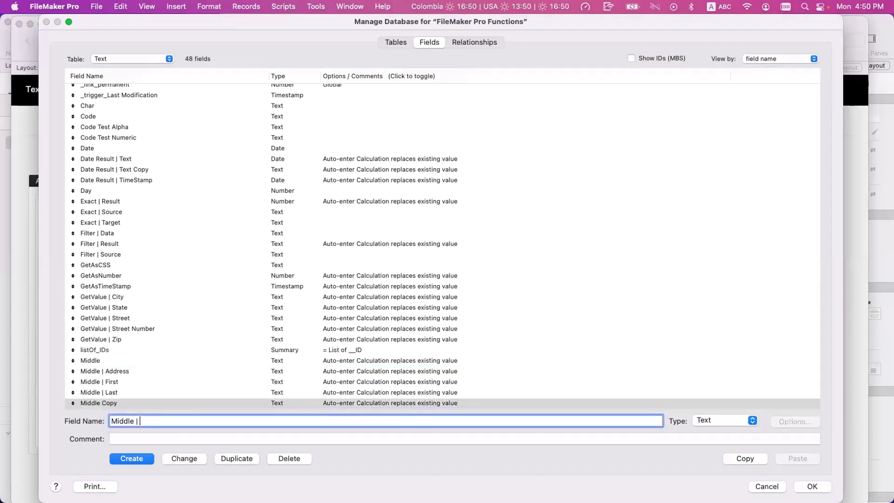
pyautogui.write(' Extract Last')
pyautogui.click(184, 458)
pyautogui.click(133, 377)
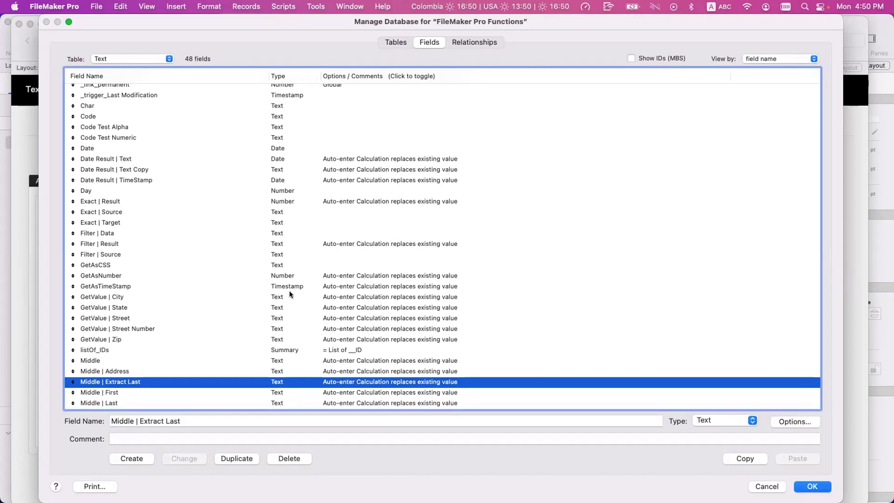
# - Replace the auto-enter calculation of the Middle | Extract Last field with the copied Let expression
pyautogui.press('Return')
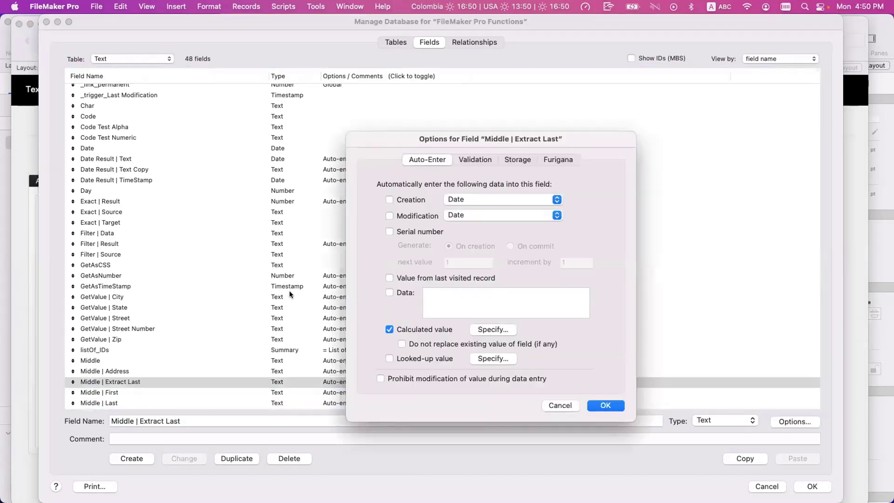
pyautogui.click(507, 331)
pyautogui.click(514, 291)
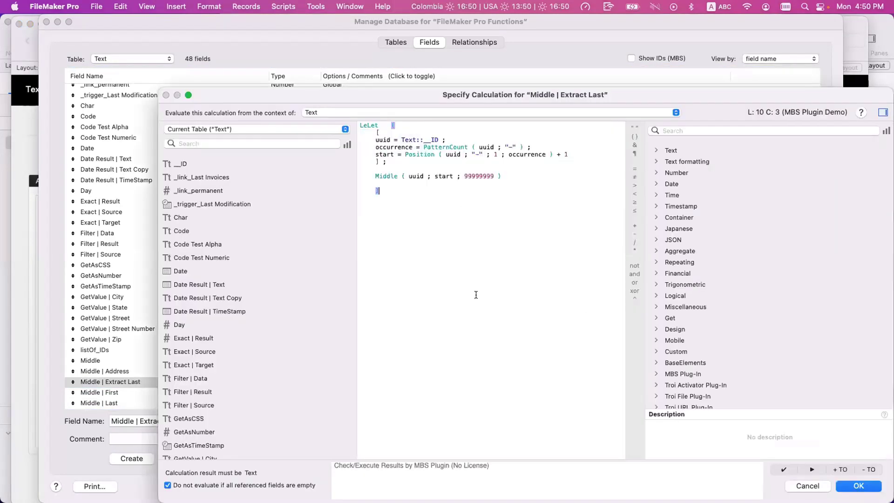
# - Correct the opening Let function name in the calculation, then save the field options and the database changes
pyautogui.click(372, 125)
pyautogui.press('BackSpace')
pyautogui.press('BackSpace')
pyautogui.press('BackSpace')
pyautogui.click(425, 255)
pyautogui.click(855, 488)
pyautogui.press('Return')
pyautogui.press('Left')
pyautogui.write('L')
pyautogui.click(858, 486)
pyautogui.click(606, 406)
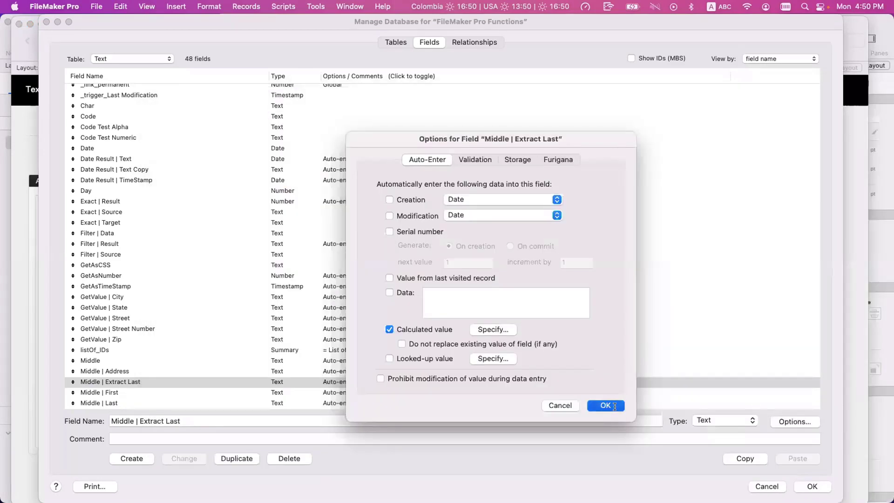
pyautogui.press('Return')
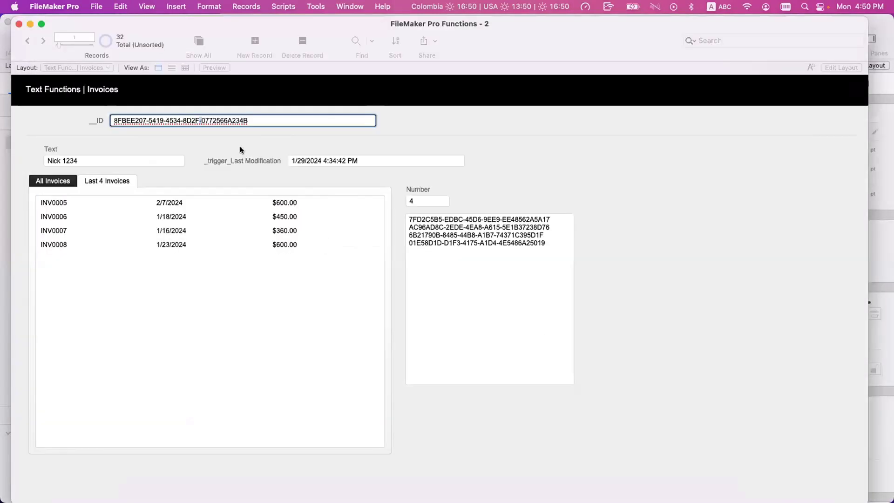
# - Shorten the __ID field on the layout, place Middle | Extract Last beside it with a left-hand label, and return to Browse mode
pyautogui.click(258, 137)
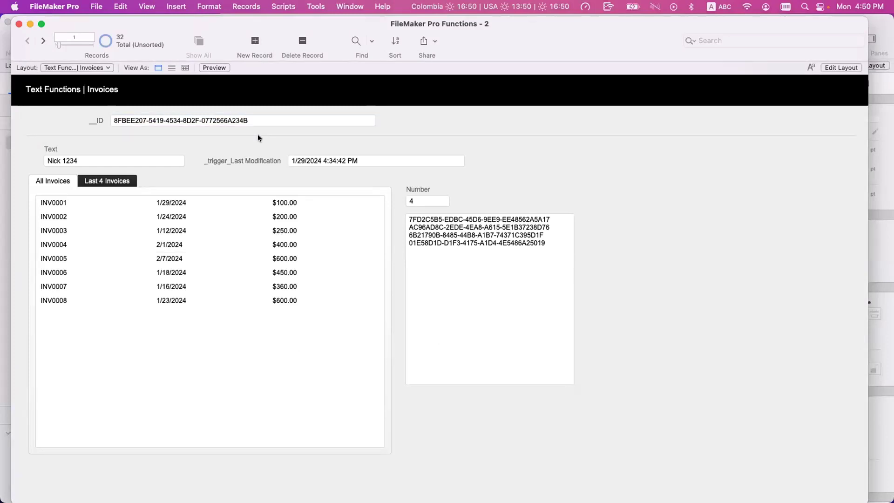
pyautogui.press('super+l')
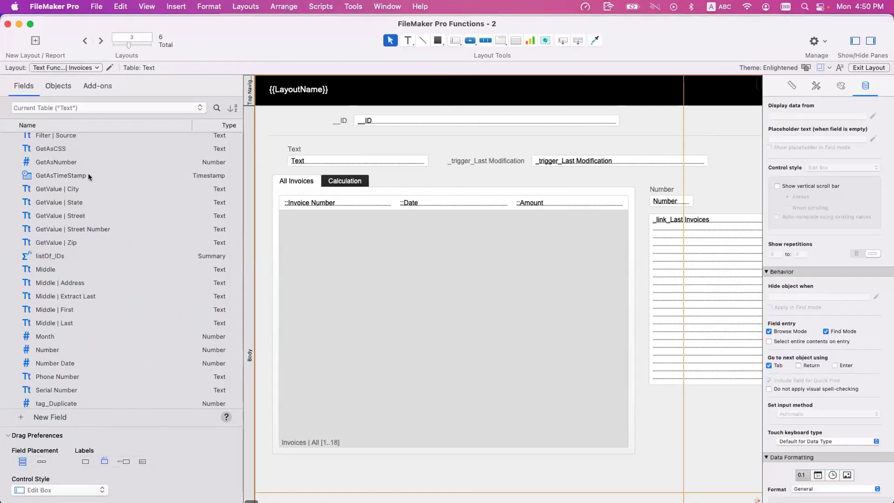
pyautogui.moveTo(217, 299); pyautogui.dragTo(697, 125)
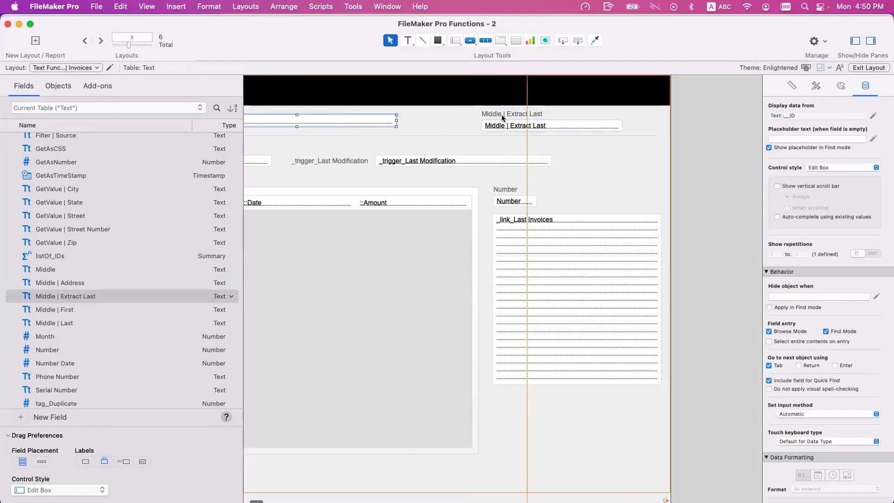
pyautogui.press('super+z')
pyautogui.moveTo(220, 296); pyautogui.dragTo(528, 125)
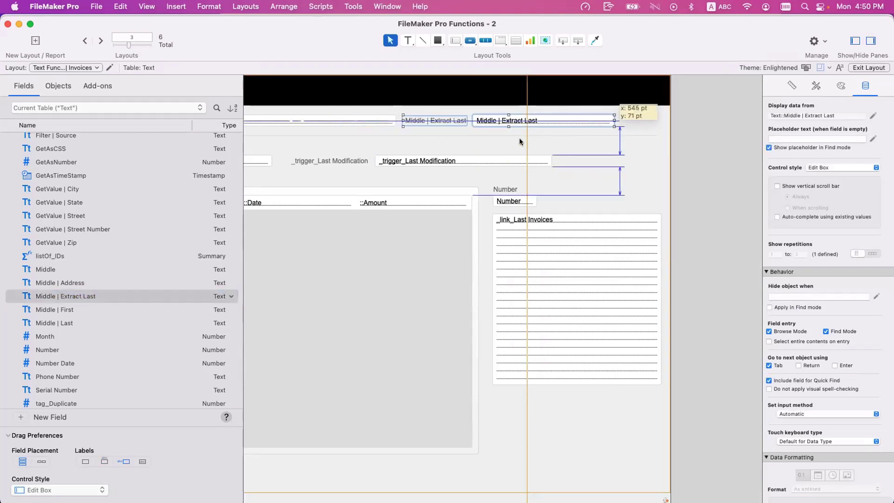
pyautogui.click(519, 138)
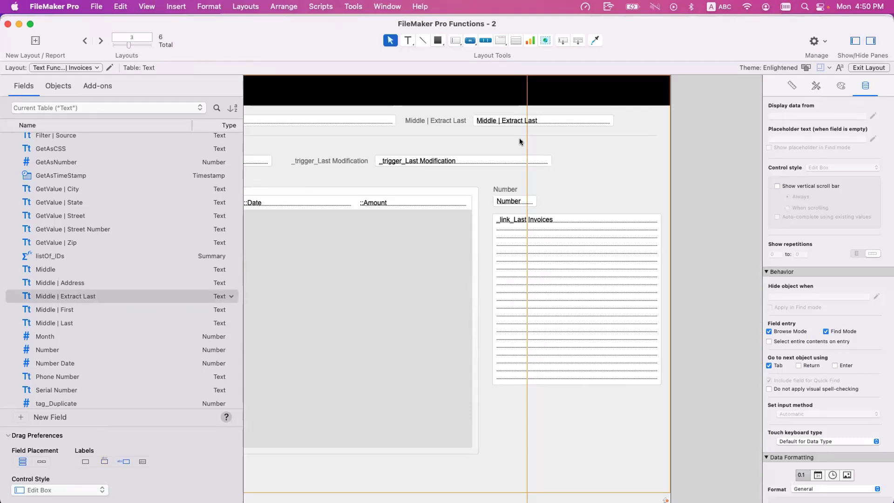
pyautogui.hscroll(-5, 512, 140)
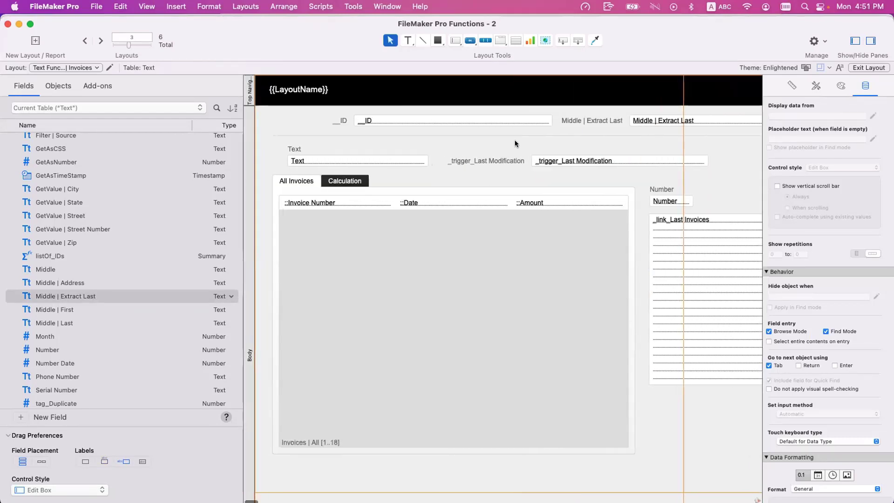
pyautogui.press('super+b')
# - Replace the __ID contents across all records with a calculation returning __ID itself, to trigger the auto-enter calculation
pyautogui.click(172, 120)
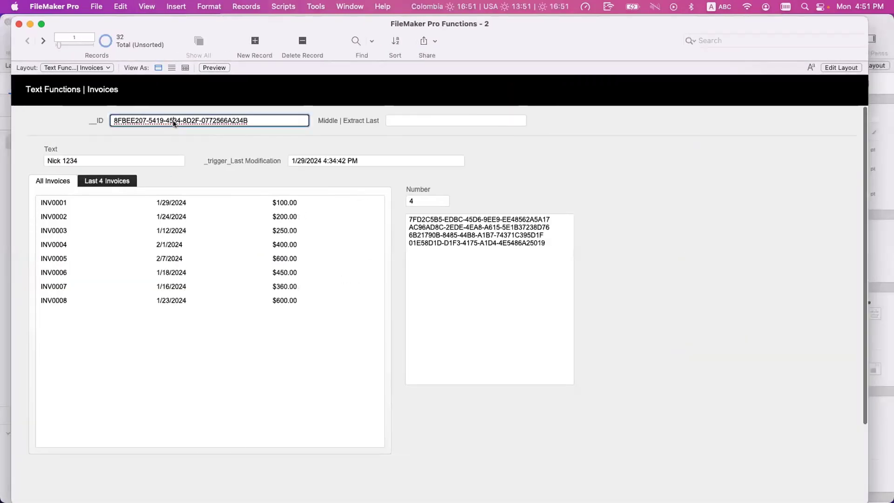
pyautogui.press('super+equal')
pyautogui.click(415, 279)
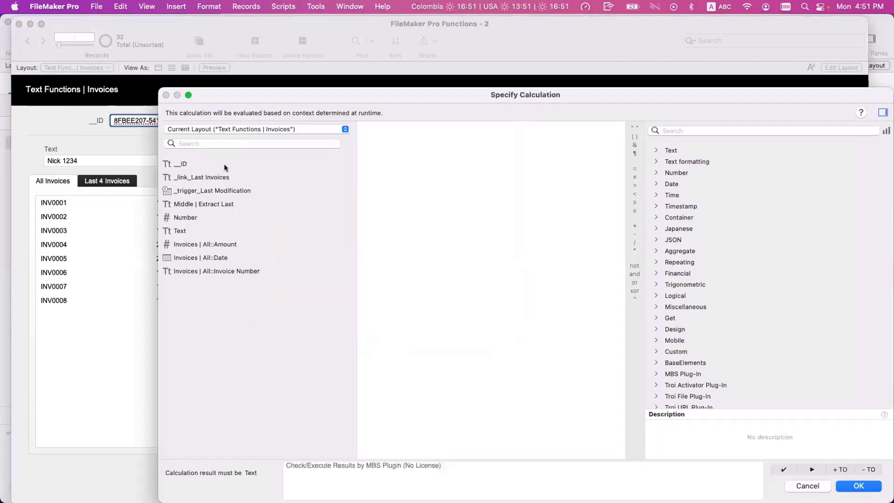
pyautogui.doubleClick(225, 166)
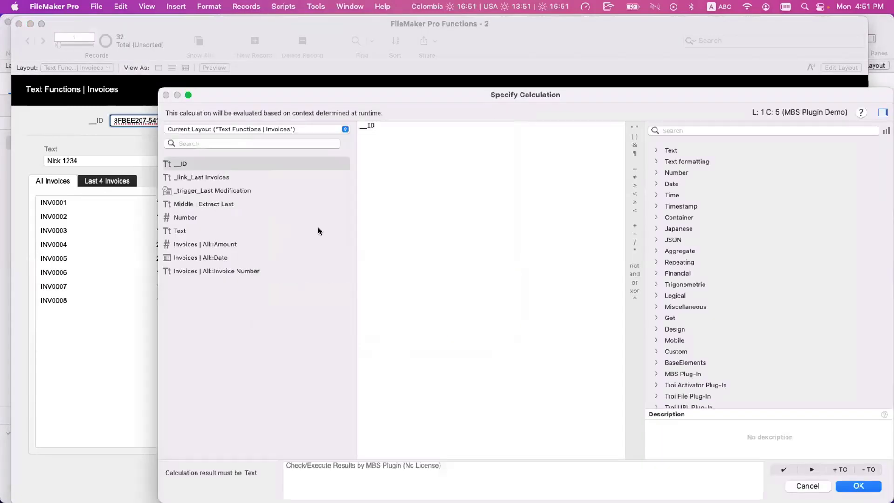
pyautogui.press('Return')
pyautogui.click(420, 303)
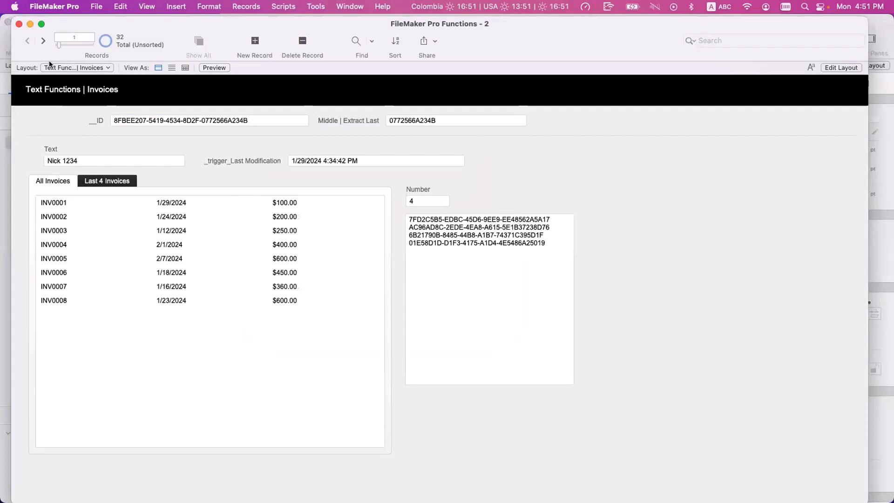
# - Browse through the records up to record 11, comparing Middle | Extract Last with the end of each __ID
pyautogui.click(44, 41)
pyautogui.click(44, 41)
pyautogui.click(45, 42)
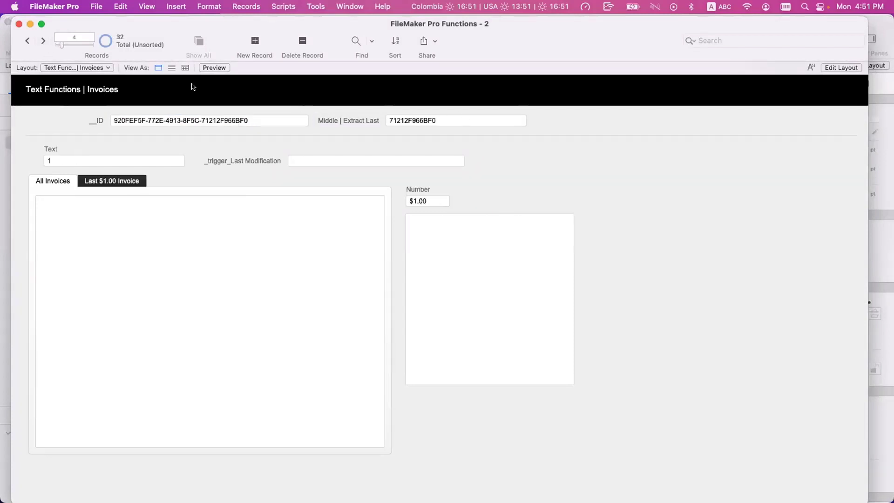
pyautogui.click(43, 41)
pyautogui.click(43, 41)
pyautogui.click(43, 41)
pyautogui.click(42, 41)
pyautogui.click(42, 41)
pyautogui.click(43, 41)
pyautogui.click(43, 41)
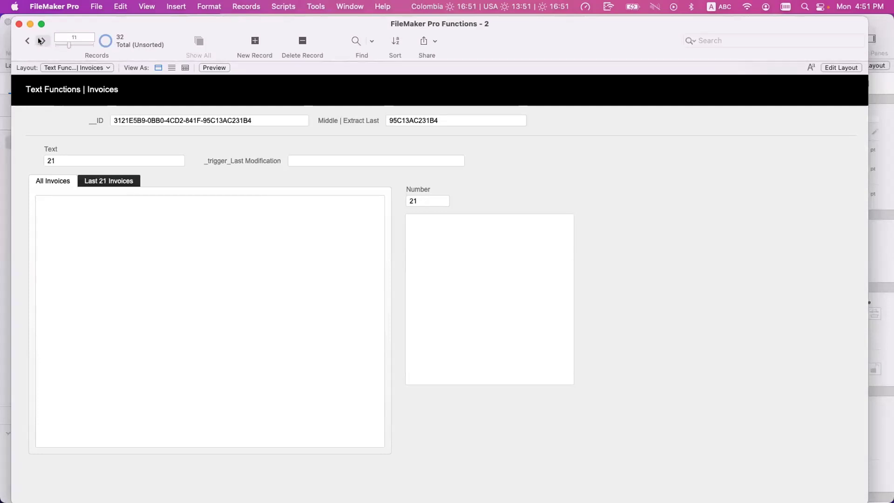
# - Return to the first record and show its Last 4 Invoices list
pyautogui.click(29, 41)
pyautogui.click(30, 41)
pyautogui.click(29, 41)
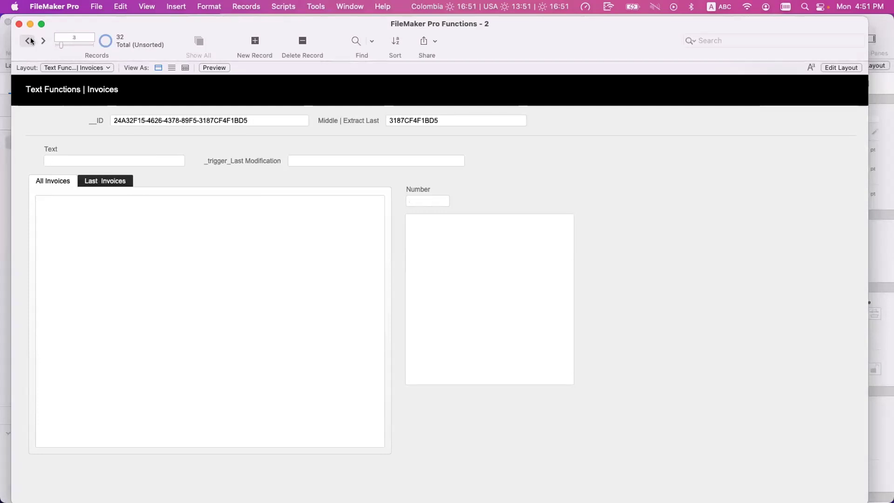
pyautogui.click(29, 41)
pyautogui.click(29, 41)
pyautogui.click(29, 41)
pyautogui.click(97, 181)
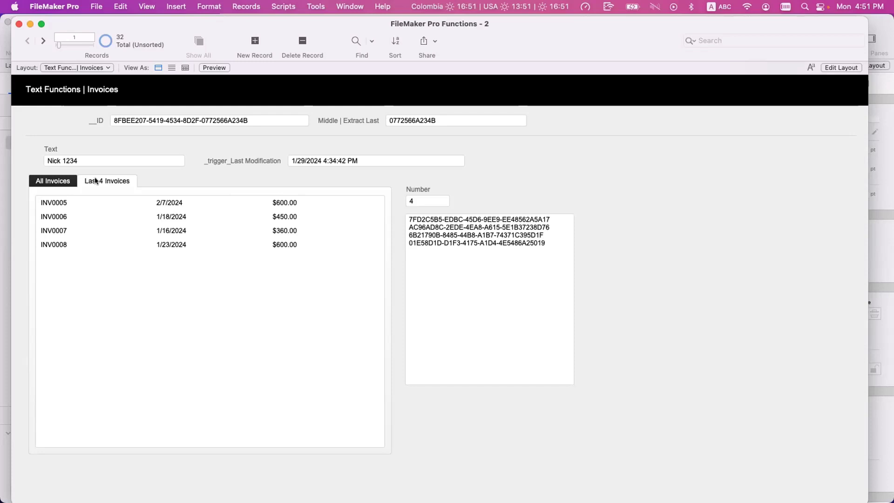
pyautogui.click(301, 5)
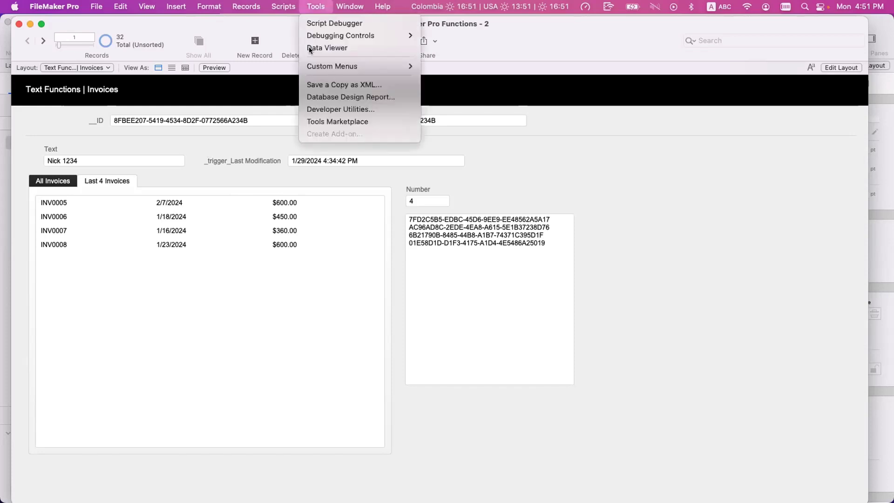
pyautogui.click(334, 59)
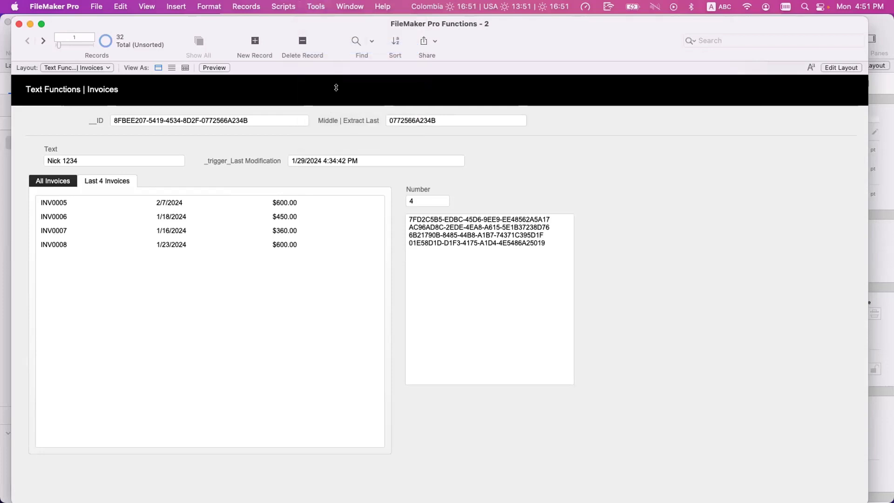
pyautogui.scroll(-5, 526, 286)
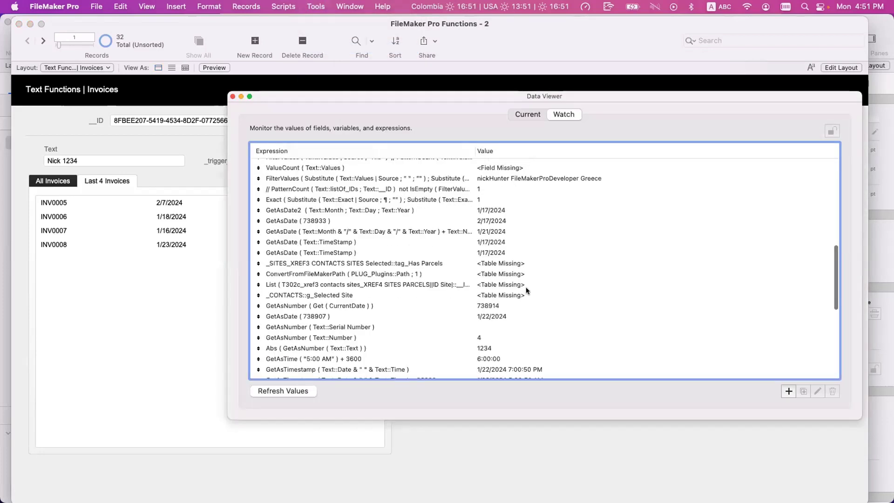
pyautogui.scroll(-5, 526, 287)
pyautogui.doubleClick(482, 374)
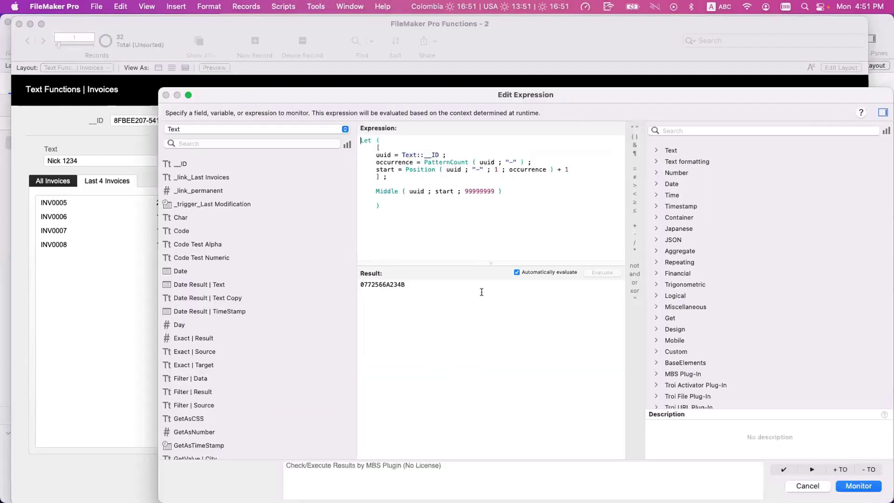
pyautogui.moveTo(467, 263); pyautogui.dragTo(471, 329)
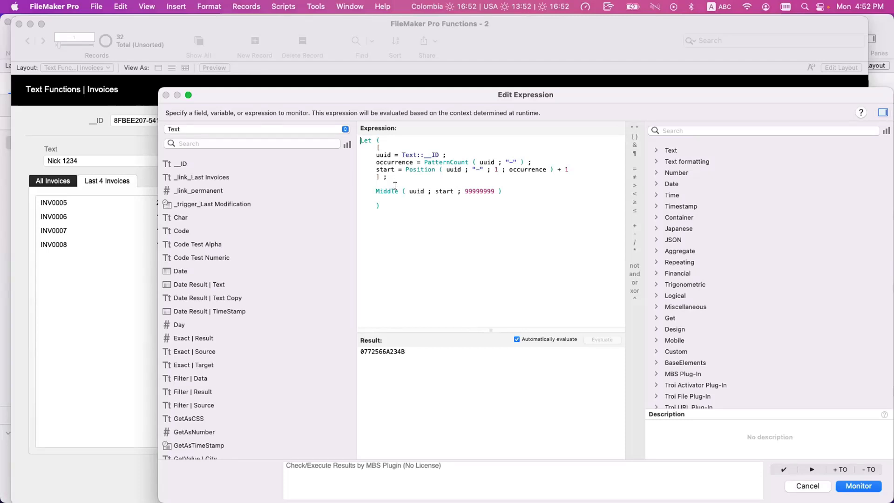
pyautogui.press('Escape')
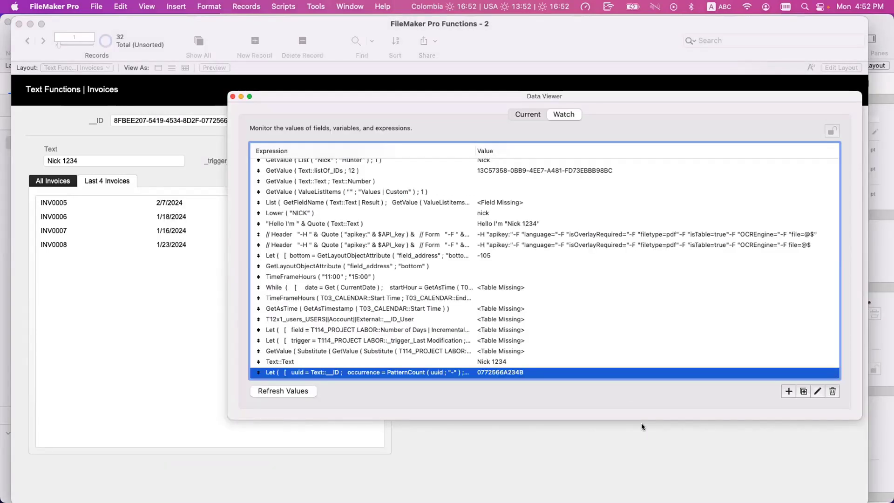
pyautogui.click(803, 392)
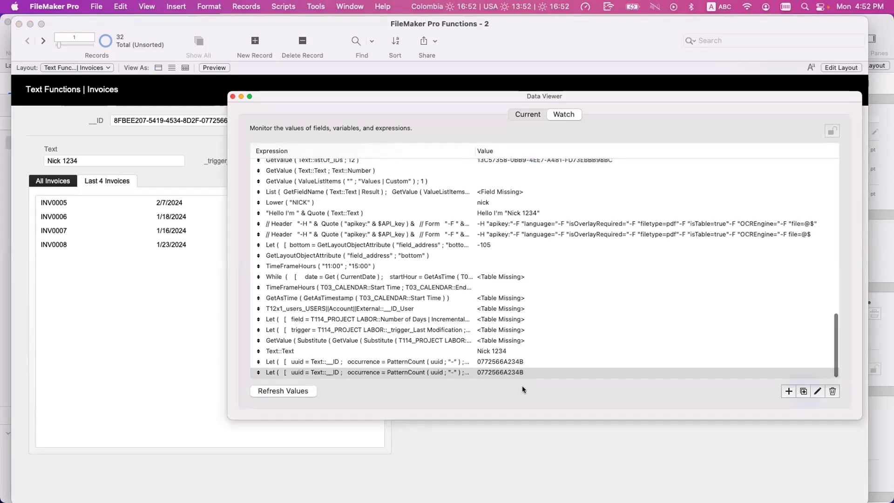
# - Add a Middle function below the Let block in the duplicate expression, with Text::__ID as its text argument
pyautogui.press('Return')
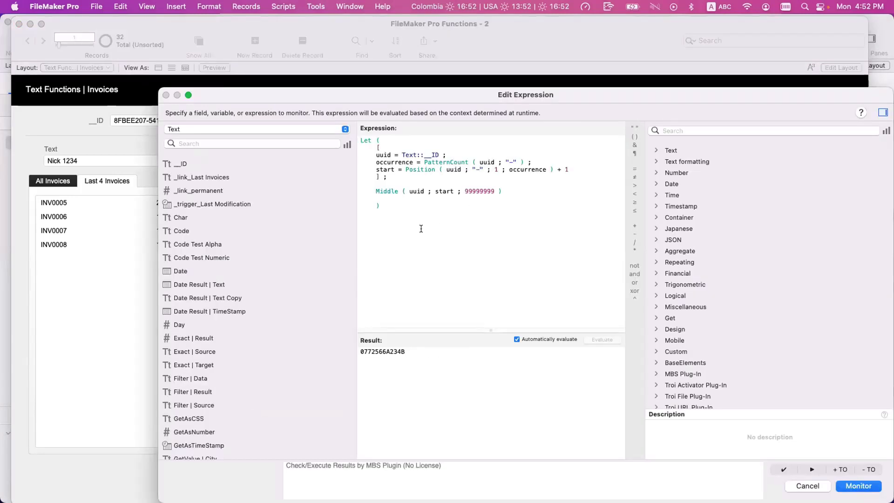
pyautogui.click(361, 227)
pyautogui.write('mid')
pyautogui.press('Return')
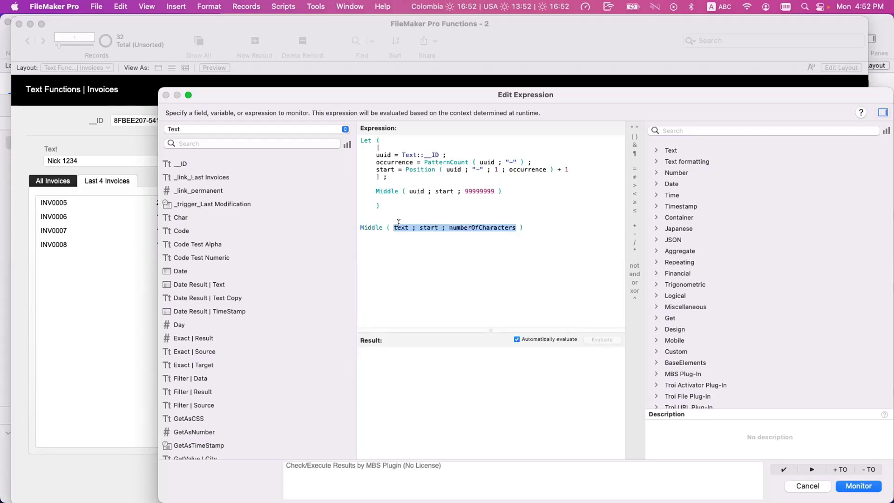
pyautogui.doubleClick(195, 166)
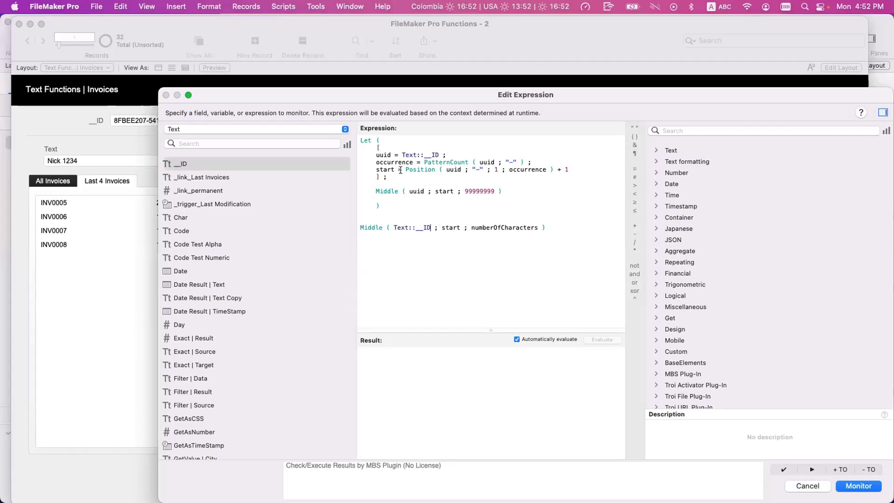
# - Set Middle's start argument to the Position formula plus 1, with the uuid PatternCount formula in place of occurrence
pyautogui.moveTo(403, 168); pyautogui.dragTo(569, 170)
pyautogui.press('super+c')
pyautogui.doubleClick(450, 227)
pyautogui.press('super+v')
pyautogui.moveTo(423, 162); pyautogui.dragTo(527, 162)
pyautogui.press('super+c')
pyautogui.doubleClick(560, 227)
pyautogui.press('super+v')
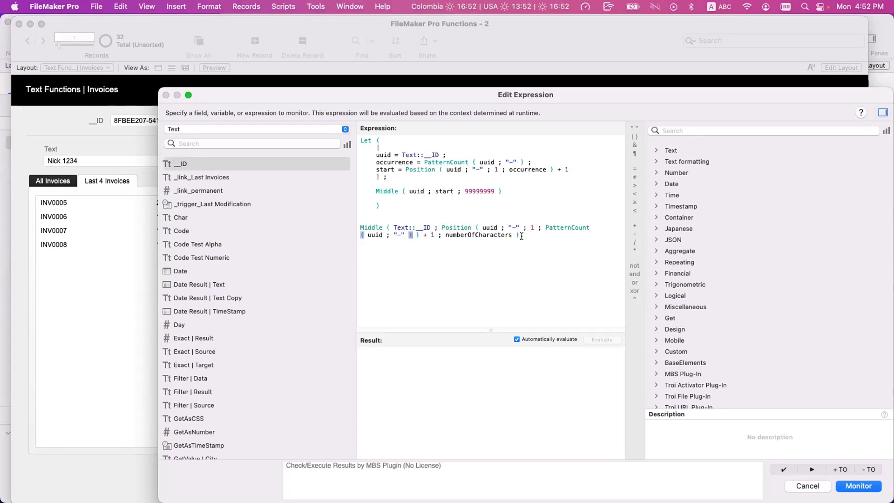
# - Set Middle's number of characters to 999999 and delete the Let block above it
pyautogui.click(538, 252)
pyautogui.doubleClick(467, 235)
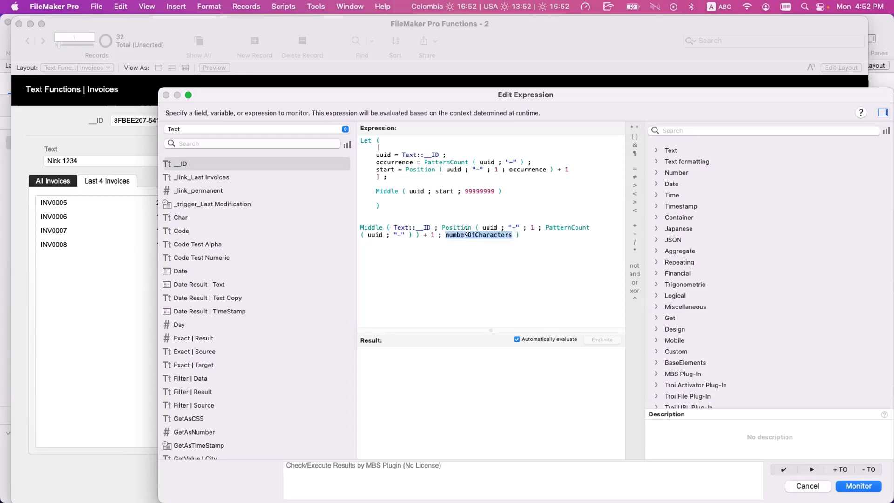
pyautogui.write('999999')
pyautogui.moveTo(361, 213); pyautogui.dragTo(359, 140)
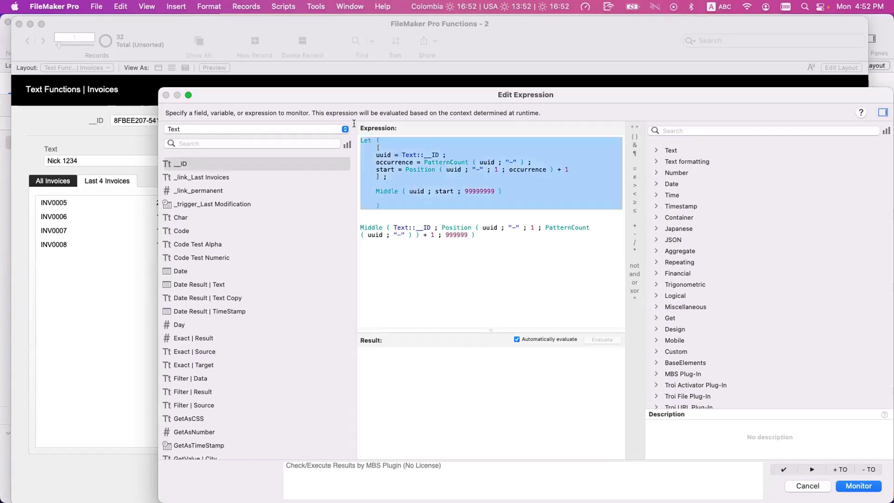
pyautogui.press('BackSpace')
pyautogui.press('Return')
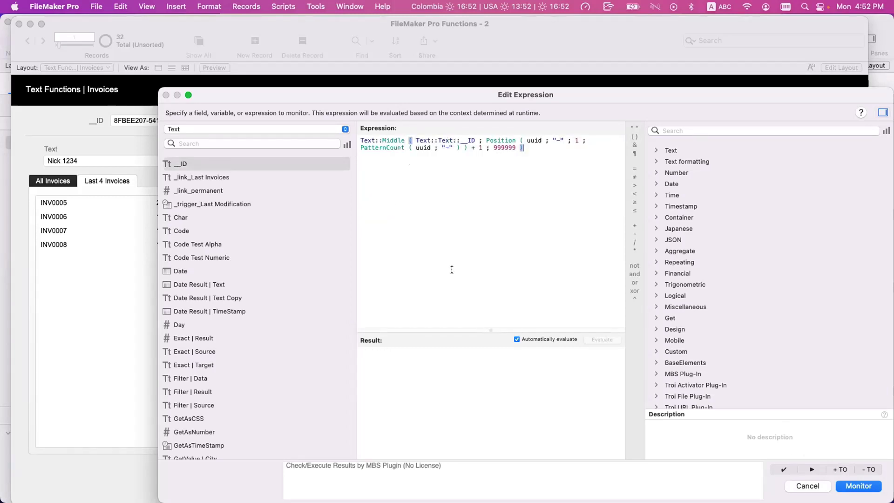
# - Remove the stray Text:: prefix before the Middle function and re-evaluate the expression
pyautogui.press('Return')
pyautogui.doubleClick(379, 140)
pyautogui.press('BackSpace')
pyautogui.click(540, 340)
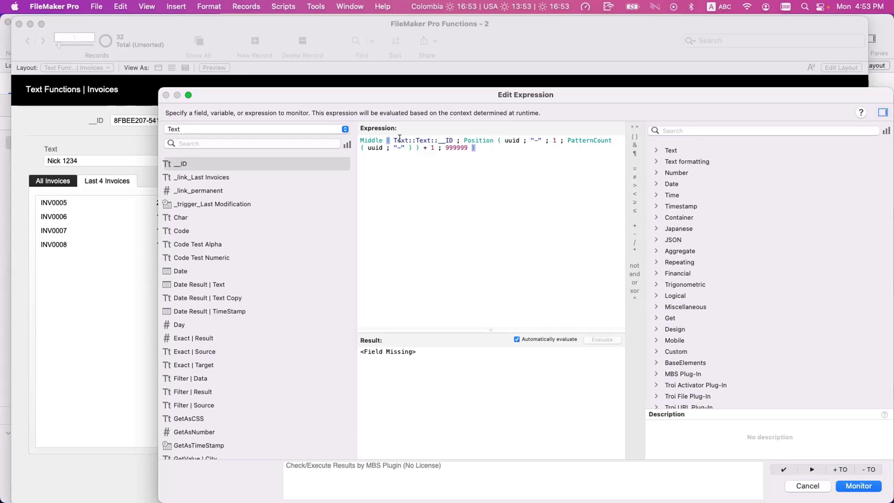
# - Replace both uuid variables, in Position and PatternCount, with the ID field reference used in Middle, and turn automatic evaluation off
pyautogui.moveTo(392, 140); pyautogui.dragTo(453, 139)
pyautogui.press('cmd+c')
pyautogui.doubleClick(512, 141)
pyautogui.press('cmd+v')
pyautogui.doubleClick(423, 147)
pyautogui.press('cmd+v')
pyautogui.click(534, 338)
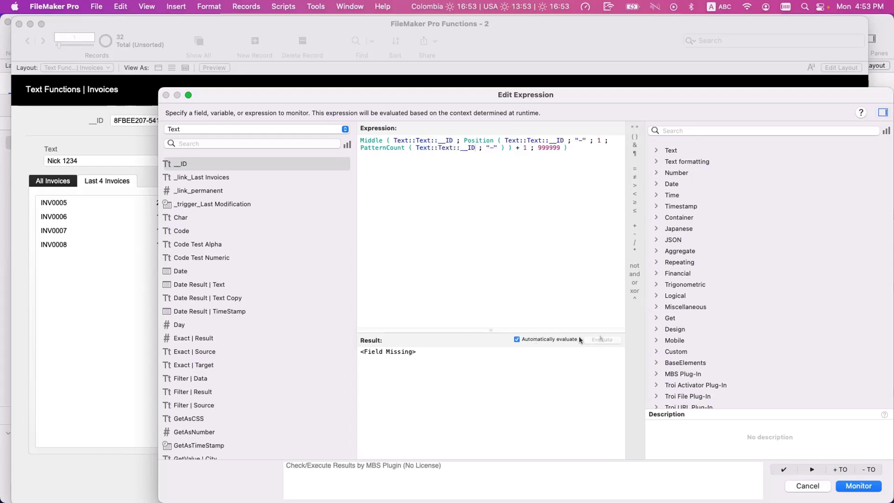
pyautogui.click(602, 339)
pyautogui.click(304, 218)
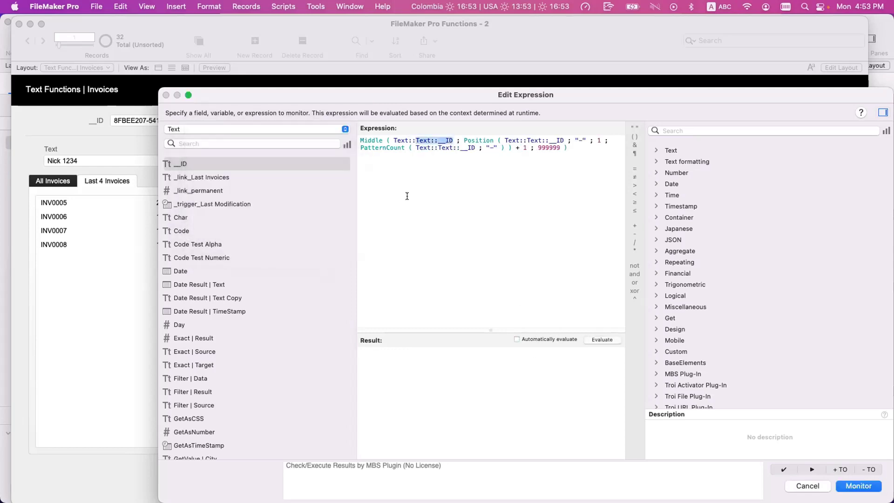
# - Remove the duplicated Text:: prefix from all three field references, leaving Text::__ID, and turn automatic evaluation back on
pyautogui.click(405, 140)
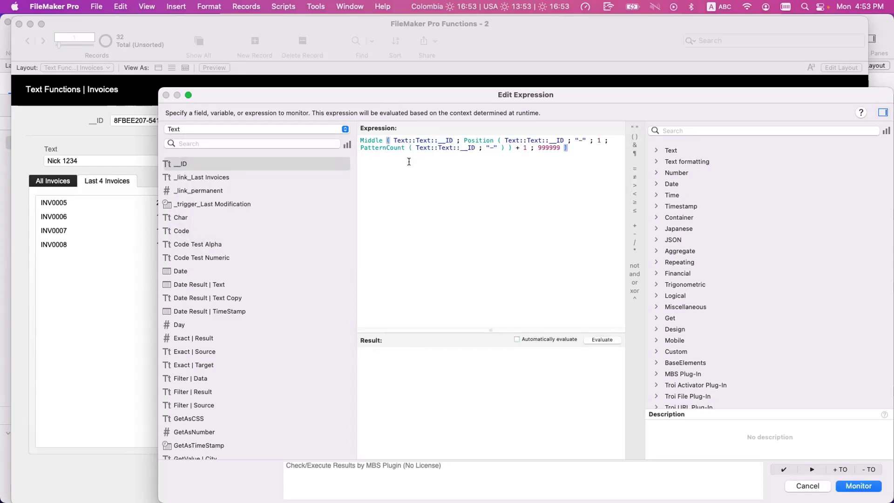
pyautogui.press('BackSpace')
pyautogui.press('BackSpace')
pyautogui.press('BackSpace')
pyautogui.press('BackSpace')
pyautogui.press('BackSpace')
pyautogui.press('BackSpace')
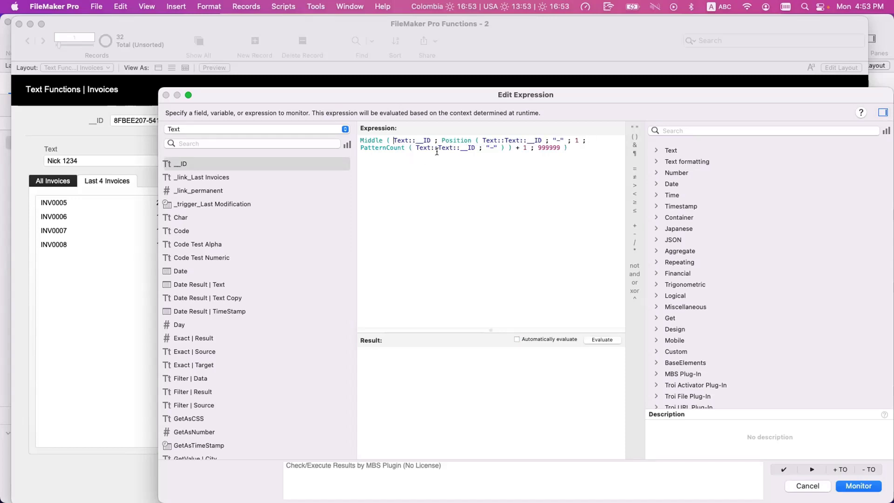
pyautogui.press('BackSpace')
pyautogui.press('BackSpace')
pyautogui.press('BackSpace')
pyautogui.press('BackSpace')
pyautogui.press('BackSpace')
pyautogui.press('BackSpace')
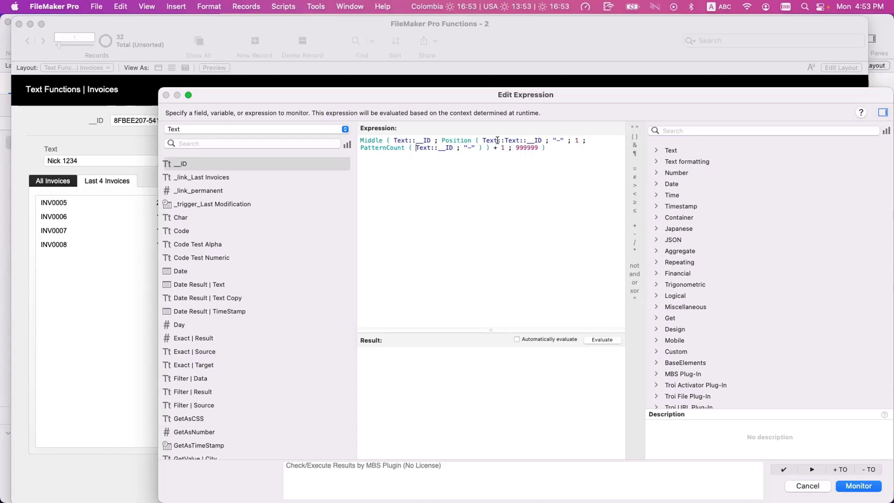
pyautogui.press('BackSpace')
pyautogui.press('BackSpace')
pyautogui.press('BackSpace')
pyautogui.press('BackSpace')
pyautogui.press('BackSpace')
pyautogui.press('BackSpace')
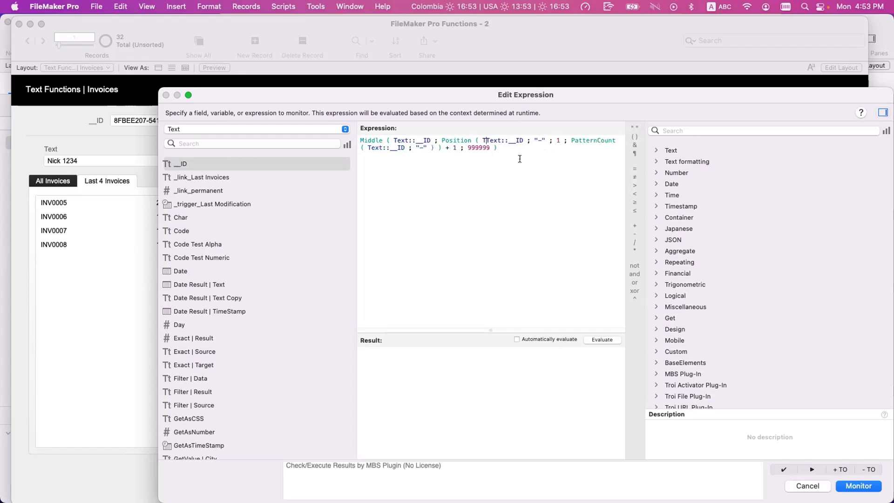
pyautogui.click(557, 339)
pyautogui.click(522, 282)
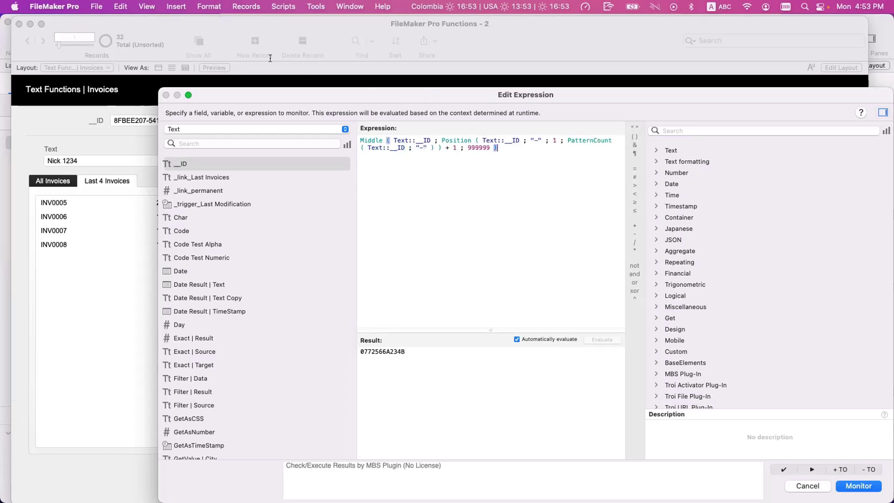
# - Enlarge the expression editor so the Middle formula fits on one line, and save the expression to the watch list
pyautogui.moveTo(798, 423); pyautogui.dragTo(620, 383)
pyautogui.moveTo(716, 463); pyautogui.dragTo(838, 483)
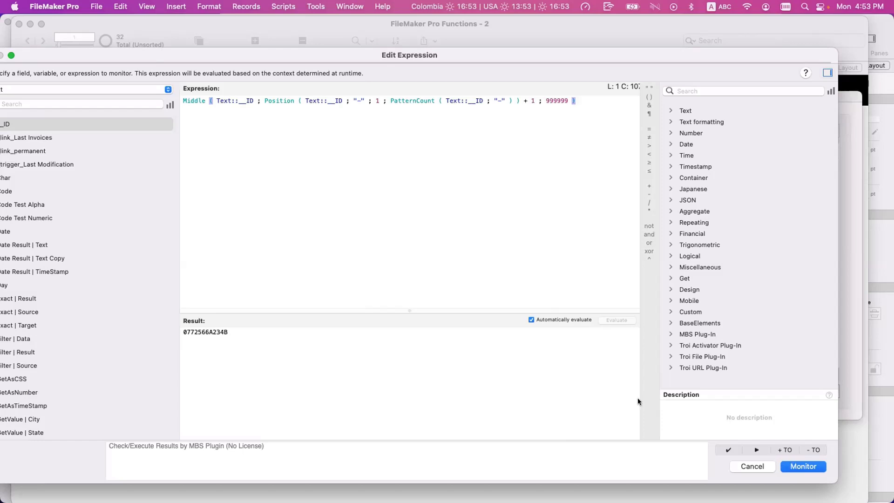
pyautogui.press('Return')
# - Copy the whole Let expression and paste it below the Middle formula in the last watch entry
pyautogui.click(494, 364)
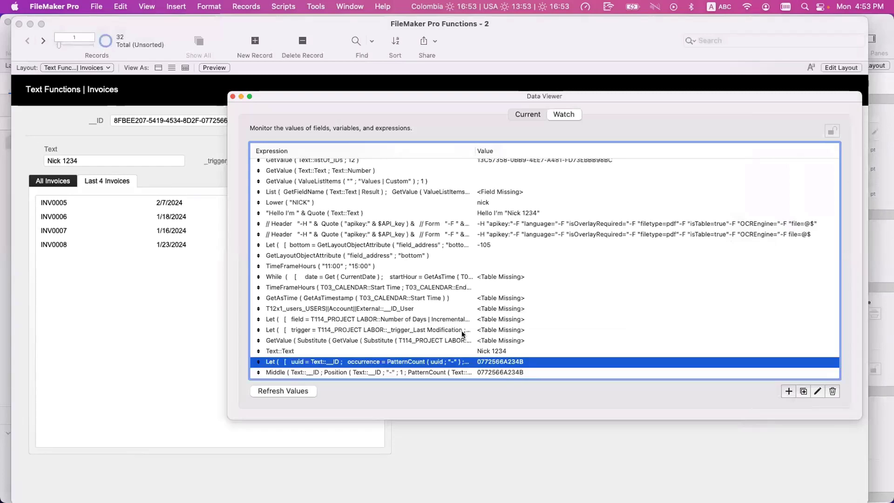
pyautogui.doubleClick(373, 362)
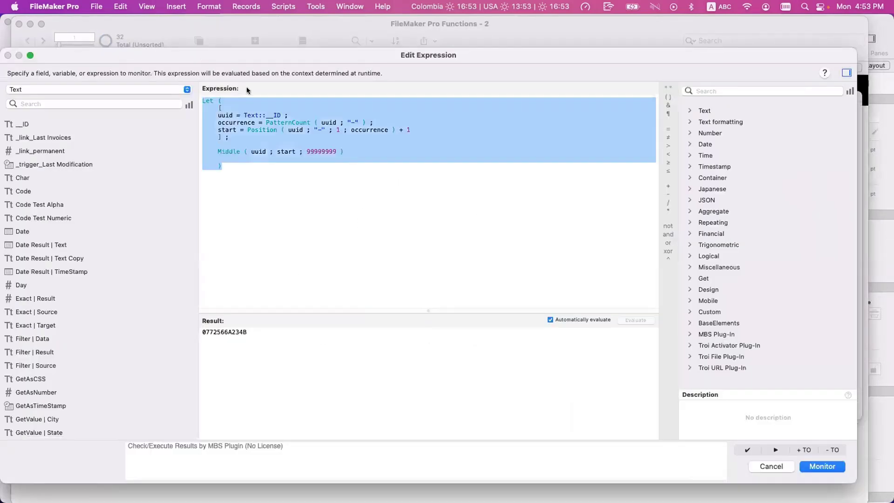
pyautogui.press('super+a')
pyautogui.press('Escape')
pyautogui.press('Down')
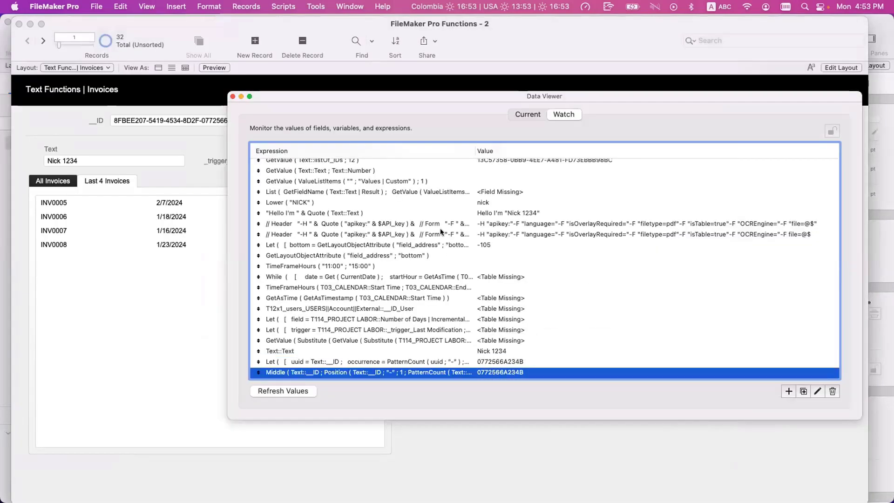
pyautogui.press('Return')
pyautogui.press('Return')
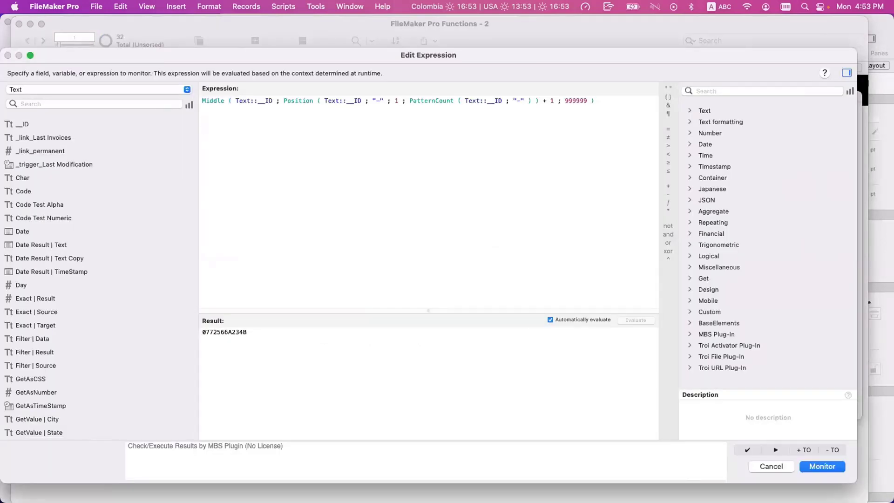
pyautogui.write('/8')
pyautogui.press('Return')
pyautogui.press('super+v')
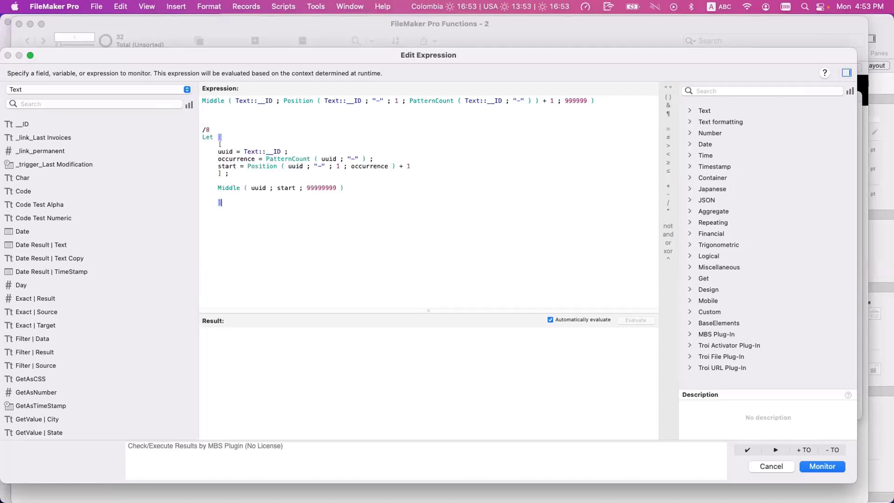
pyautogui.press('BackSpace')
pyautogui.write(')')
# - Enclose the pasted Let expression between /* and */ so that it is a comment
pyautogui.click(209, 129)
pyautogui.press('BackSpace')
pyautogui.write('*')
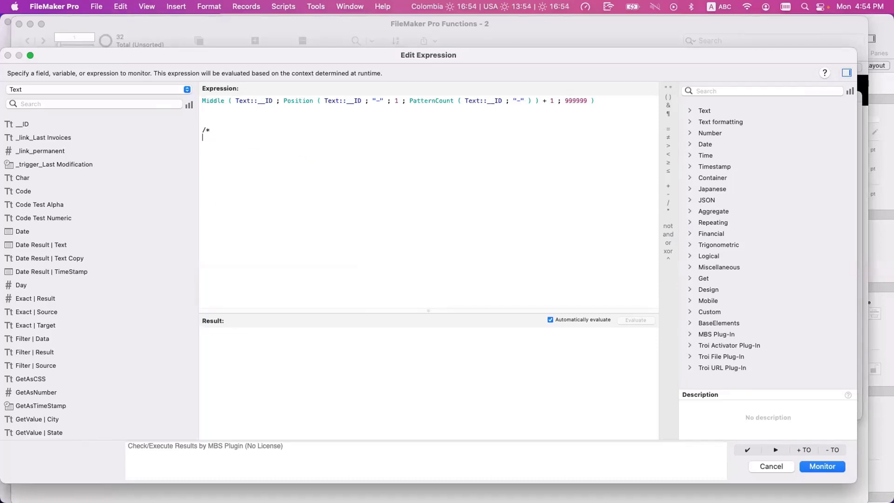
pyautogui.press('Return')
pyautogui.click(223, 210)
pyautogui.write('*')
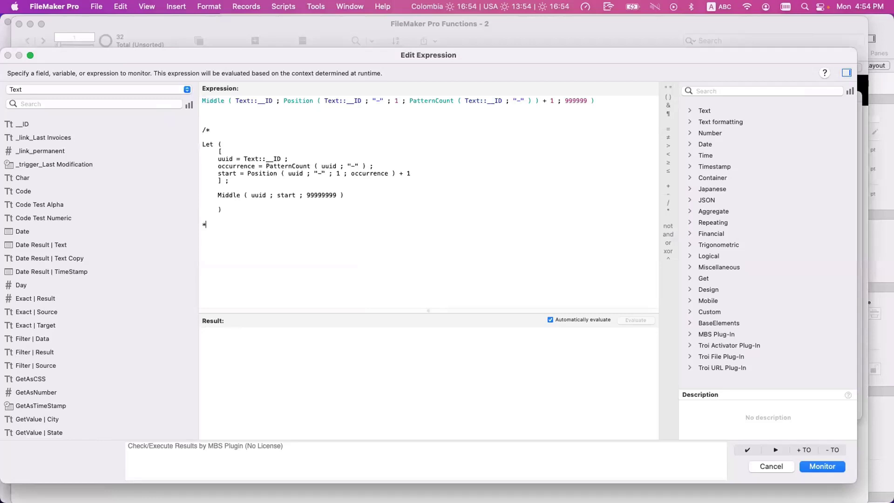
pyautogui.write('/')
# - Examine the commented Let expression: the uuid, occurrence and start definitions and how the final Middle call uses them
pyautogui.tripleClick(344, 195)
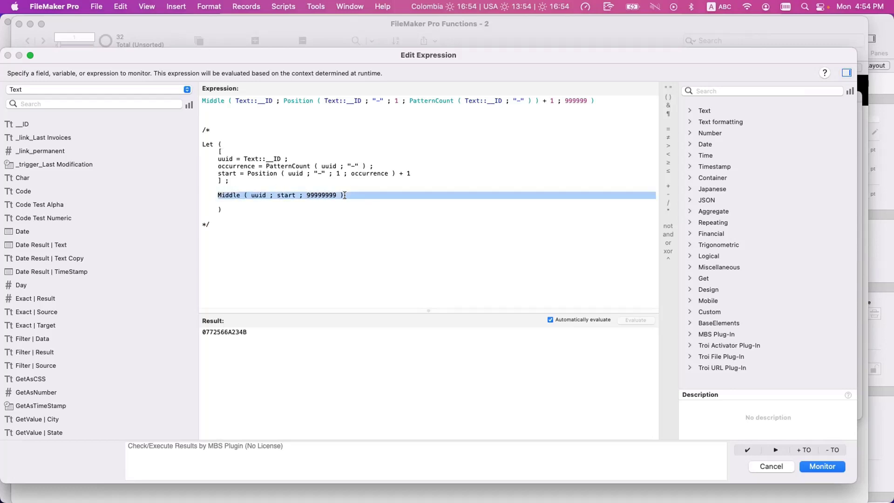
pyautogui.click(345, 197)
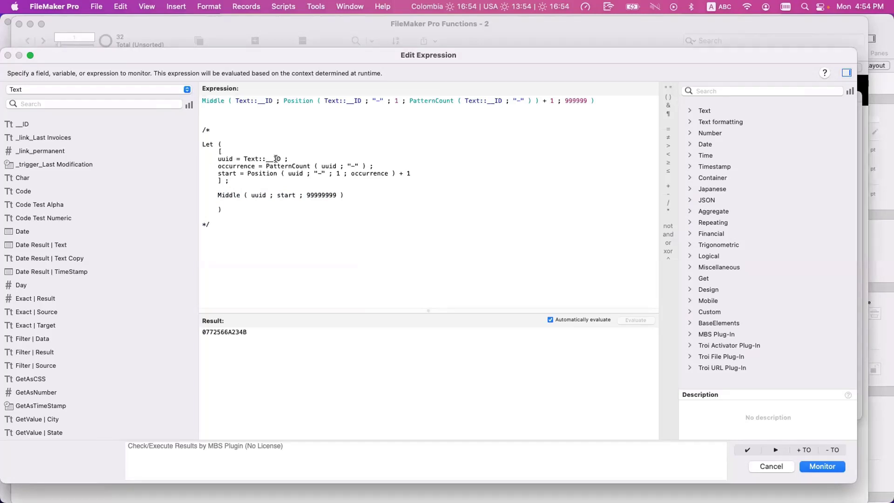
pyautogui.moveTo(218, 158); pyautogui.dragTo(281, 159)
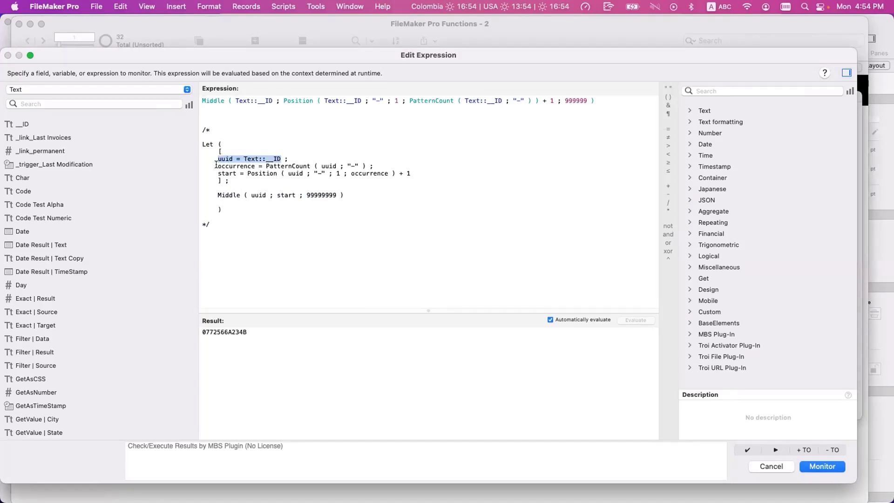
pyautogui.doubleClick(244, 166)
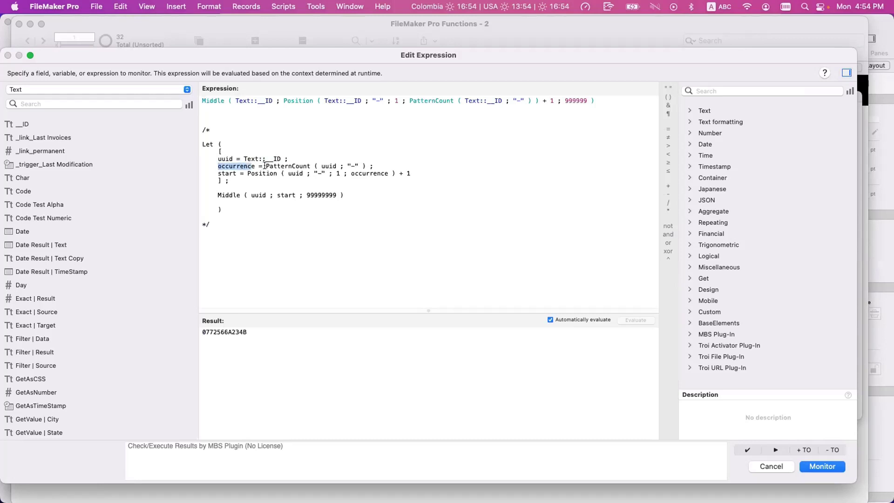
pyautogui.moveTo(266, 165); pyautogui.dragTo(372, 165)
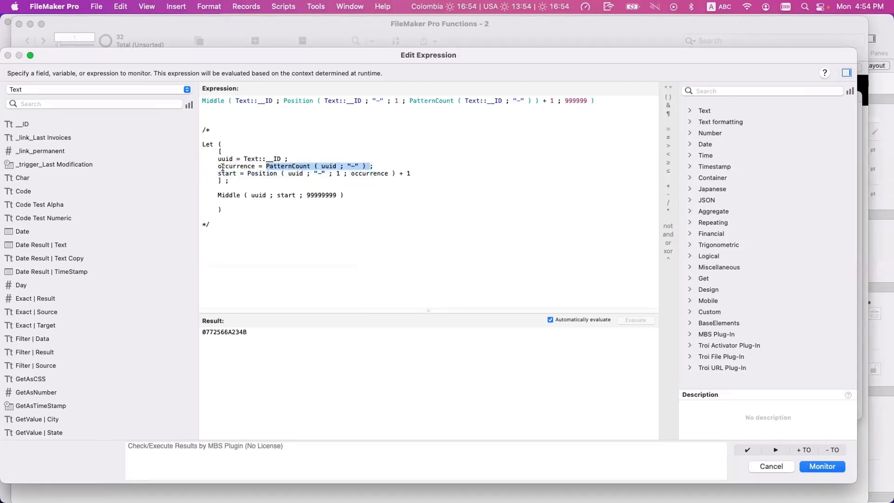
pyautogui.doubleClick(226, 173)
pyautogui.moveTo(247, 174); pyautogui.dragTo(395, 174)
pyautogui.click(352, 193)
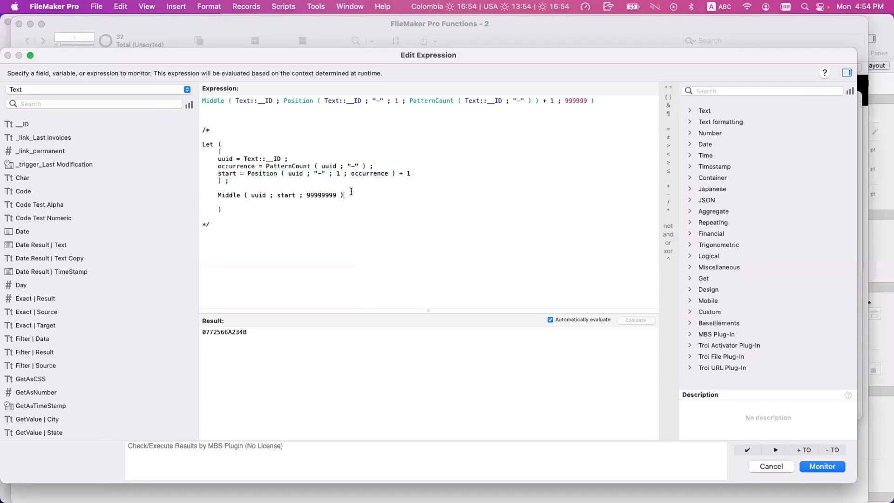
pyautogui.moveTo(351, 192); pyautogui.dragTo(216, 191)
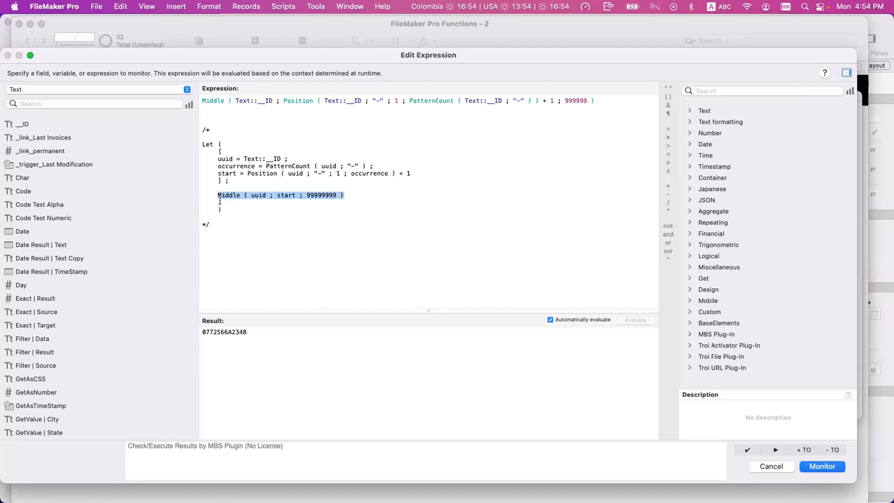
pyautogui.moveTo(217, 195); pyautogui.dragTo(333, 194)
pyautogui.moveTo(424, 173); pyautogui.dragTo(211, 160)
pyautogui.click(235, 196)
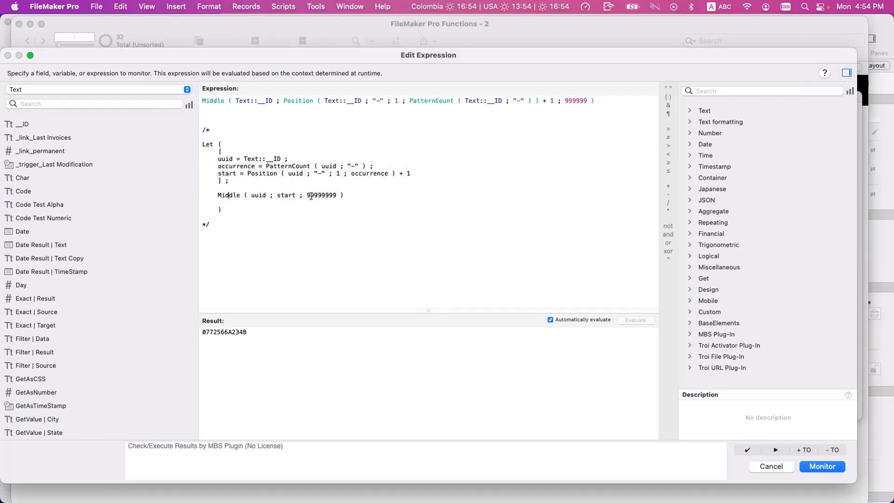
pyautogui.moveTo(353, 194); pyautogui.dragTo(210, 192)
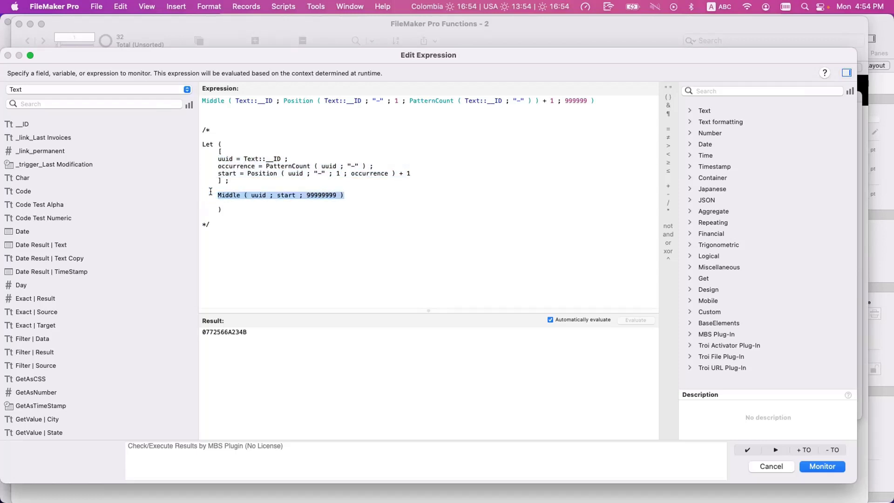
pyautogui.doubleClick(259, 196)
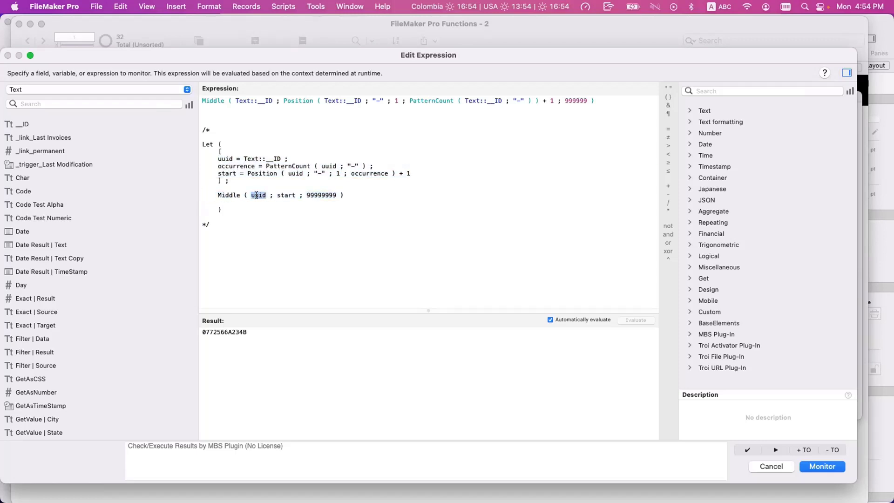
pyautogui.click(282, 195)
pyautogui.doubleClick(327, 195)
# - Save the expression with its comment to the watch list, and compare the values of the Let and Middle entries
pyautogui.click(804, 466)
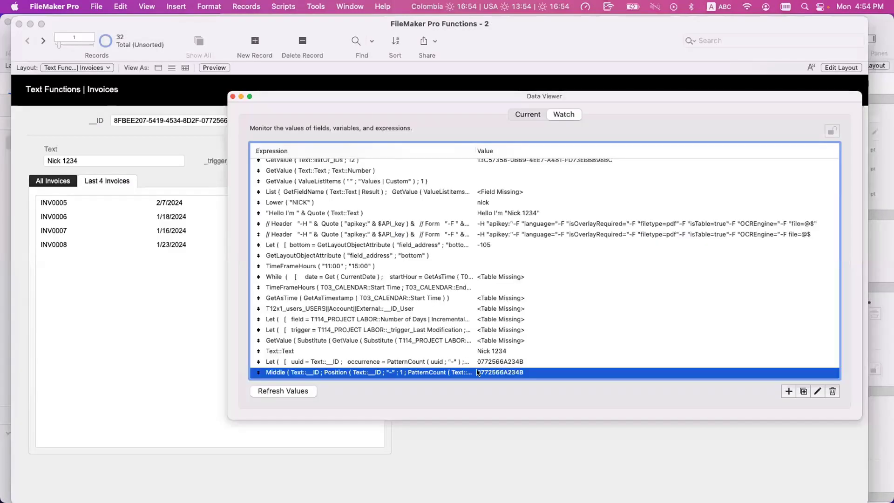
pyautogui.click(478, 364)
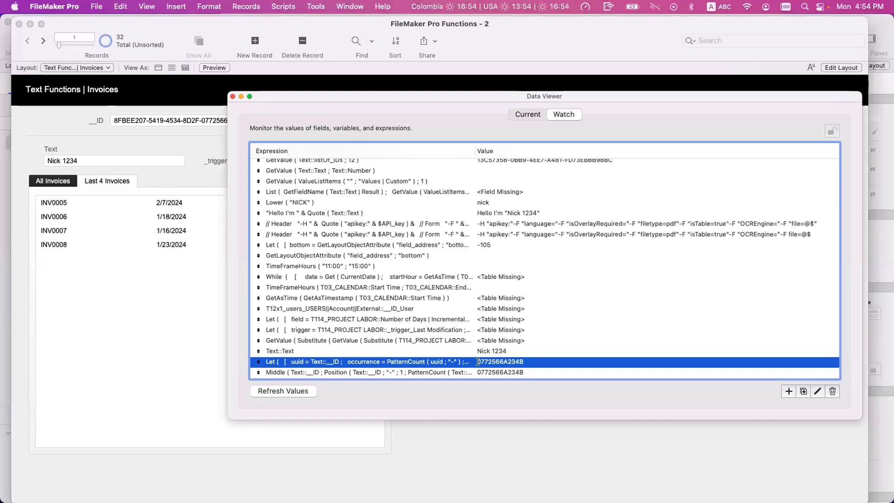
pyautogui.doubleClick(479, 363)
pyautogui.press('Escape')
pyautogui.click(480, 372)
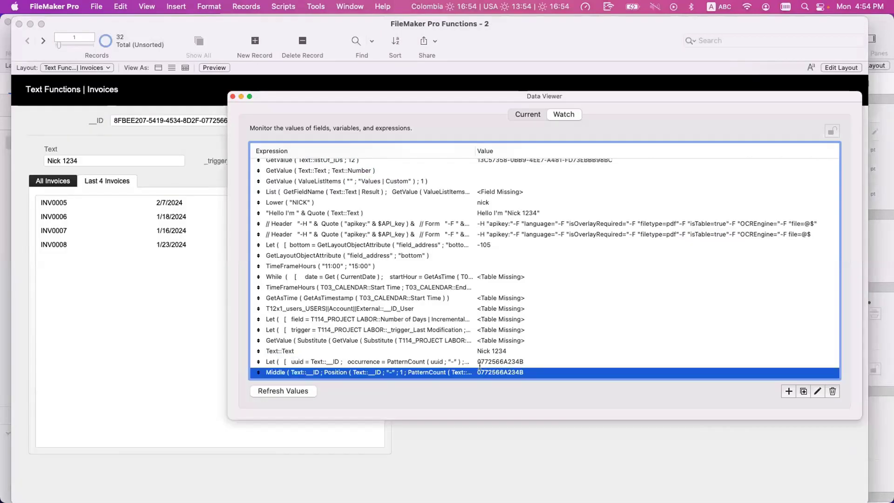
# - Check the first Text::__ID reference in the Middle watch expression, and close the Data Viewer
pyautogui.doubleClick(480, 372)
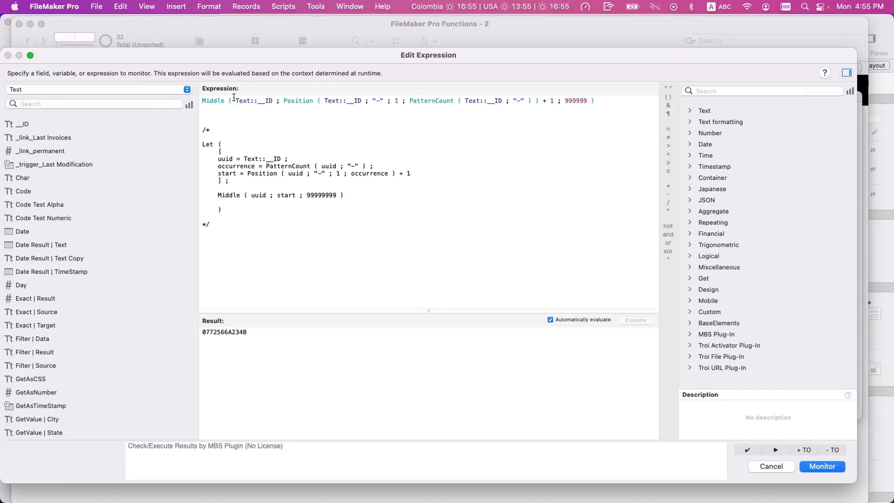
pyautogui.moveTo(235, 100); pyautogui.dragTo(273, 99)
pyautogui.click(812, 466)
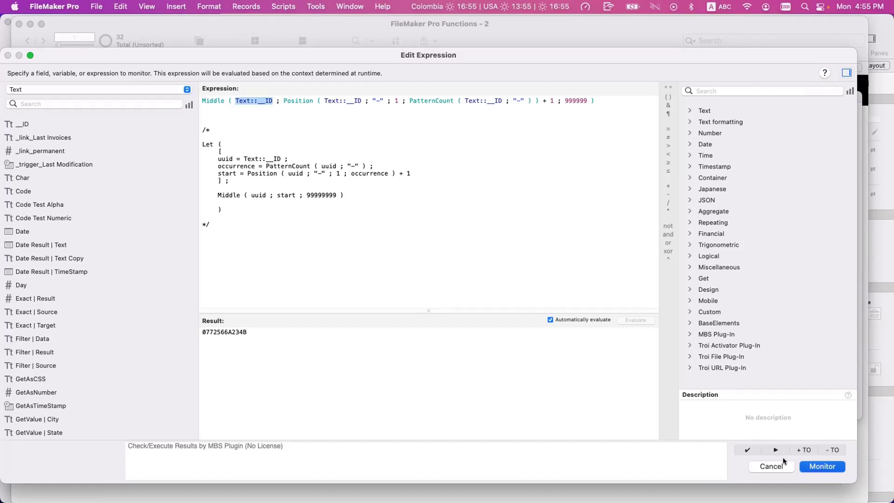
pyautogui.click(232, 96)
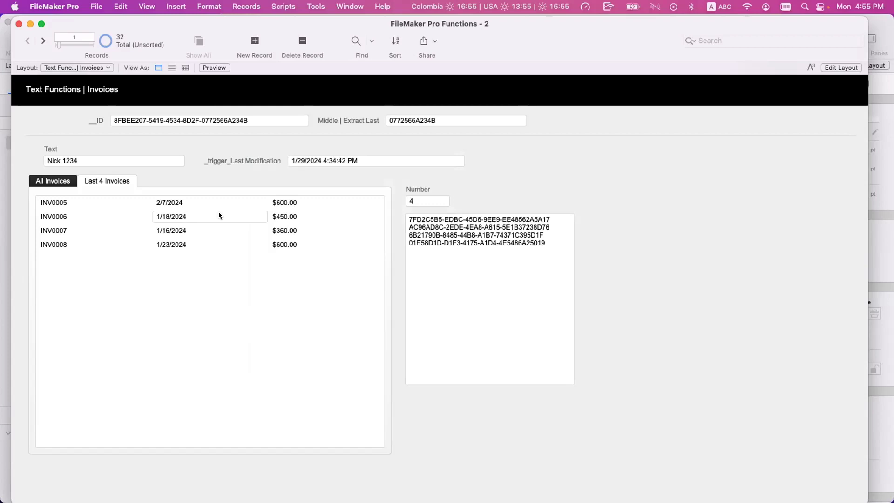
# - In the database's relationships graph, set the relationship between Text and Invoices | Last to sort invoice records by Date in ascending order
pyautogui.press('shift+super+d')
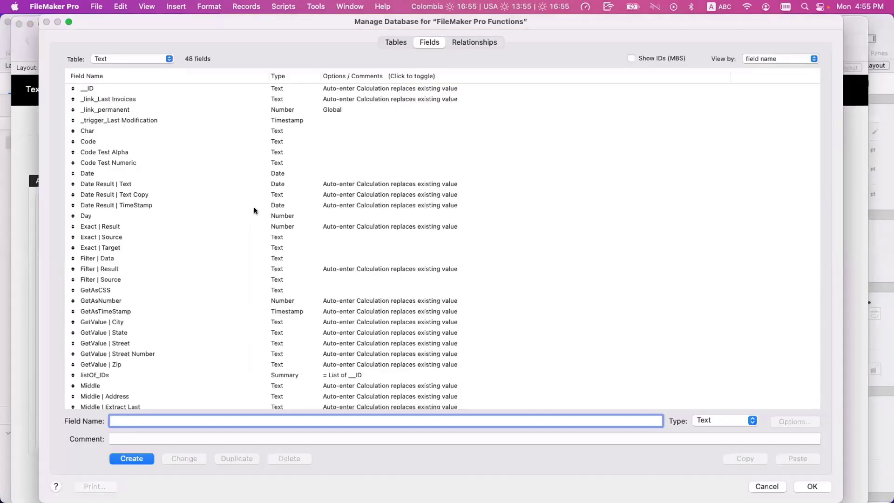
pyautogui.press('Escape')
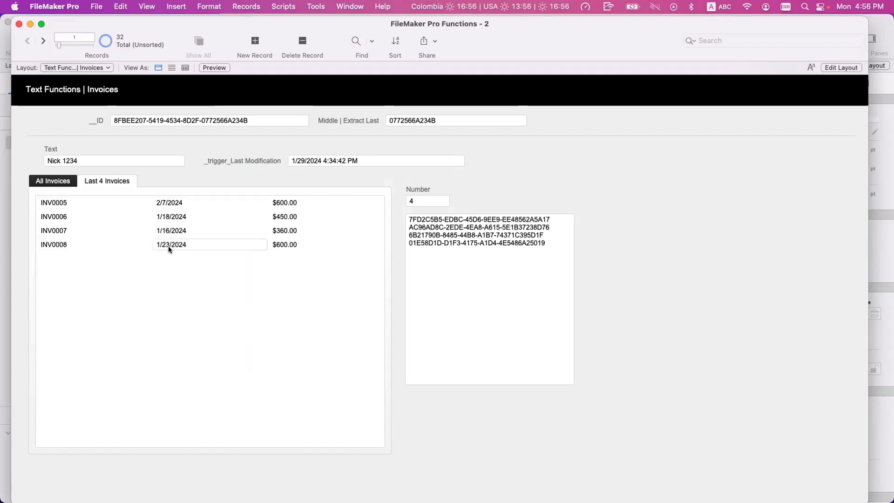
pyautogui.press('super+shift+d')
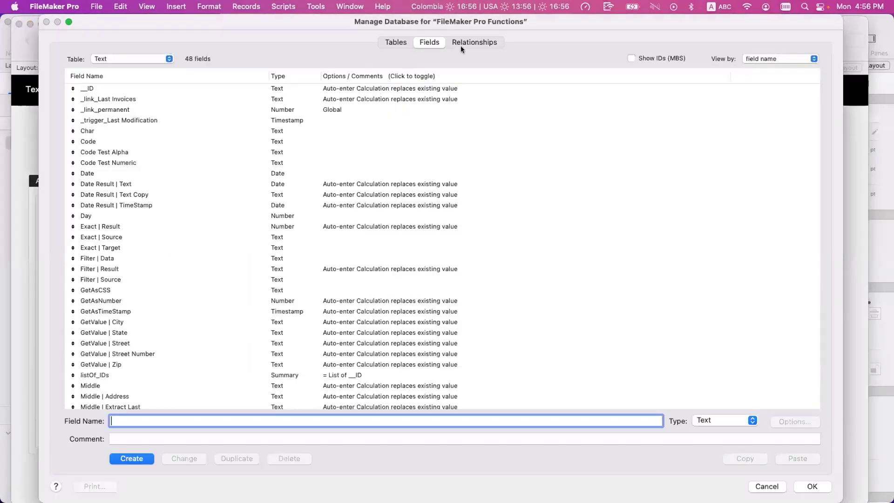
pyautogui.click(470, 42)
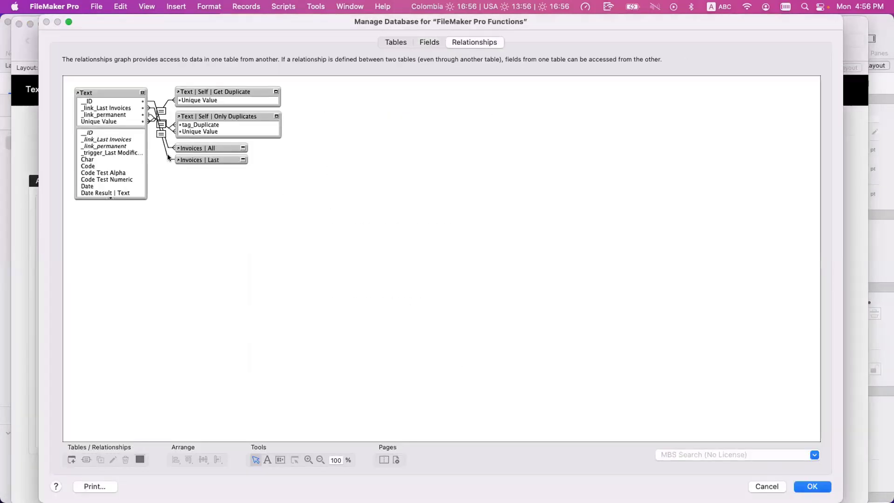
pyautogui.click(166, 156)
pyautogui.doubleClick(165, 155)
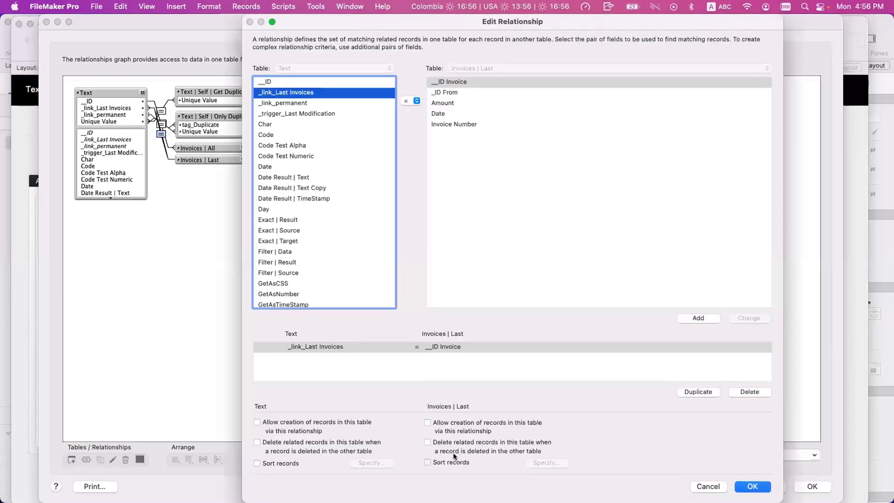
pyautogui.click(450, 461)
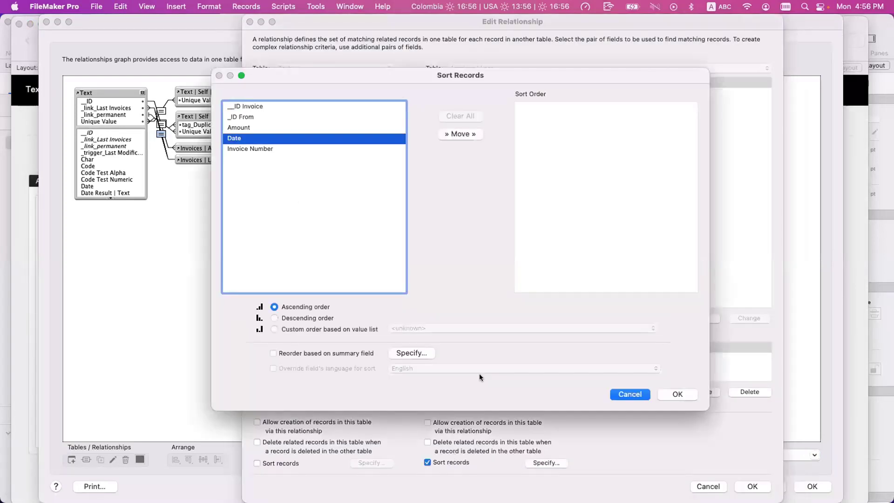
pyautogui.doubleClick(235, 138)
pyautogui.click(274, 318)
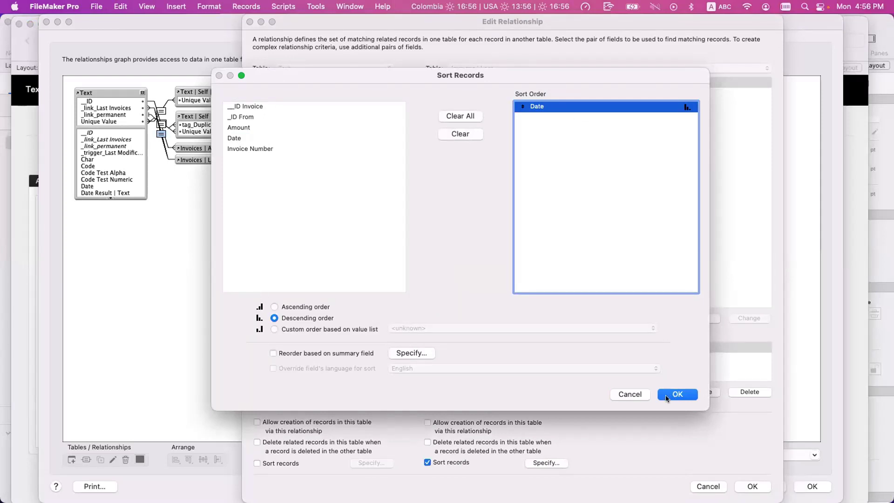
pyautogui.click(282, 305)
pyautogui.click(677, 394)
pyautogui.click(752, 487)
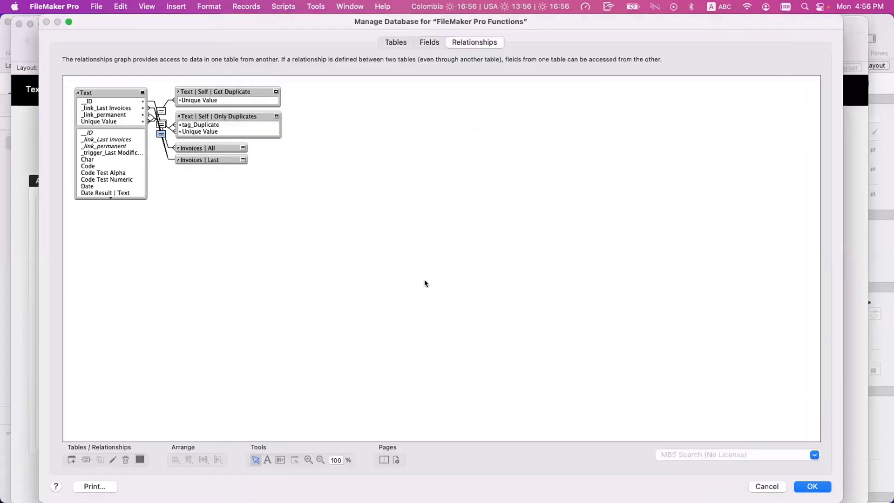
# - Rename the Invoices | Last table occurrence as Invoices | Last | Sort and save the database changes
pyautogui.doubleClick(216, 159)
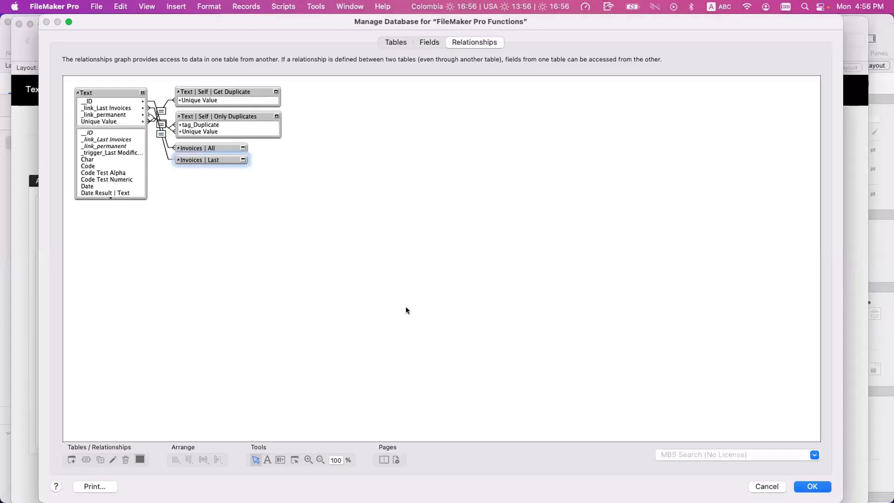
pyautogui.click(279, 369)
pyautogui.write('| S')
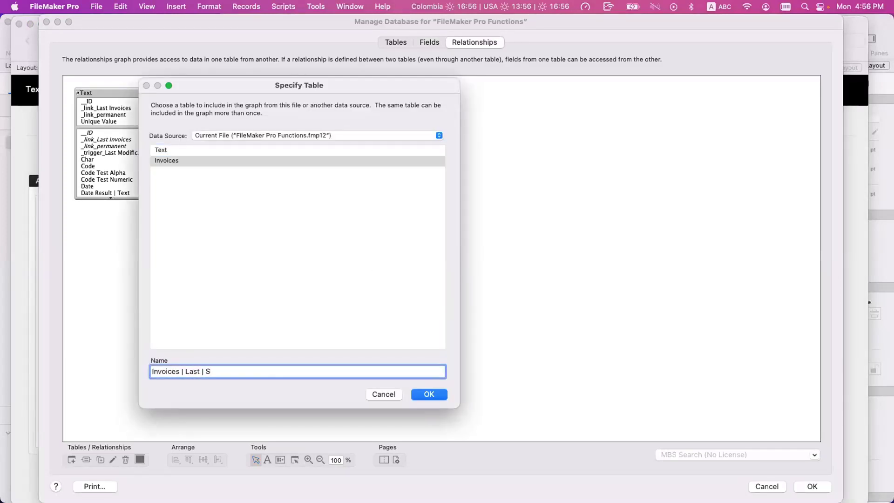
pyautogui.write('ort')
pyautogui.press('Return')
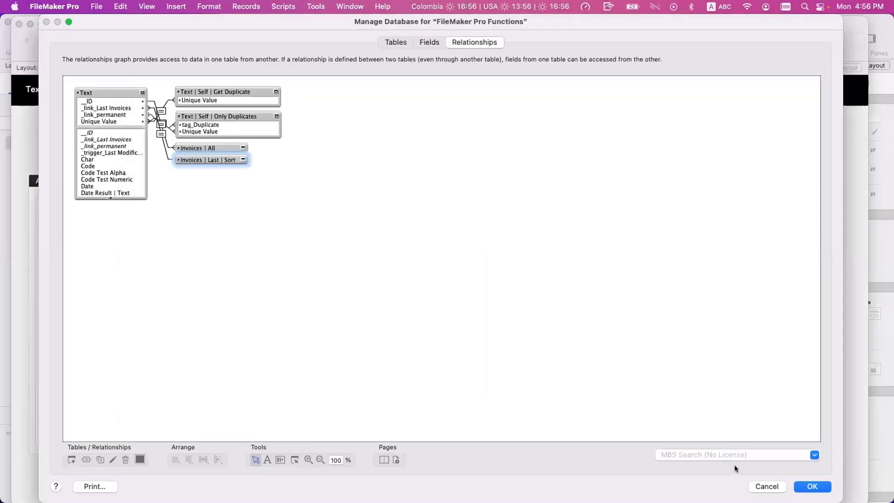
pyautogui.click(812, 487)
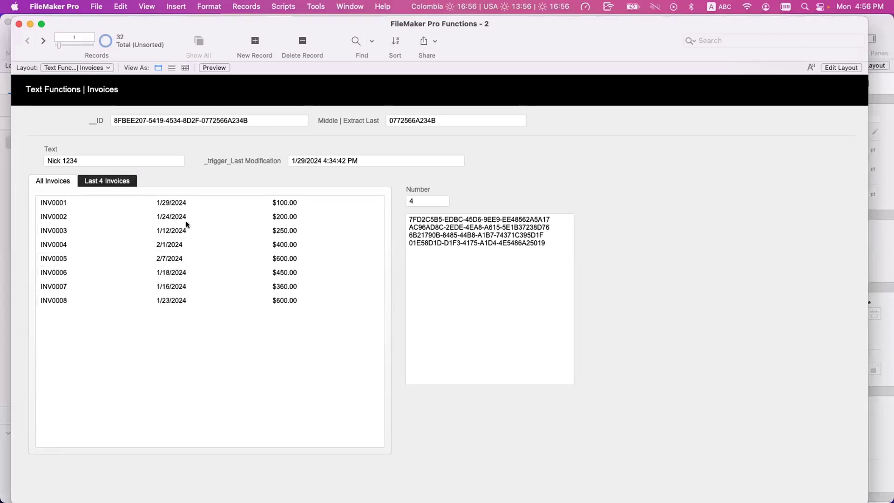
# - Set the relationship between Text and Invoices | All to sort invoice records by Date in ascending order, and save the database changes
pyautogui.click(183, 300)
pyautogui.press('super+shift+d')
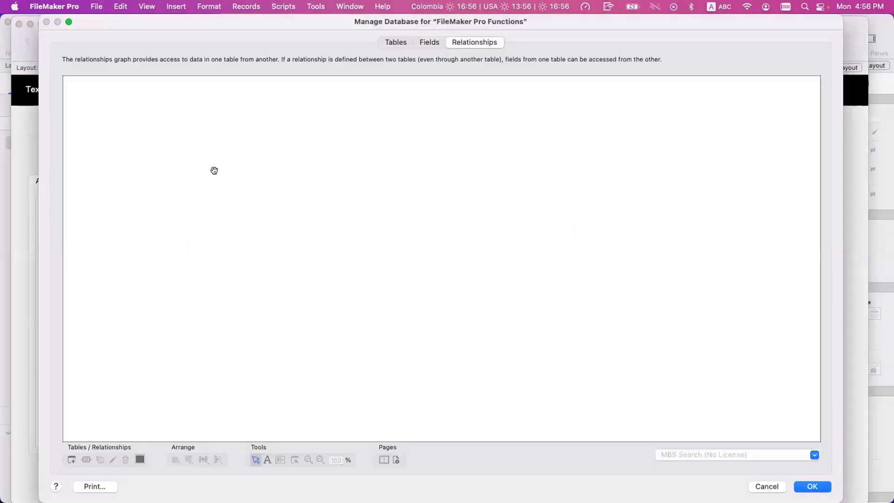
pyautogui.doubleClick(166, 145)
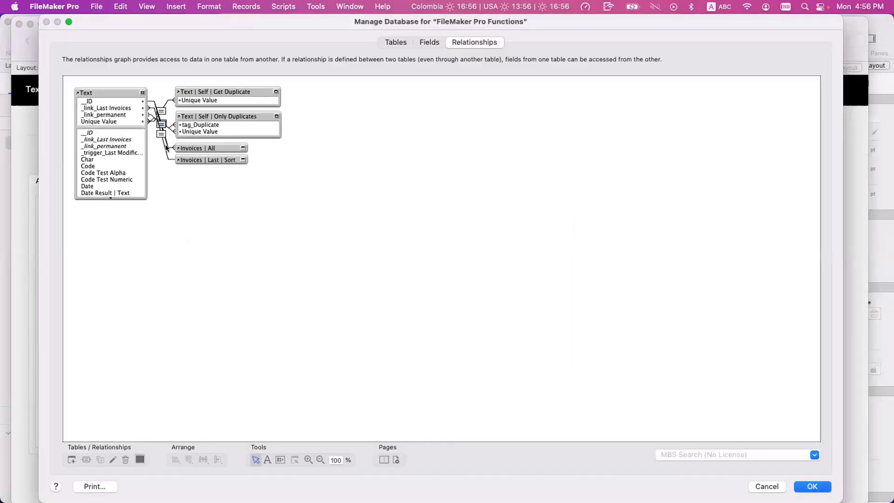
pyautogui.click(451, 462)
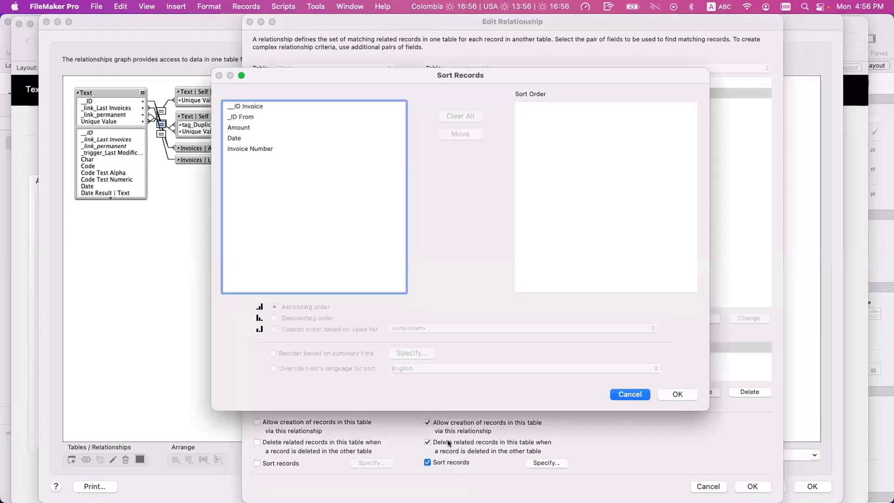
pyautogui.doubleClick(233, 138)
pyautogui.click(678, 394)
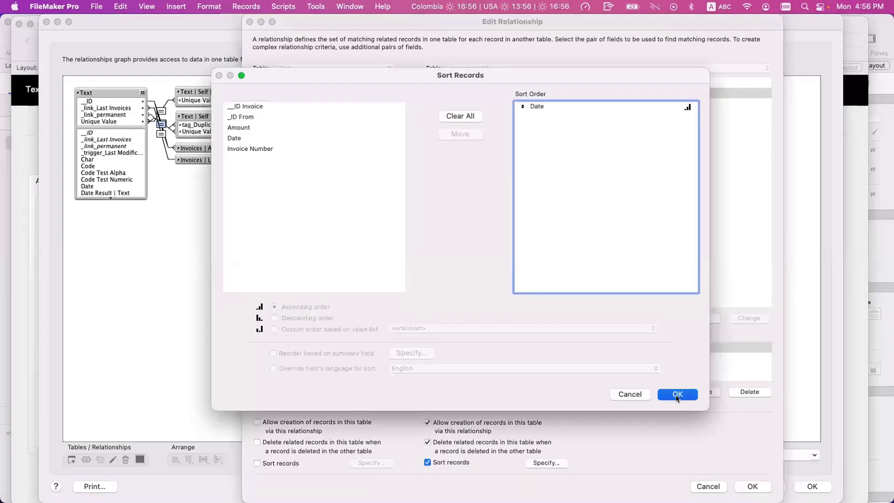
pyautogui.click(753, 487)
pyautogui.click(811, 488)
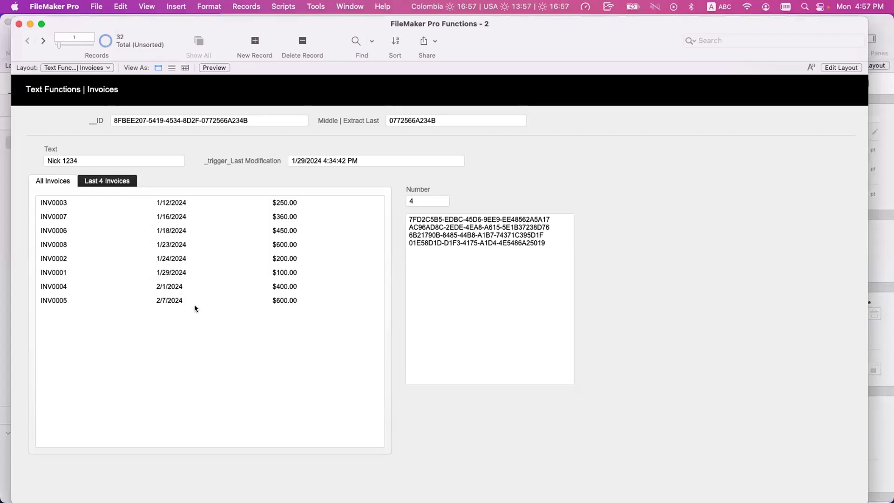
# - Show the last invoices list, set Number to 3 and commit the record
pyautogui.click(119, 182)
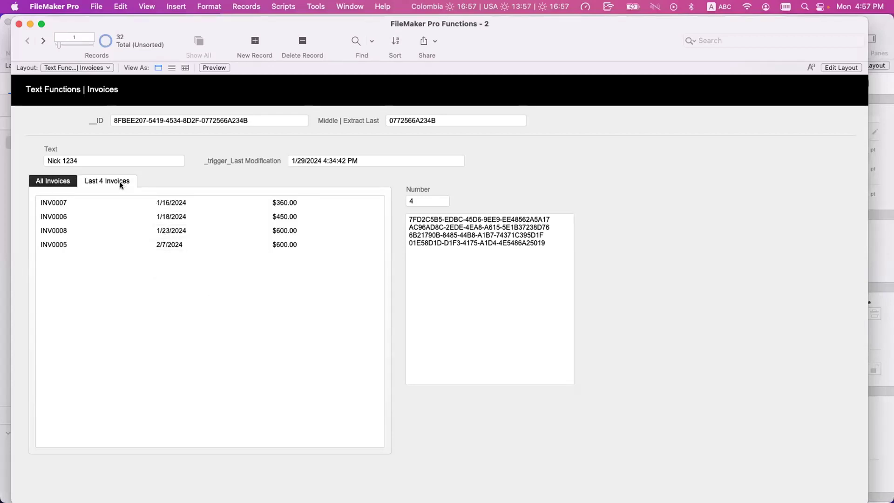
pyautogui.click(422, 201)
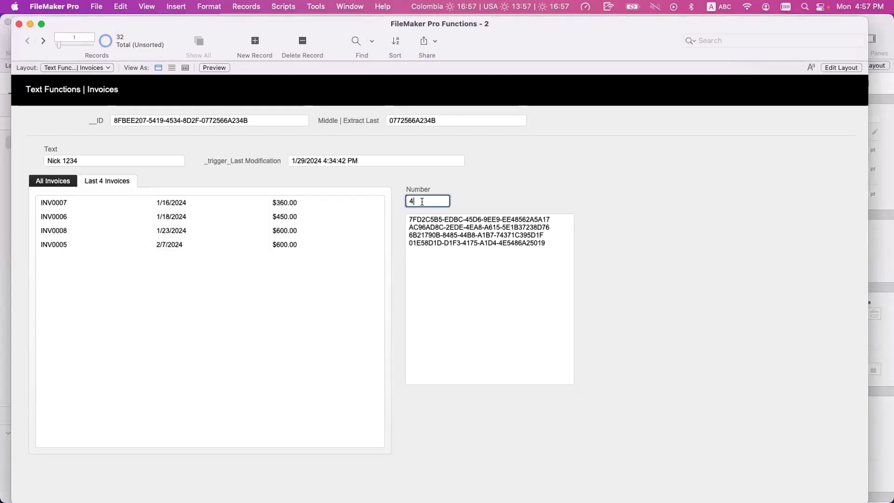
pyautogui.write('3')
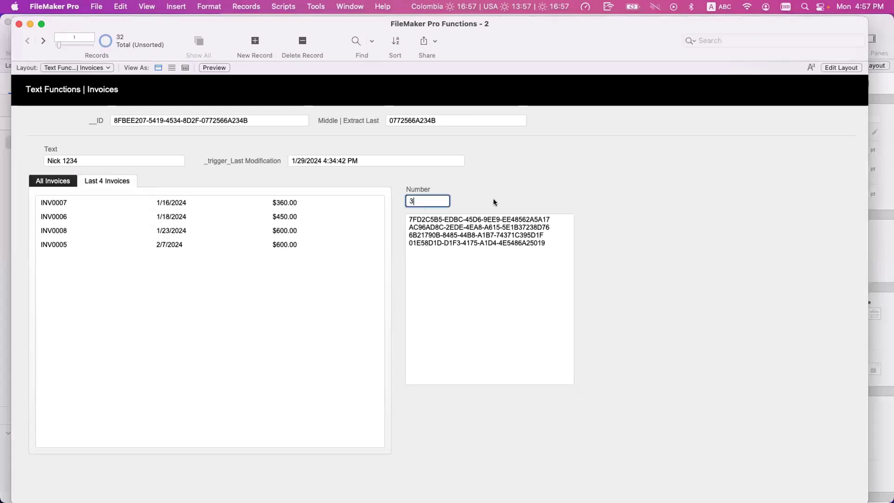
pyautogui.click(495, 202)
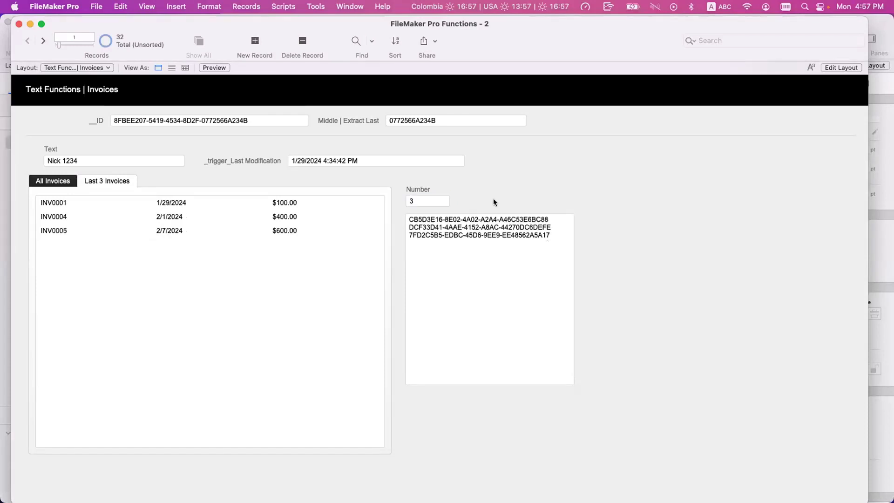
# - Compare the All Invoices list with the last invoices list, and inspect the linked IDs beneath the Number field
pyautogui.click(63, 185)
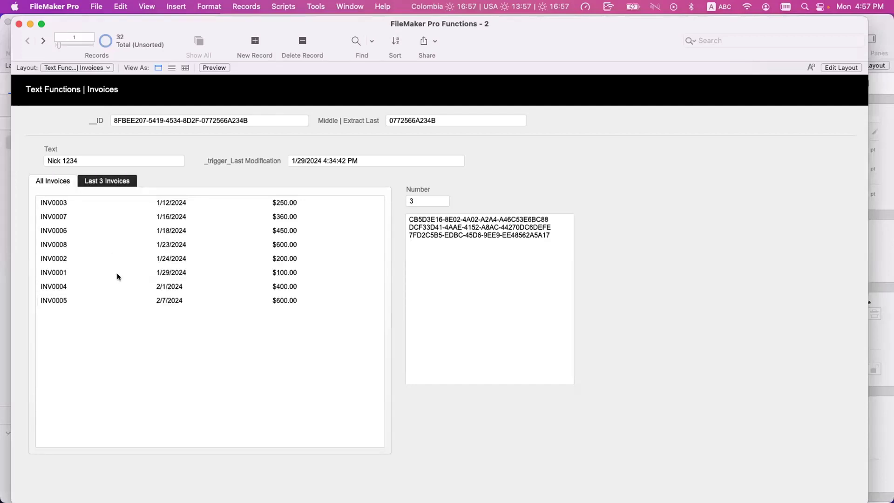
pyautogui.click(121, 182)
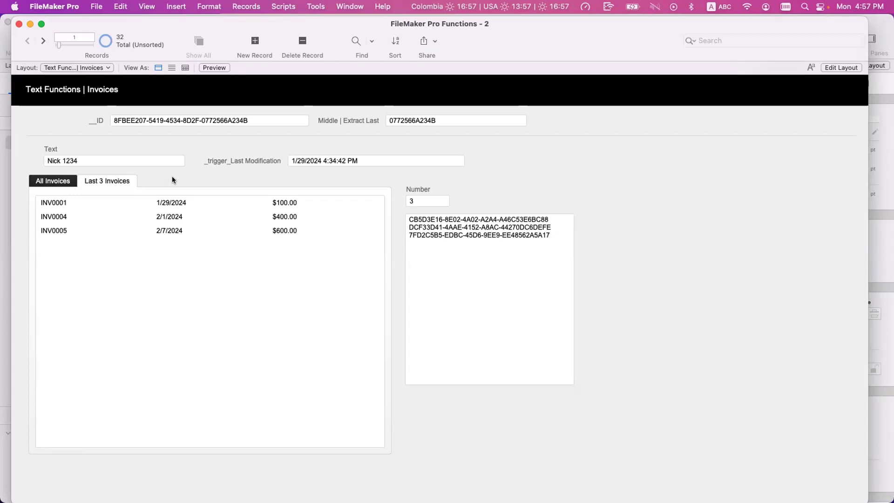
pyautogui.moveTo(554, 236); pyautogui.dragTo(382, 220)
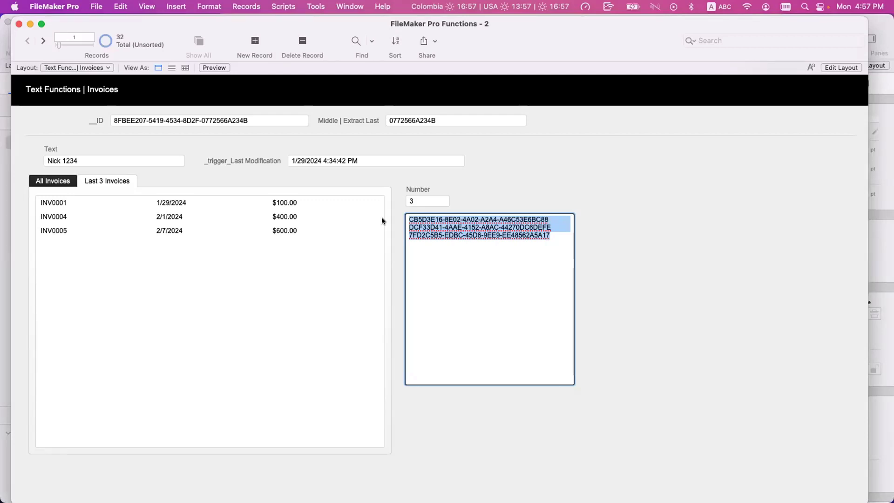
# - Create a Number field named tag_Paid in the Invoices table and save the database changes
pyautogui.press('super+shift+d')
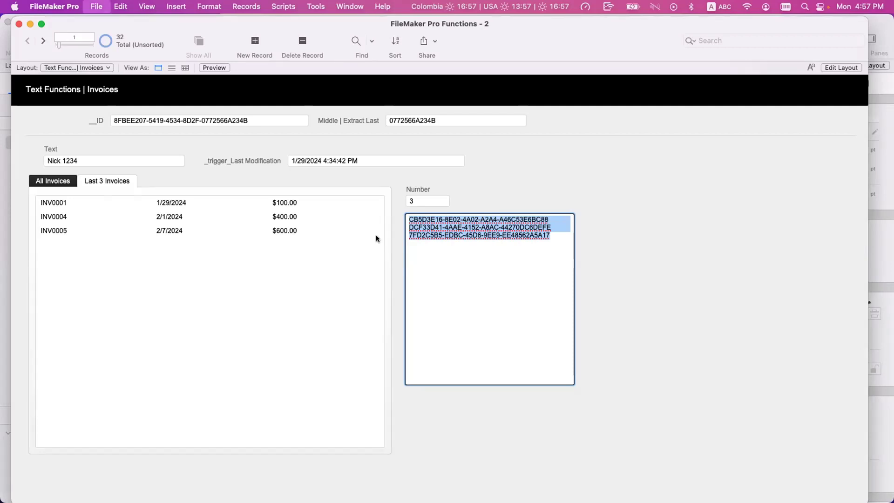
pyautogui.click(429, 42)
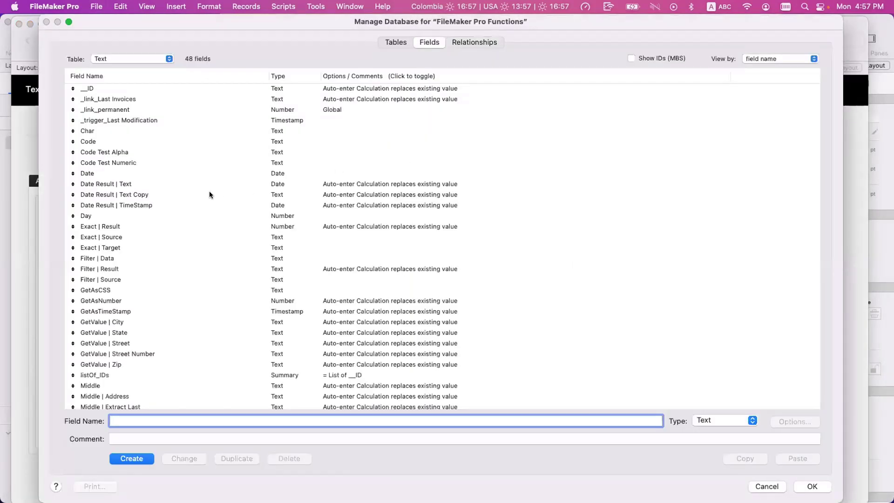
pyautogui.click(140, 59)
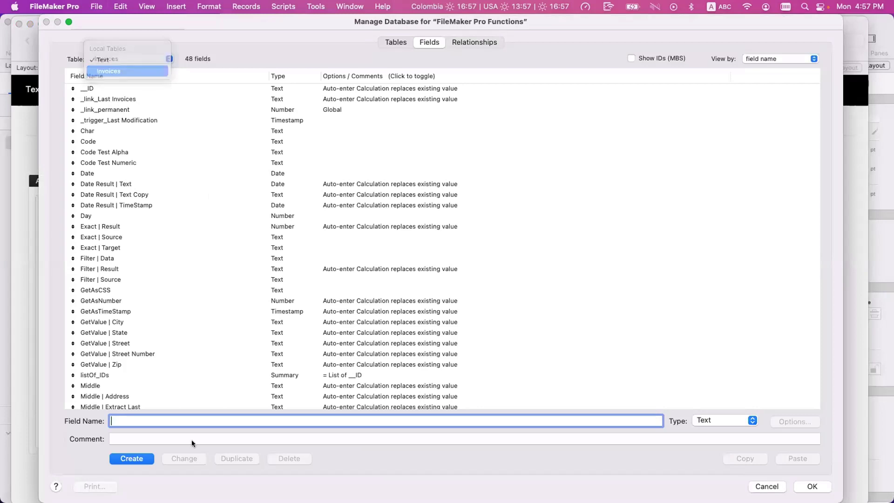
pyautogui.click(138, 72)
pyautogui.write('tag_Paid')
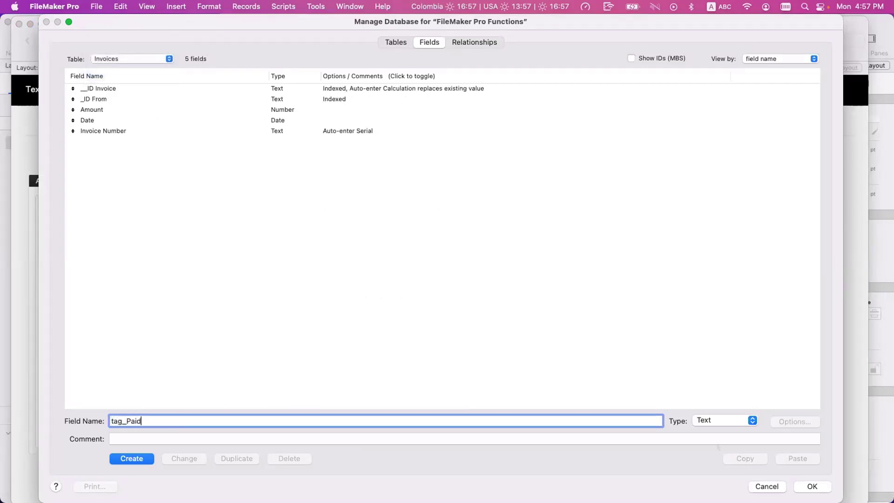
pyautogui.click(726, 420)
pyautogui.click(712, 430)
pyautogui.click(131, 458)
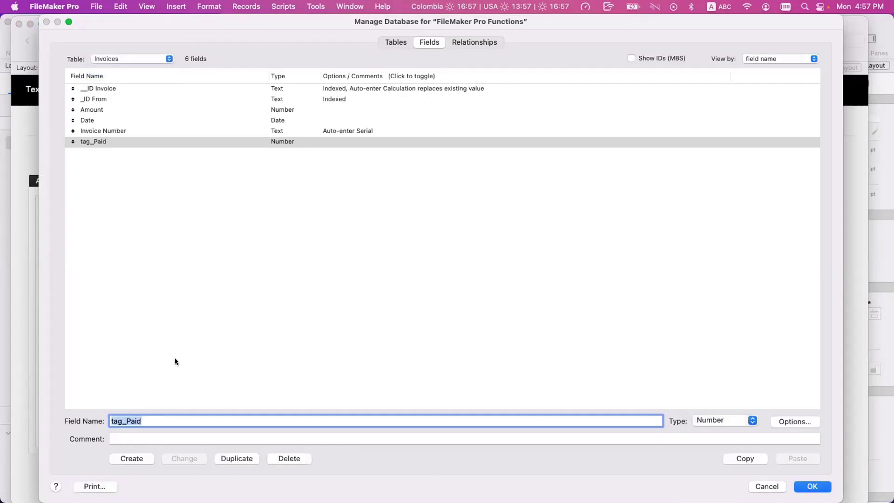
pyautogui.click(812, 486)
# - In Layout mode, narrow the portal's Amount field to about 136 pt and add Invoices | All::tag_Paid without its label, about 20 pt wide
pyautogui.press('super+l')
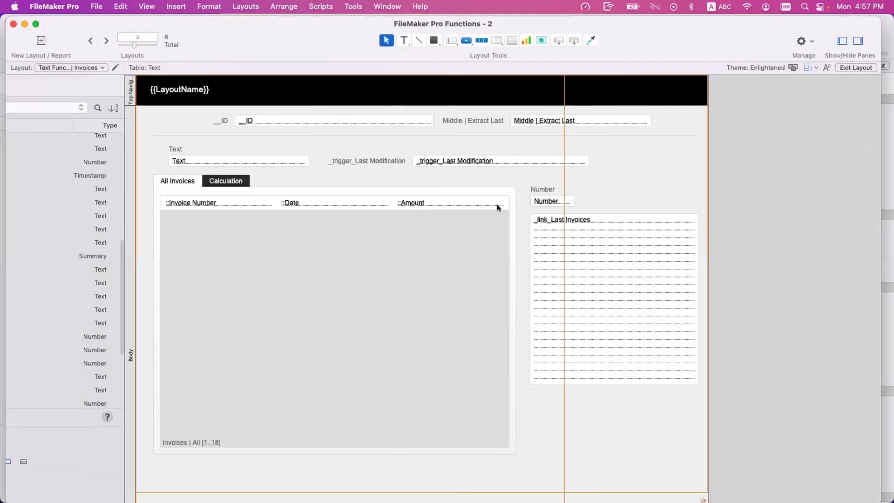
pyautogui.moveTo(626, 203); pyautogui.dragTo(587, 204)
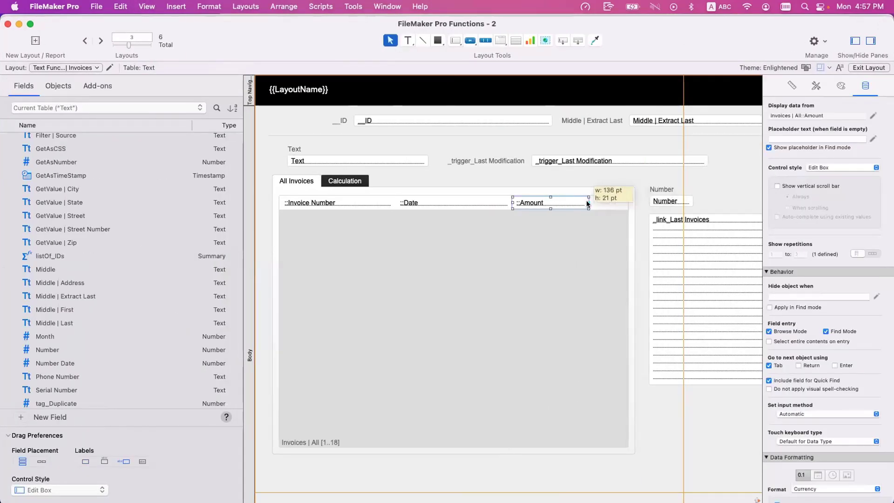
pyautogui.click(67, 107)
pyautogui.click(59, 146)
pyautogui.moveTo(50, 212); pyautogui.dragTo(461, 228)
pyautogui.click(460, 229)
pyautogui.press('Delete')
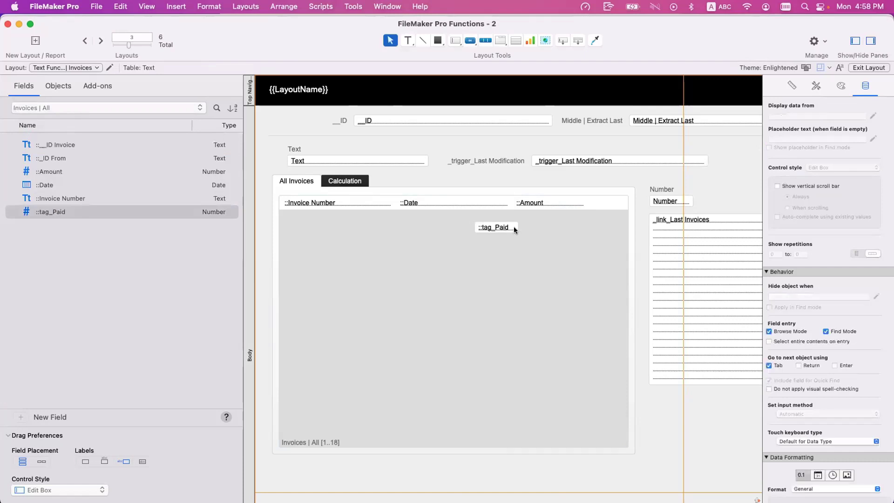
pyautogui.click(512, 228)
pyautogui.moveTo(509, 228); pyautogui.dragTo(488, 228)
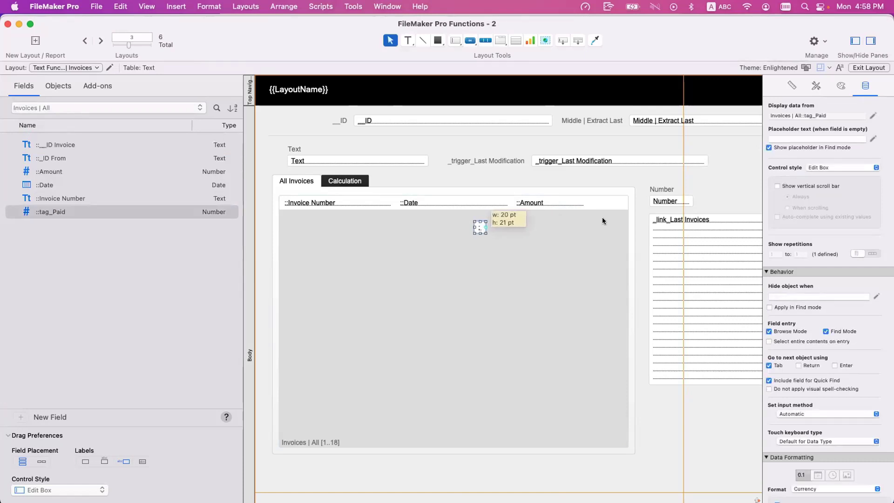
# - Set the tag_Paid field's control style to Checkbox Set
pyautogui.click(838, 168)
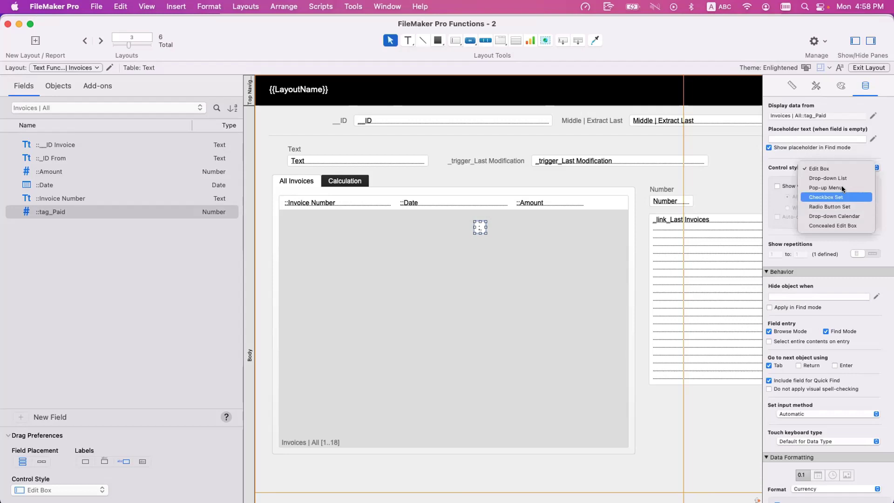
pyautogui.click(844, 219)
pyautogui.click(822, 206)
pyautogui.click(822, 199)
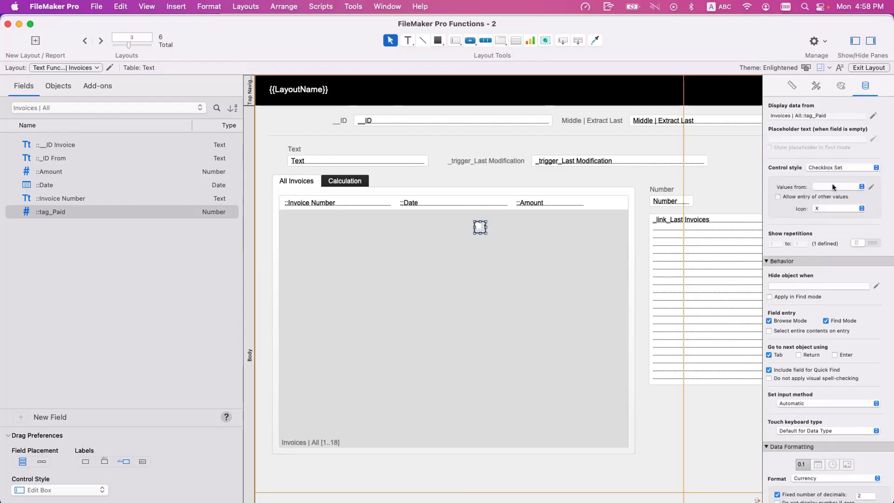
# - Create a value list named Boolean with the custom value 1 and use it for the tag_Paid checkbox
pyautogui.click(816, 196)
pyautogui.click(871, 187)
pyautogui.click(65, 489)
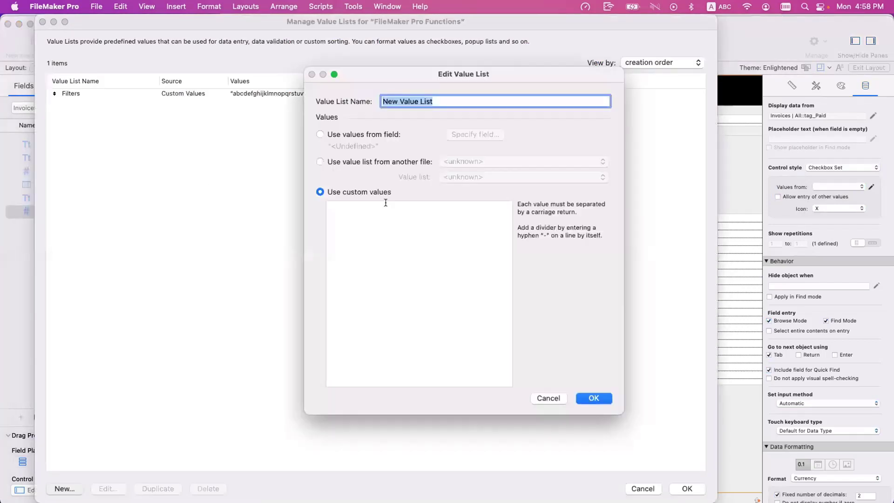
pyautogui.write('Bo')
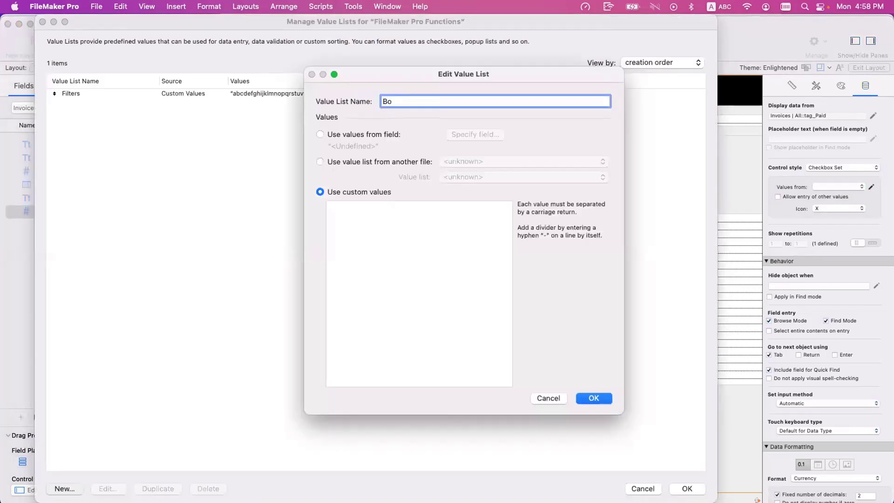
pyautogui.write('olean')
pyautogui.click(370, 326)
pyautogui.write('1')
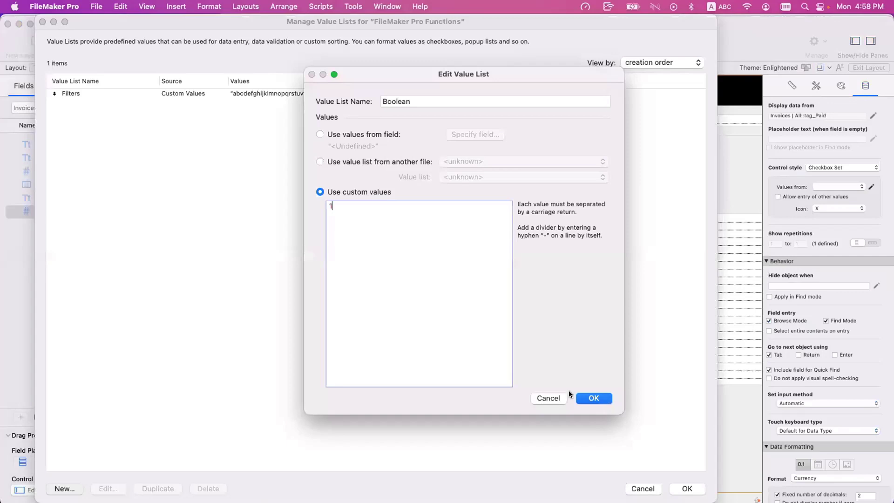
pyautogui.click(592, 399)
pyautogui.click(687, 489)
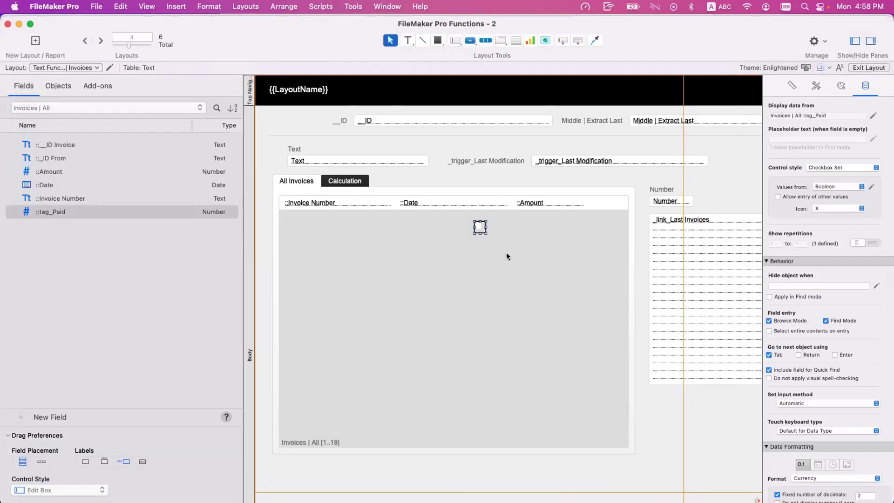
# - Move the tag_Paid checkbox into the All Invoices portal row, after the Amount field, and check its assigned field
pyautogui.moveTo(481, 229); pyautogui.dragTo(616, 203)
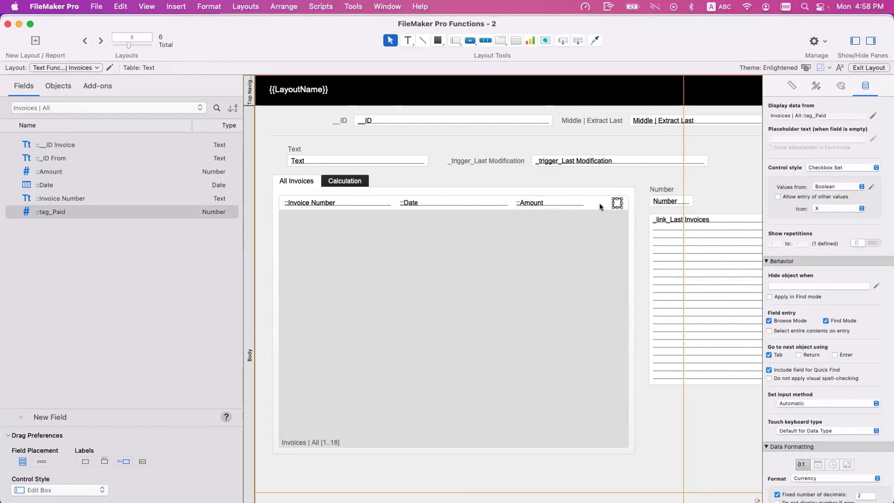
pyautogui.click(611, 218)
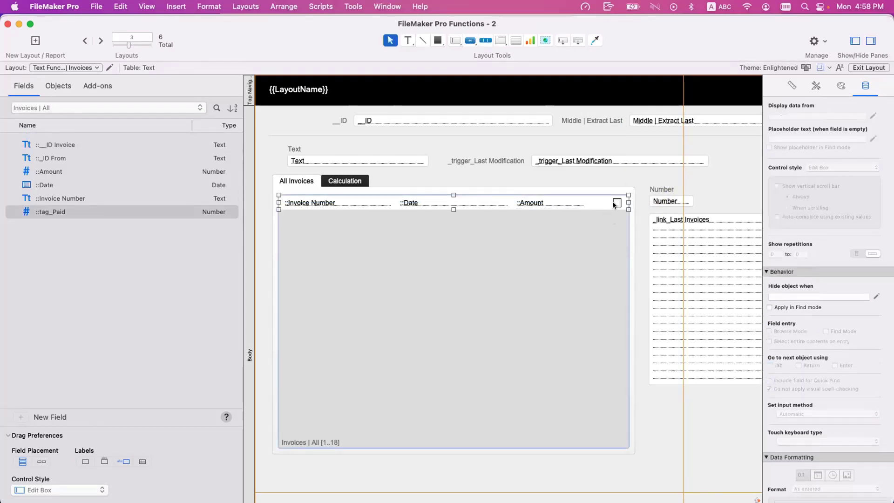
pyautogui.doubleClick(616, 203)
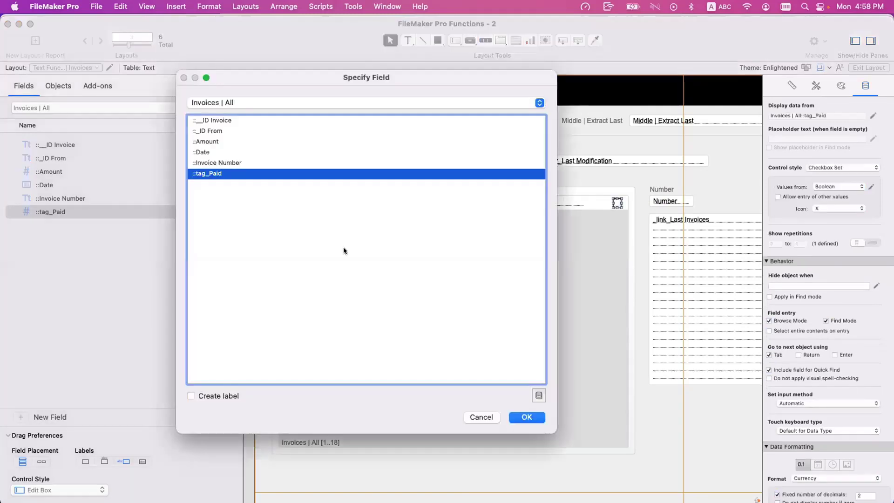
pyautogui.click(524, 417)
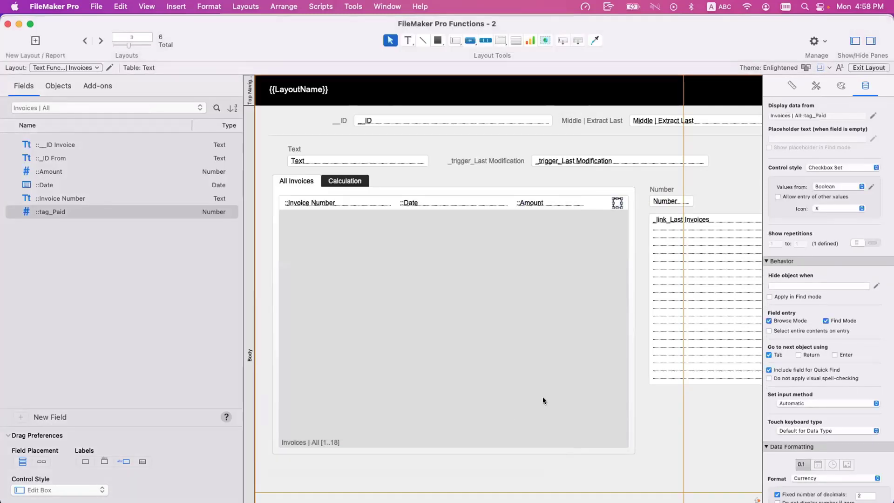
# - Create a Paid label for the tag_Paid checkbox, align it in the portal row and return to Browse mode
pyautogui.doubleClick(616, 204)
pyautogui.click(228, 396)
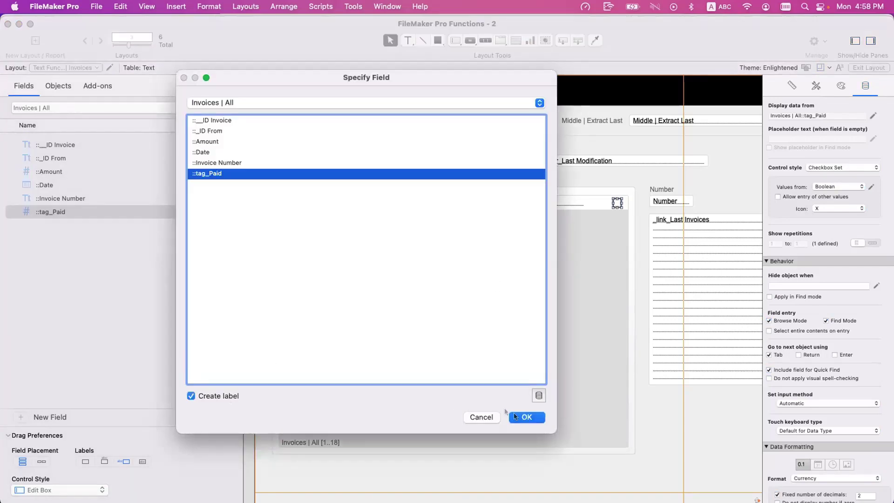
pyautogui.click(526, 417)
pyautogui.click(601, 205)
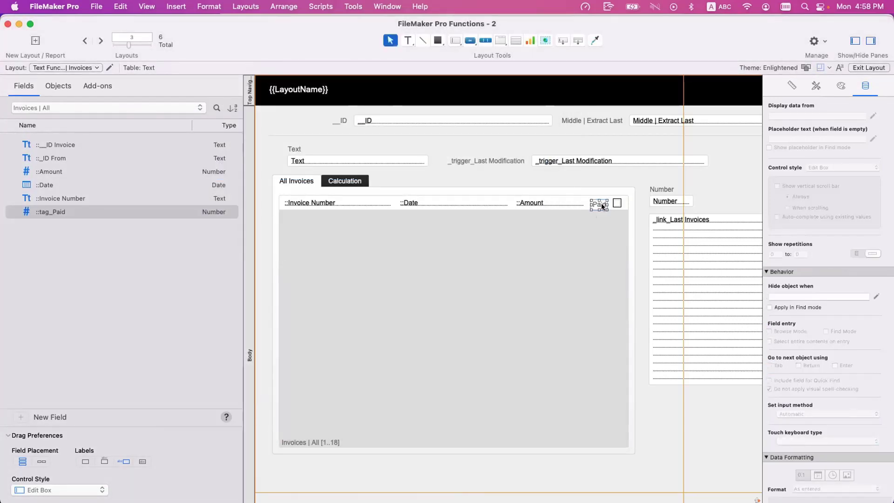
pyautogui.moveTo(599, 202); pyautogui.dragTo(601, 204)
pyautogui.press('super+b')
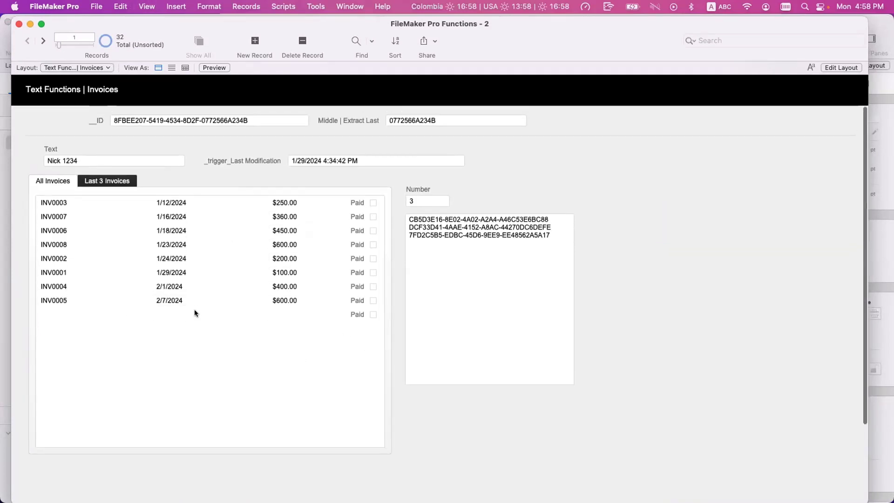
# - Mark invoices INV0005, INV0001, INV0002 and INV0008 as paid
pyautogui.click(373, 300)
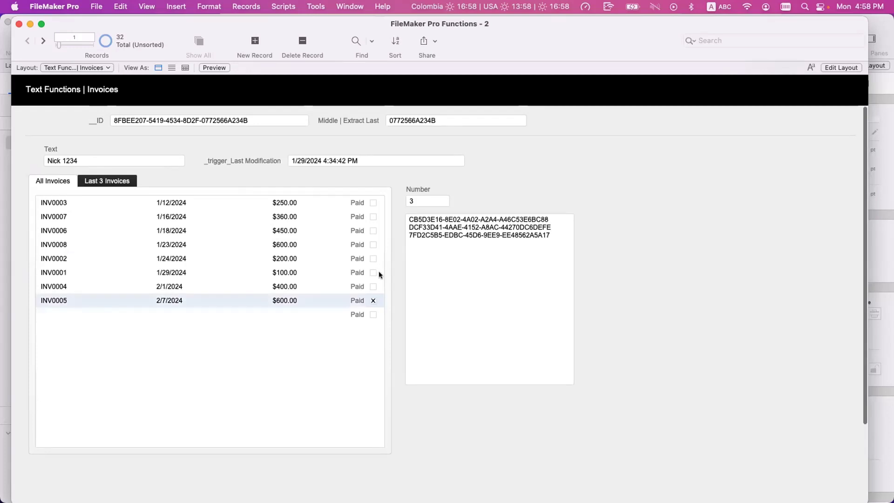
pyautogui.click(373, 272)
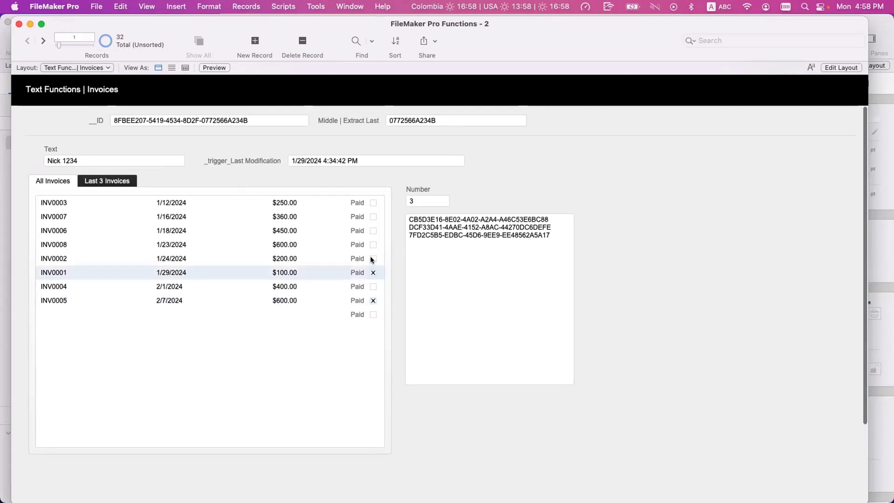
pyautogui.click(371, 258)
pyautogui.click(371, 243)
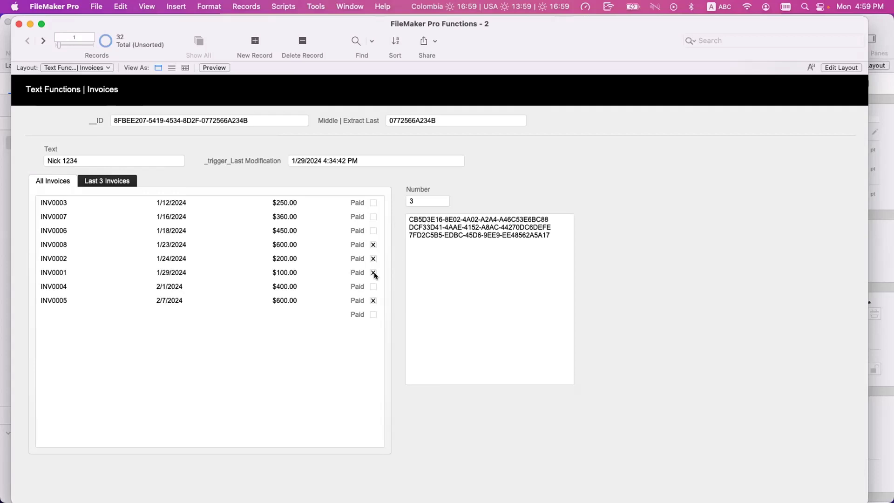
# - View the Last 3 Invoices list to check which invoice columns its portal shows
pyautogui.click(70, 181)
pyautogui.click(66, 182)
pyautogui.click(86, 181)
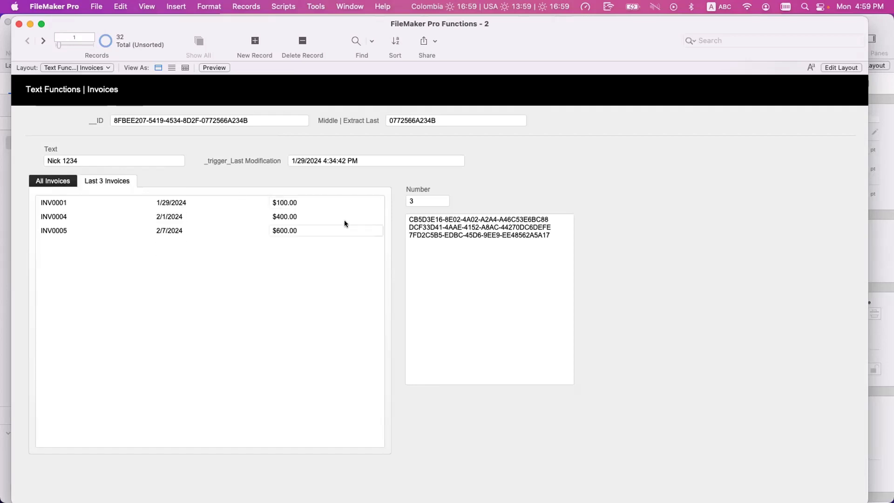
# - In Layout mode, shorten the last invoices portal's Amount field and copy the Paid label and checkbox from the All Invoices portal into its row
pyautogui.press('super+l')
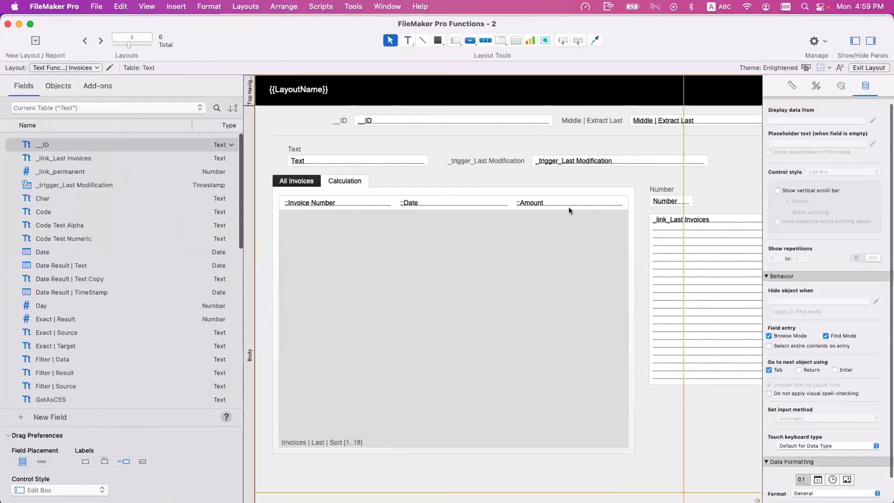
pyautogui.click(617, 203)
pyautogui.moveTo(628, 203); pyautogui.dragTo(600, 191)
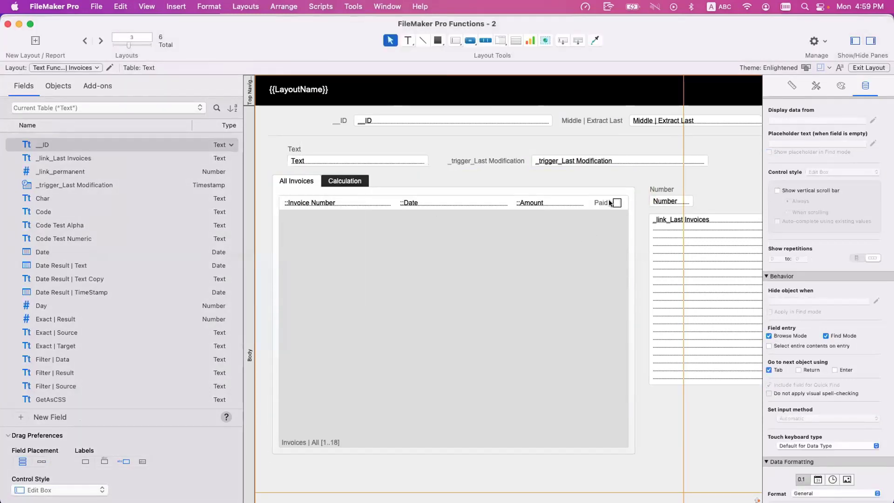
pyautogui.moveTo(616, 204); pyautogui.dragTo(615, 176)
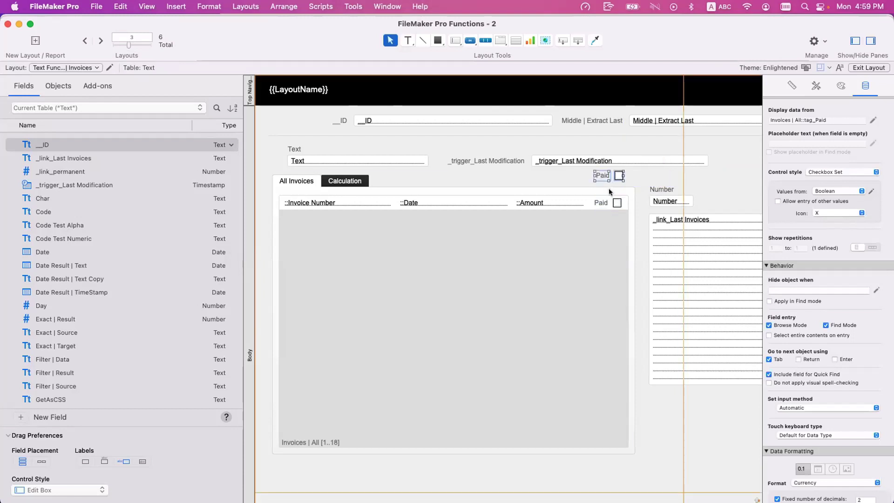
pyautogui.click(356, 178)
pyautogui.click(356, 179)
pyautogui.click(618, 176)
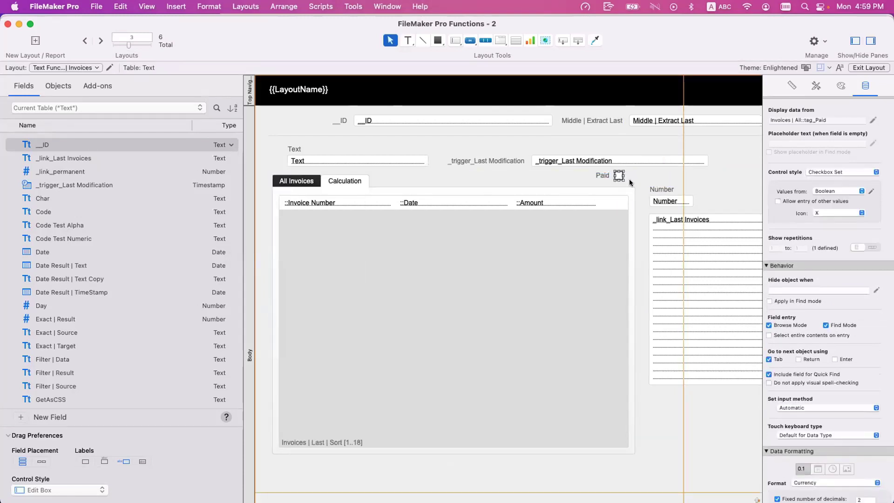
pyautogui.keyDown('shift'); pyautogui.click(603, 176); pyautogui.keyUp('shift')
pyautogui.moveTo(602, 176); pyautogui.dragTo(603, 203)
# - Reassign the copied checkbox to tag_Paid from Invoices | Last | Sort, and view the Last 3 Invoices list in Browse mode
pyautogui.doubleClick(619, 202)
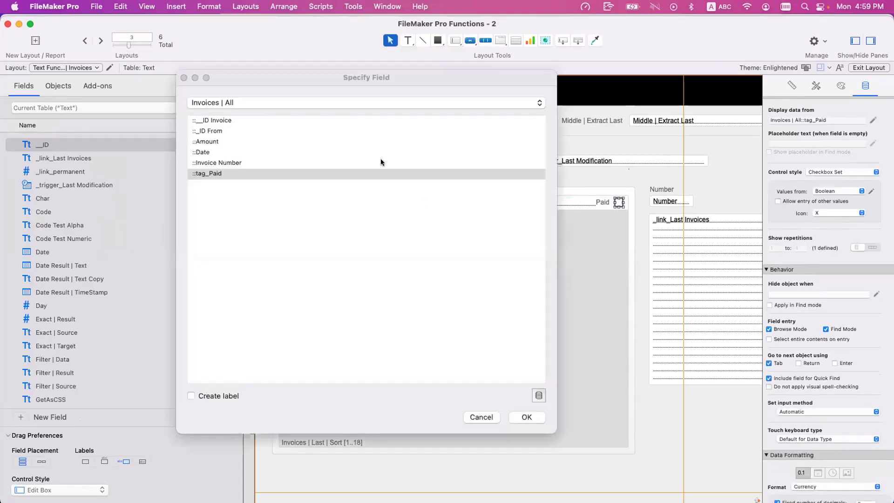
pyautogui.click(361, 104)
pyautogui.click(365, 117)
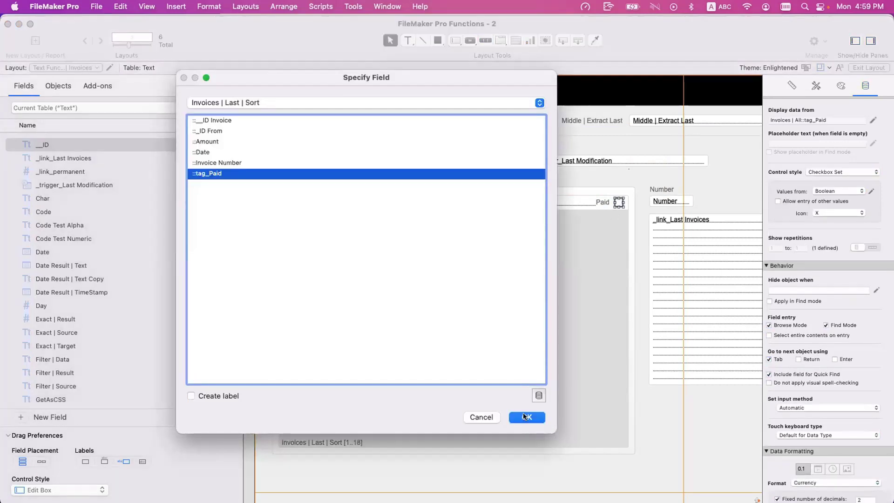
pyautogui.click(523, 419)
pyautogui.press('super+b')
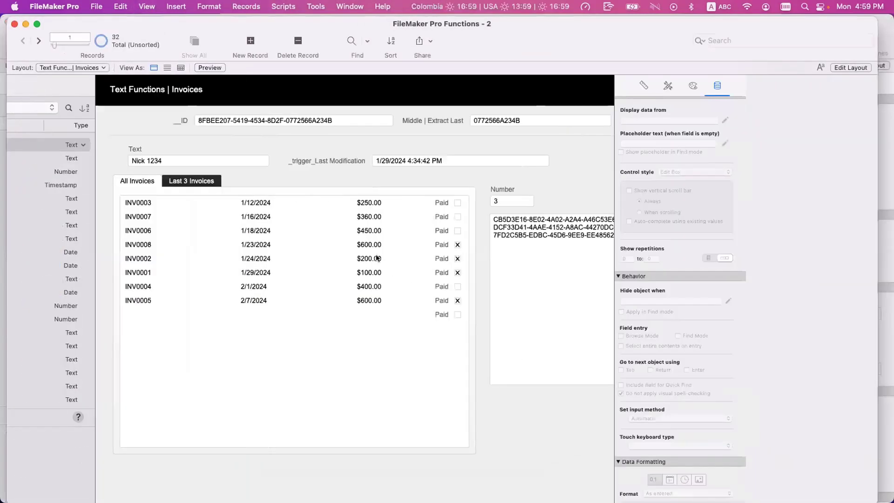
pyautogui.click(125, 179)
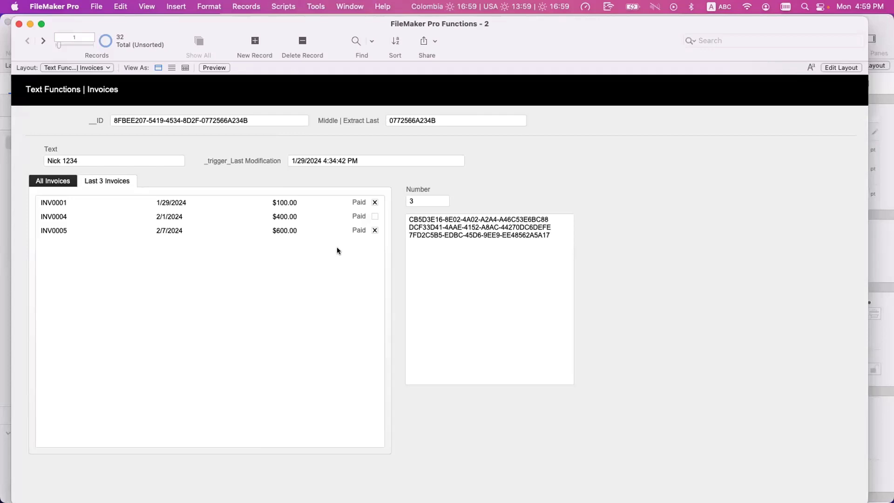
# - Add the Text table's _link_permanent field with a label beside _trigger_Last Modification, and check its value in Browse mode
pyautogui.press('super+shift+d')
pyautogui.press('Escape')
pyautogui.press('super+l')
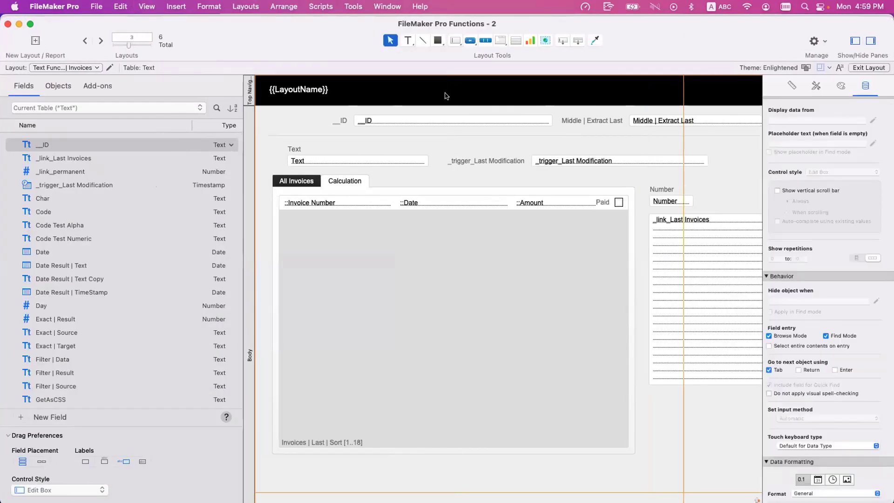
pyautogui.moveTo(562, 41); pyautogui.dragTo(722, 172)
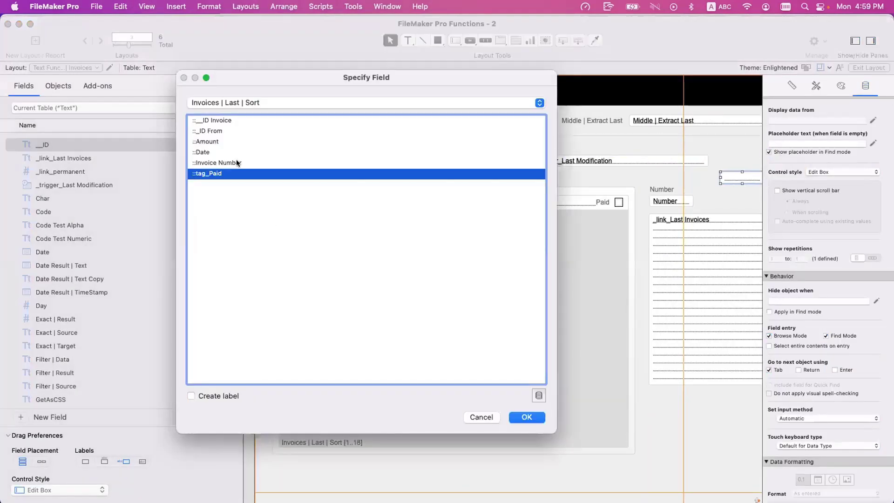
pyautogui.click(225, 102)
pyautogui.click(228, 60)
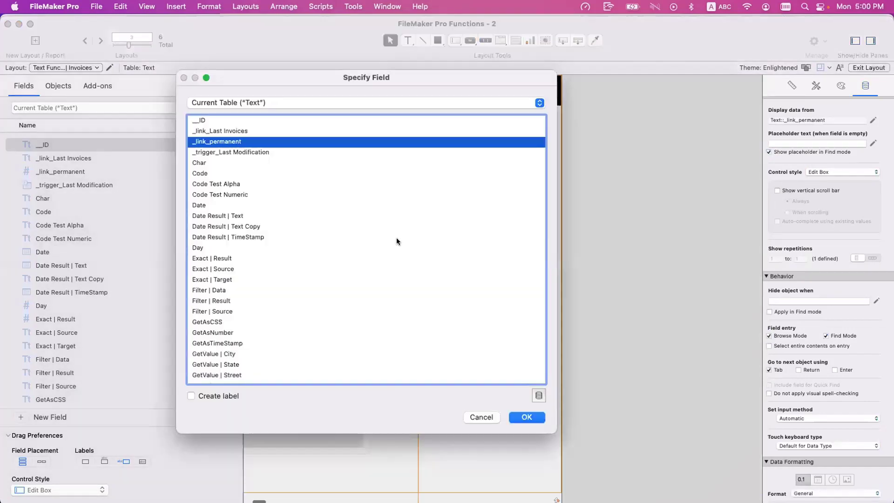
pyautogui.click(191, 396)
pyautogui.click(526, 417)
pyautogui.moveTo(474, 176); pyautogui.dragTo(531, 160)
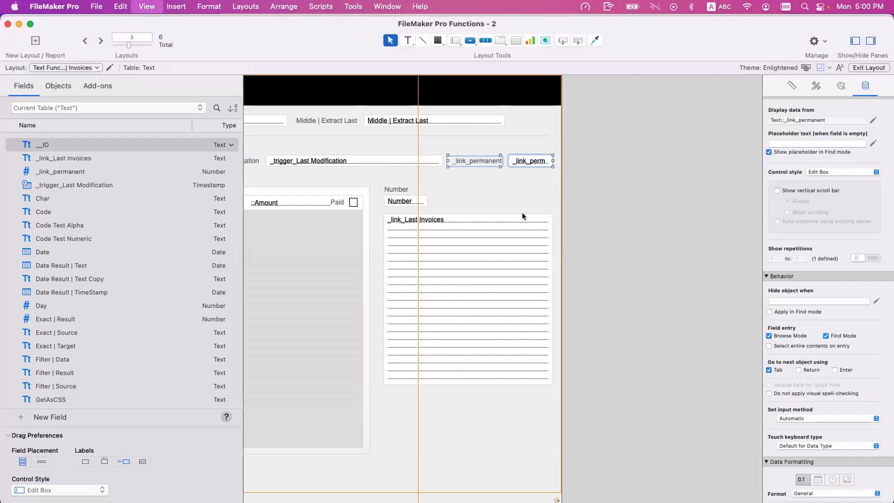
pyautogui.press('super+b')
pyautogui.click(555, 160)
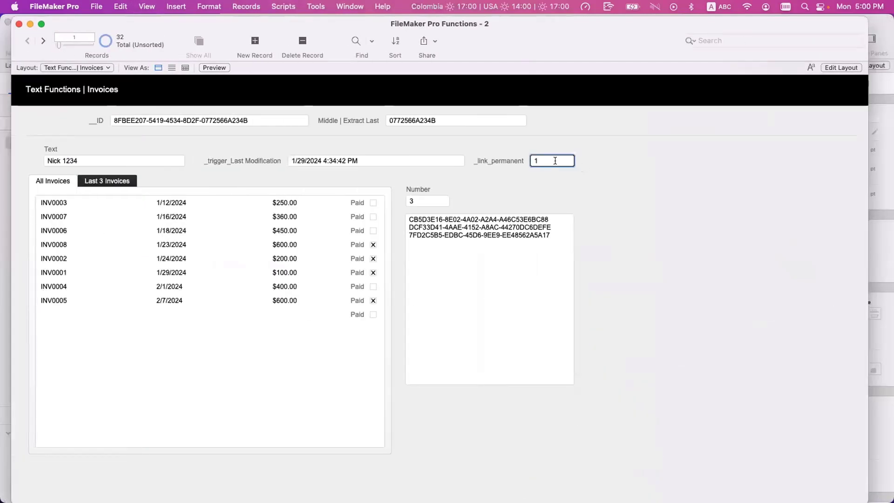
pyautogui.click(555, 185)
# - Examine the relationships from Text to Invoices | Last | Sort and to Invoices | All in the relationships graph
pyautogui.press('super+s')
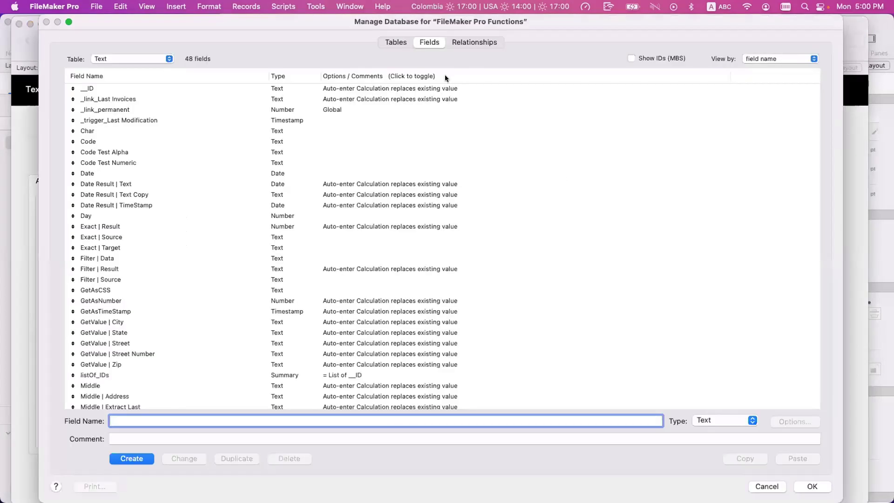
pyautogui.click(494, 42)
pyautogui.doubleClick(165, 157)
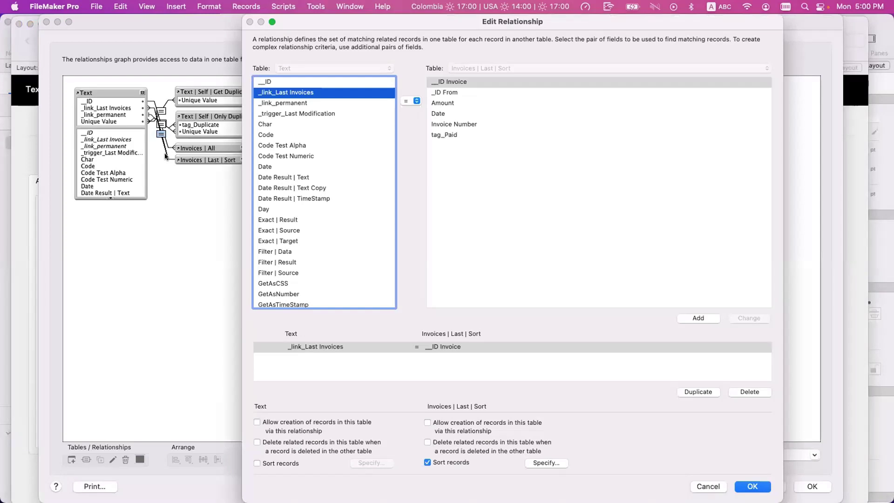
pyautogui.press('Return')
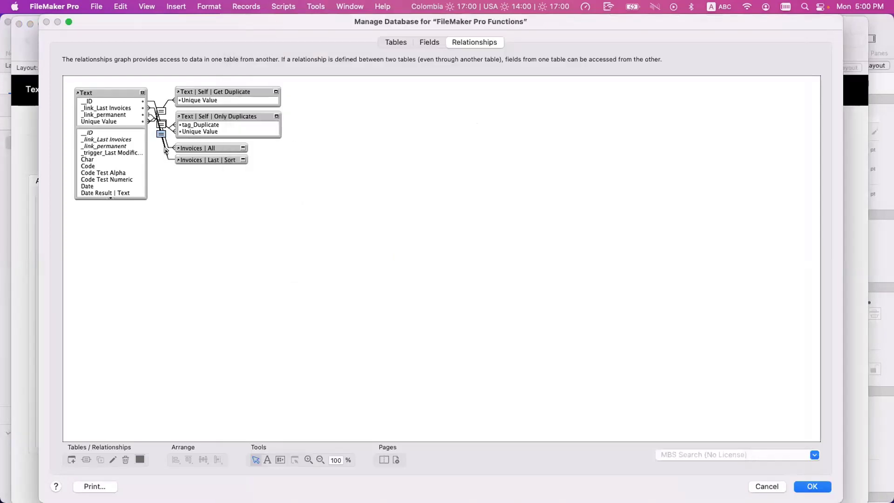
pyautogui.click(164, 142)
pyautogui.doubleClick(164, 142)
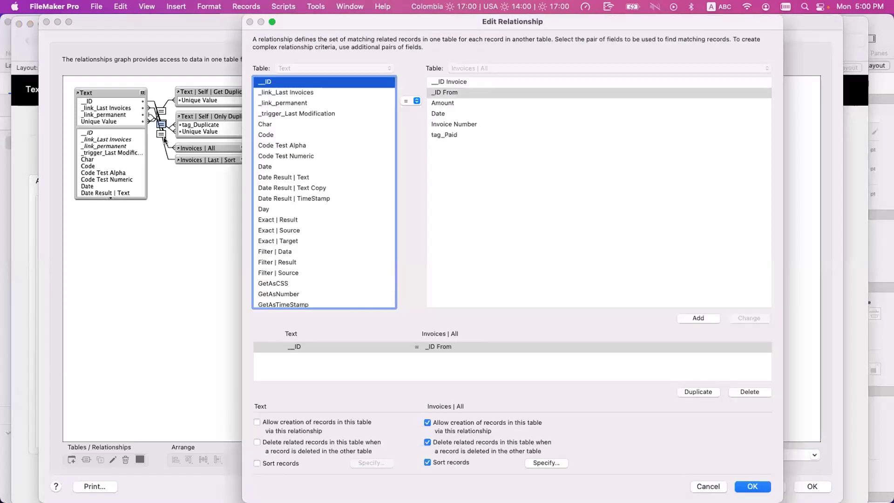
pyautogui.press('Escape')
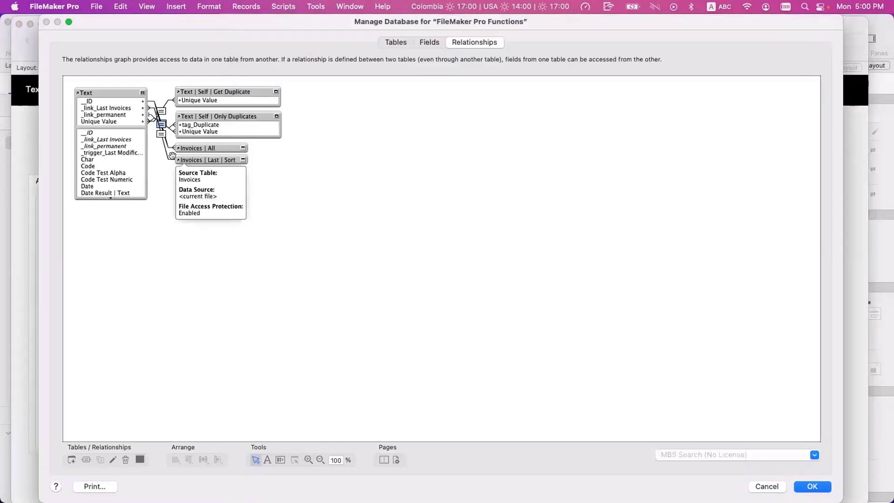
# - Make room below the Invoices | All table occurrence, duplicate it and name the copy Invoices | Unpaid
pyautogui.moveTo(198, 161); pyautogui.dragTo(201, 171)
pyautogui.click(204, 147)
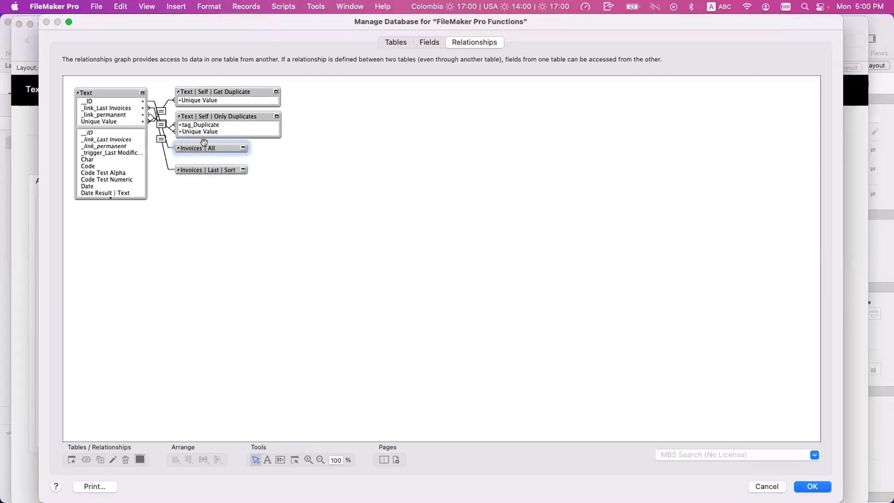
pyautogui.press('super+d')
pyautogui.doubleClick(205, 159)
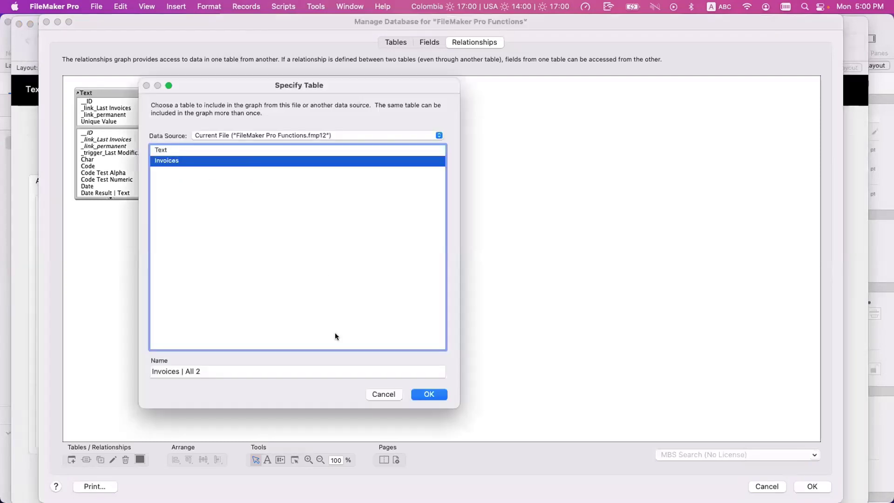
pyautogui.moveTo(184, 371); pyautogui.dragTo(209, 371)
pyautogui.write('Un')
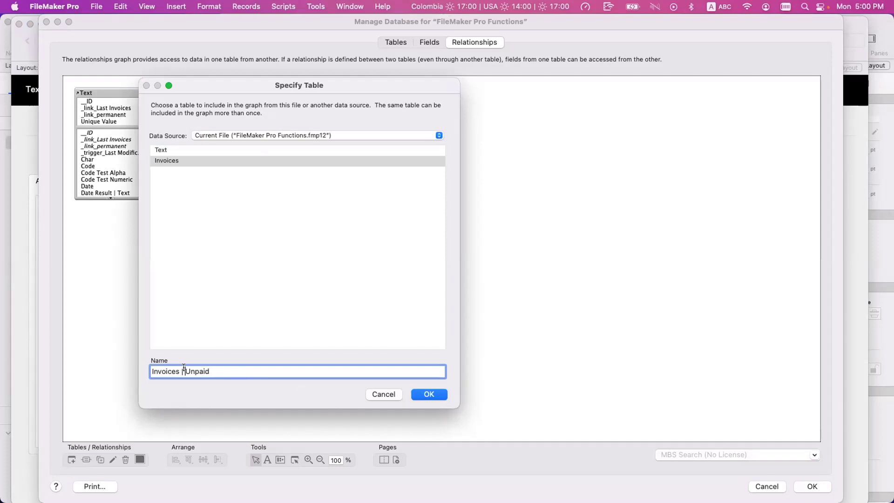
pyautogui.write('paid')
pyautogui.press('Return')
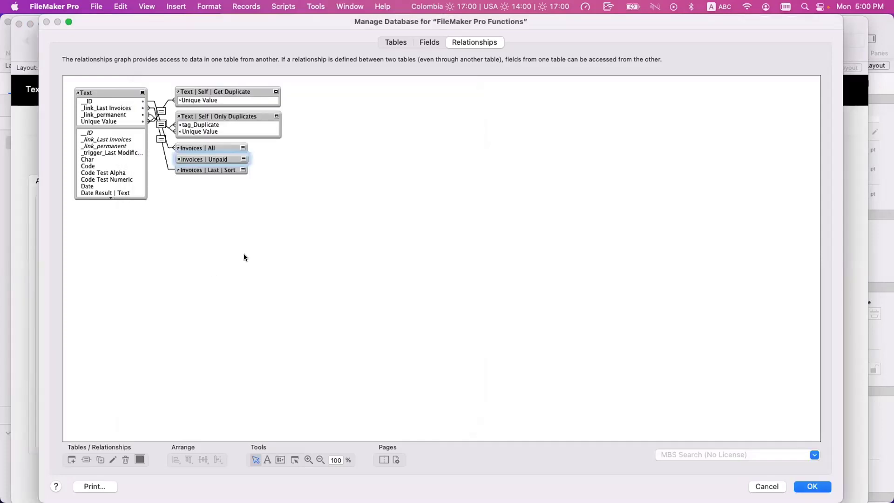
# - Relate Text to Invoices | Unpaid by matching __ID with _ID From and _link_permanent with tag_Paid
pyautogui.click(244, 160)
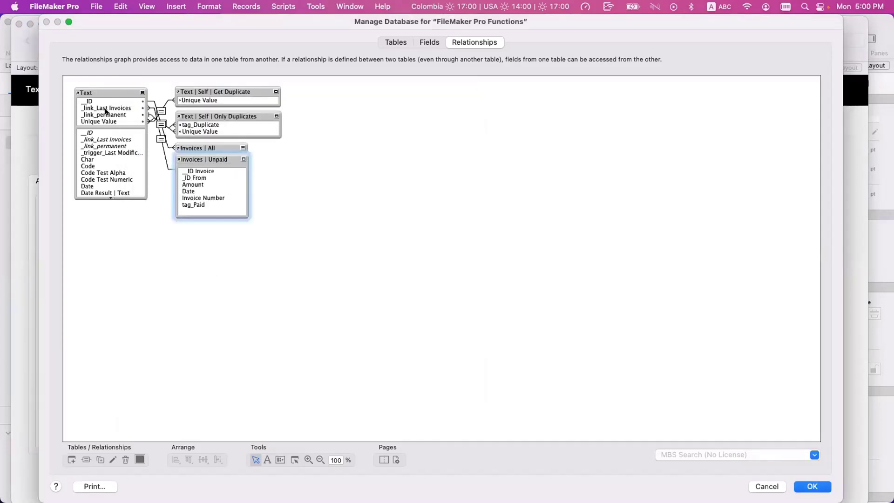
pyautogui.moveTo(95, 102); pyautogui.dragTo(304, 178)
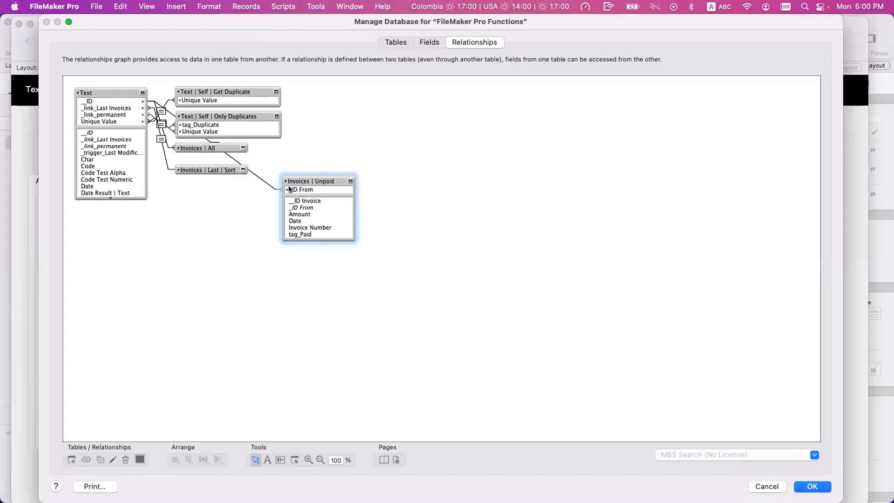
pyautogui.moveTo(116, 115); pyautogui.dragTo(299, 234)
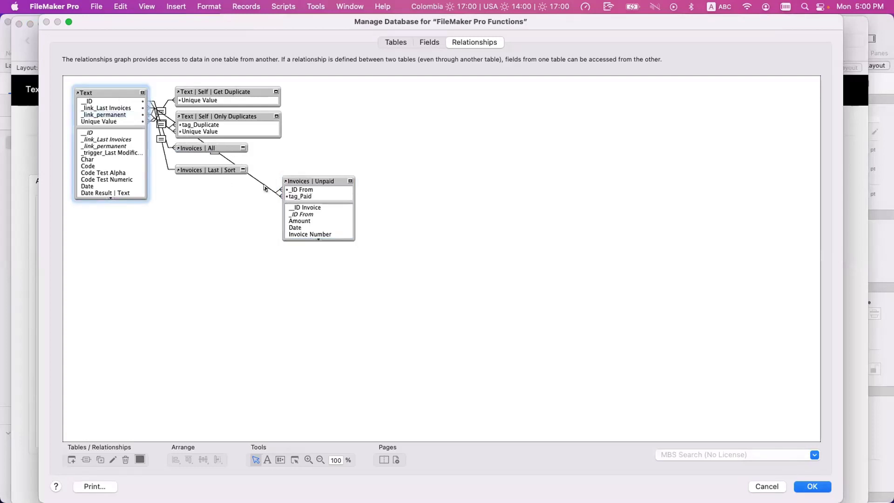
# - Set the _link_permanent to tag_Paid criterion to ≠, and place the collapsed Invoices | Unpaid between Invoices | All and Invoices | Last | Sort
pyautogui.doubleClick(265, 188)
pyautogui.click(395, 357)
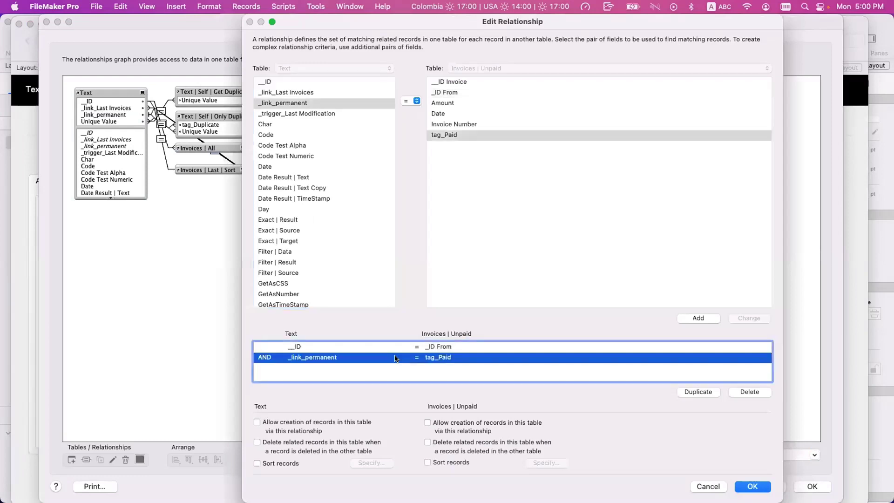
pyautogui.click(417, 100)
pyautogui.press('Return')
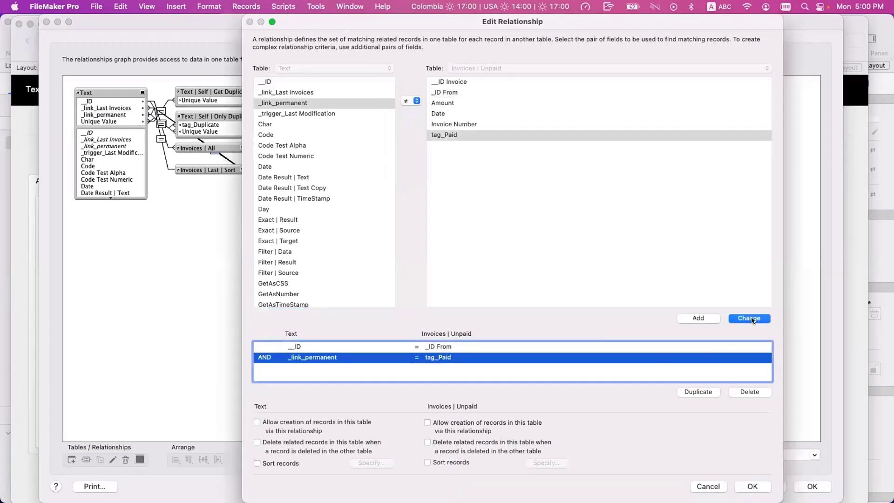
pyautogui.click(751, 319)
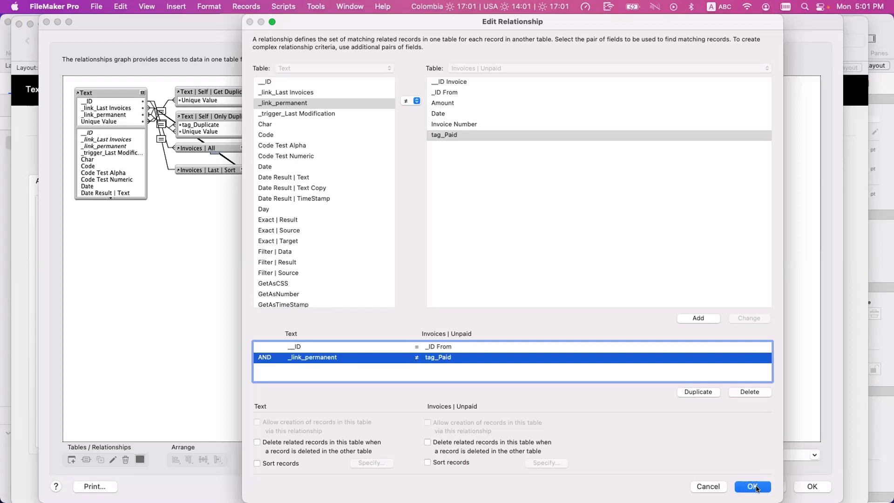
pyautogui.click(753, 486)
pyautogui.click(369, 184)
pyautogui.moveTo(326, 182); pyautogui.dragTo(217, 160)
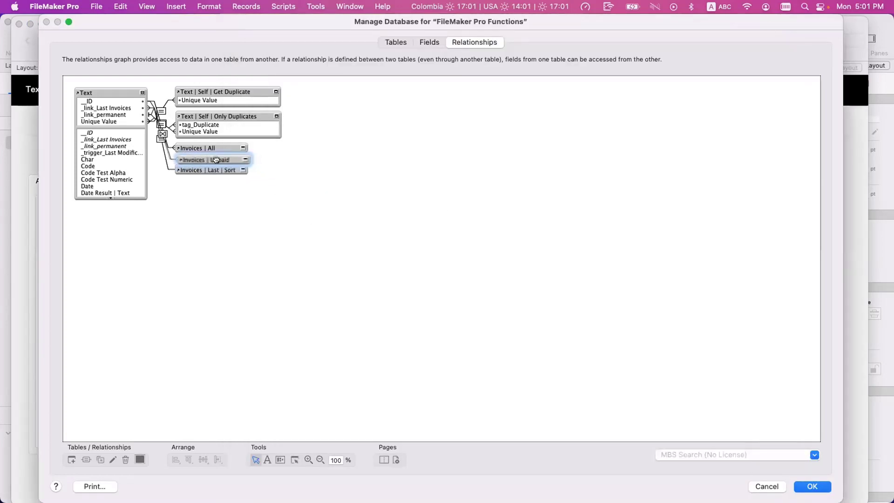
# - Rename the Text table's _link_Last Invoices field to _link_Last Unpaid Invoices
pyautogui.click(430, 42)
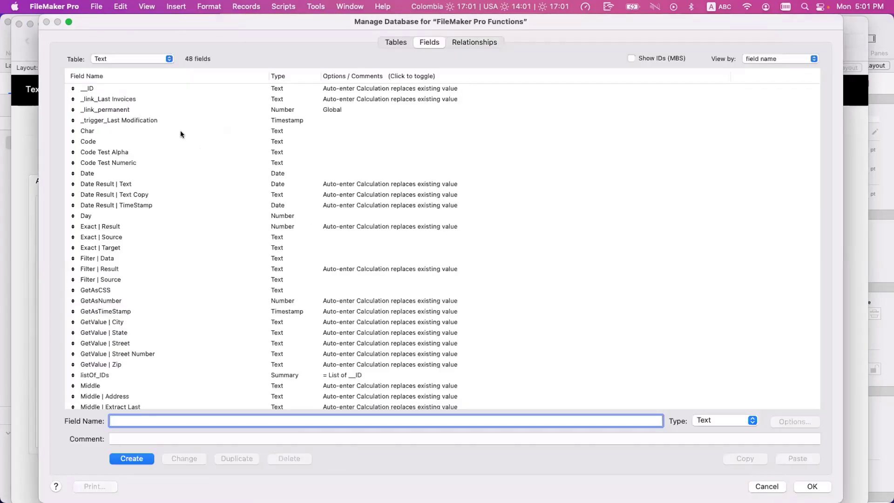
pyautogui.doubleClick(155, 98)
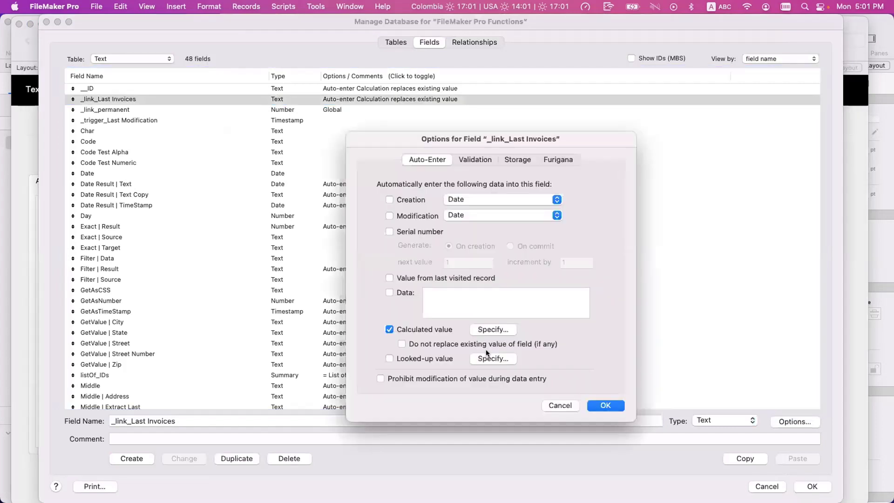
pyautogui.press('Escape')
pyautogui.click(147, 421)
pyautogui.write('Un')
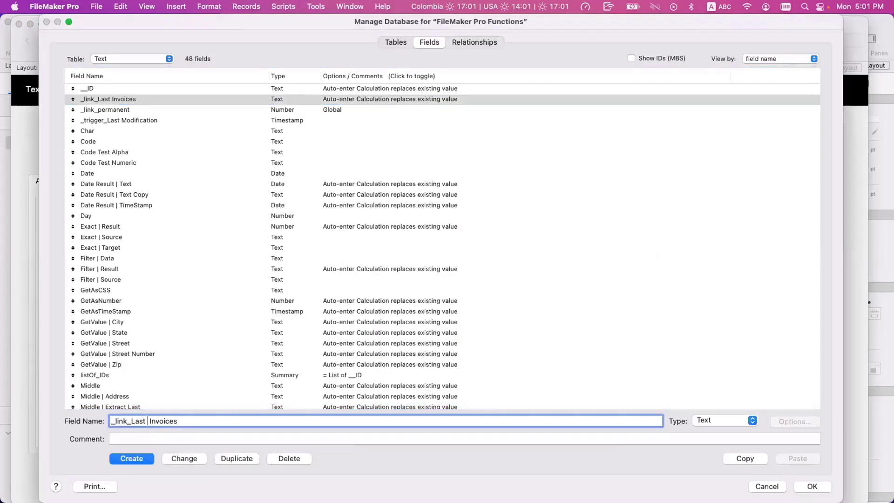
pyautogui.write('pioa')
pyautogui.press('BackSpace')
pyautogui.press('BackSpace')
pyautogui.press('BackSpace')
pyautogui.write('aid')
pyautogui.click(184, 458)
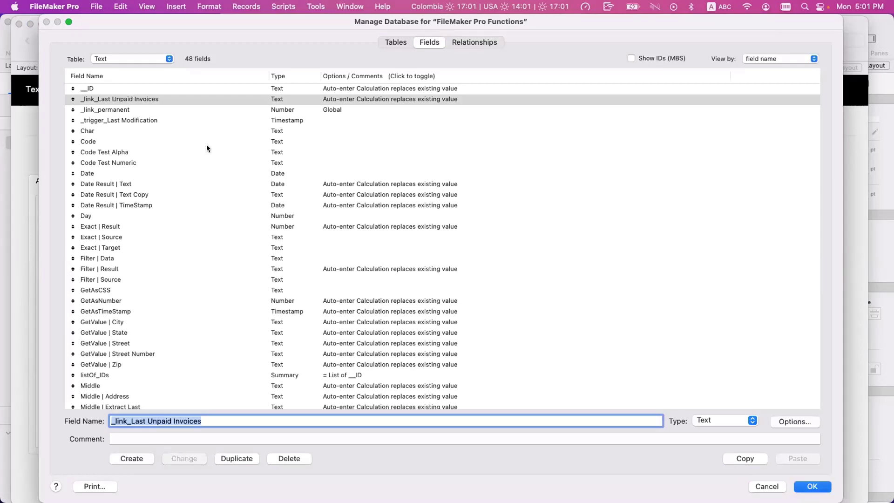
# - Change the _link_Last Unpaid Invoices auto-enter calculation so listOfInvoices uses List ( Invoices | Unpaid::__ID Invoice ), and save the database changes
pyautogui.doubleClick(208, 99)
pyautogui.click(492, 330)
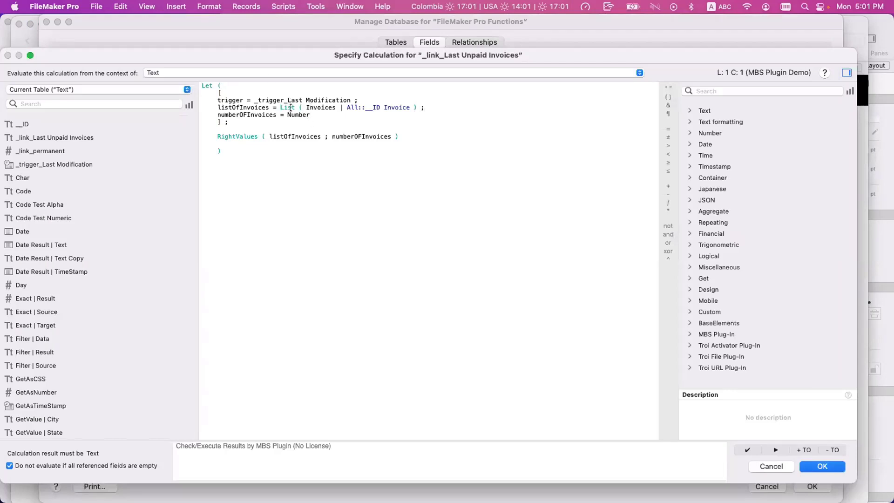
pyautogui.click(411, 108)
pyautogui.doubleClick(354, 108)
pyautogui.write('Unpiad')
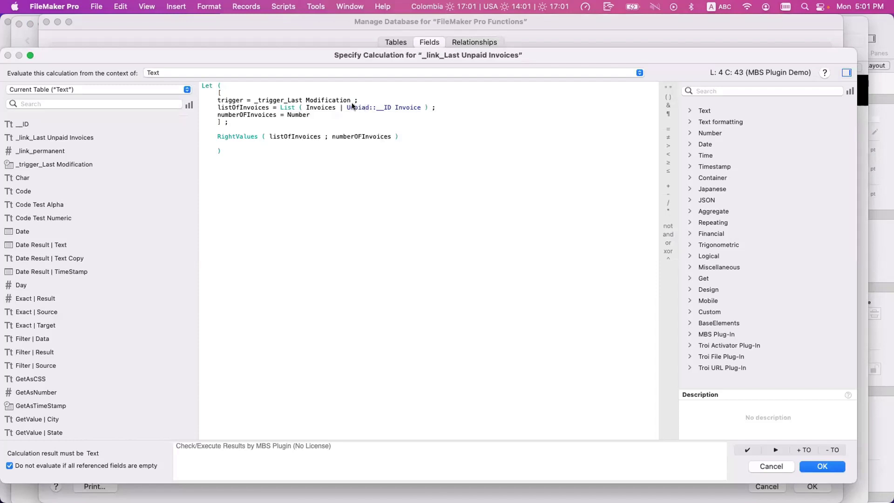
pyautogui.doubleClick(354, 107)
pyautogui.write('Punpais')
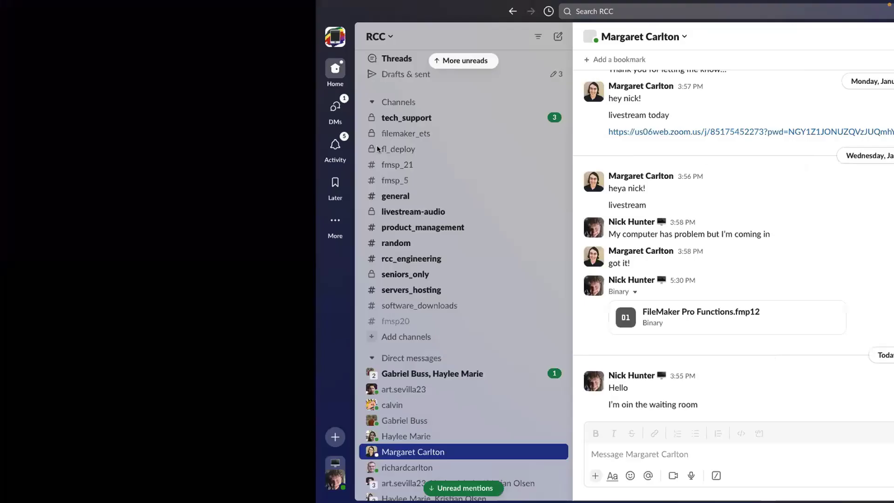
pyautogui.press('BackSpace')
pyautogui.press('BackSpace')
pyautogui.doubleClick(356, 107)
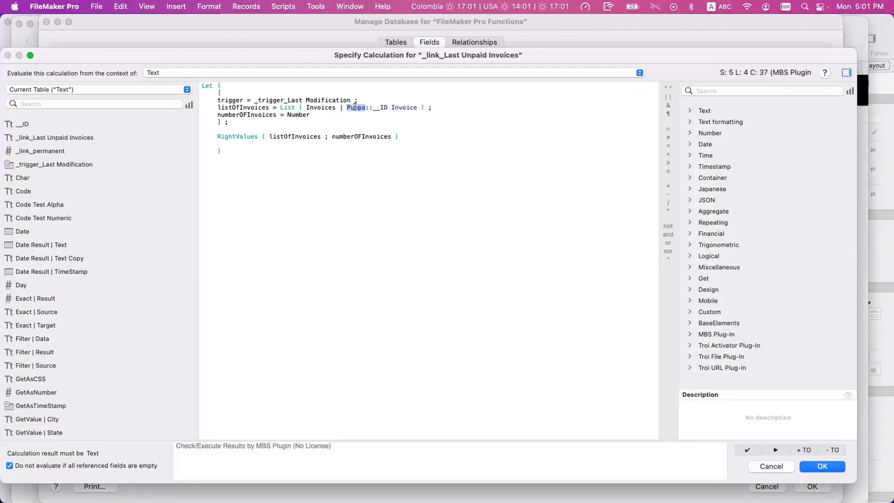
pyautogui.write('Unpaid')
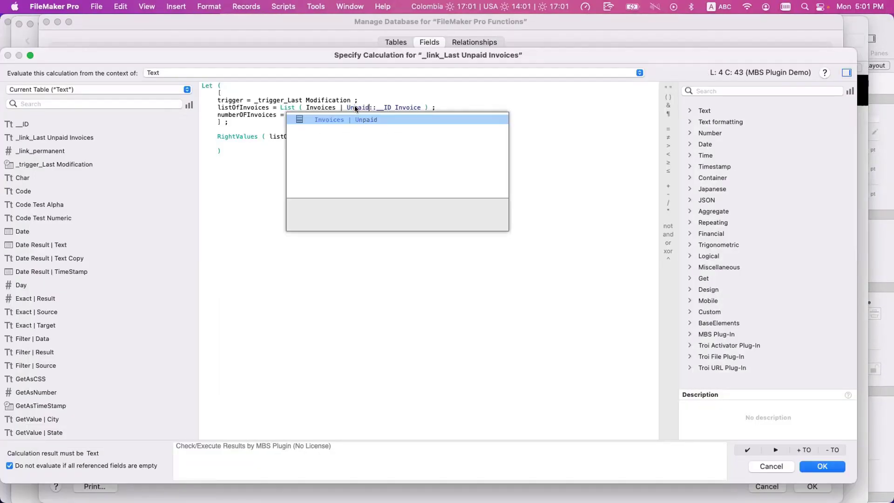
pyautogui.click(395, 90)
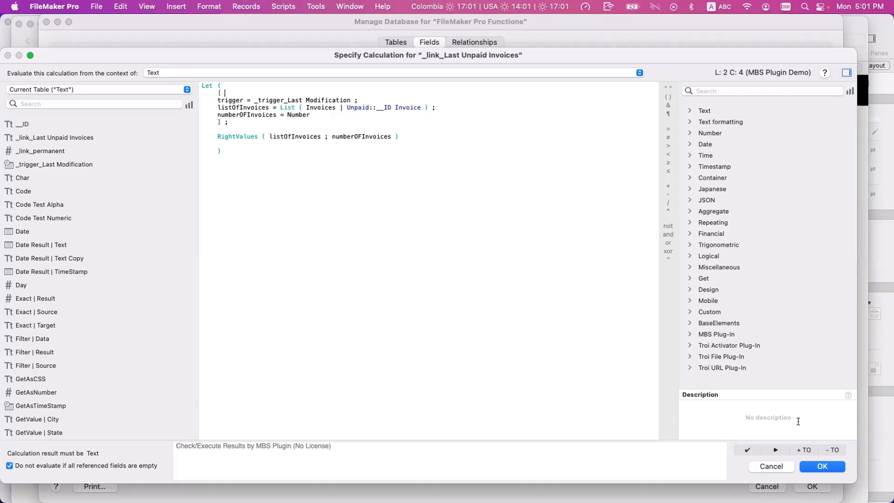
pyautogui.click(825, 464)
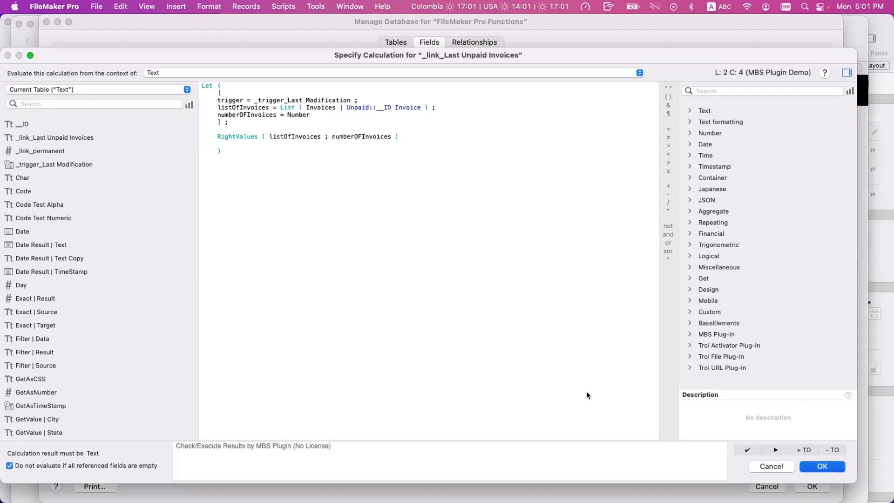
pyautogui.click(605, 405)
pyautogui.click(813, 486)
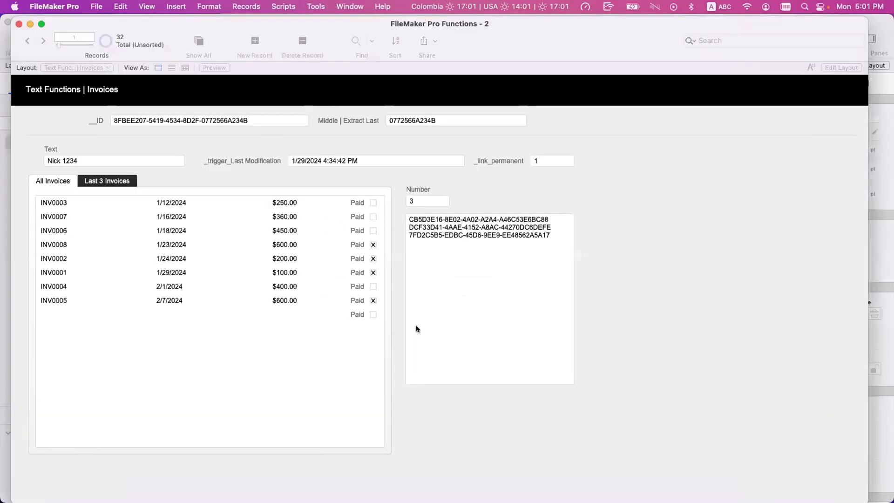
# - Add a tab named Unpaid Invoices to the layout's tab control, between All Invoices and the calculated Last invoices tab
pyautogui.click(130, 163)
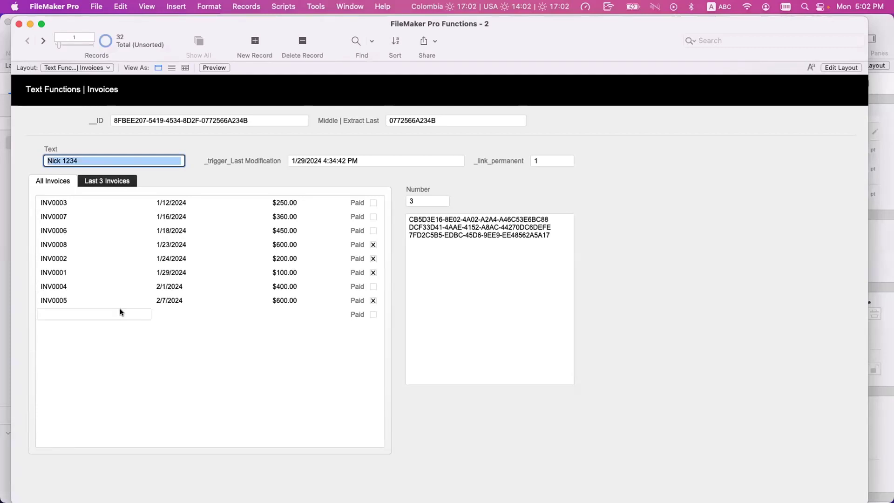
pyautogui.press('super+l')
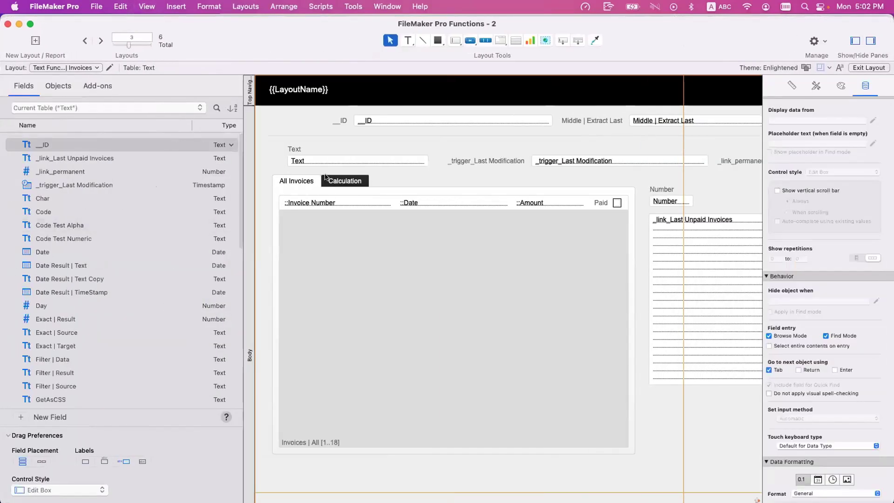
pyautogui.doubleClick(325, 178)
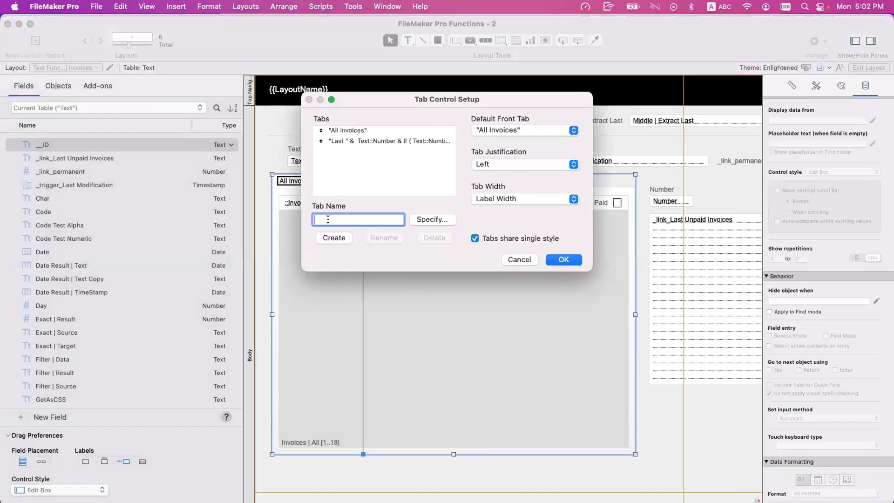
pyautogui.write('Unpa')
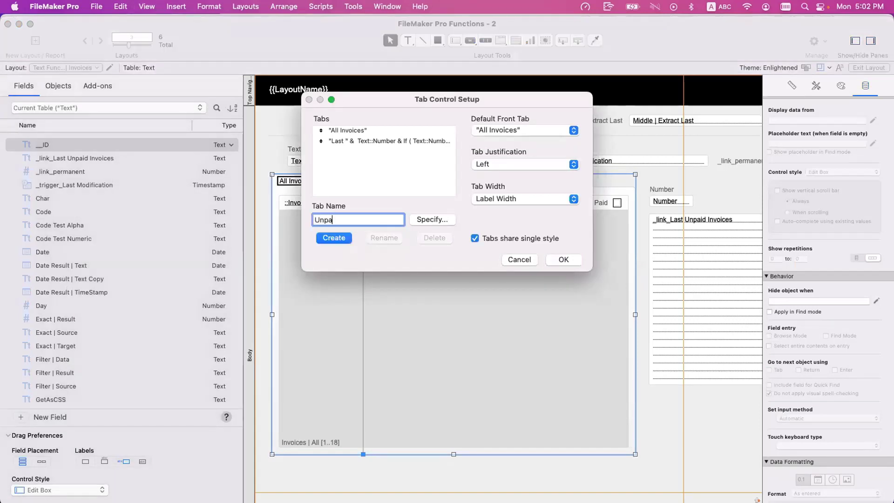
pyautogui.write('id Invioice')
pyautogui.click(355, 219)
pyautogui.press('BackSpace')
pyautogui.press('BackSpace')
pyautogui.write('oi')
pyautogui.press('Right')
pyautogui.press('Right')
pyautogui.write('s')
pyautogui.click(329, 238)
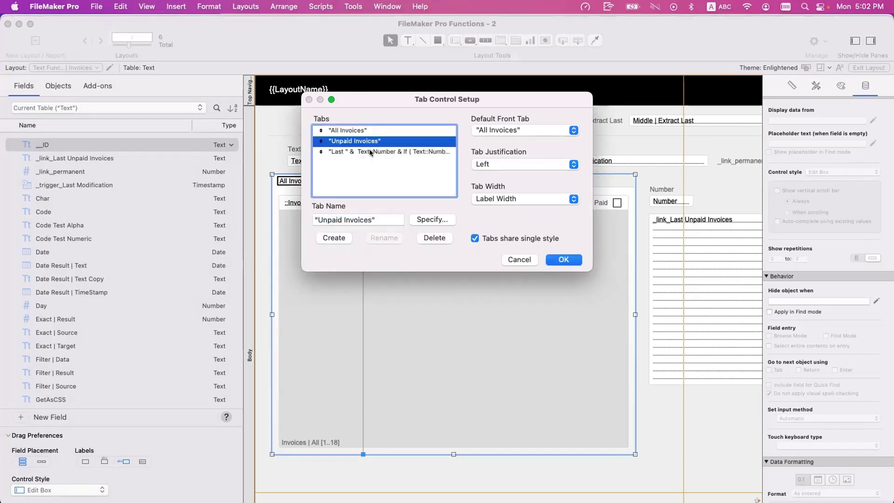
pyautogui.click(576, 260)
# - Copy the invoice portal with its fields from the All Invoices tab to the same position on the Unpaid Invoices tab
pyautogui.click(351, 181)
pyautogui.click(298, 181)
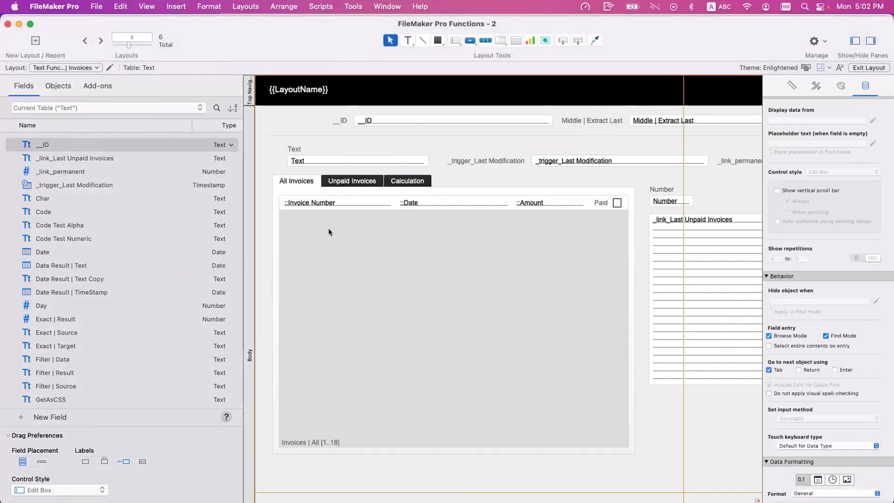
pyautogui.click(332, 233)
pyautogui.moveTo(345, 256)
pyautogui.mouseDown()
pyautogui.moveTo(415, 254)
pyautogui.moveTo(416, 266)
pyautogui.moveTo(346, 255)
pyautogui.mouseUp()
pyautogui.click(345, 264)
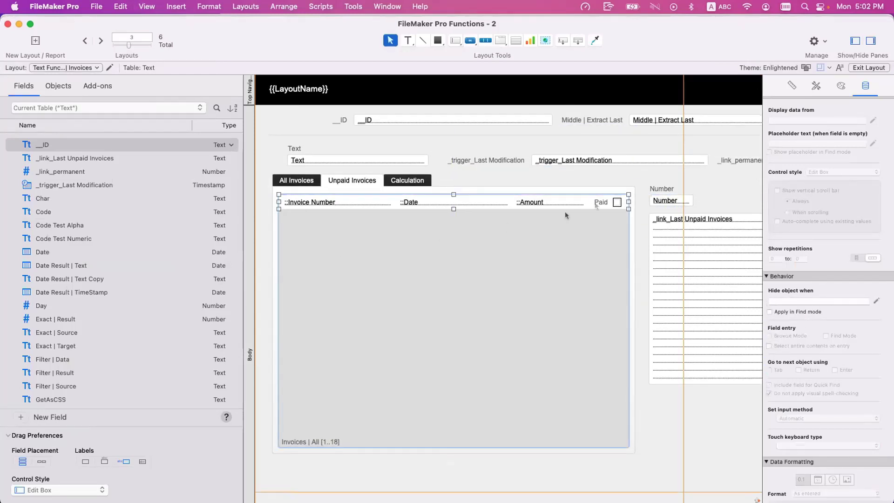
# - Delete the Paid label and checkbox from the portal on the Unpaid Invoices tab
pyautogui.click(615, 202)
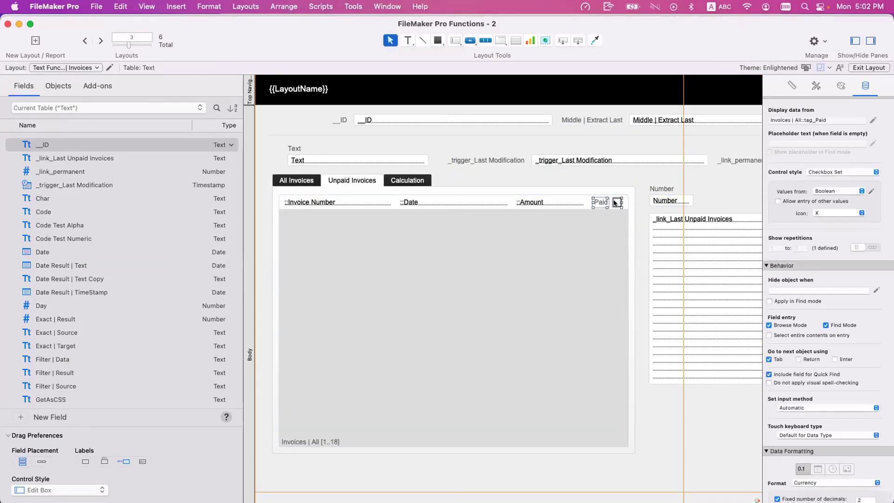
pyautogui.press('Delete')
pyautogui.click(294, 187)
pyautogui.click(331, 186)
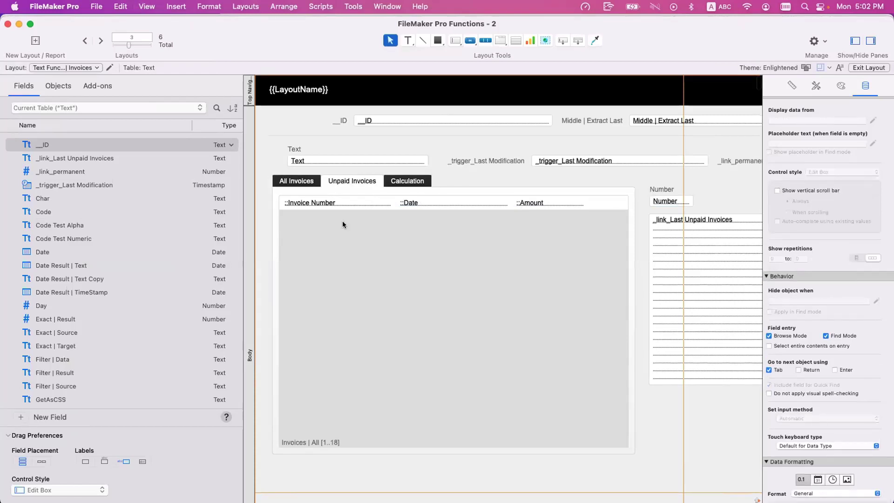
# - Set the Unpaid Invoices tab's portal to show records from Invoices | Unpaid
pyautogui.doubleClick(344, 202)
pyautogui.press('Escape')
pyautogui.doubleClick(401, 230)
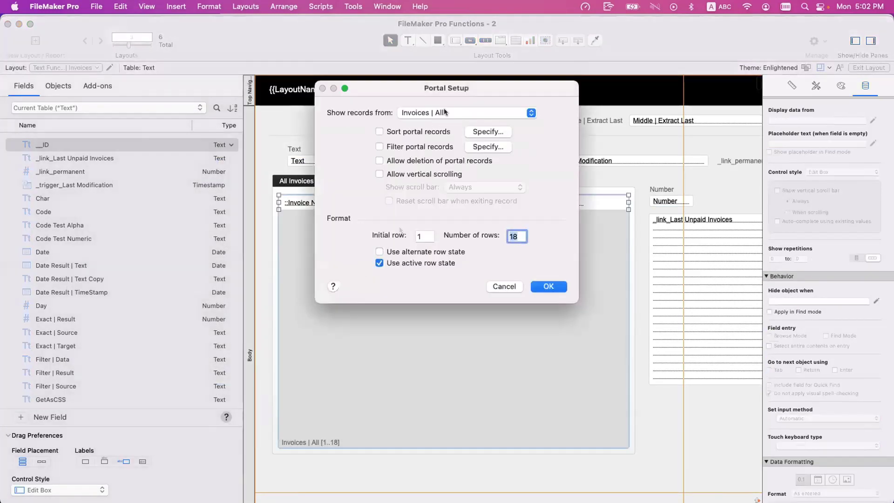
pyautogui.click(445, 112)
pyautogui.click(447, 82)
pyautogui.press('Return')
# - Point the portal's Invoice Number, Date and Amount fields to the Invoices | Unpaid table occurrence
pyautogui.doubleClick(345, 202)
pyautogui.click(326, 99)
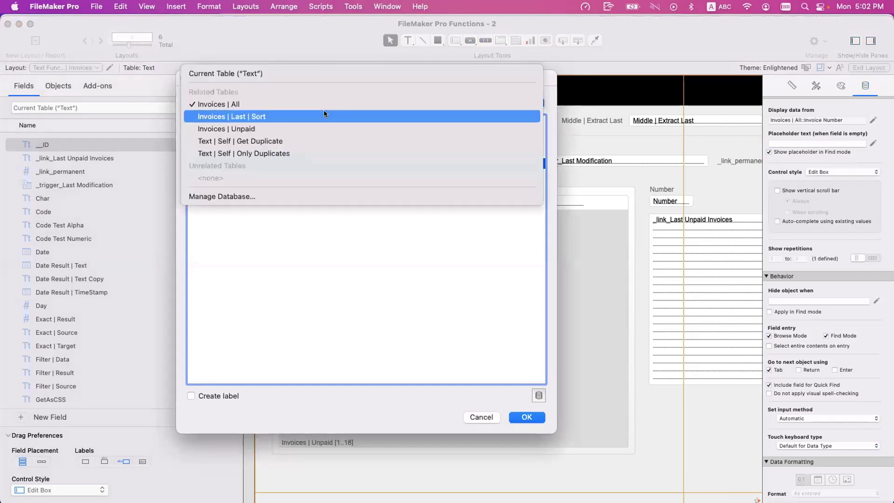
pyautogui.click(323, 119)
pyautogui.click(322, 102)
pyautogui.click(315, 112)
pyautogui.press('Return')
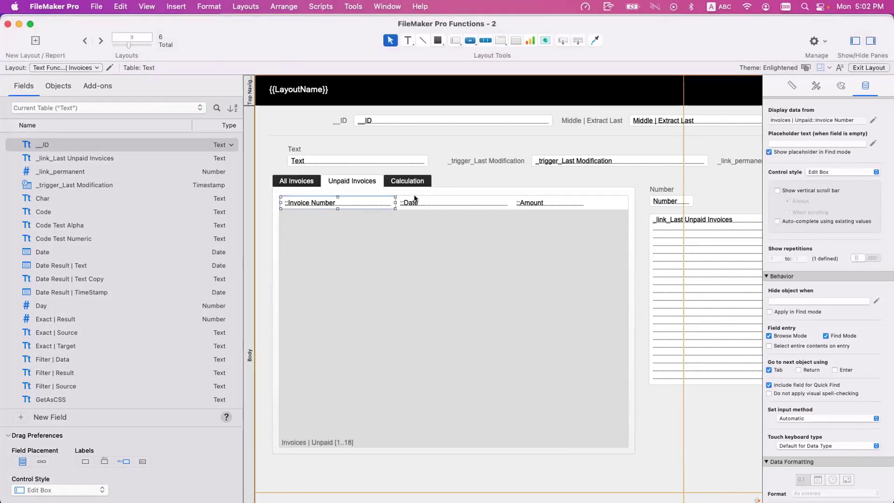
pyautogui.doubleClick(531, 203)
pyautogui.click(283, 102)
pyautogui.click(287, 129)
pyautogui.press('Return')
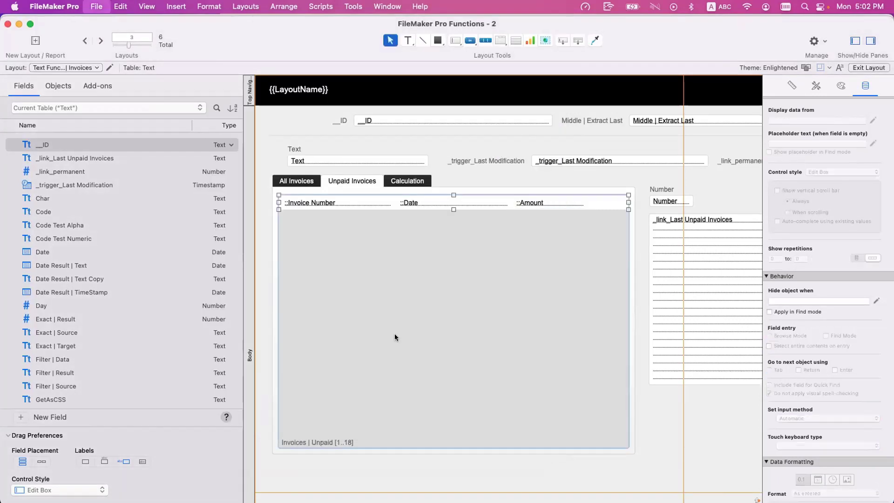
# - Move the Invoices | Last | Sort table occurrence slightly lower in the relationships graph and save the change
pyautogui.press('super+shift+d')
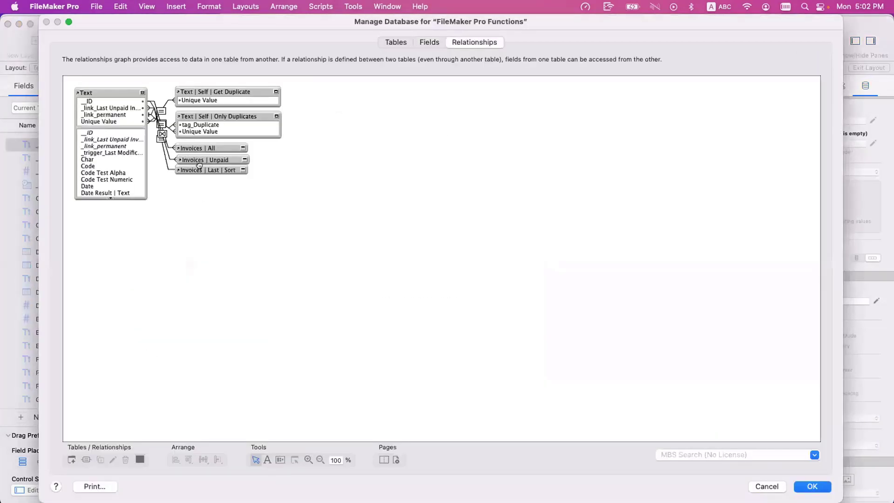
pyautogui.click(201, 169)
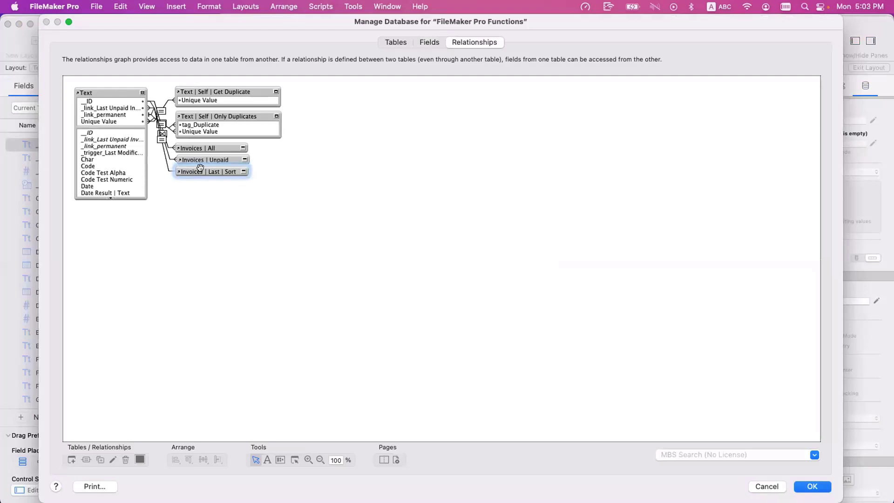
pyautogui.click(813, 487)
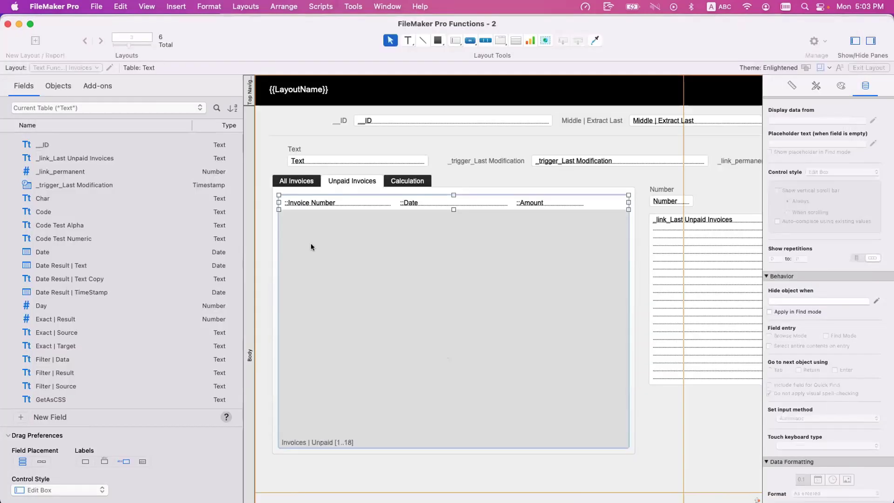
# - Compare the All Invoices, Unpaid Invoices and Last 3 Invoices portals in Browse mode
pyautogui.press('super+b')
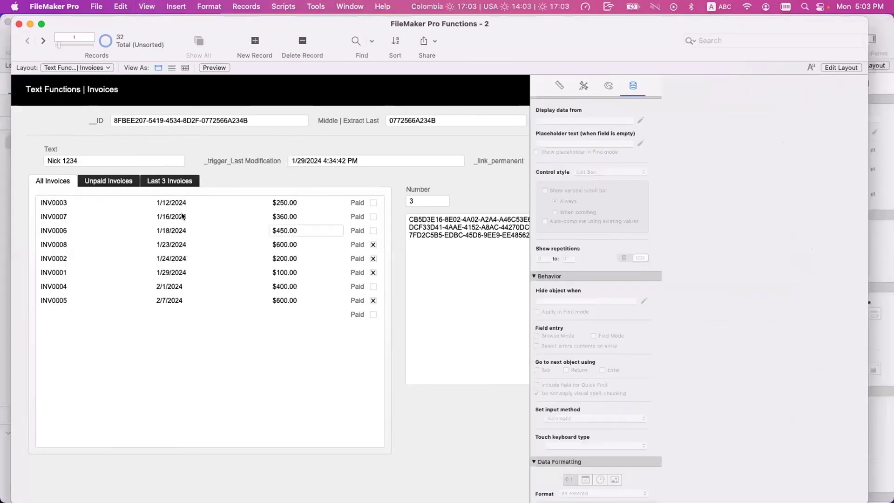
pyautogui.click(118, 181)
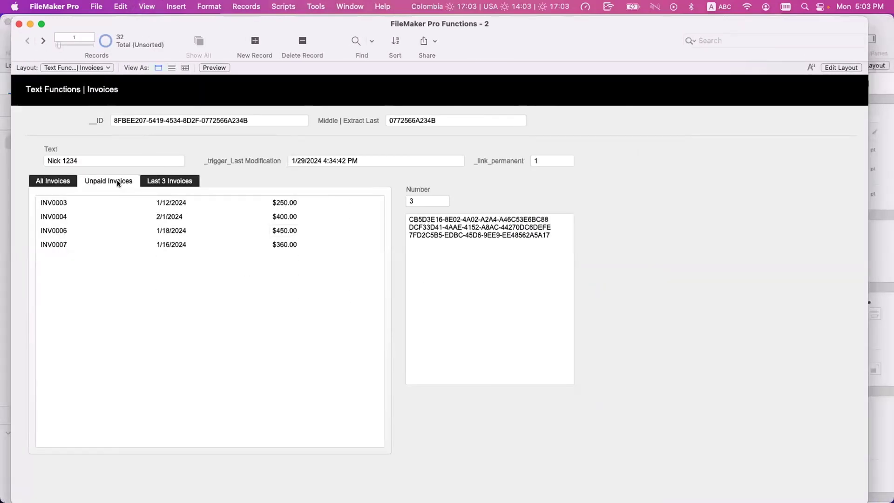
pyautogui.click(52, 181)
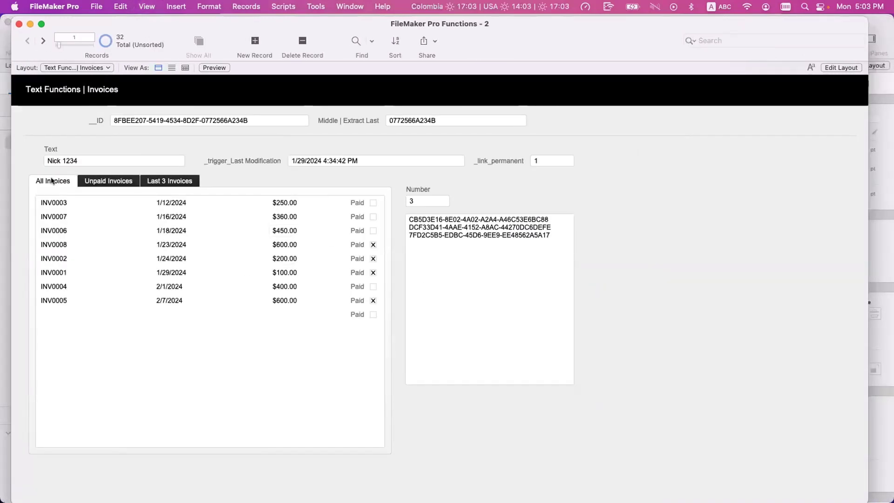
pyautogui.click(91, 181)
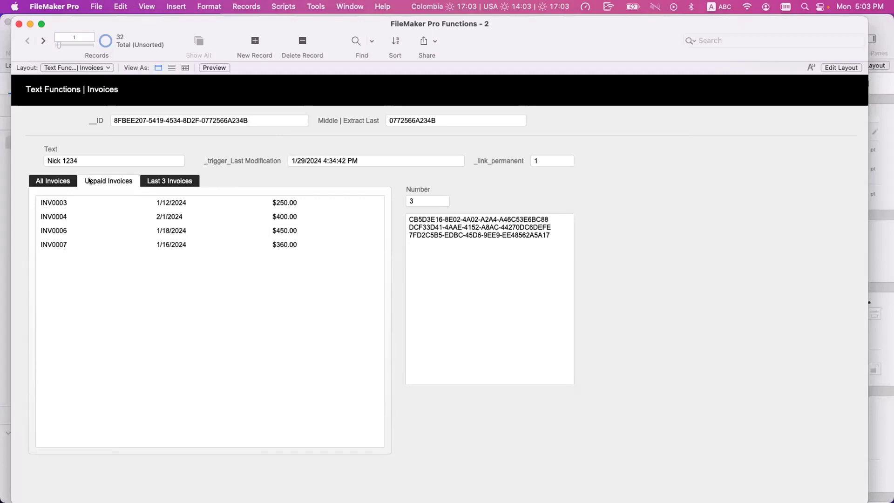
pyautogui.click(176, 182)
# - Edit the third tab's name calculation so its singular and plural texts read " Unpaid Invoice" and " Unpaid Invoices"
pyautogui.press('super+l')
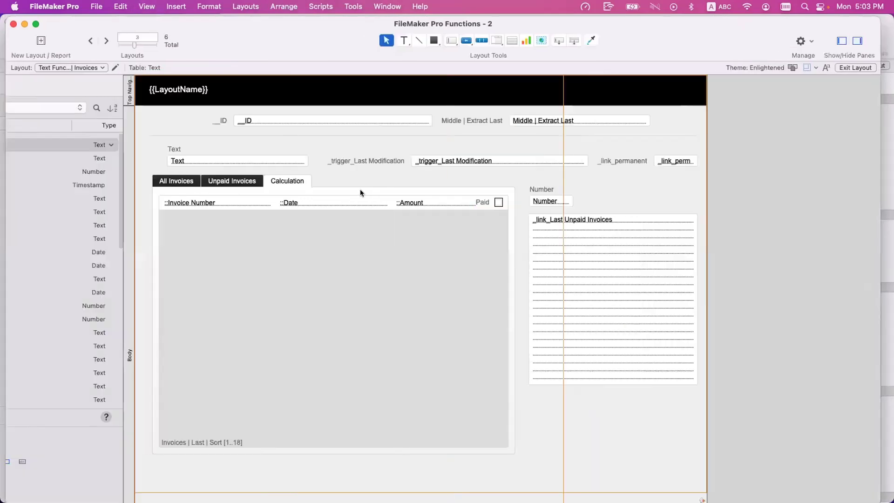
pyautogui.doubleClick(360, 189)
pyautogui.click(378, 141)
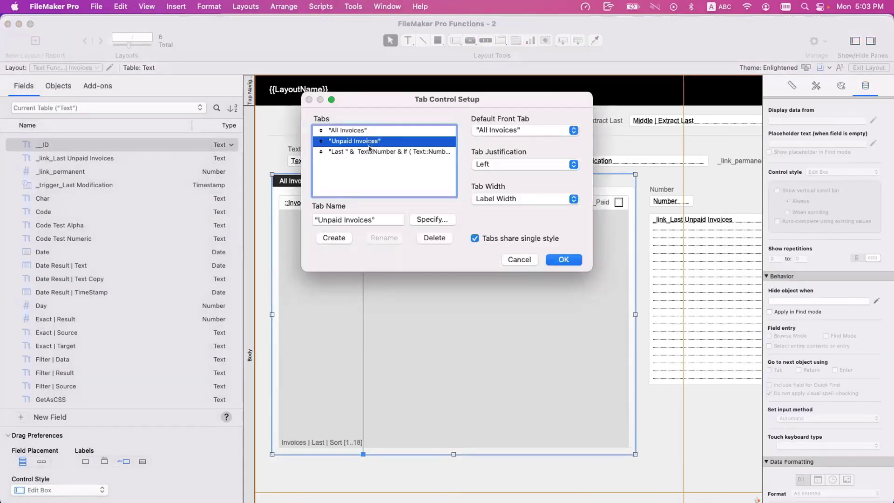
pyautogui.click(370, 152)
pyautogui.click(426, 221)
pyautogui.click(394, 86)
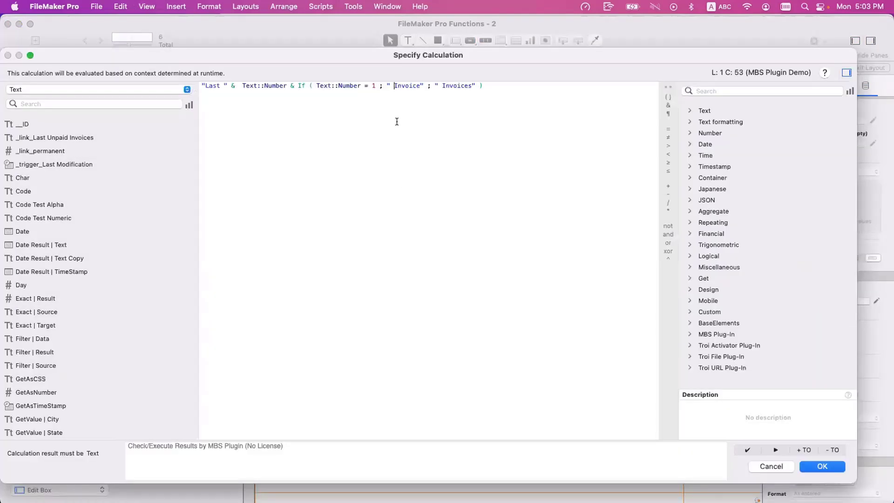
pyautogui.write('Unpaid')
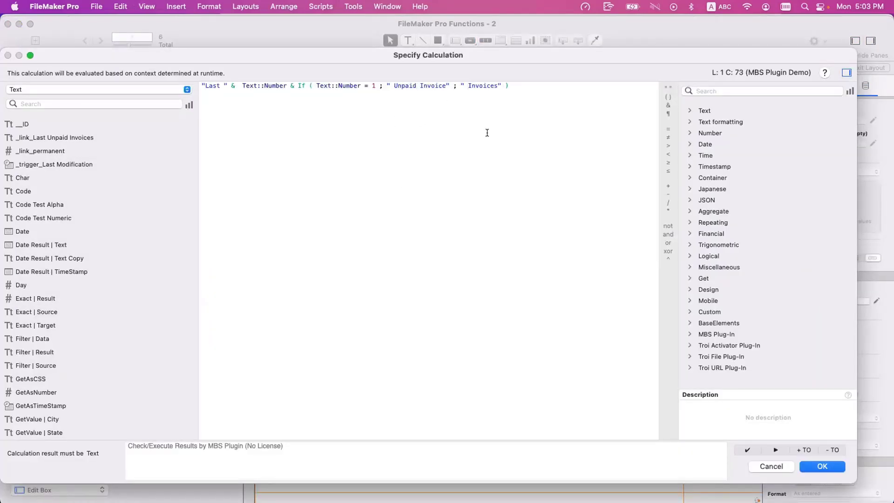
pyautogui.click(464, 86)
pyautogui.press('BackSpace')
pyautogui.write('Unpaid')
pyautogui.click(823, 466)
pyautogui.click(563, 260)
# - Review the unpaid and all invoice lists in Browse mode, ending on the Last 3 Unpaid Invoices tab
pyautogui.press('super+b')
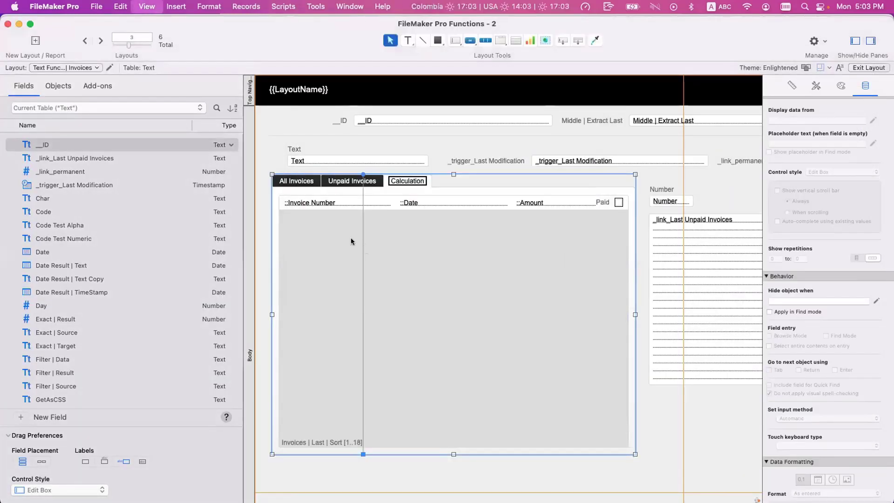
pyautogui.click(166, 181)
pyautogui.click(106, 181)
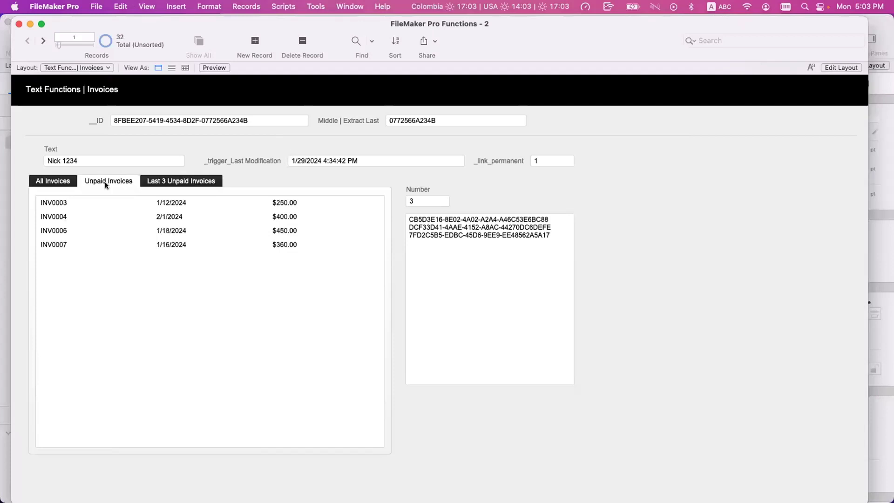
pyautogui.click(69, 182)
pyautogui.click(164, 180)
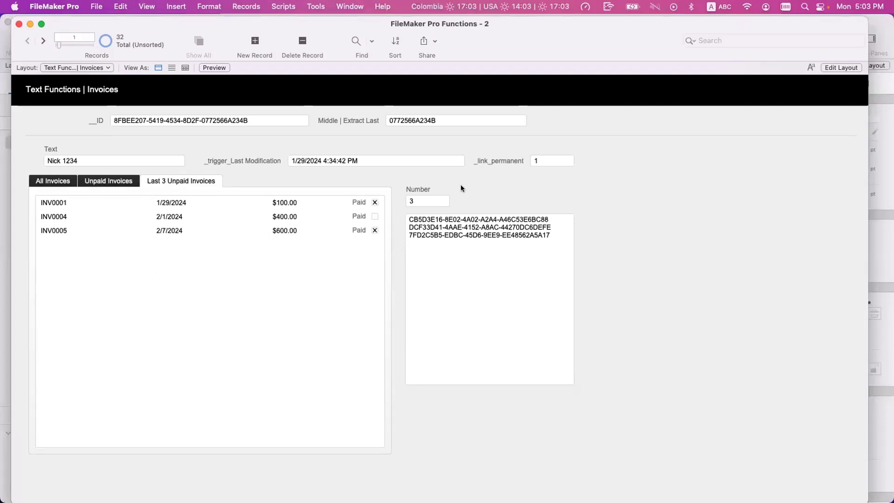
# - Commit the record and compare the invoice order in the Unpaid Invoices and Last 3 Unpaid Invoices portals
pyautogui.click(489, 189)
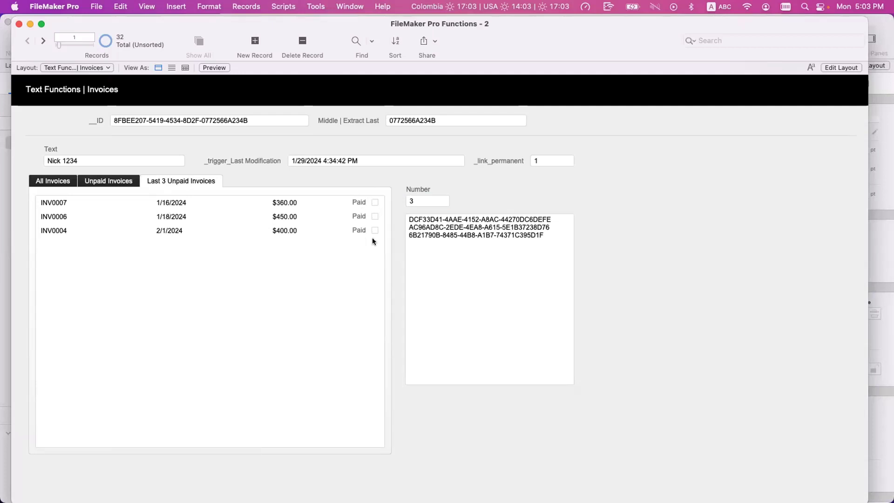
pyautogui.click(109, 181)
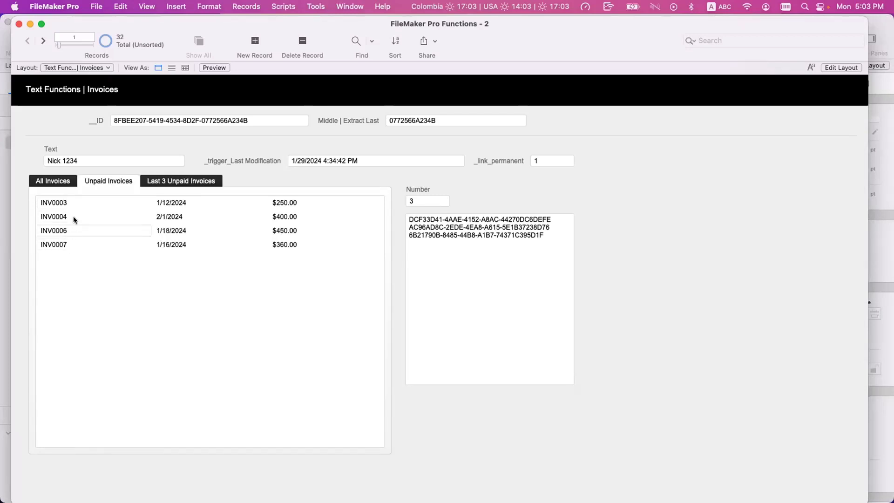
pyautogui.click(155, 182)
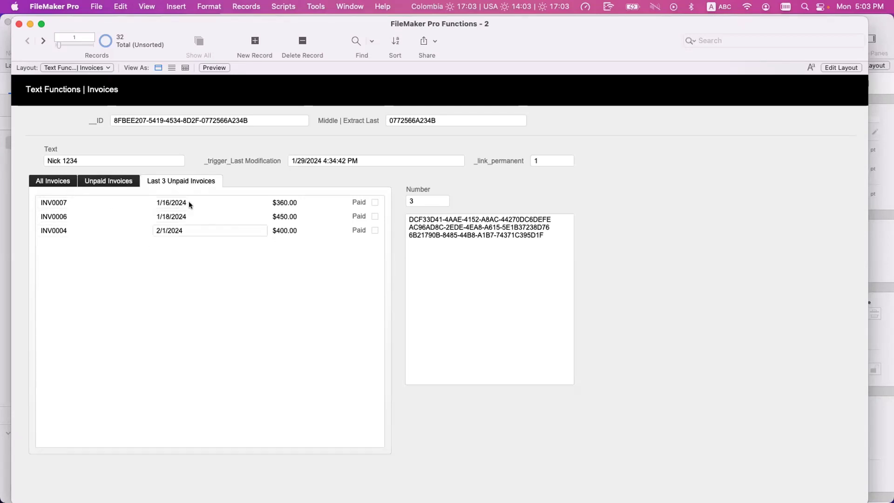
pyautogui.click(106, 182)
# - Sort the Invoices | Unpaid records by Date in the relationship, save it, and check both unpaid invoice lists
pyautogui.press('super+shift+d')
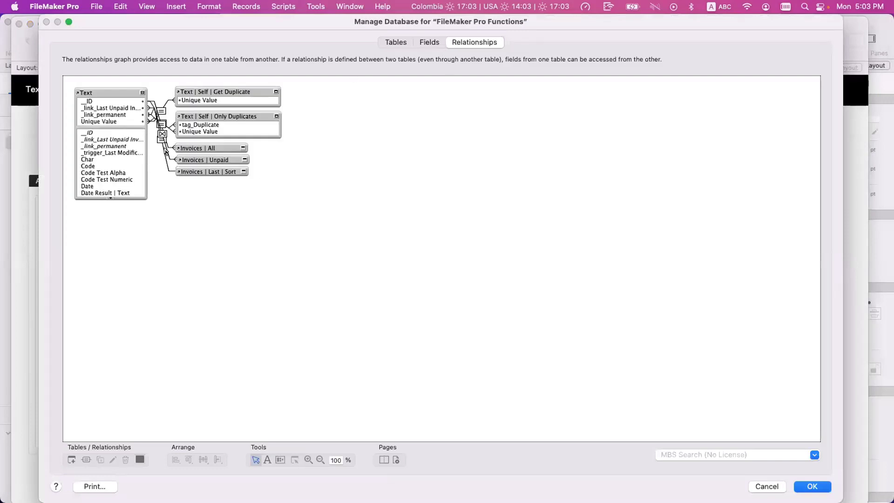
pyautogui.doubleClick(166, 152)
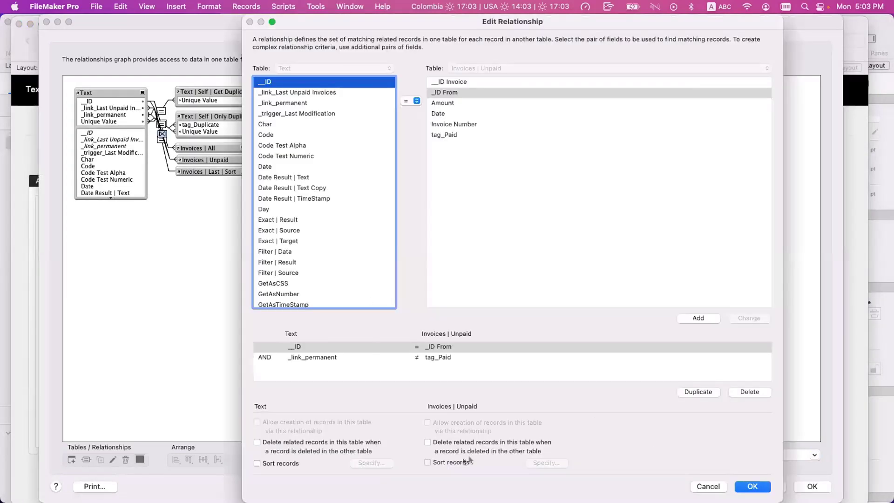
pyautogui.click(469, 461)
pyautogui.doubleClick(266, 140)
pyautogui.click(675, 393)
pyautogui.click(753, 486)
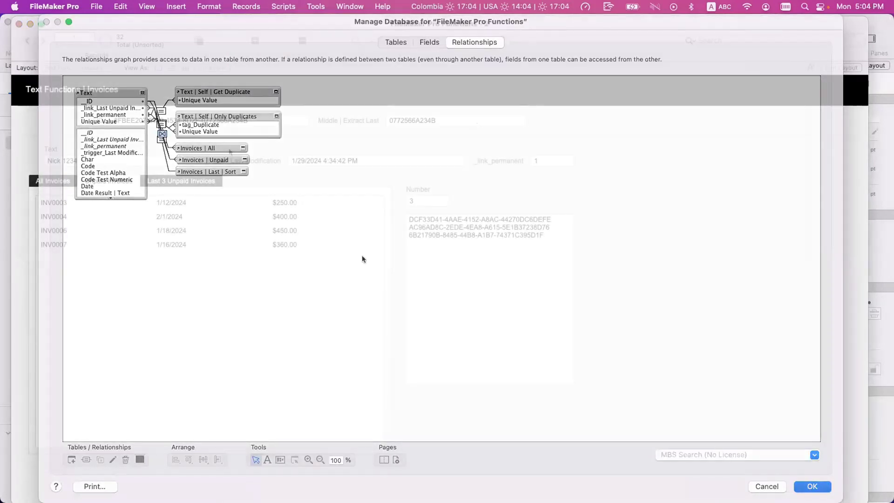
pyautogui.click(120, 181)
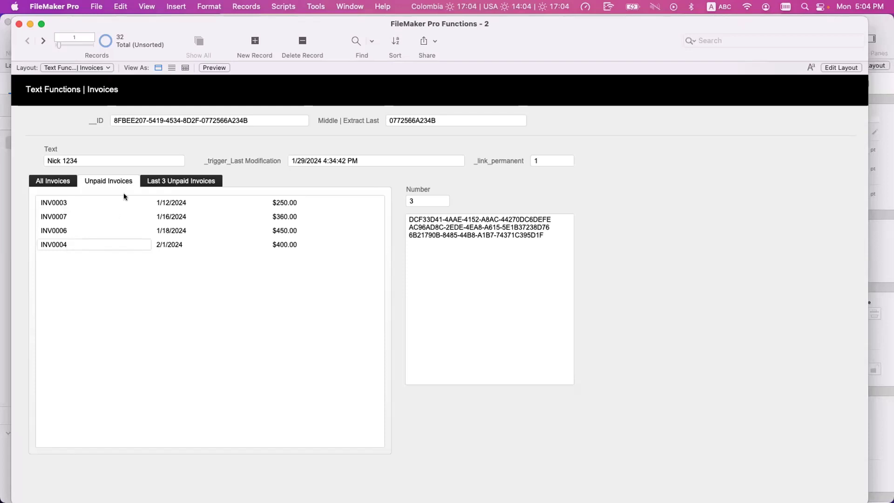
pyautogui.click(164, 181)
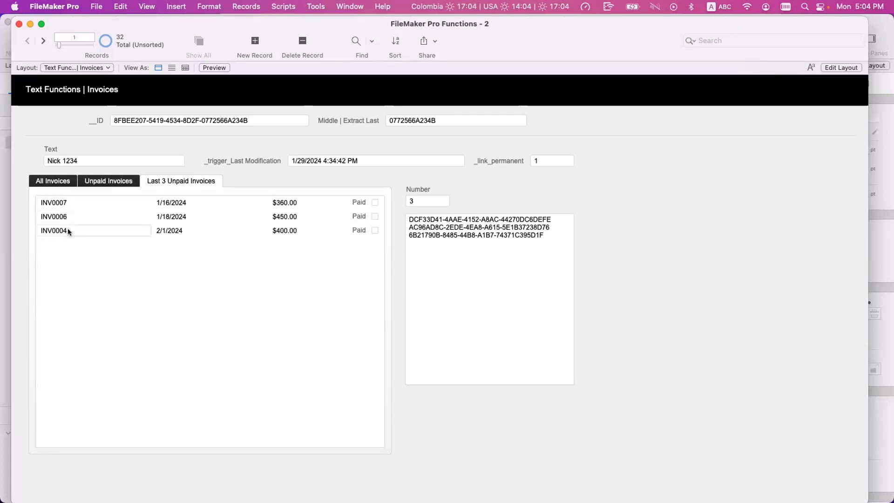
# - Set the Number field to 2 and commit the record
pyautogui.click(407, 201)
pyautogui.write('2')
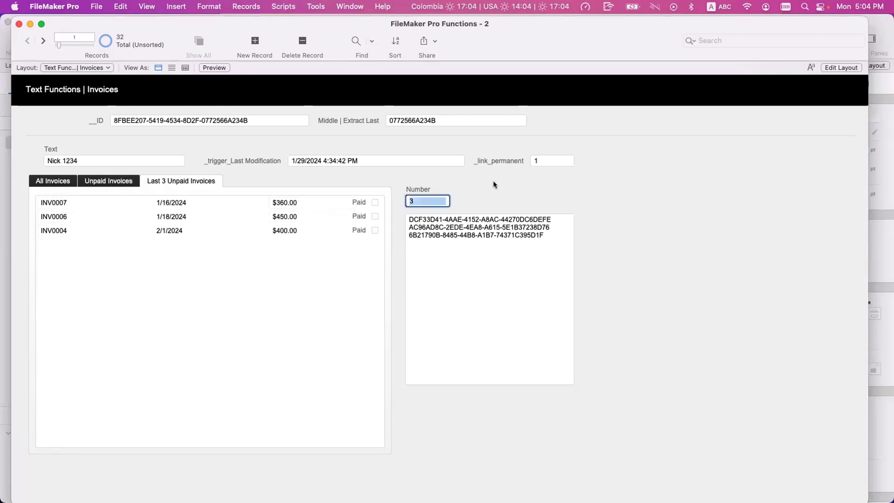
pyautogui.click(494, 183)
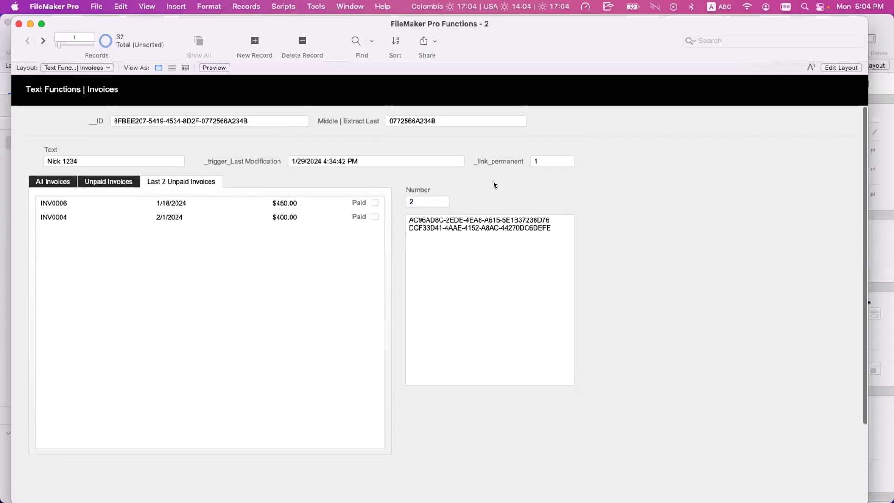
pyautogui.scroll(-1, 493, 182)
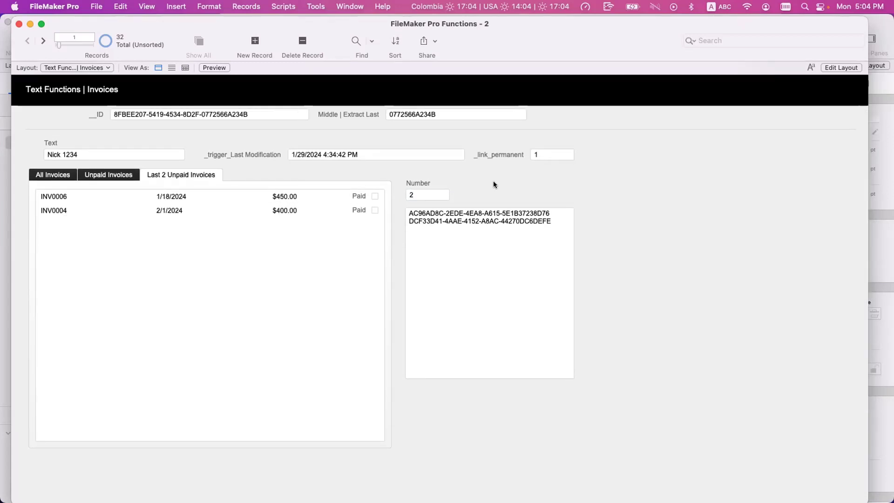
pyautogui.scroll(1, 168, 210)
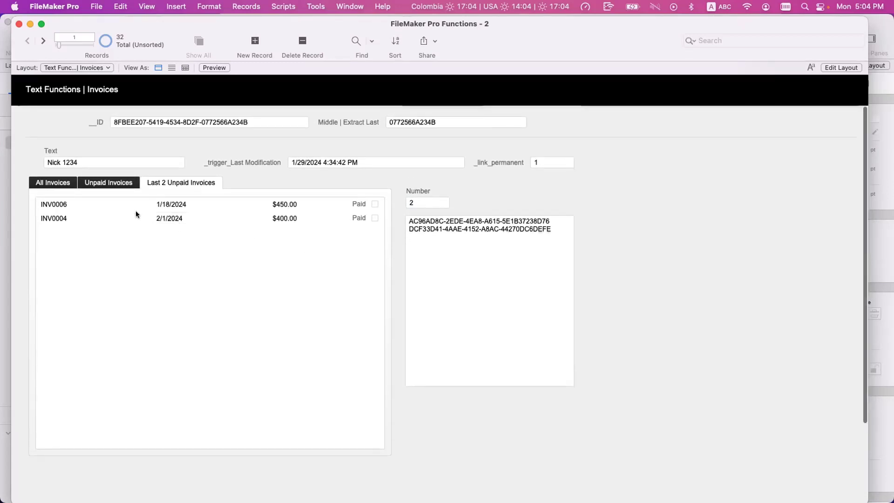
# - Compare the All Invoices, Unpaid Invoices and Last 2 Unpaid Invoices portals, ending on Unpaid Invoices
pyautogui.click(100, 186)
pyautogui.click(168, 181)
pyautogui.click(129, 182)
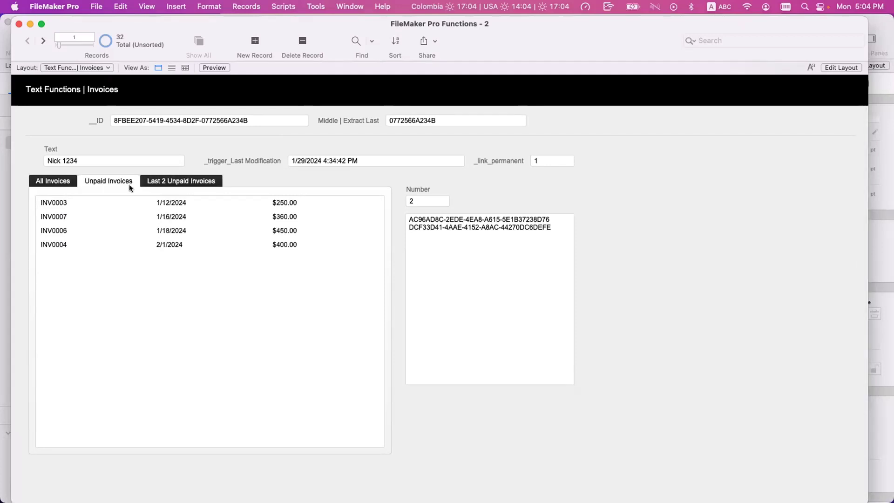
pyautogui.click(52, 182)
pyautogui.click(114, 185)
pyautogui.click(148, 183)
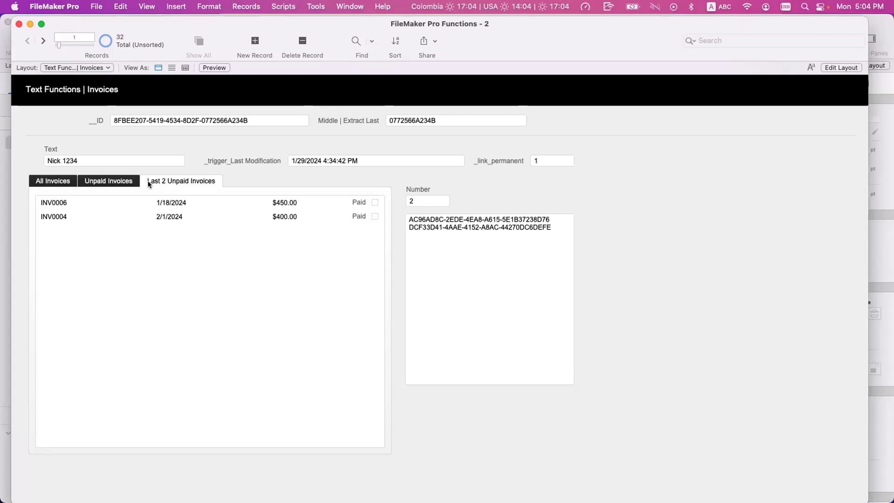
pyautogui.click(69, 184)
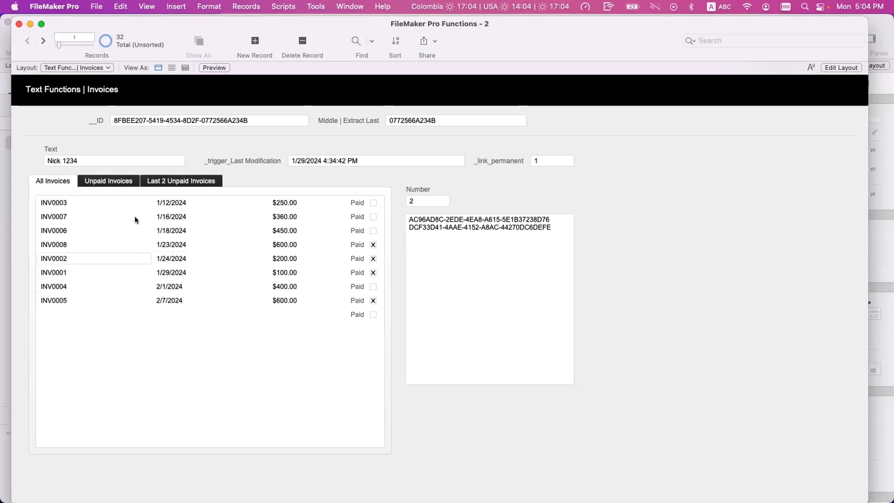
pyautogui.click(121, 183)
pyautogui.click(48, 178)
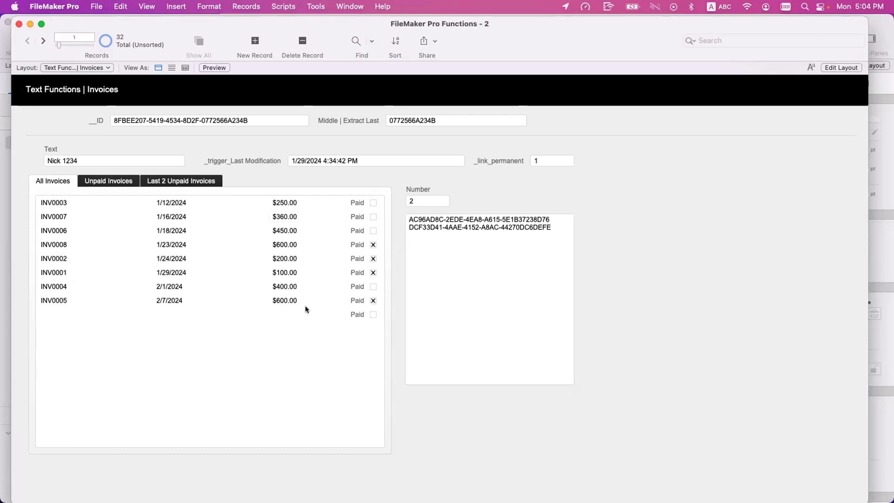
pyautogui.click(121, 181)
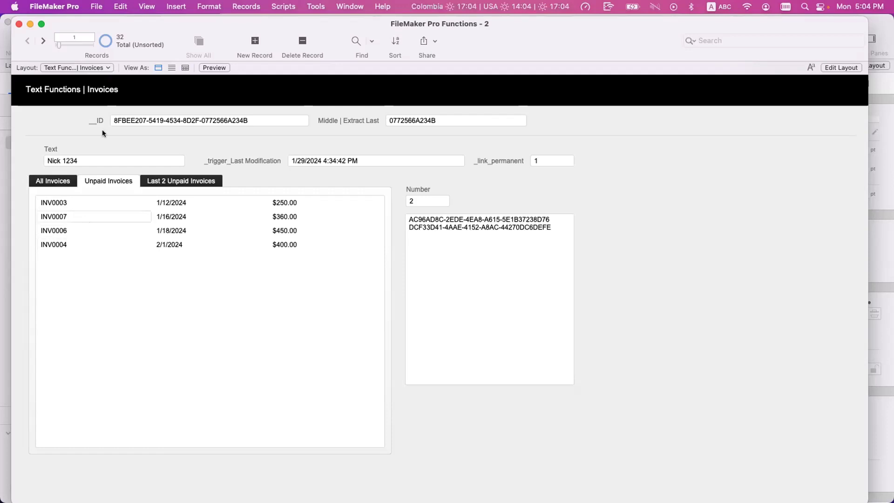
# - Set the Number field to 3 and inspect the invoice IDs listed in the field below it
pyautogui.click(511, 264)
pyautogui.press('super+a')
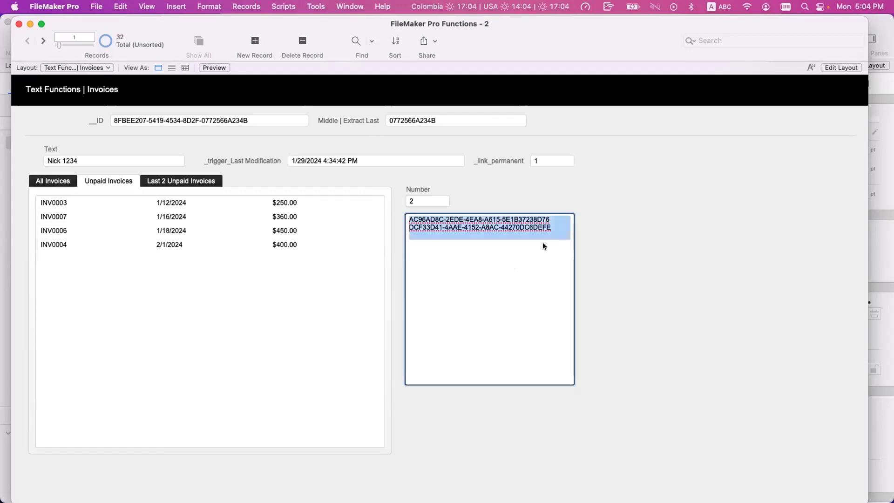
pyautogui.click(429, 200)
pyautogui.press('super+a')
pyautogui.write('3')
pyautogui.press('Return')
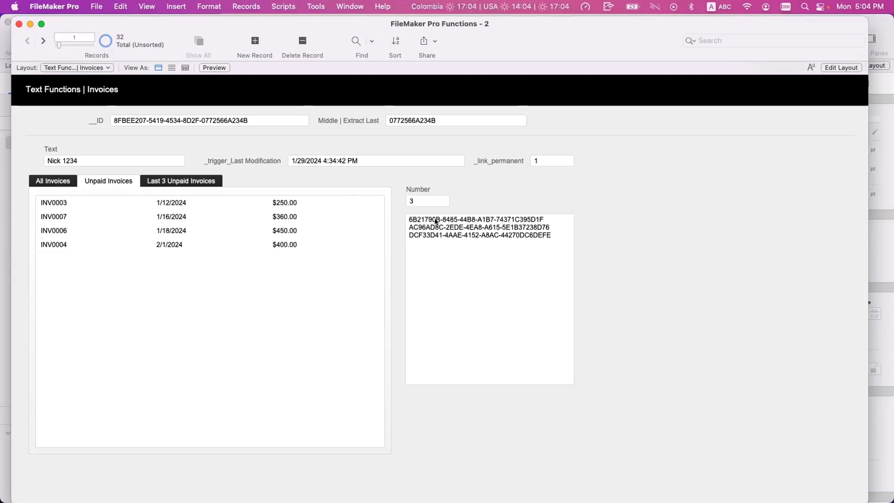
pyautogui.click(556, 246)
pyautogui.press('super+a')
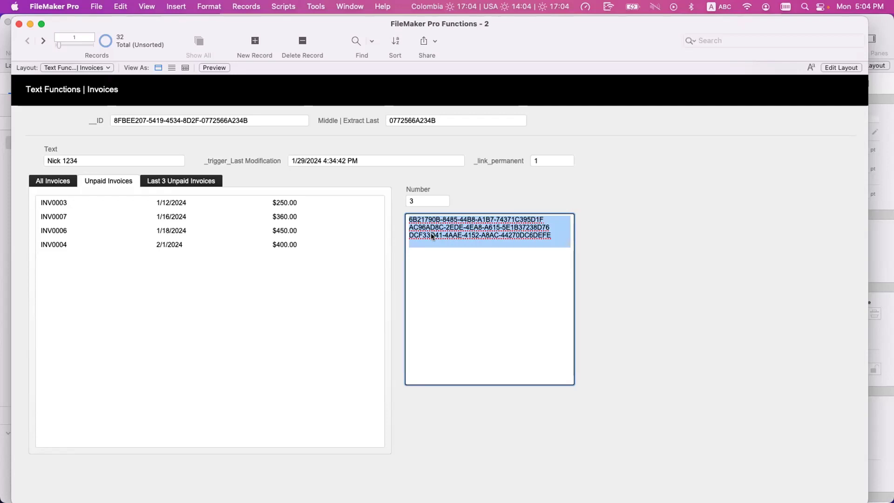
pyautogui.click(473, 199)
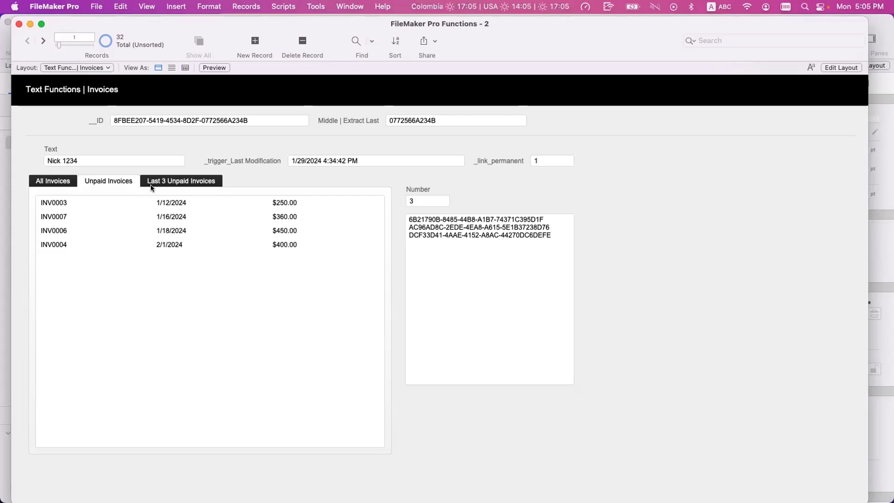
# - Examine the RightValues calculation of the _link_Last Unpaid Invoices field, leaving its definition unedited
pyautogui.press('super+shift+d')
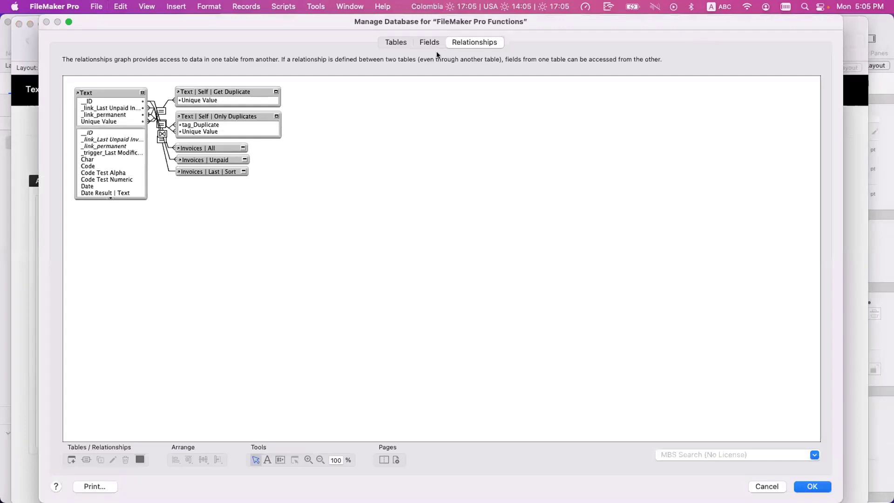
pyautogui.click(430, 43)
pyautogui.doubleClick(123, 110)
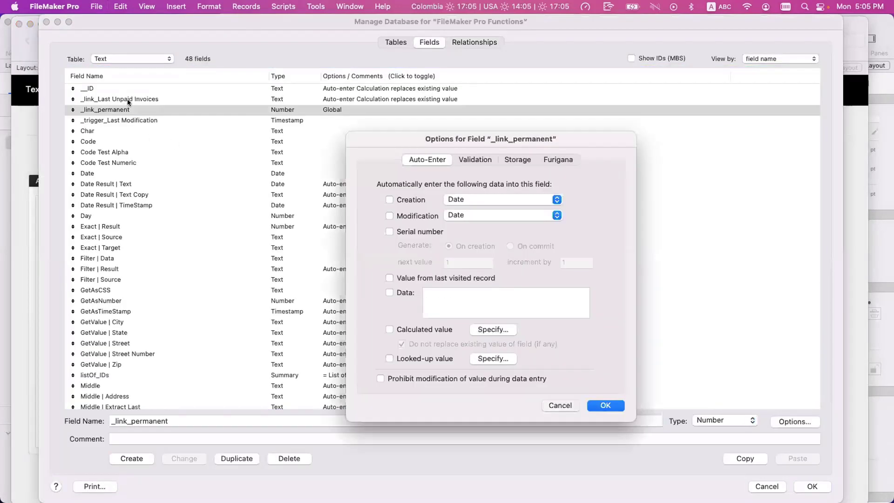
pyautogui.press('Escape')
pyautogui.doubleClick(128, 99)
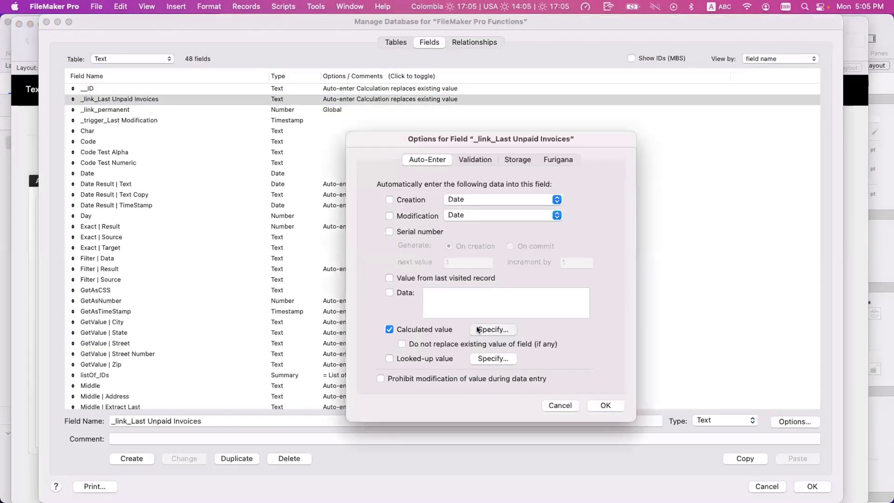
pyautogui.click(478, 330)
pyautogui.doubleClick(228, 136)
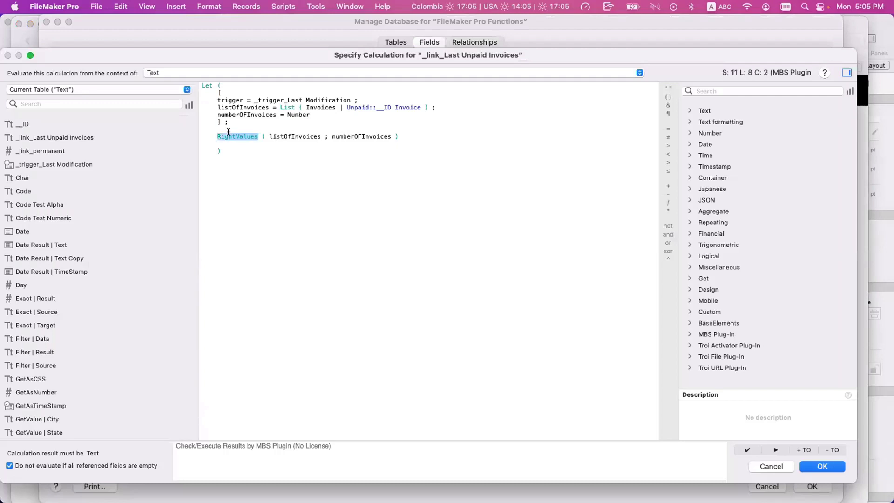
pyautogui.press('Escape')
pyautogui.press('Escape')
pyautogui.press('Escape')
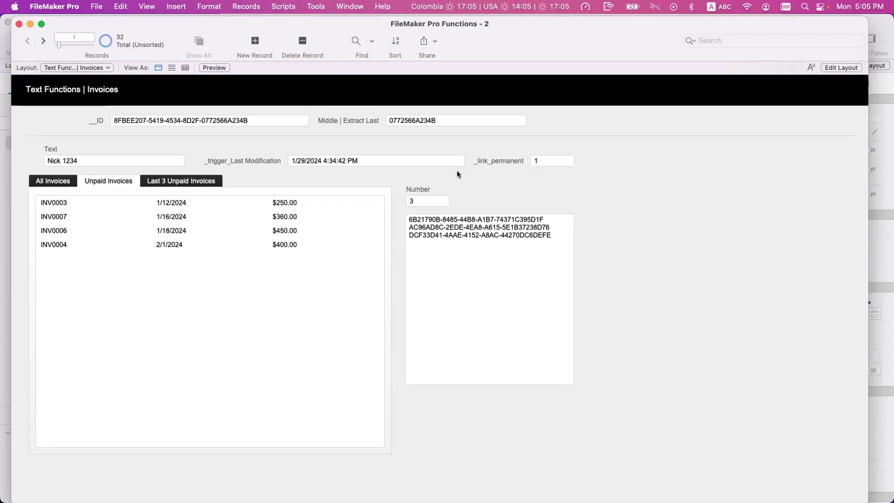
# - Change the _link_permanent to tag_Paid criterion of the Invoices | Unpaid relationship to the = operator and save the database changes
pyautogui.press('super+shift+d')
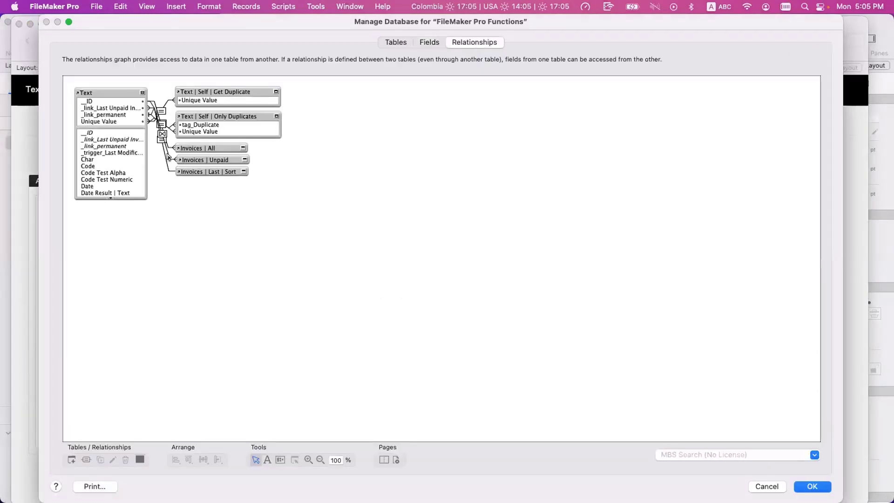
pyautogui.doubleClick(167, 157)
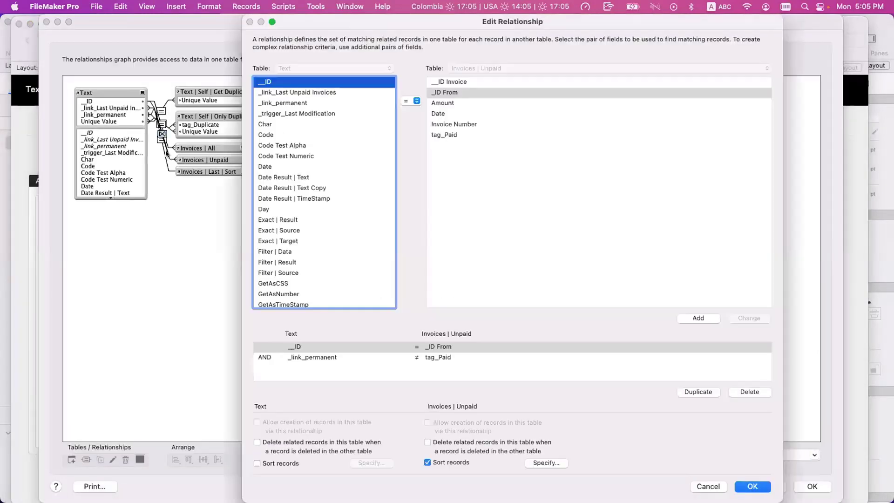
pyautogui.click(415, 358)
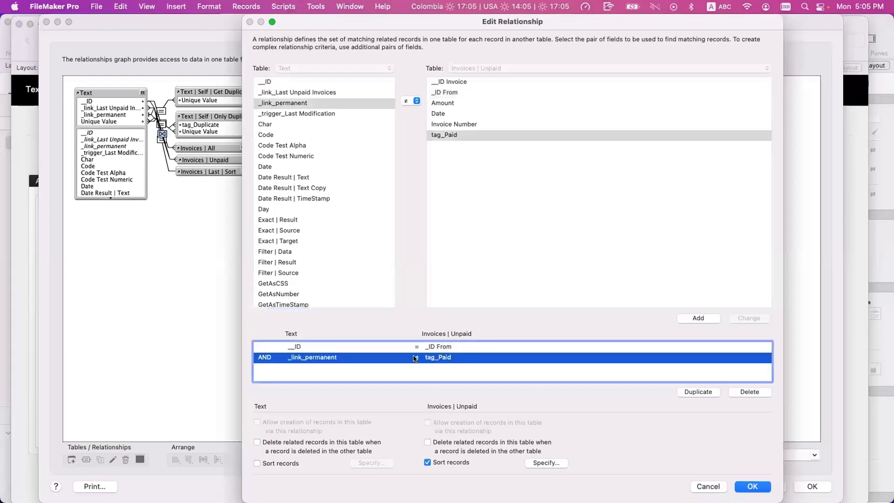
pyautogui.click(416, 101)
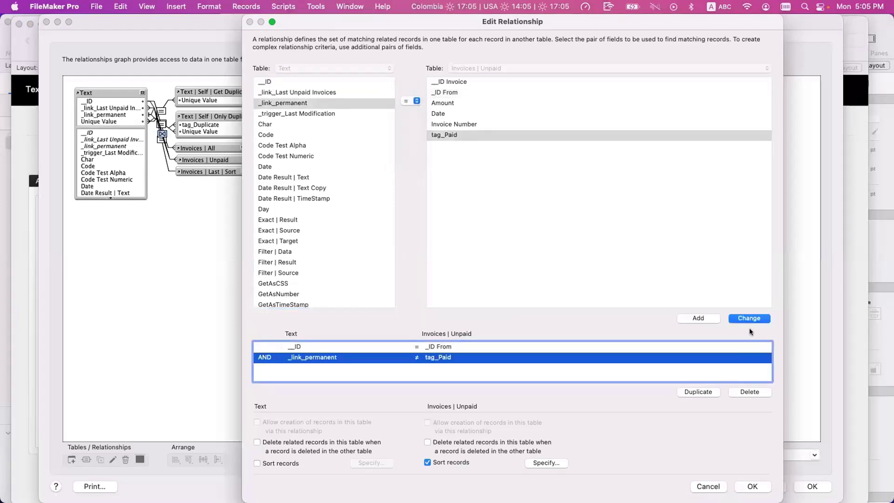
pyautogui.click(742, 486)
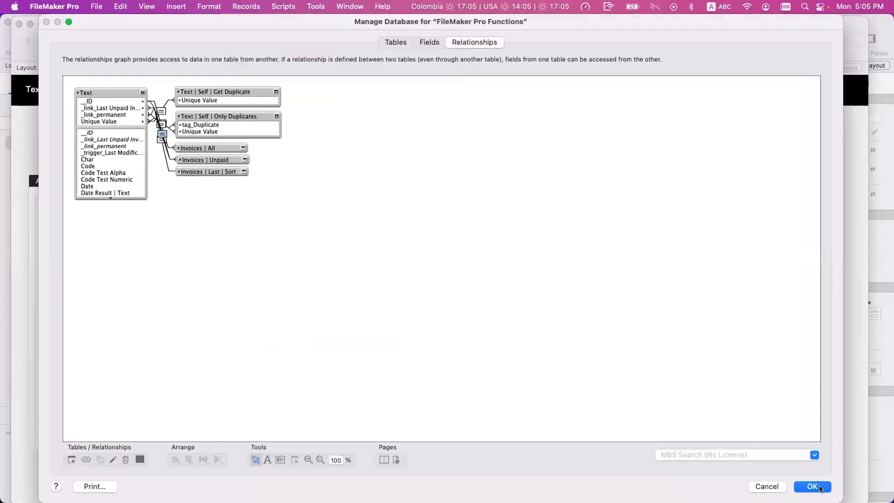
pyautogui.click(820, 487)
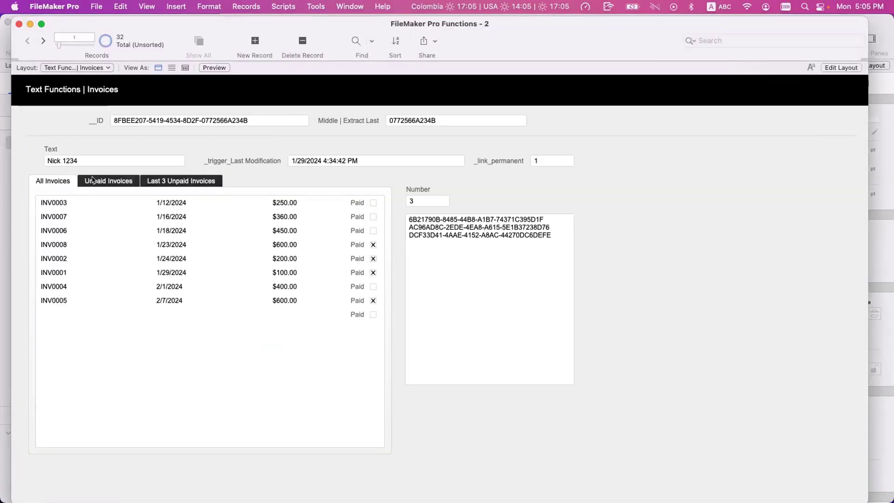
# - Compare the Unpaid Invoices portal with the paid marks in the All Invoices portal
pyautogui.click(96, 180)
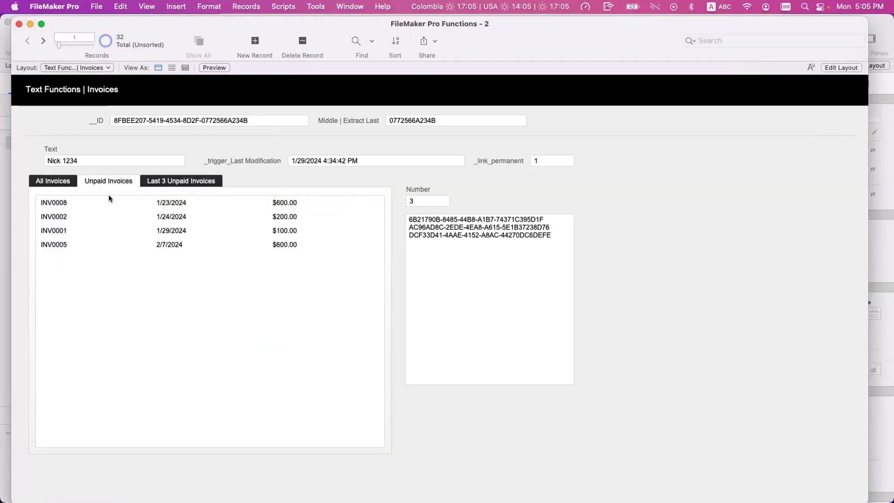
pyautogui.click(58, 181)
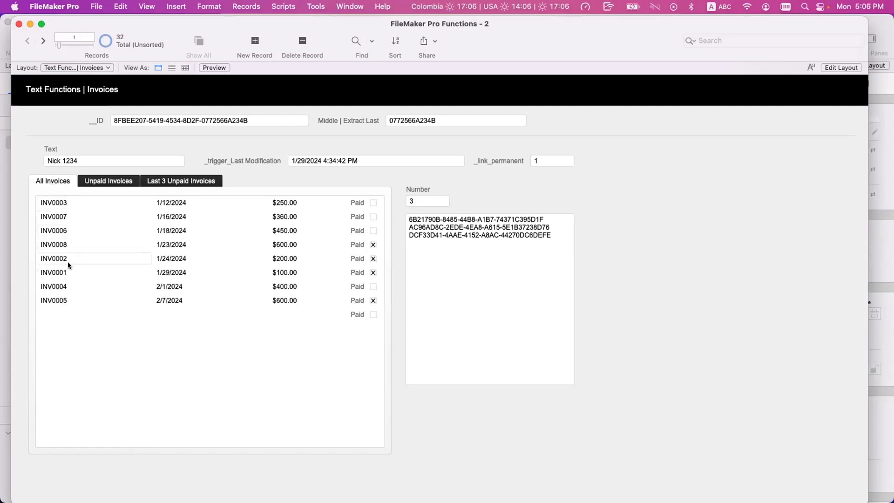
pyautogui.click(94, 179)
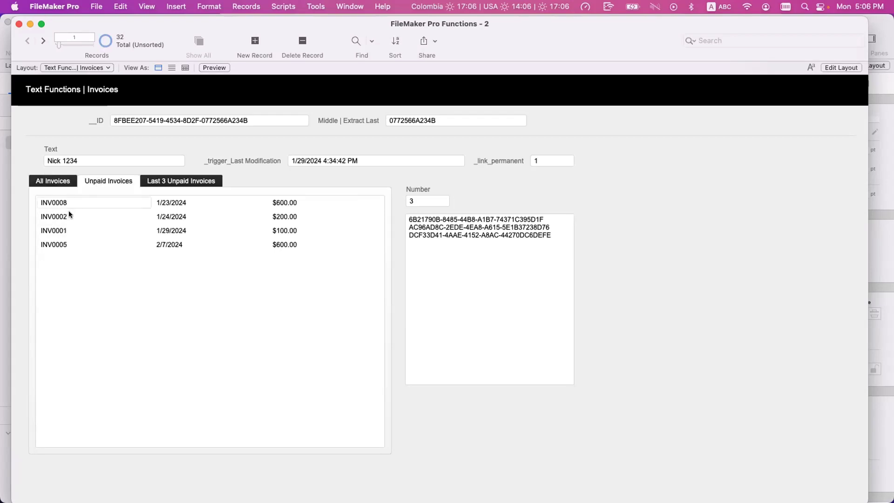
# - Compare the All Invoices and Unpaid Invoices portals, then recommit the Number field to refresh the Last 3 Unpaid Invoices portal
pyautogui.click(53, 179)
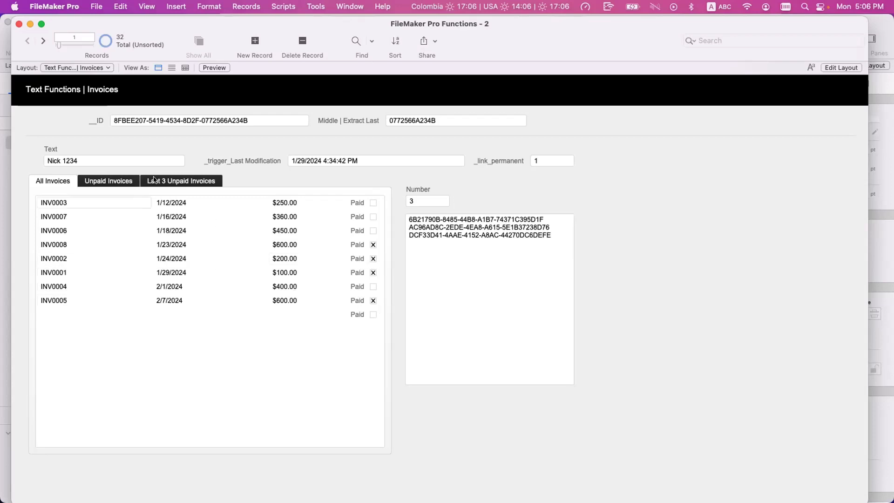
pyautogui.click(130, 180)
pyautogui.click(162, 181)
pyautogui.click(415, 202)
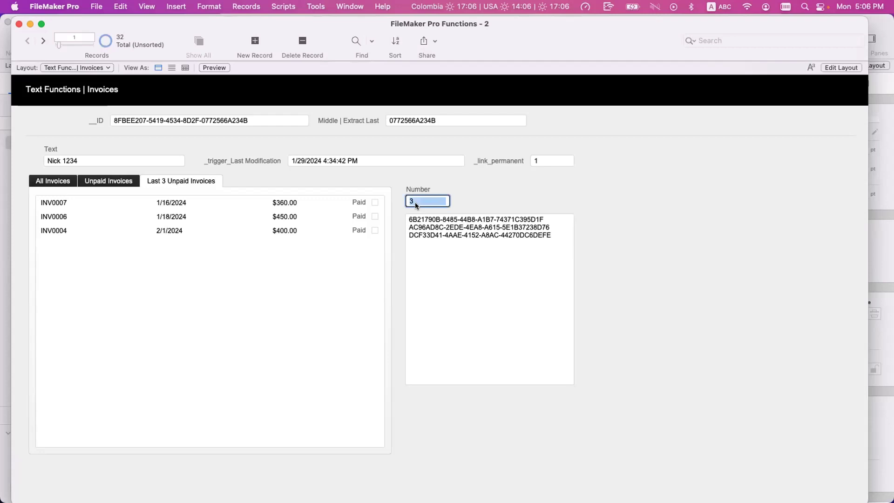
pyautogui.click(487, 199)
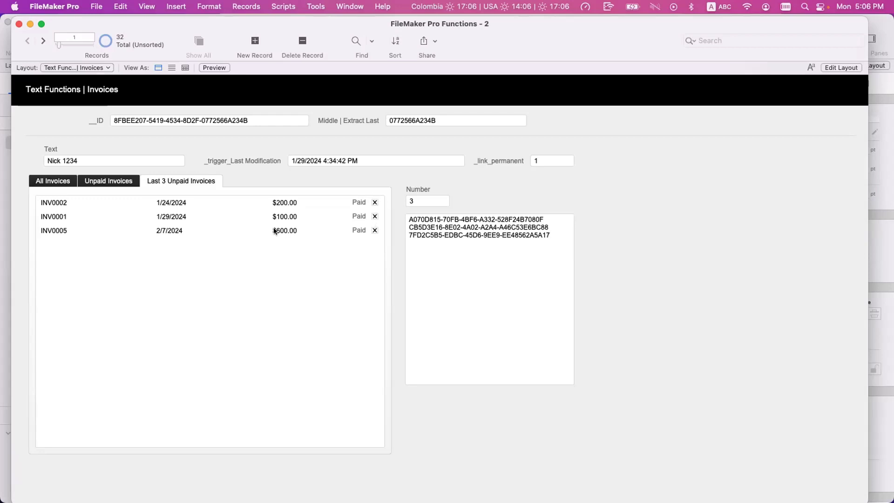
# - Change the _link_permanent to tag_Paid criterion of the Invoices | Unpaid relationship to the ≠ operator and save the database changes
pyautogui.click(96, 8)
pyautogui.moveTo(128, 122)
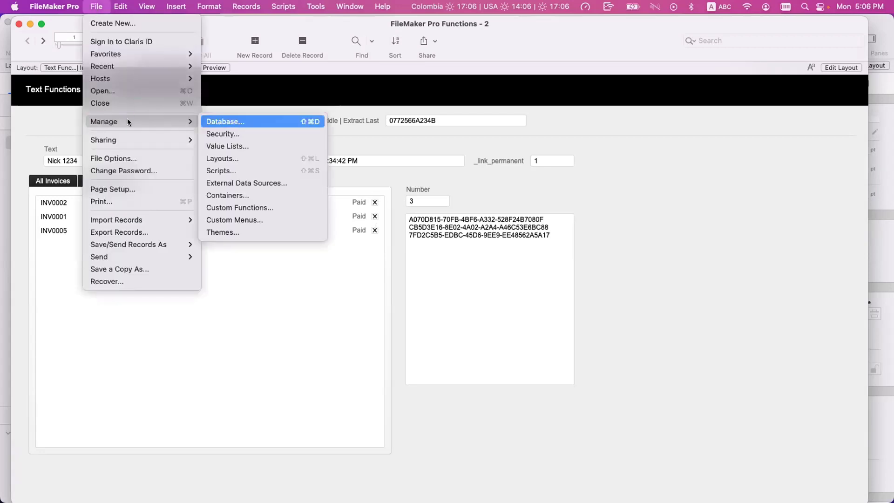
pyautogui.click(234, 122)
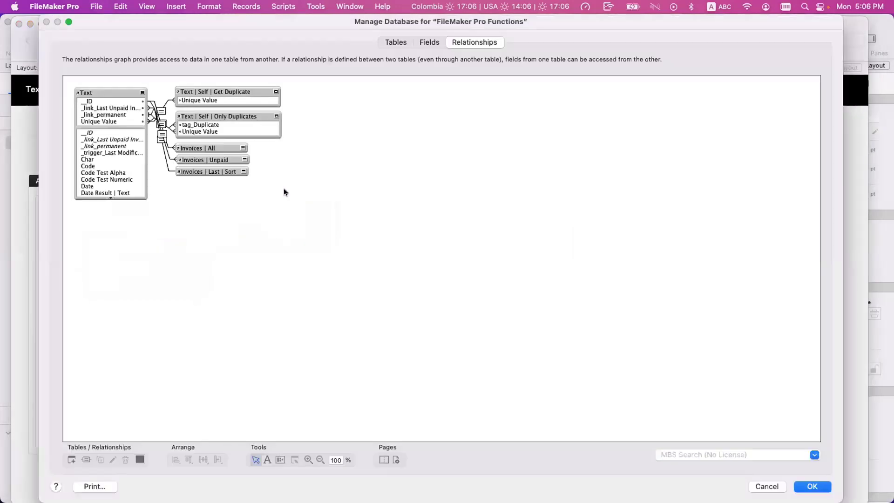
pyautogui.doubleClick(166, 157)
pyautogui.click(416, 101)
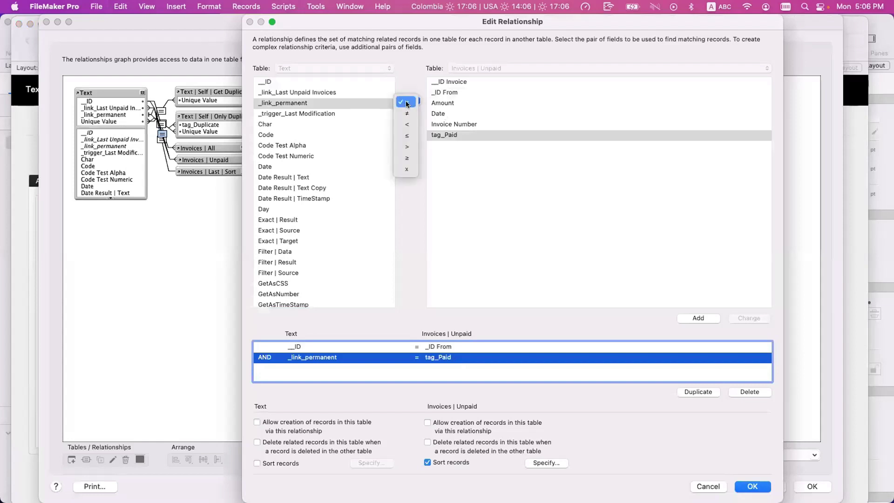
pyautogui.click(408, 112)
pyautogui.click(749, 319)
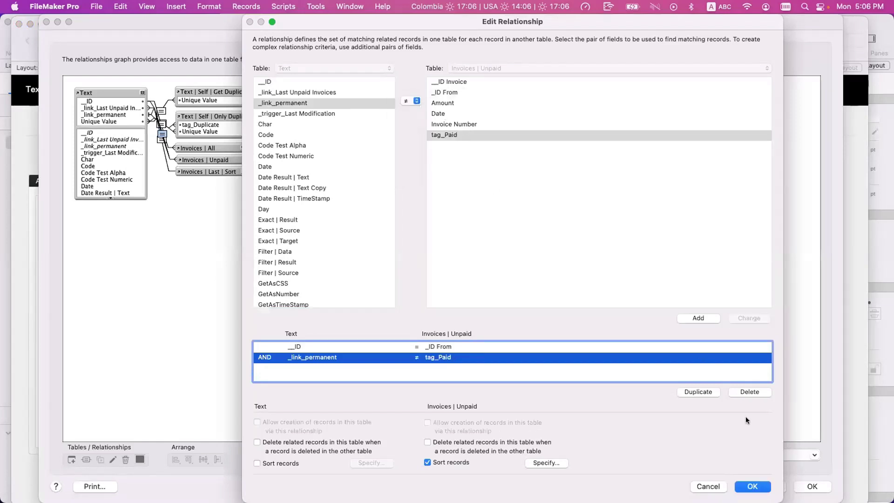
pyautogui.click(752, 486)
pyautogui.press('Return')
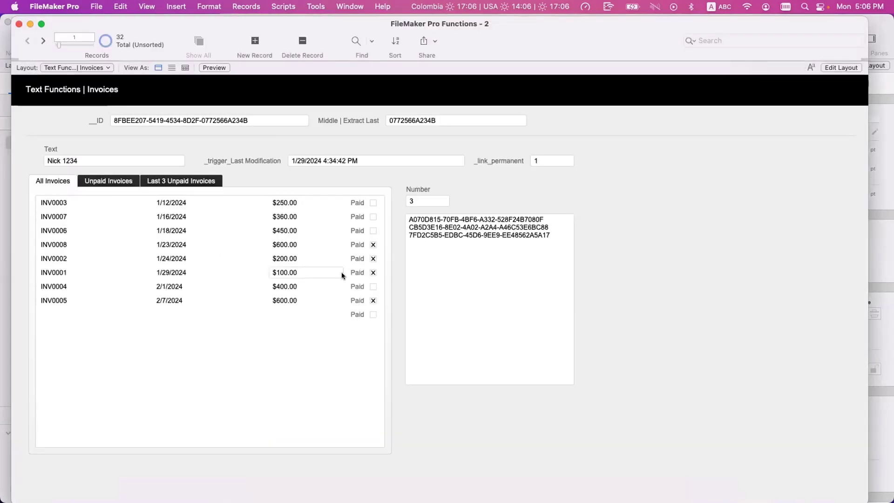
# - Show the Unpaid Invoices portal and recommit the Number field to recalculate the invoice IDs listed below it
pyautogui.click(95, 181)
pyautogui.click(408, 206)
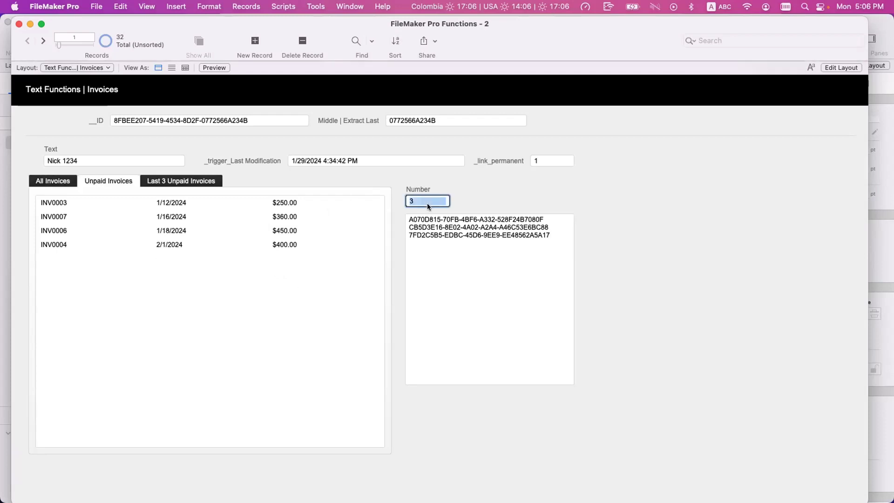
pyautogui.click(464, 204)
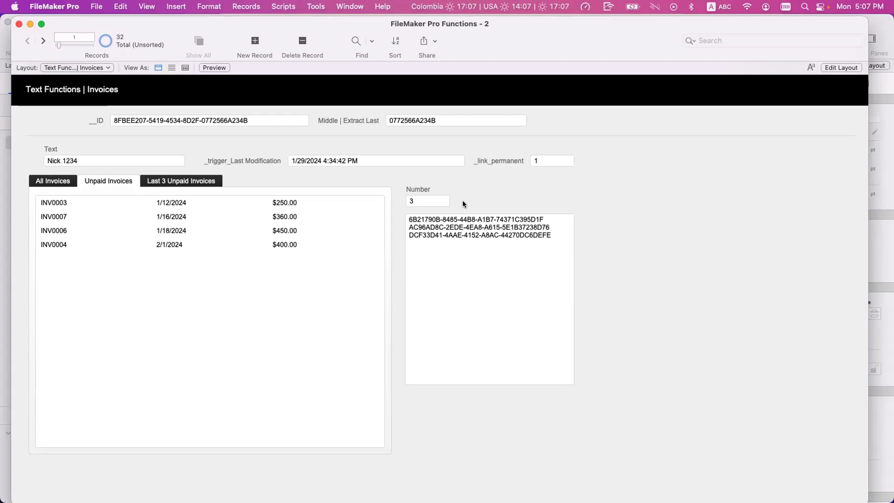
# - Open the Data Viewer and start a new watch expression
pyautogui.click(319, 6)
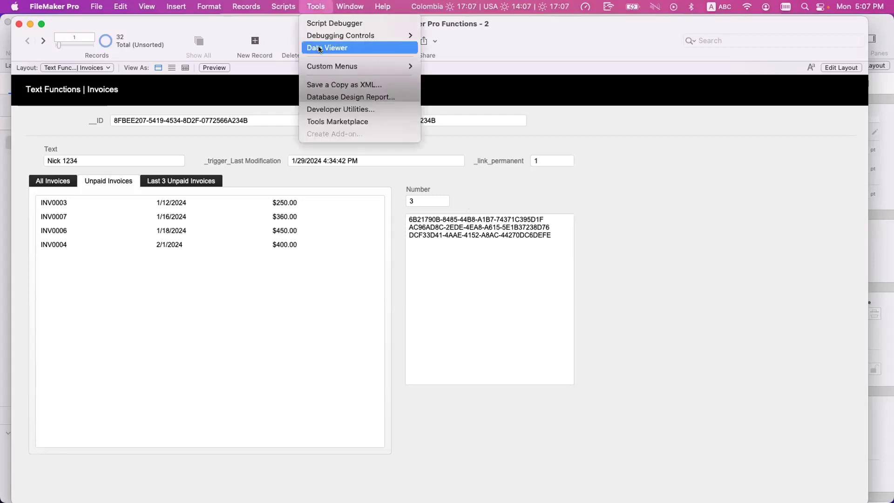
pyautogui.click(320, 48)
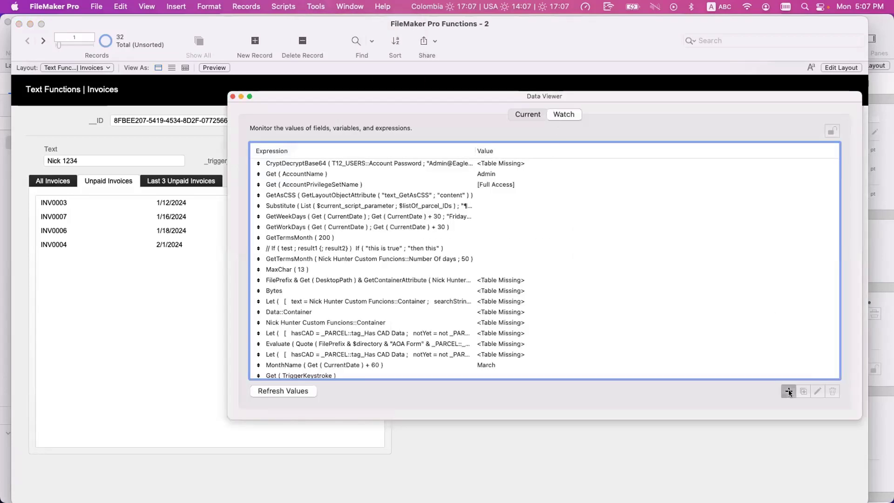
pyautogui.click(789, 392)
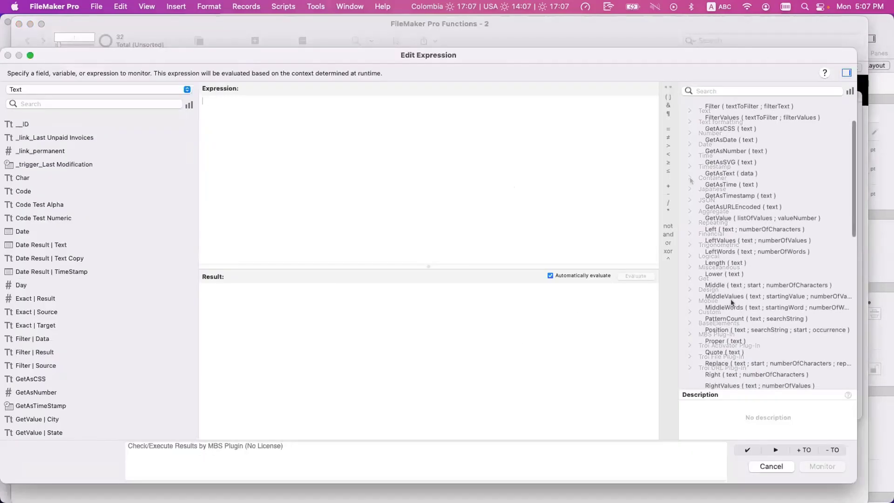
# - Look through the text functions and review the descriptions of SerialIncrement, SortValues and Substitute
pyautogui.scroll(-3, 734, 309)
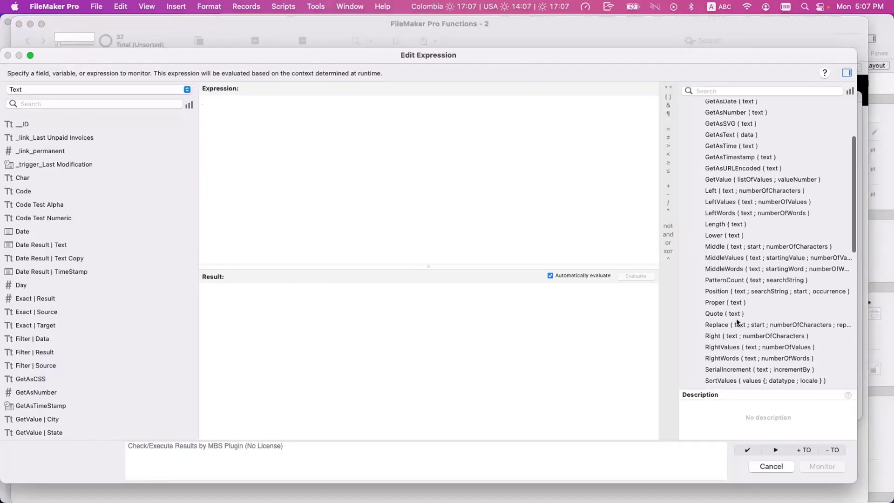
pyautogui.scroll(-1, 737, 326)
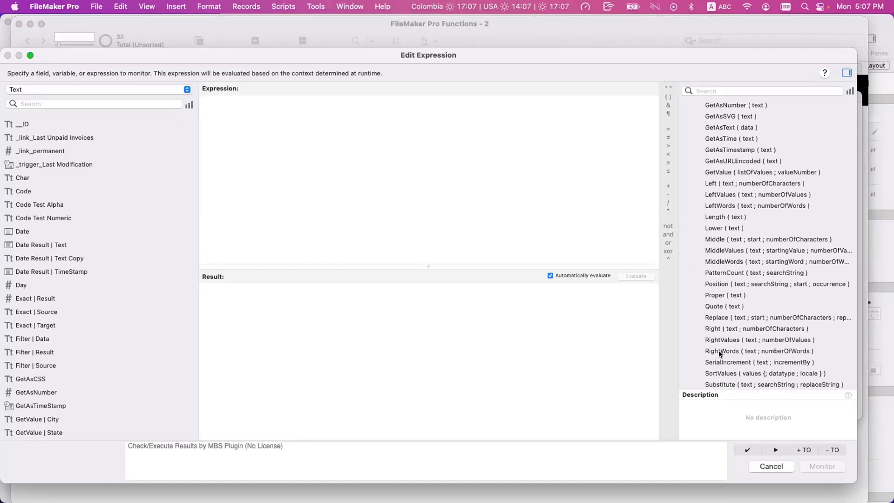
pyautogui.scroll(-2, 719, 354)
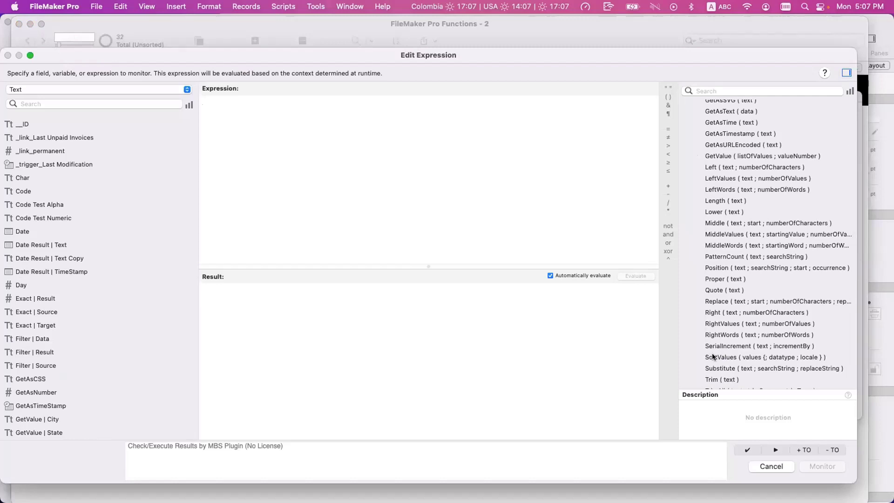
pyautogui.scroll(1, 713, 354)
pyautogui.scroll(-2, 715, 355)
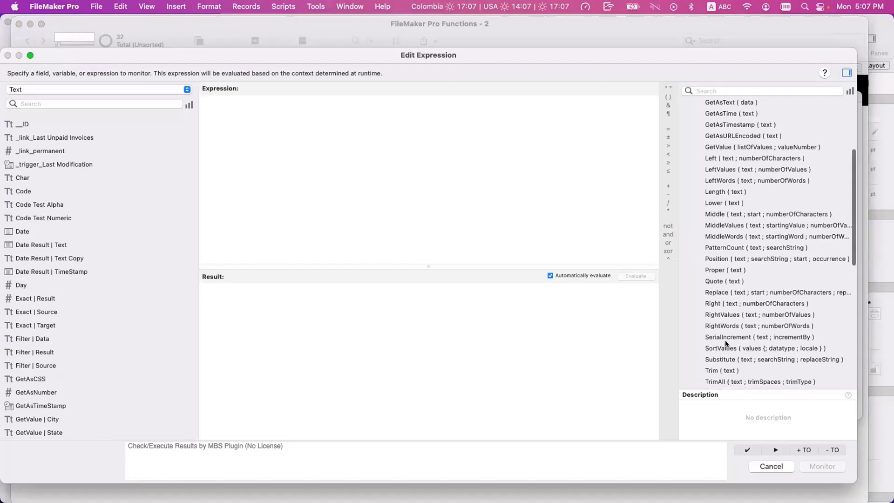
pyautogui.click(728, 338)
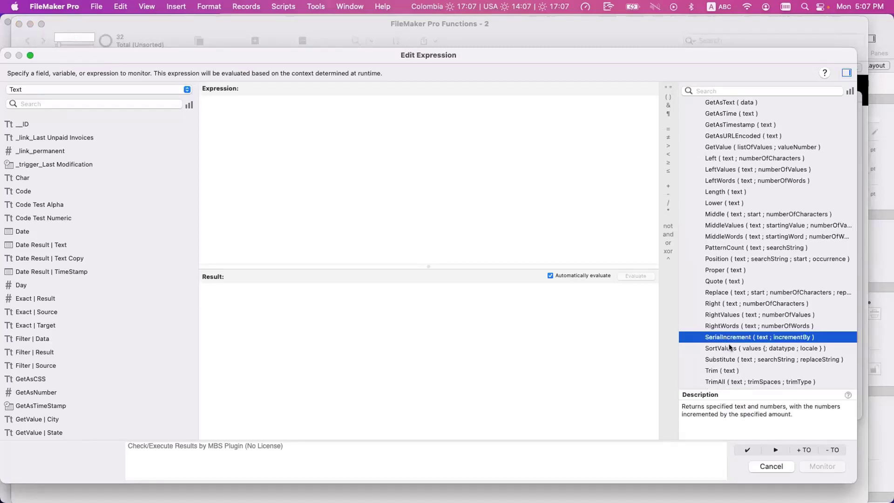
pyautogui.click(730, 346)
pyautogui.click(728, 341)
pyautogui.click(727, 344)
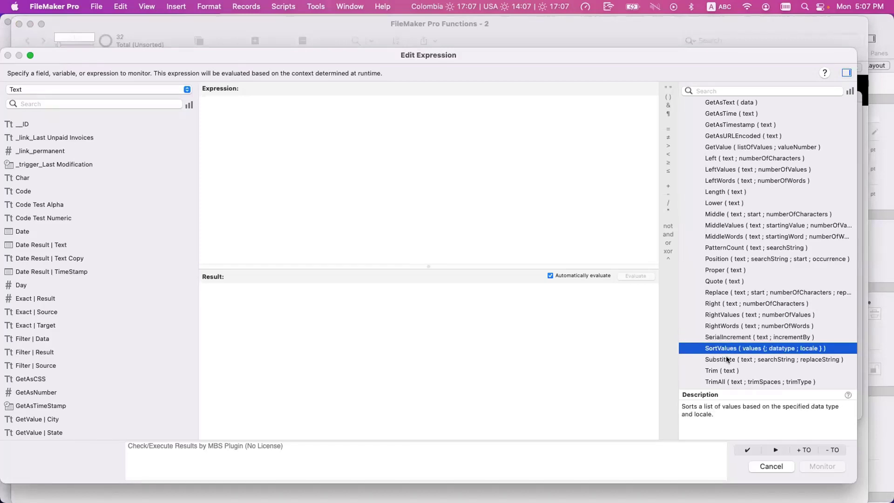
pyautogui.click(728, 359)
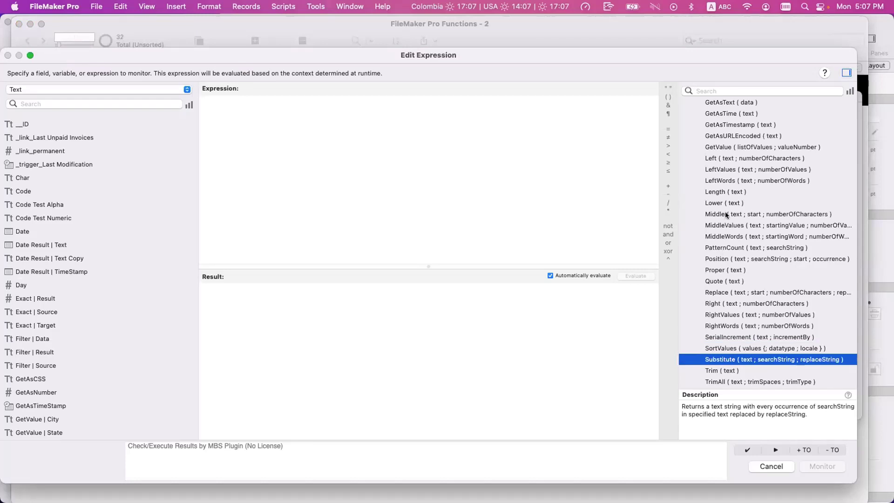
# - Review the descriptions of the Trim, TrimAll and Substitute text functions and select the Replace function
pyautogui.scroll(-2, 725, 233)
pyautogui.scroll(-1, 722, 280)
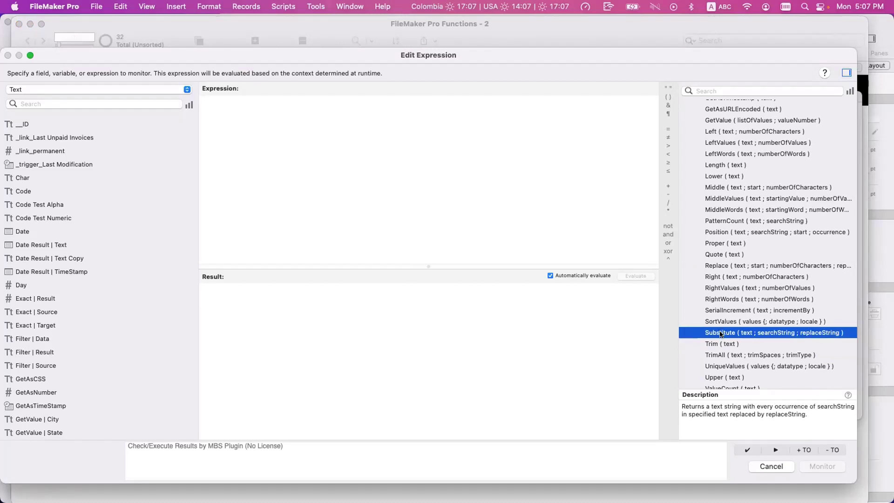
pyautogui.scroll(-1, 721, 337)
pyautogui.click(721, 329)
pyautogui.click(722, 337)
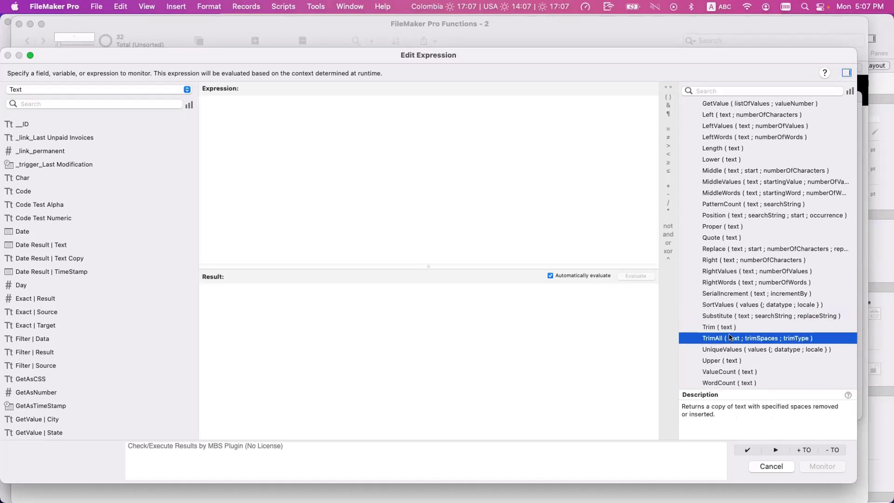
pyautogui.click(722, 327)
pyautogui.click(721, 316)
pyautogui.scroll(2, 721, 315)
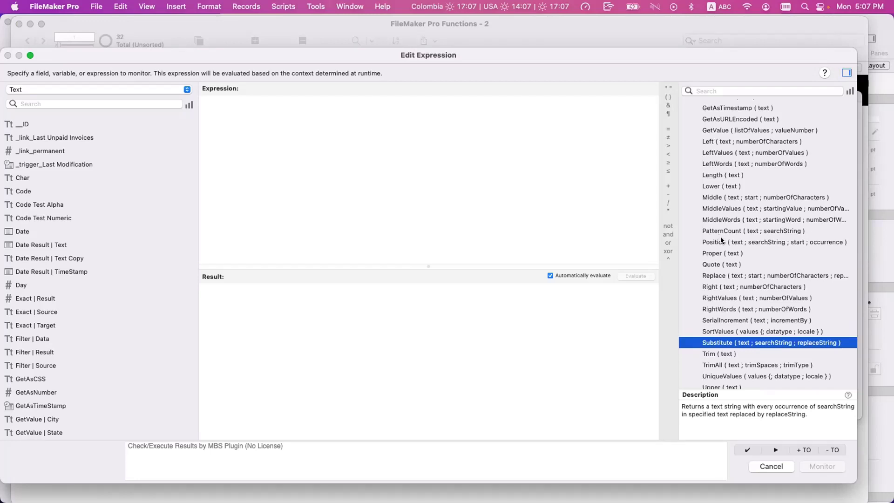
pyautogui.click(714, 276)
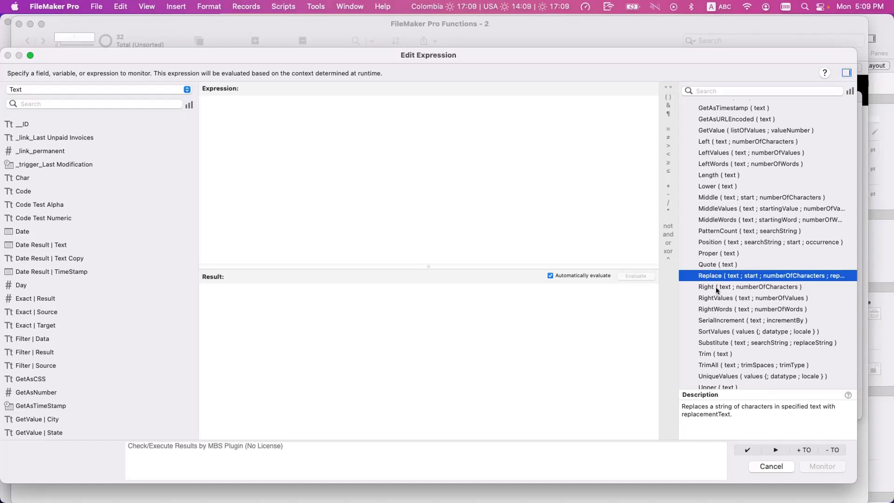
# - Enlarge the expression editor's result area slightly, narrow the Edit Expression window and reposition it on the screen
pyautogui.moveTo(584, 266)
pyautogui.mouseDown()
pyautogui.moveTo(585, 285)
pyautogui.moveTo(580, 253)
pyautogui.mouseUp()
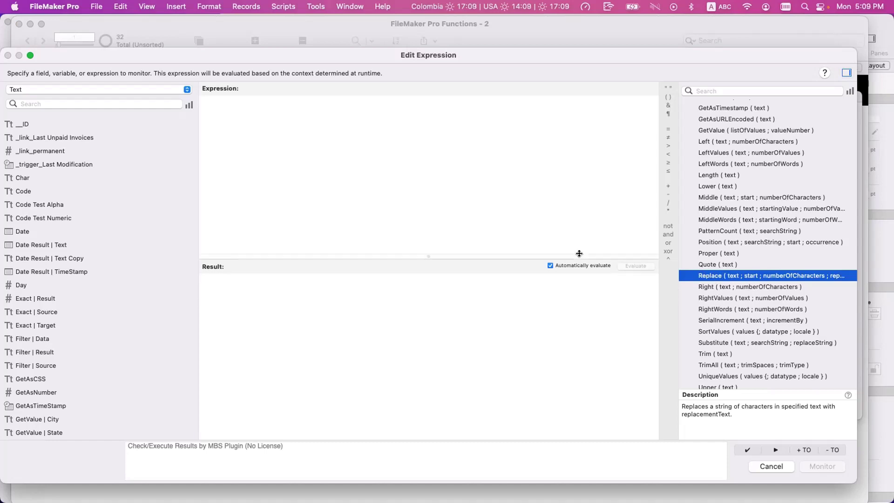
pyautogui.moveTo(406, 59); pyautogui.dragTo(412, 40)
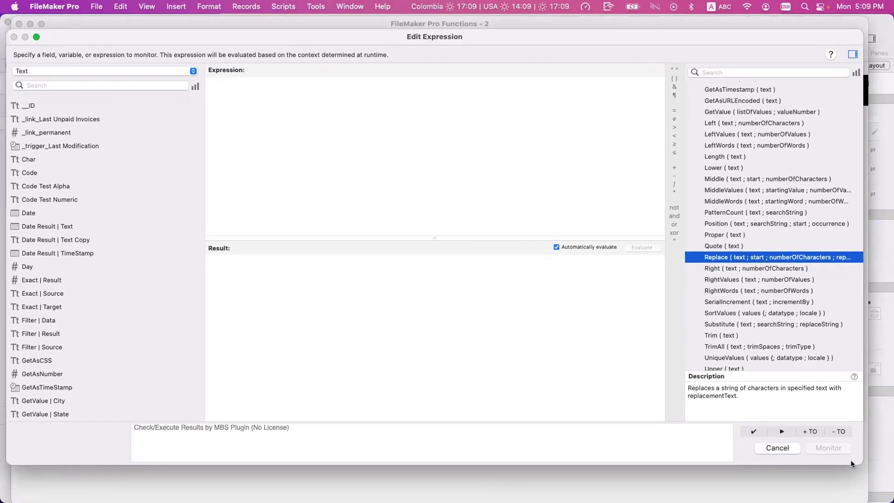
pyautogui.moveTo(858, 463); pyautogui.dragTo(700, 481)
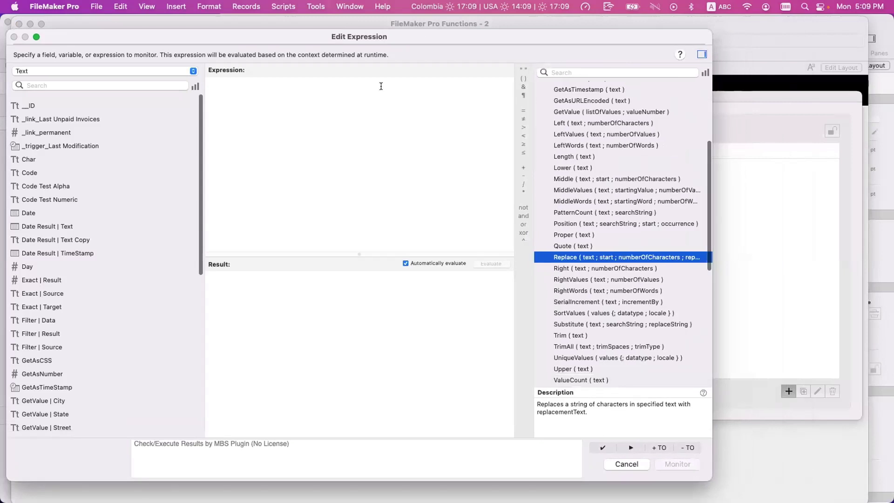
pyautogui.moveTo(362, 37); pyautogui.dragTo(387, 37)
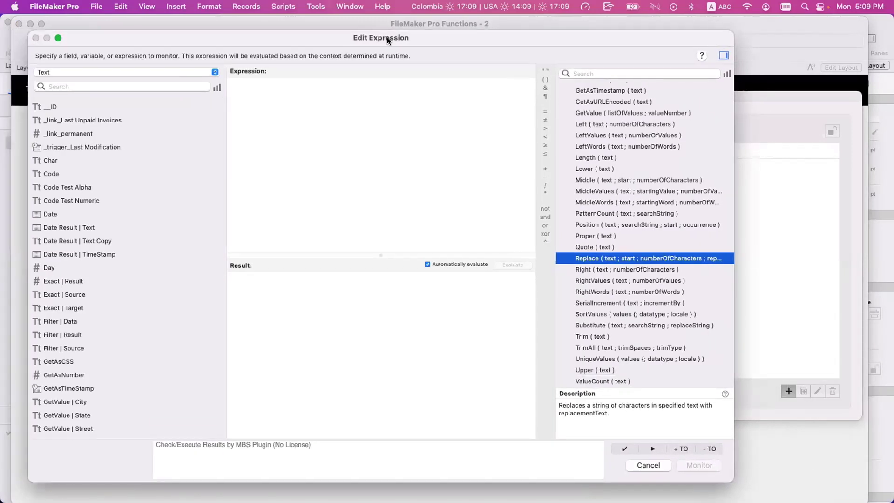